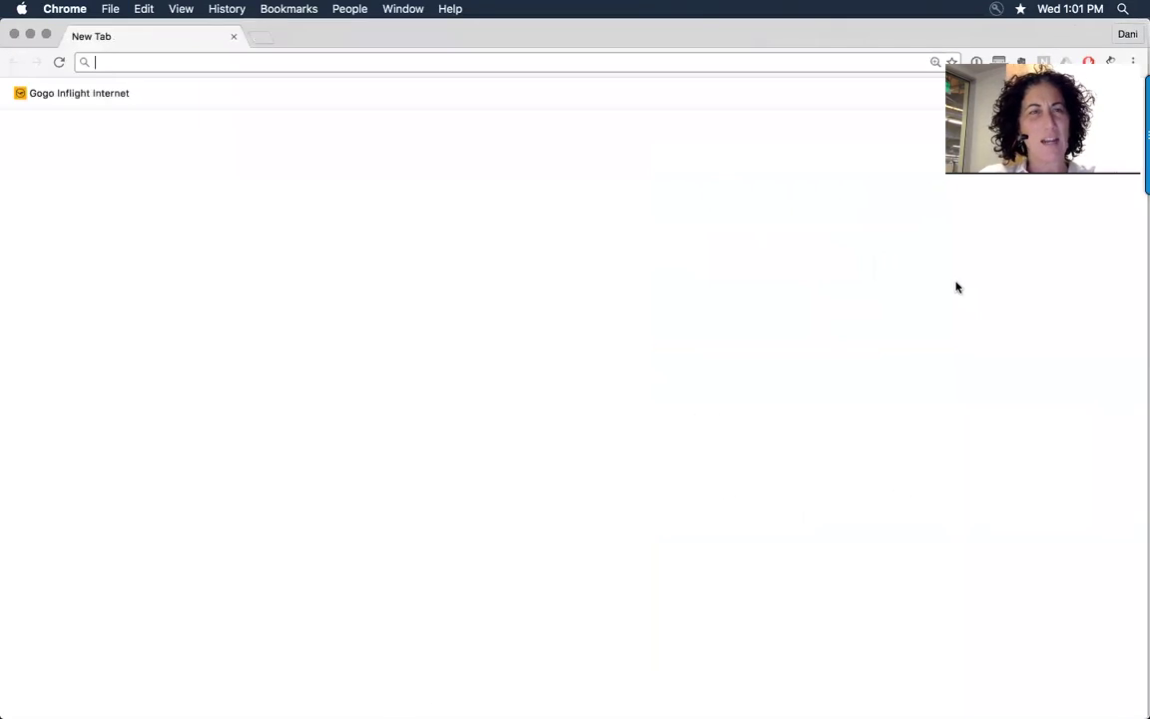
Open muse.adobe.com and look through its Tutorials page, covering What's New, Starter Designs and Learn More
{"action": "type", "text": "mu"}
{"action": "key", "text": "Return"}
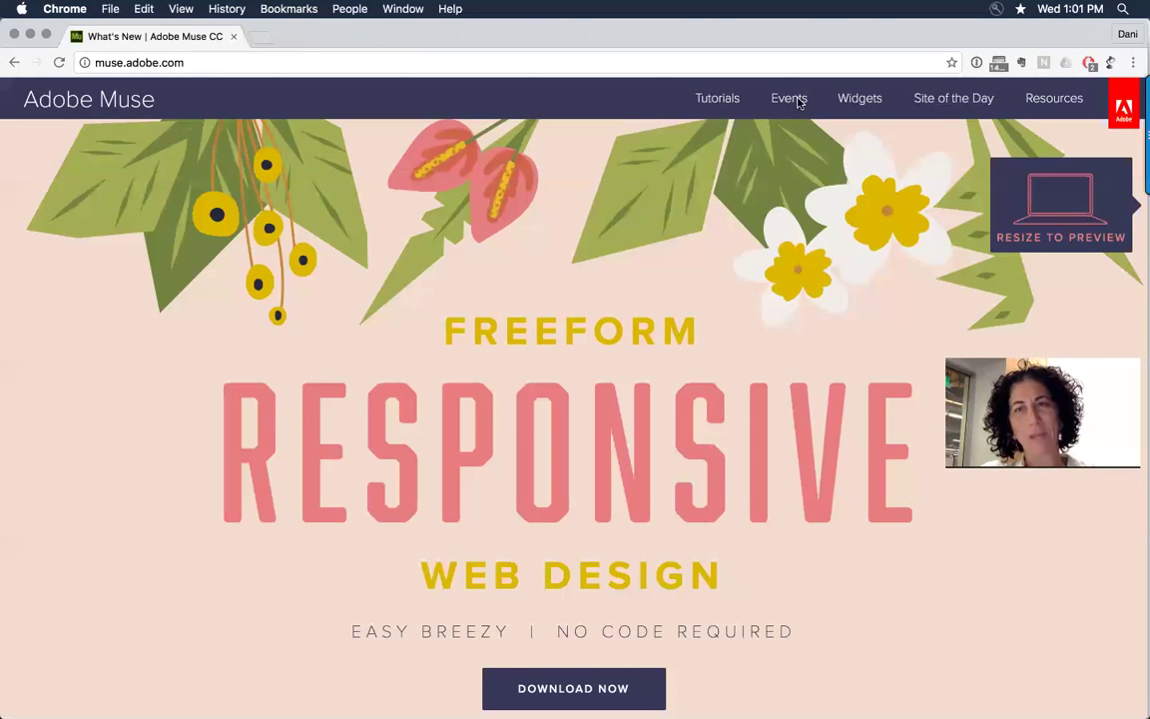
{"action": "left_click", "coordinate": [740, 100]}
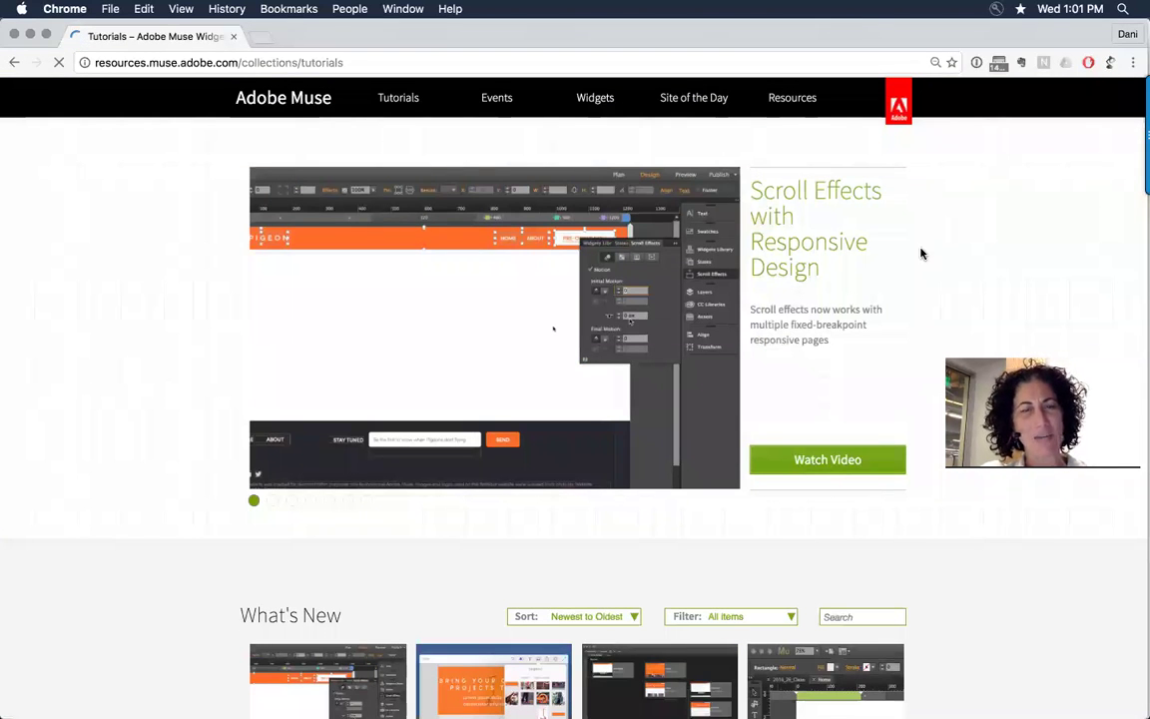
{"action": "scroll", "coordinate": [952, 265], "scroll_direction": "down", "scroll_amount": 5}
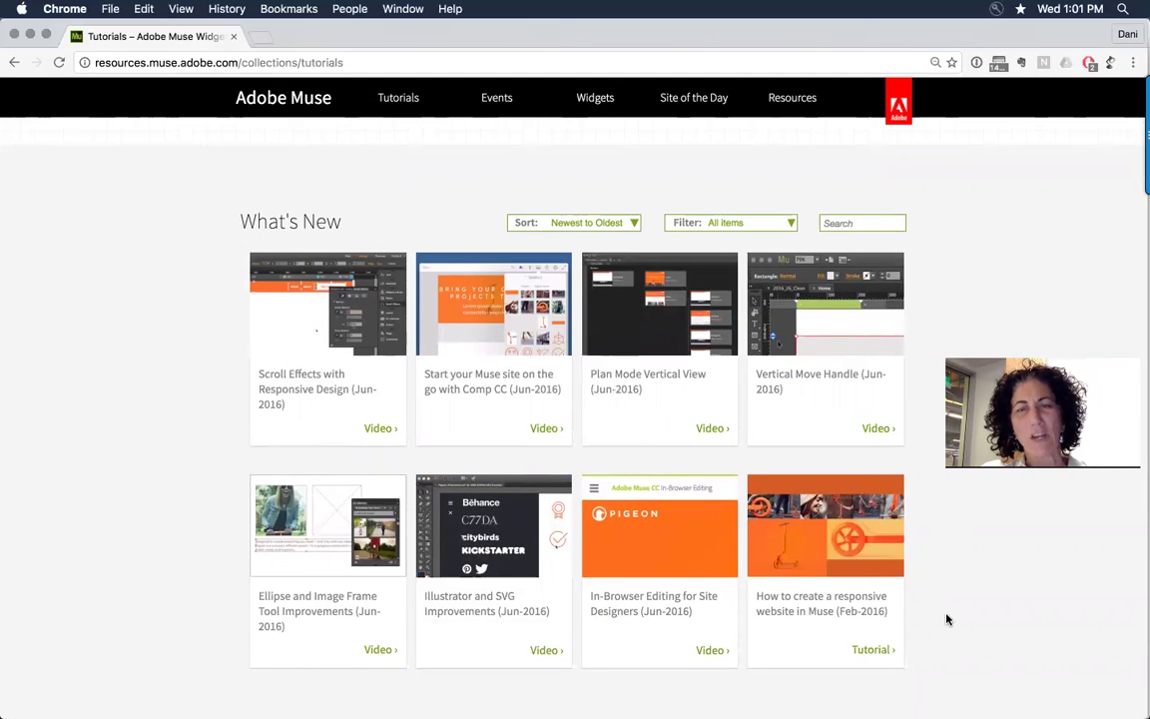
{"action": "scroll", "coordinate": [947, 619], "scroll_direction": "down", "scroll_amount": 8}
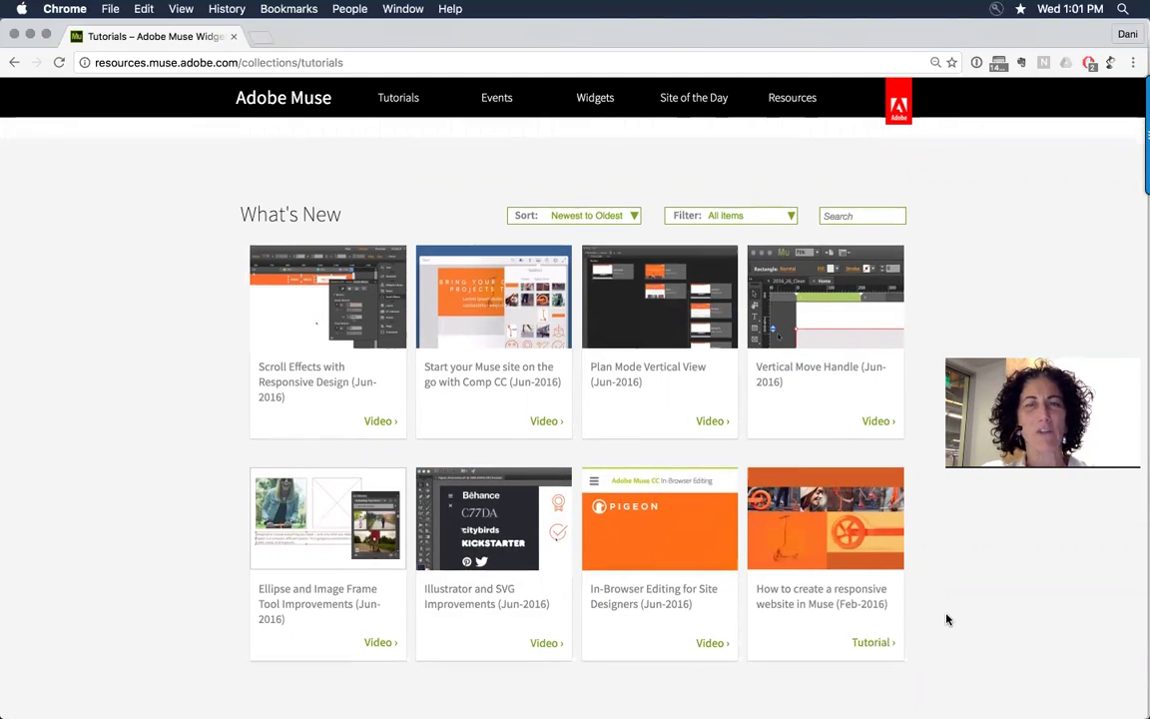
{"action": "scroll", "coordinate": [948, 617], "scroll_direction": "down", "scroll_amount": 5}
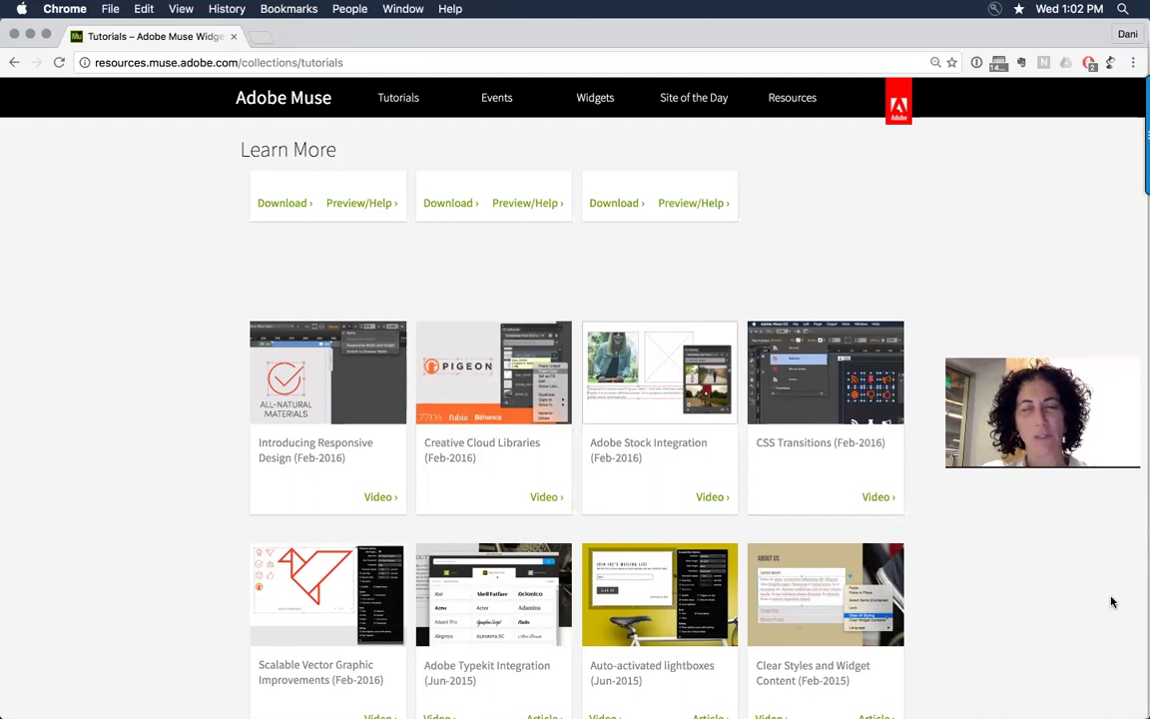
{"action": "scroll", "coordinate": [1111, 601], "scroll_direction": "up", "scroll_amount": 5}
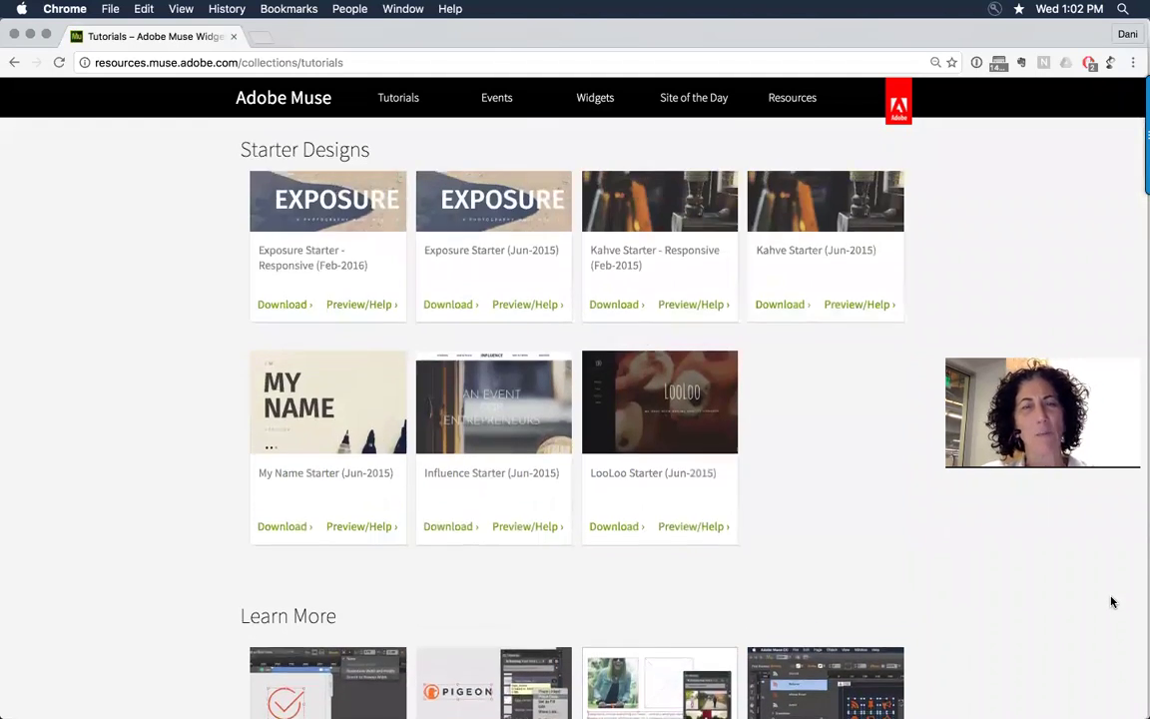
{"action": "scroll", "coordinate": [1112, 601], "scroll_direction": "up", "scroll_amount": 8}
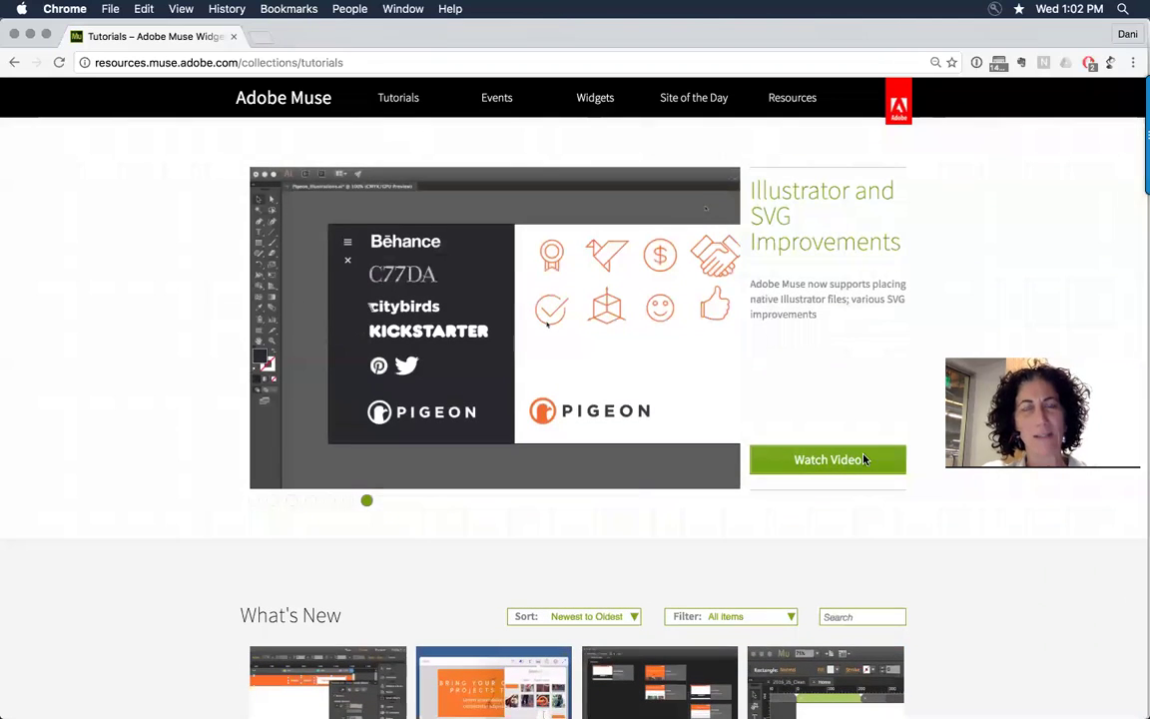
Open the Adobe Muse widget directory and filter the widgets by ecommerce
{"action": "left_click", "coordinate": [609, 103]}
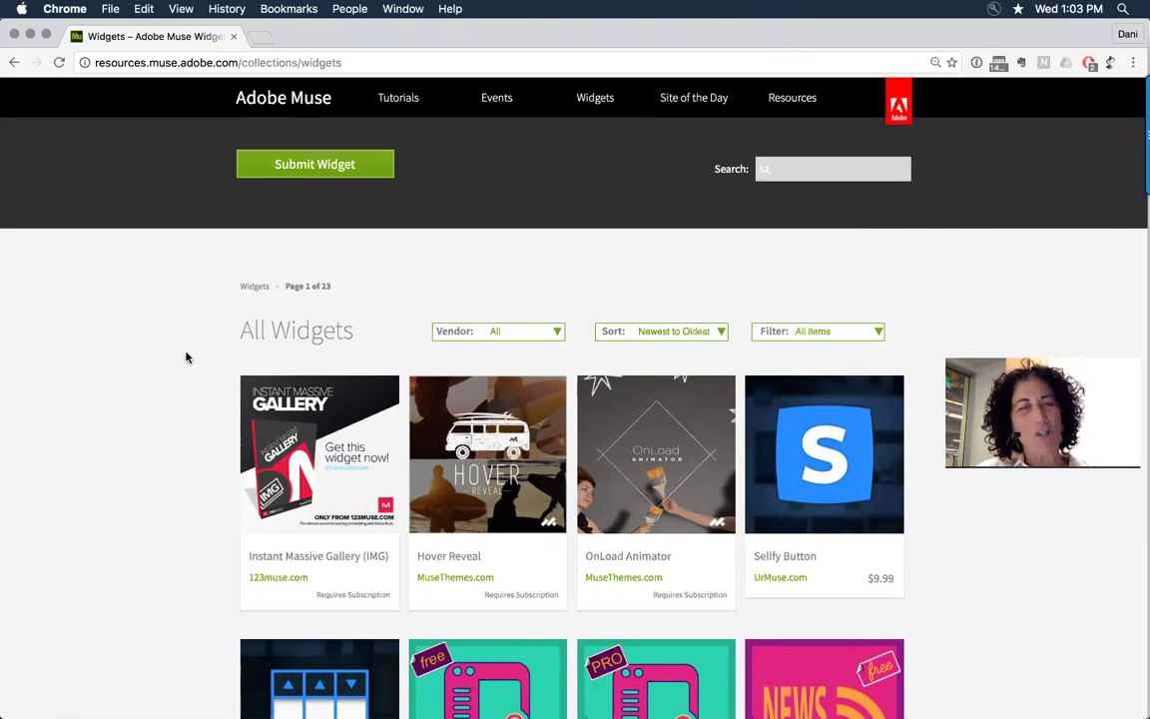
{"action": "scroll", "coordinate": [179, 357], "scroll_direction": "down", "scroll_amount": 2}
{"action": "scroll", "coordinate": [179, 357], "scroll_direction": "down", "scroll_amount": 10}
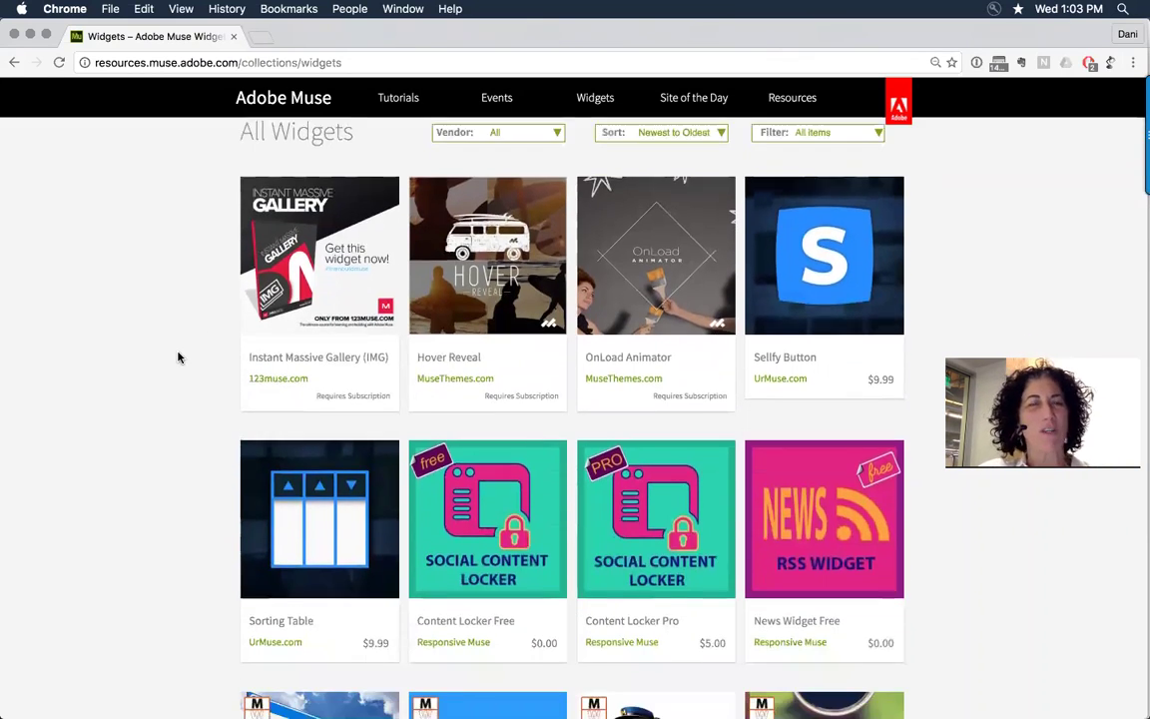
{"action": "scroll", "coordinate": [178, 358], "scroll_direction": "up", "scroll_amount": 10}
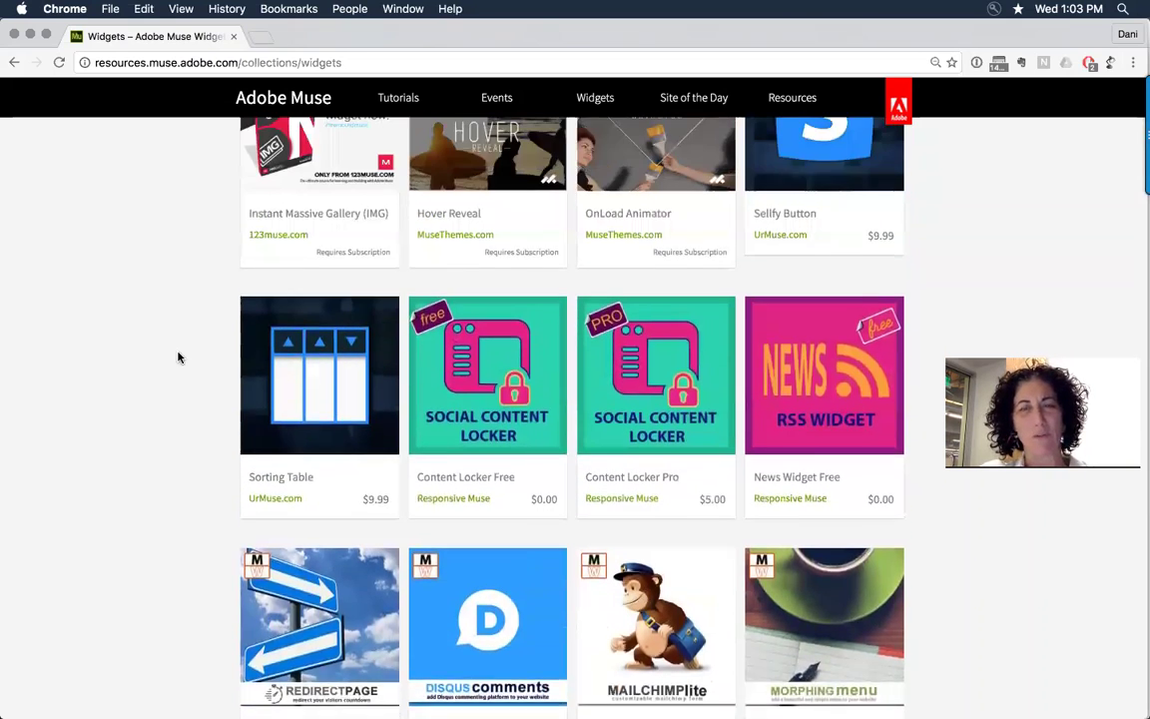
{"action": "scroll", "coordinate": [178, 358], "scroll_direction": "up", "scroll_amount": 1}
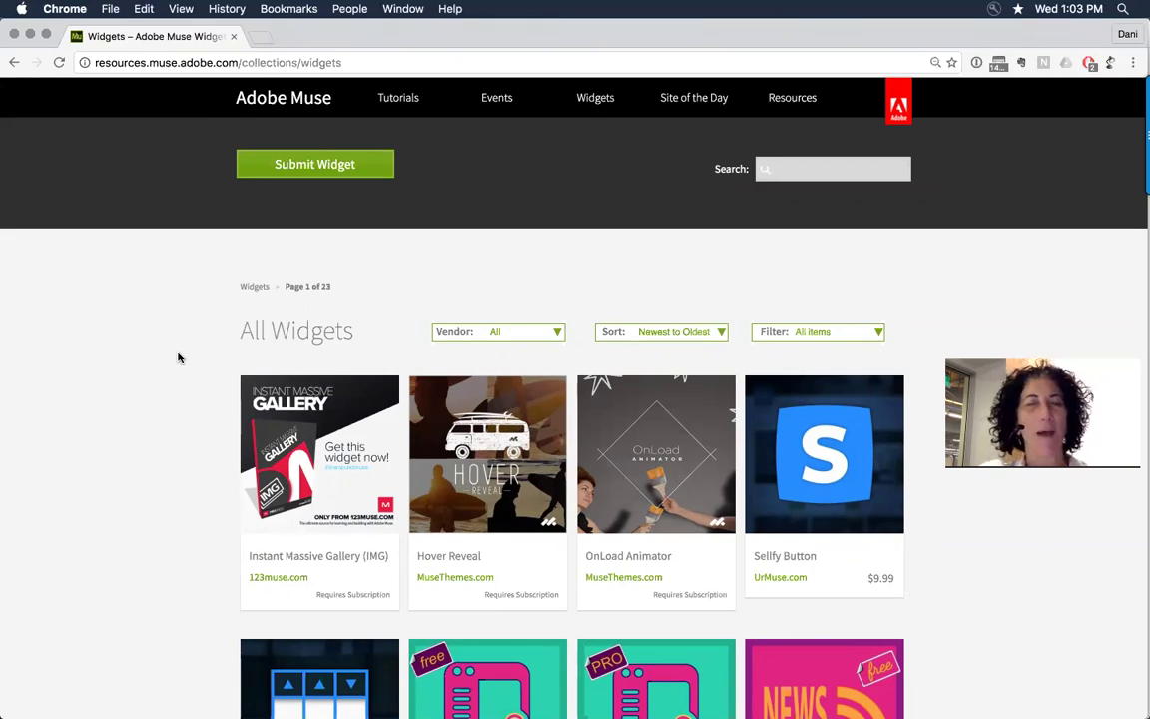
{"action": "left_click", "coordinate": [821, 333]}
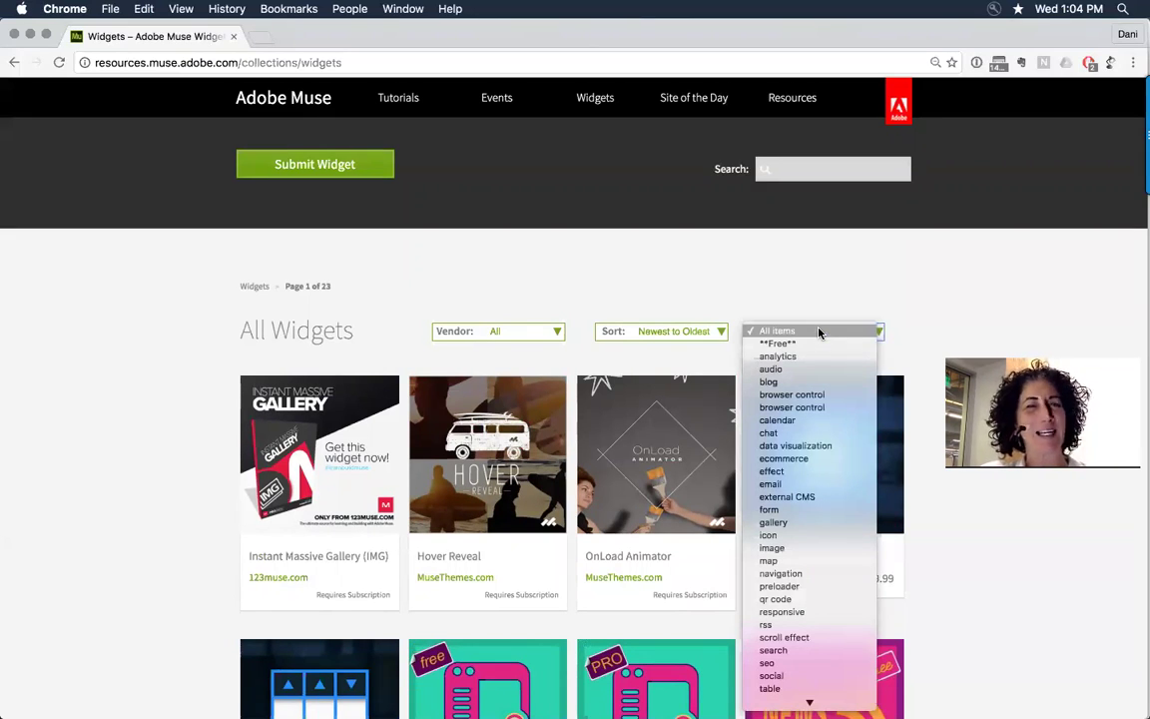
{"action": "left_click", "coordinate": [816, 461]}
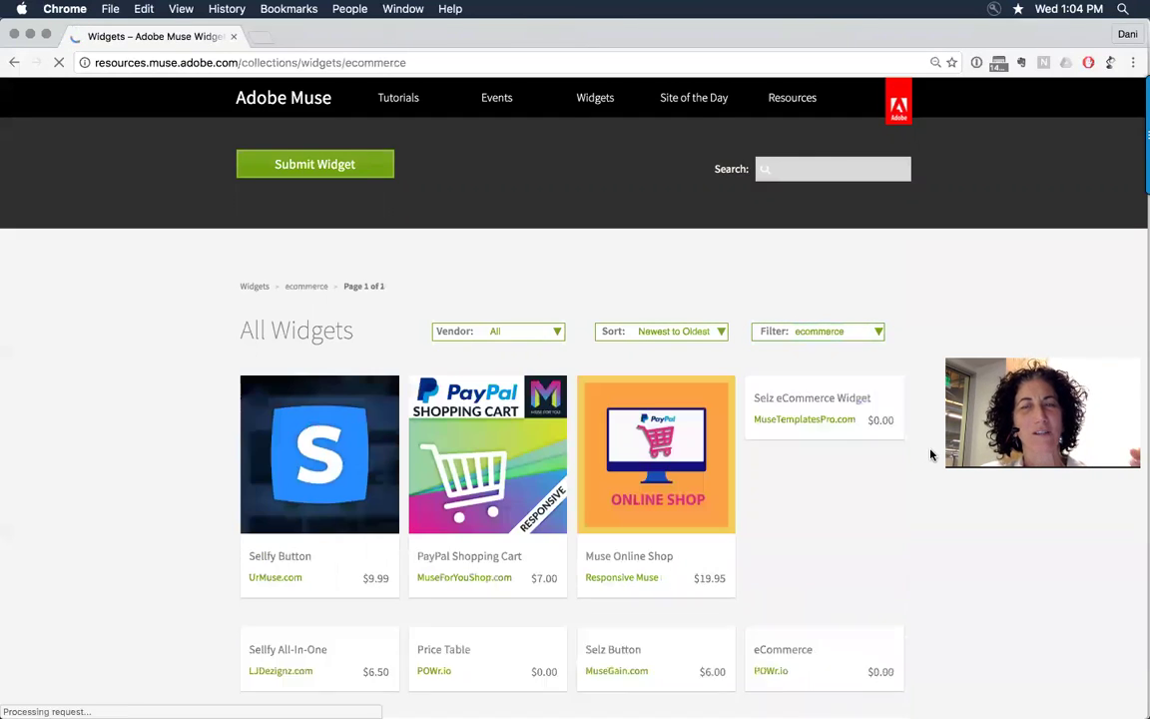
Look through the whole list of ecommerce widgets, including the Shopify, Sellfy, PayPal, Ecwid and Gumroad offerings
{"action": "scroll", "coordinate": [930, 454], "scroll_direction": "down", "scroll_amount": 5}
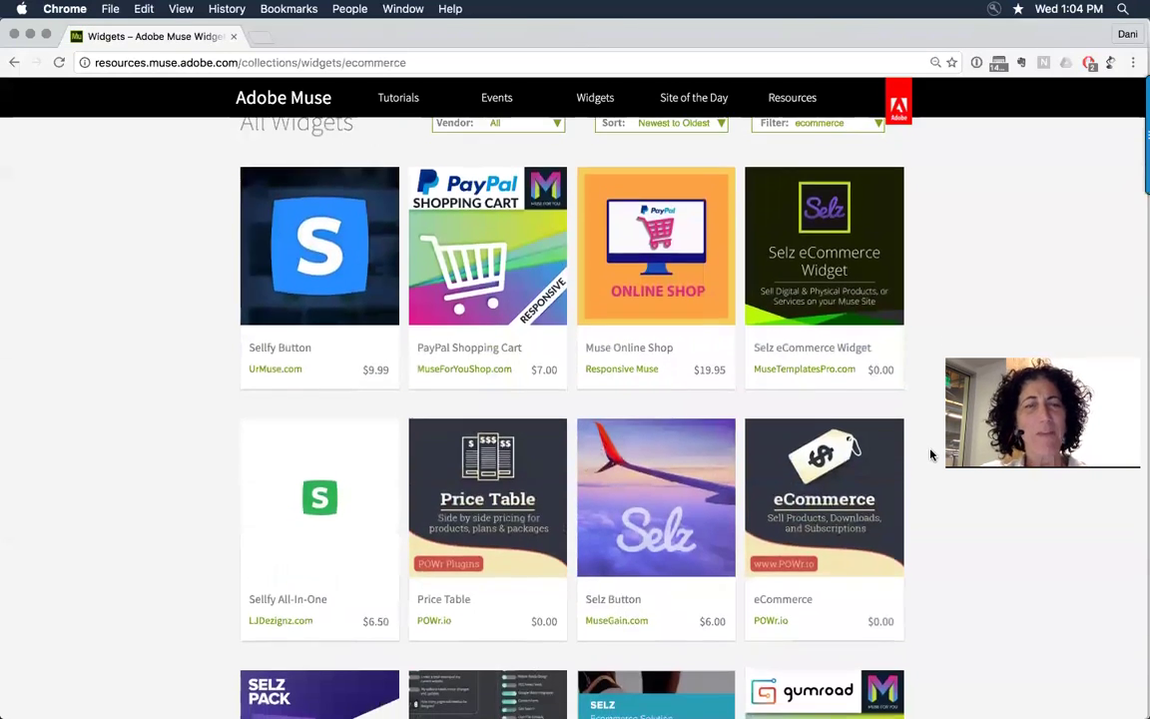
{"action": "scroll", "coordinate": [930, 454], "scroll_direction": "down", "scroll_amount": 1}
{"action": "scroll", "coordinate": [931, 455], "scroll_direction": "up", "scroll_amount": 1}
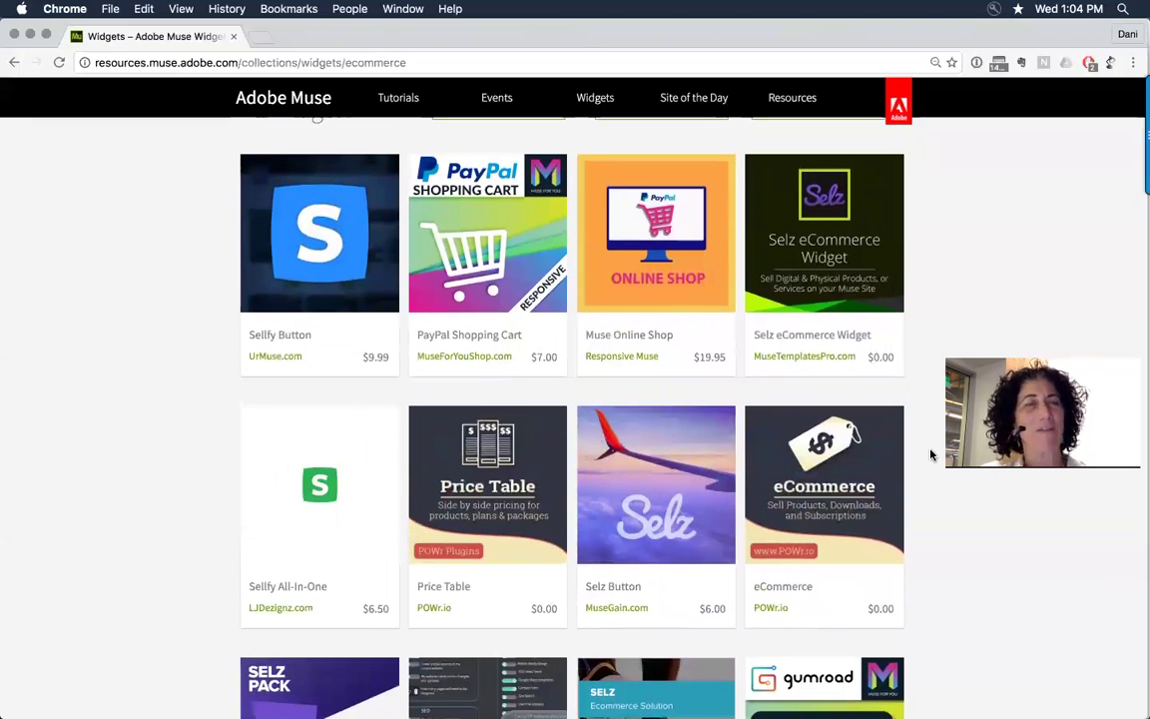
{"action": "scroll", "coordinate": [930, 454], "scroll_direction": "down", "scroll_amount": 6}
{"action": "scroll", "coordinate": [930, 454], "scroll_direction": "down", "scroll_amount": 3}
{"action": "scroll", "coordinate": [930, 455], "scroll_direction": "down", "scroll_amount": 5}
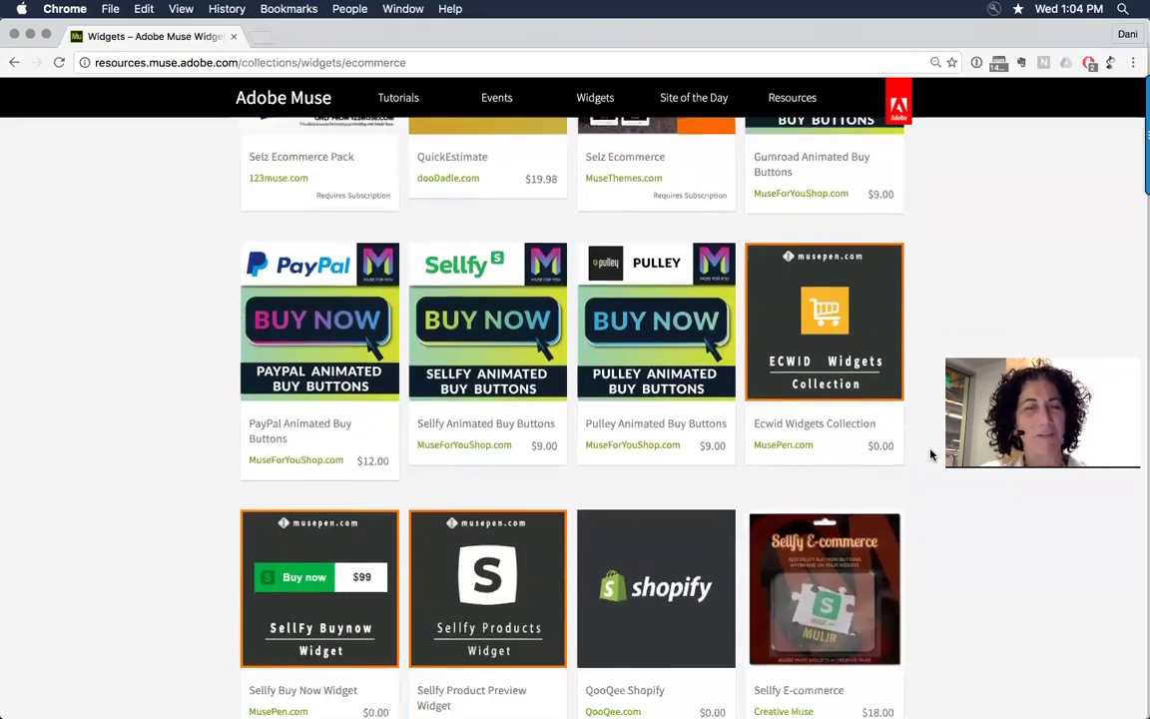
{"action": "scroll", "coordinate": [931, 455], "scroll_direction": "down", "scroll_amount": 5}
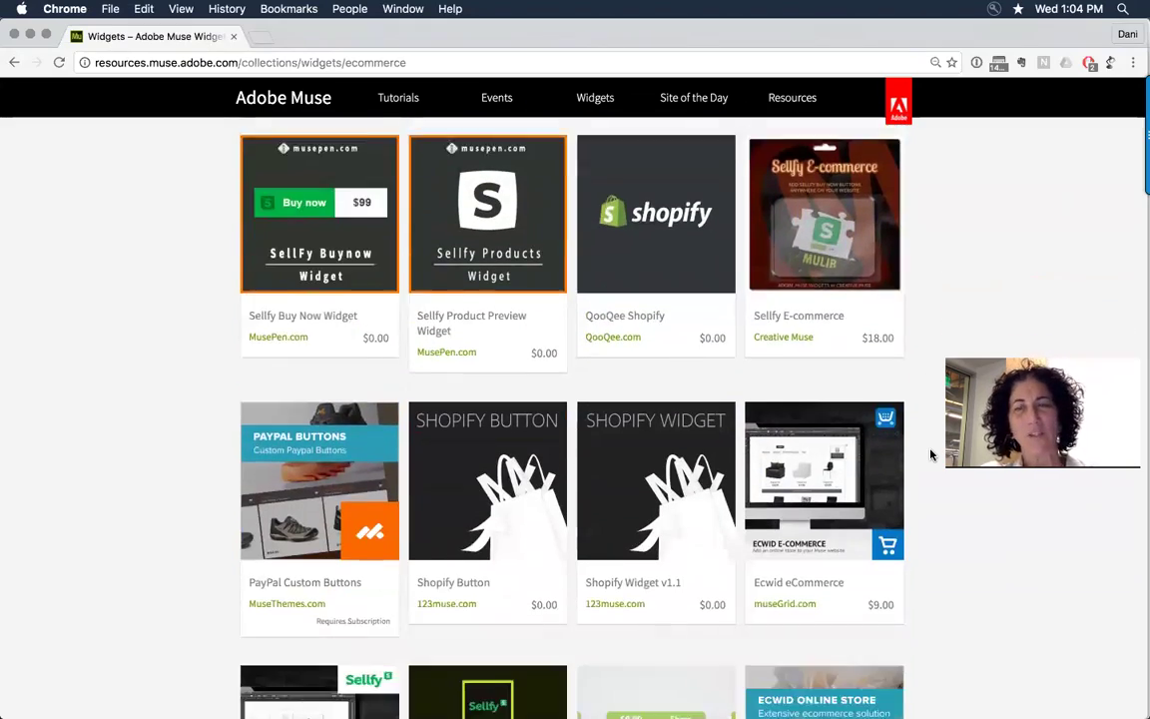
{"action": "scroll", "coordinate": [930, 455], "scroll_direction": "down", "scroll_amount": 4}
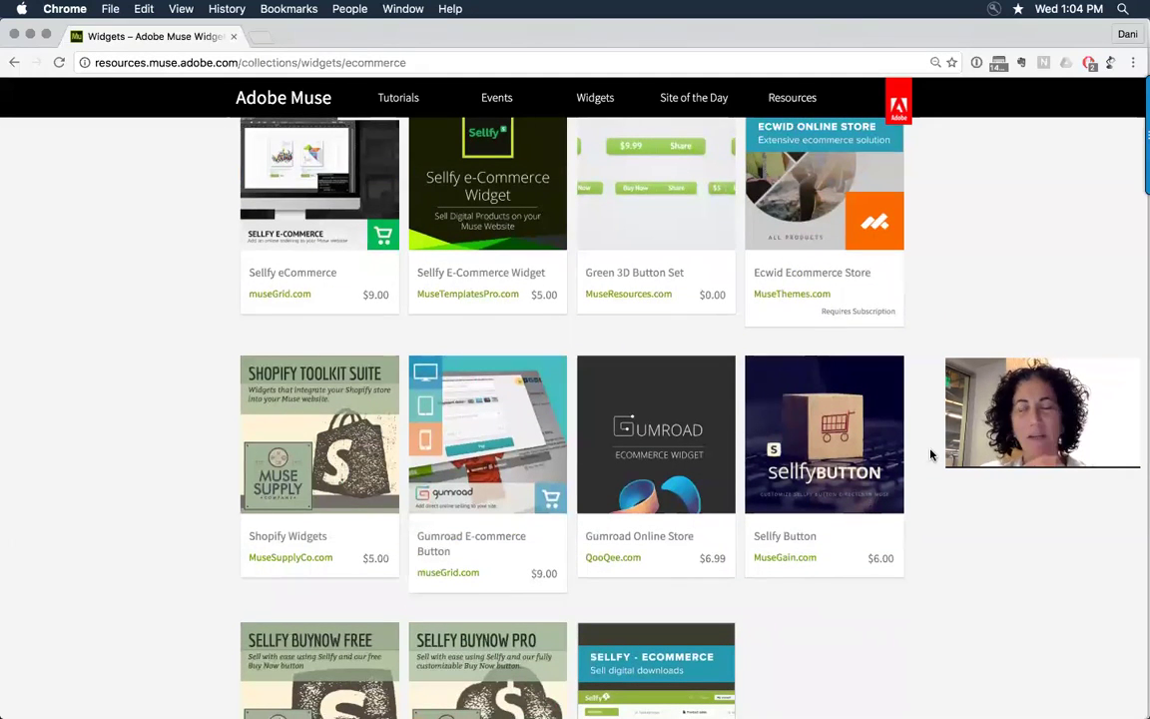
{"action": "scroll", "coordinate": [930, 456], "scroll_direction": "down", "scroll_amount": 2}
{"action": "scroll", "coordinate": [931, 455], "scroll_direction": "down", "scroll_amount": 3}
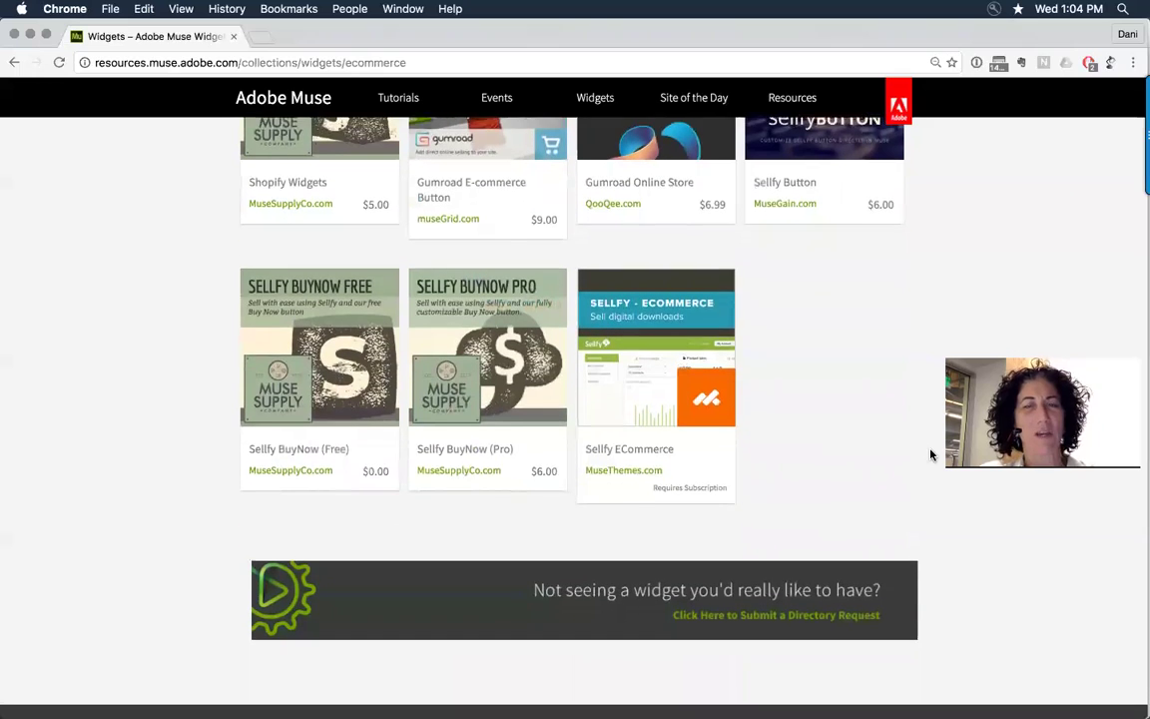
{"action": "scroll", "coordinate": [930, 456], "scroll_direction": "up", "scroll_amount": 2}
{"action": "scroll", "coordinate": [931, 455], "scroll_direction": "up", "scroll_amount": 1}
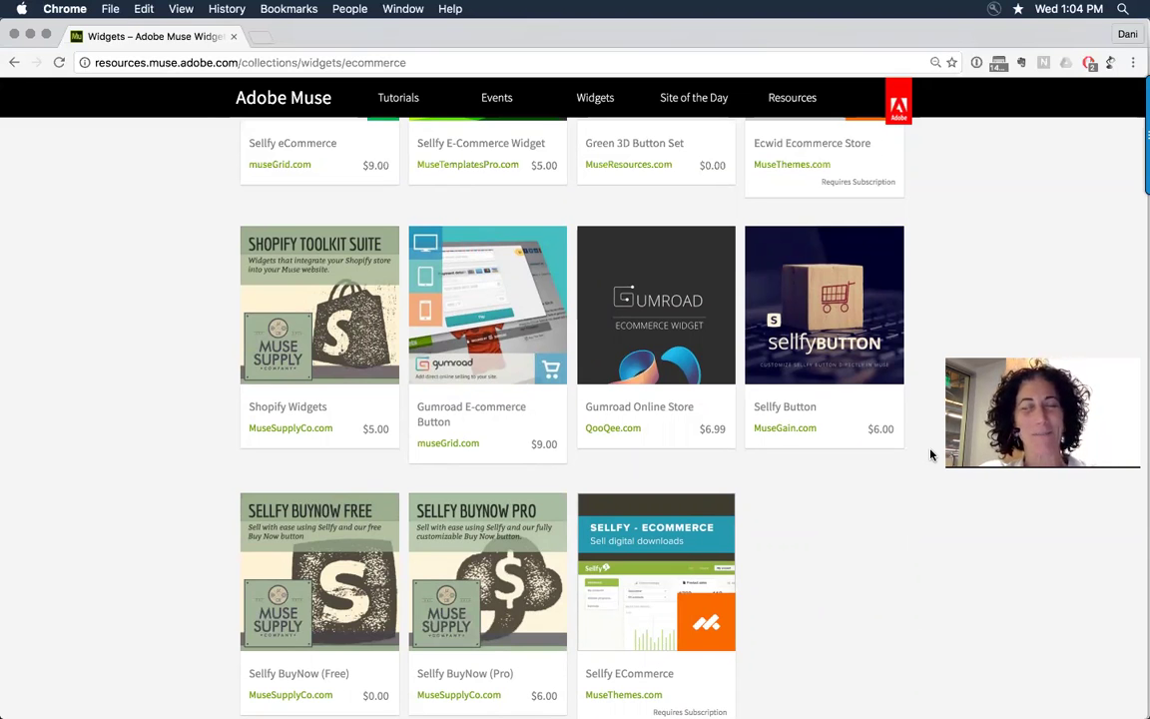
{"action": "scroll", "coordinate": [930, 455], "scroll_direction": "down", "scroll_amount": 5}
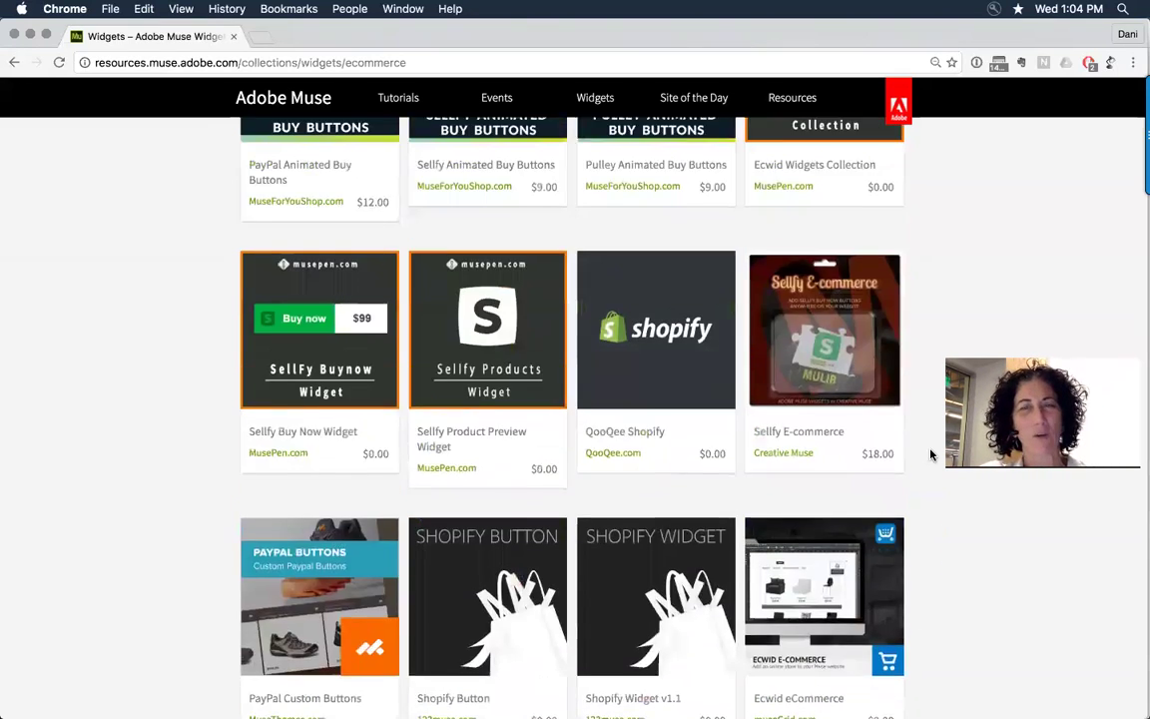
{"action": "scroll", "coordinate": [931, 455], "scroll_direction": "up", "scroll_amount": 7}
{"action": "scroll", "coordinate": [930, 456], "scroll_direction": "down", "scroll_amount": 3}
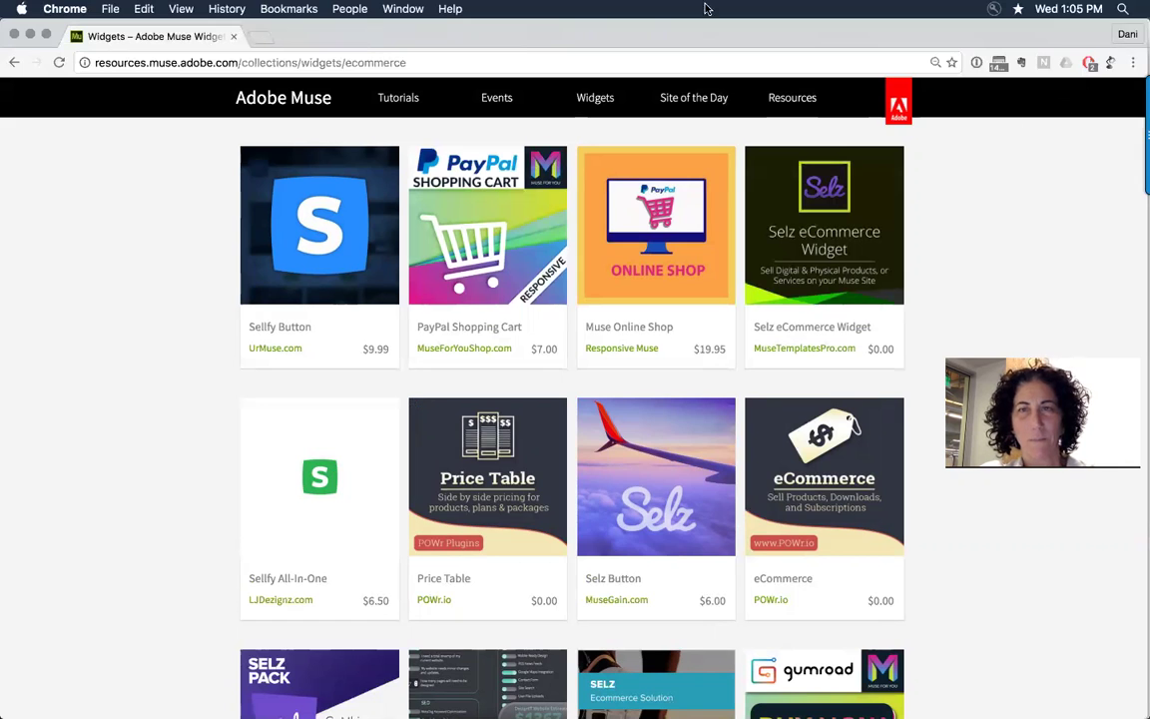
Switch to the browser window with the tutorial "Add an e-commerce store to your website in Adobe Muse"
{"action": "left_click", "coordinate": [227, 9]}
{"action": "left_click", "coordinate": [74, 223]}
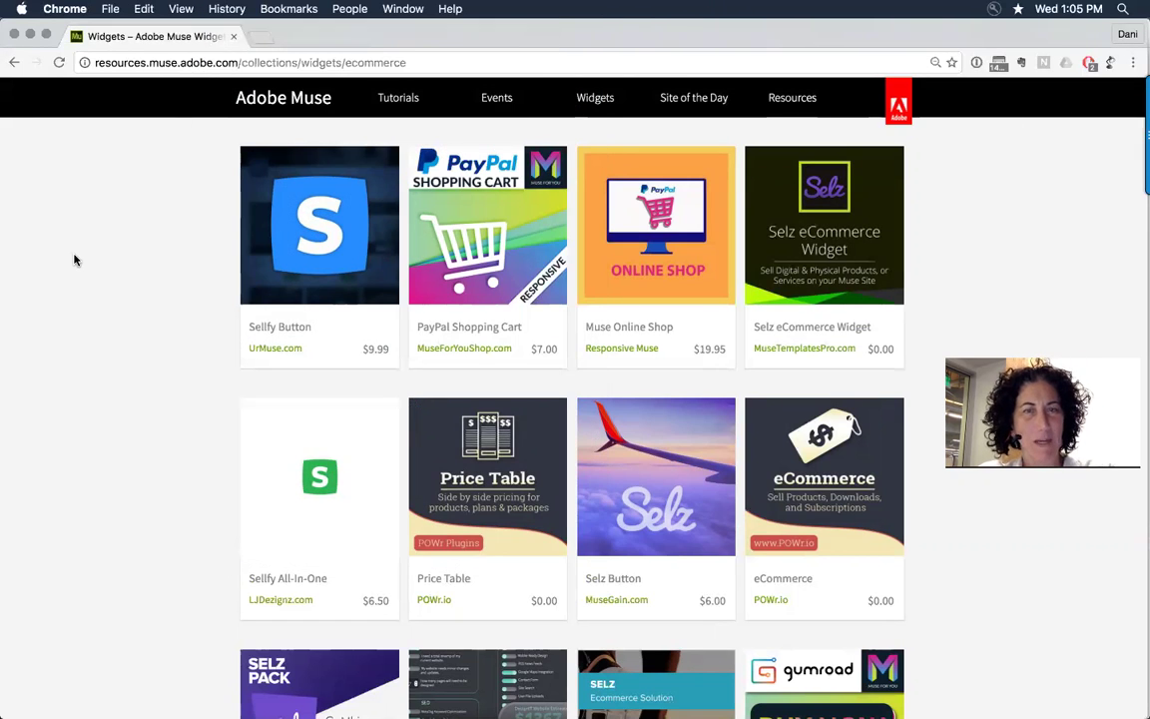
{"action": "key", "text": "super+Tab"}
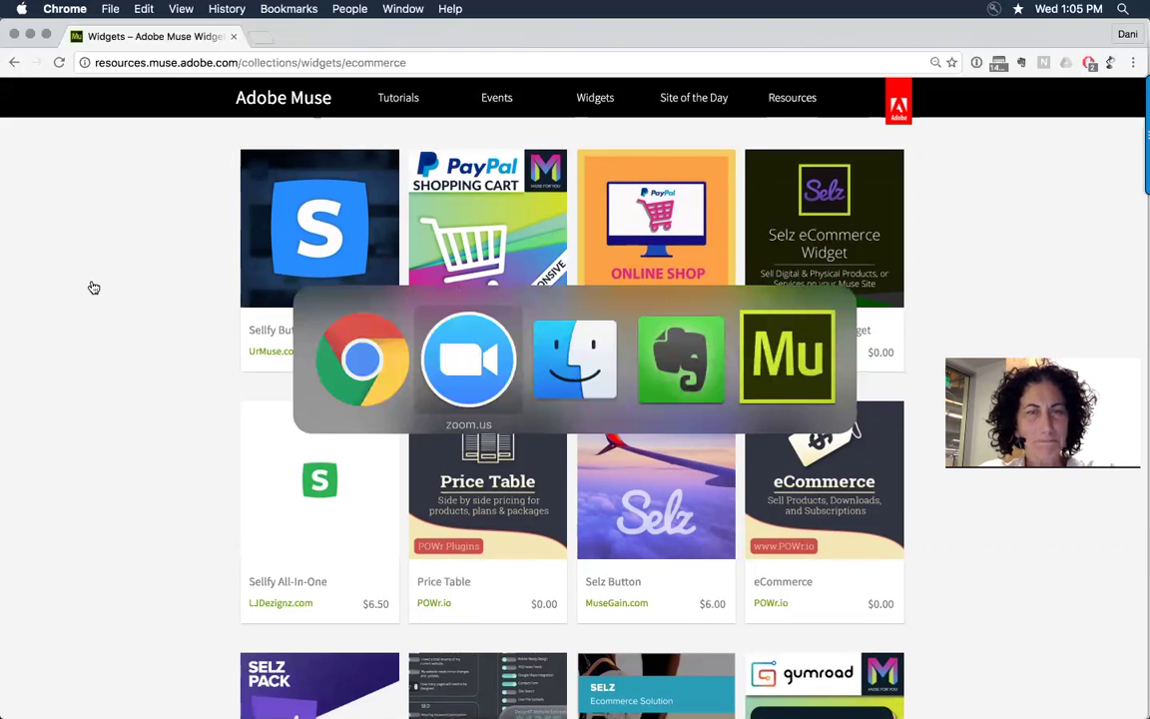
{"action": "key", "text": "super+Tab"}
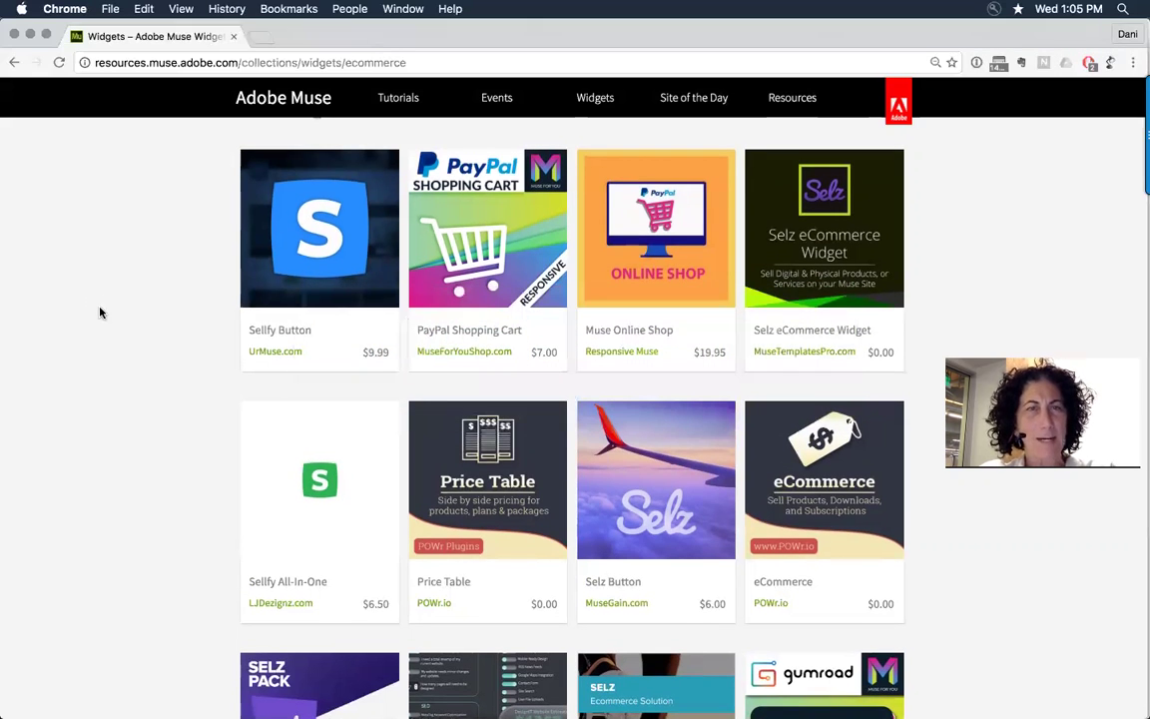
{"action": "left_click", "coordinate": [421, 9]}
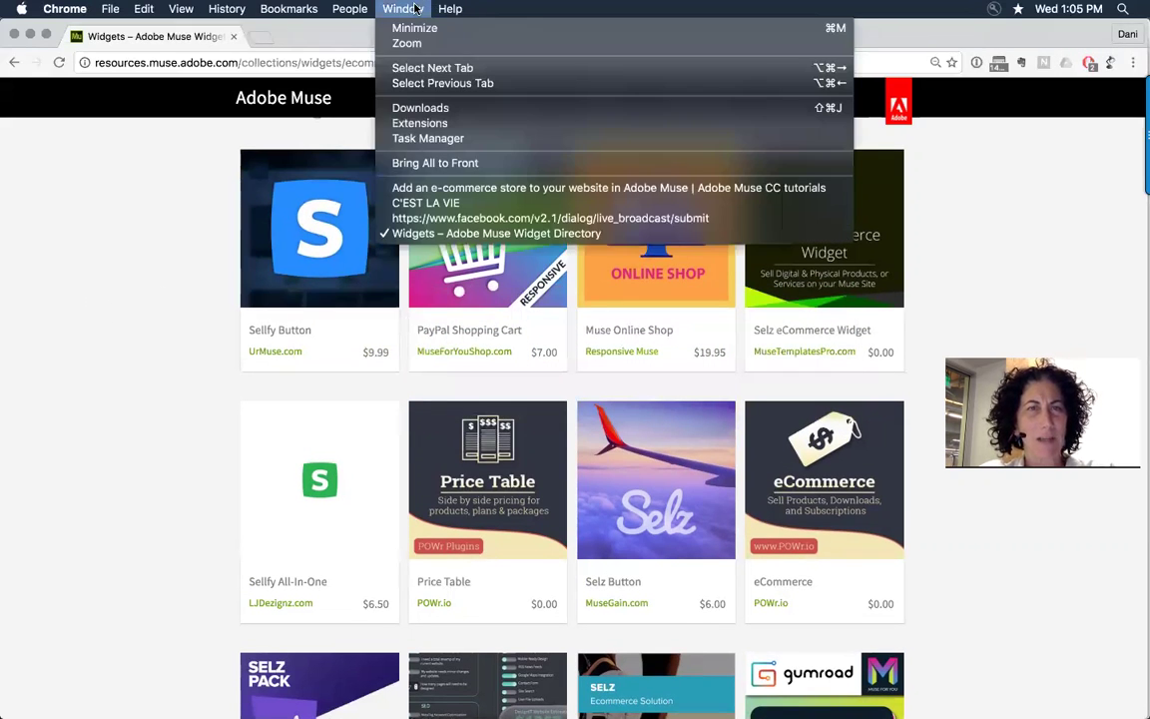
{"action": "left_click", "coordinate": [471, 187]}
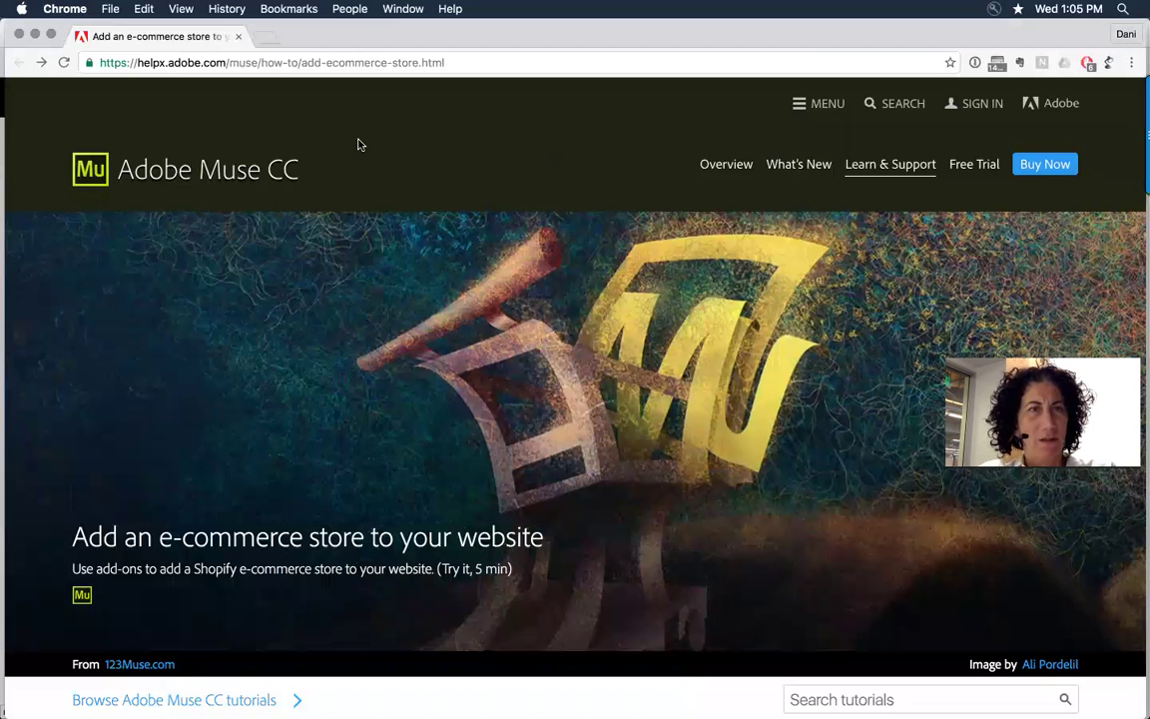
Bring the Facebook live broadcast window to the front and close it
{"action": "left_click", "coordinate": [404, 8]}
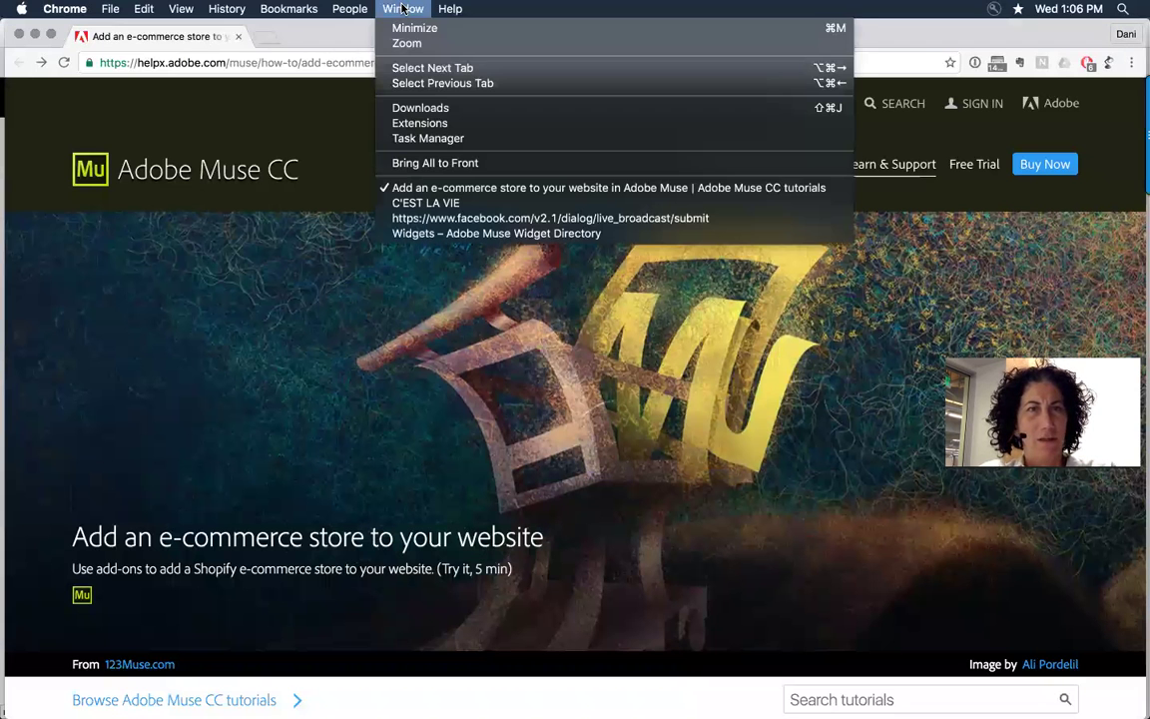
{"action": "left_click", "coordinate": [453, 218]}
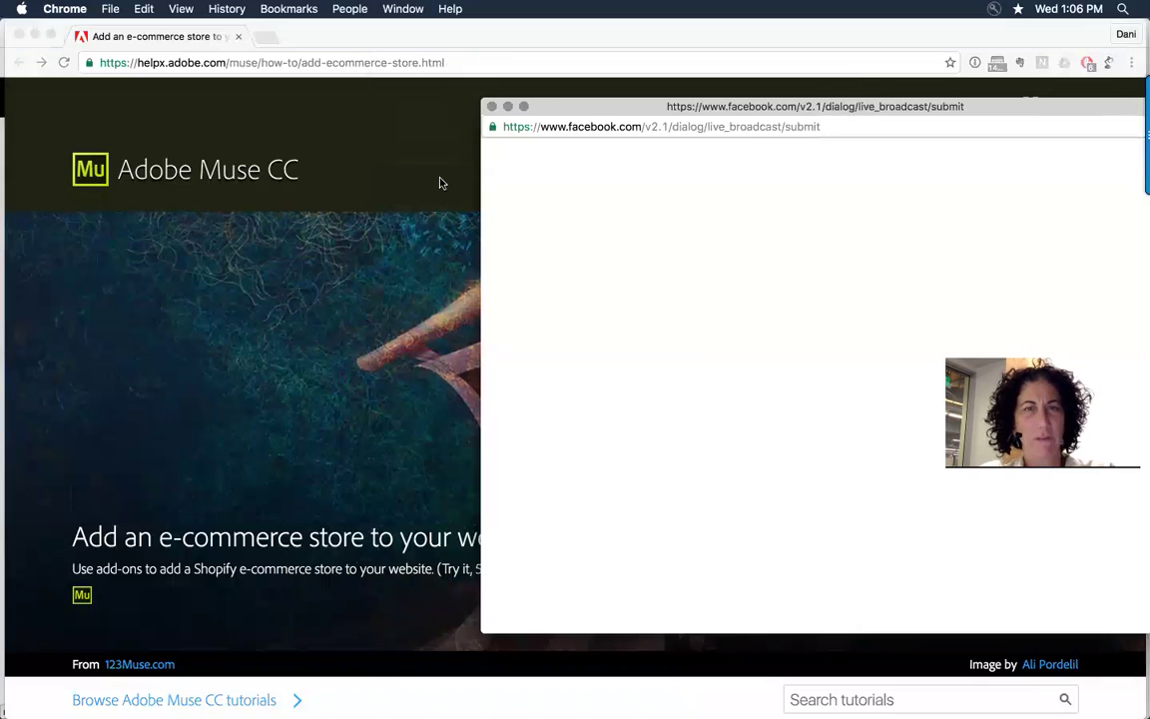
{"action": "left_click", "coordinate": [490, 106]}
Switch to the C'EST LA VIE window and look over the Blitzy Bands and Vintage Cosmetic Company sites in it
{"action": "left_click", "coordinate": [405, 8]}
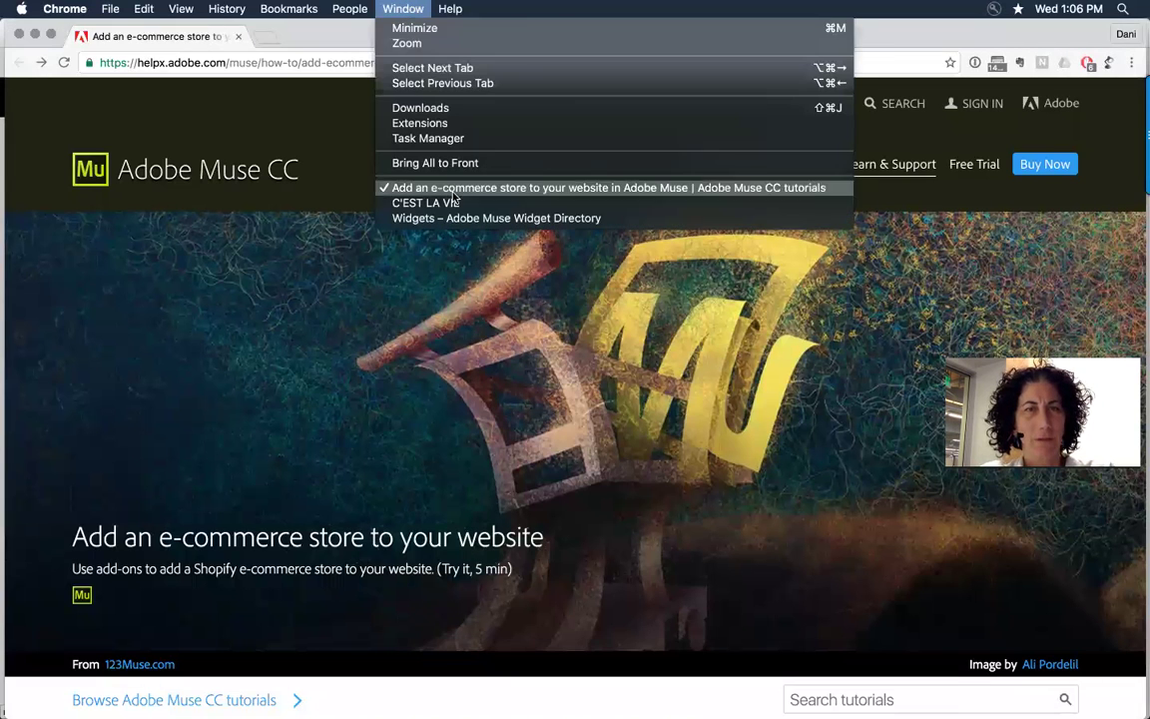
{"action": "left_click", "coordinate": [449, 201]}
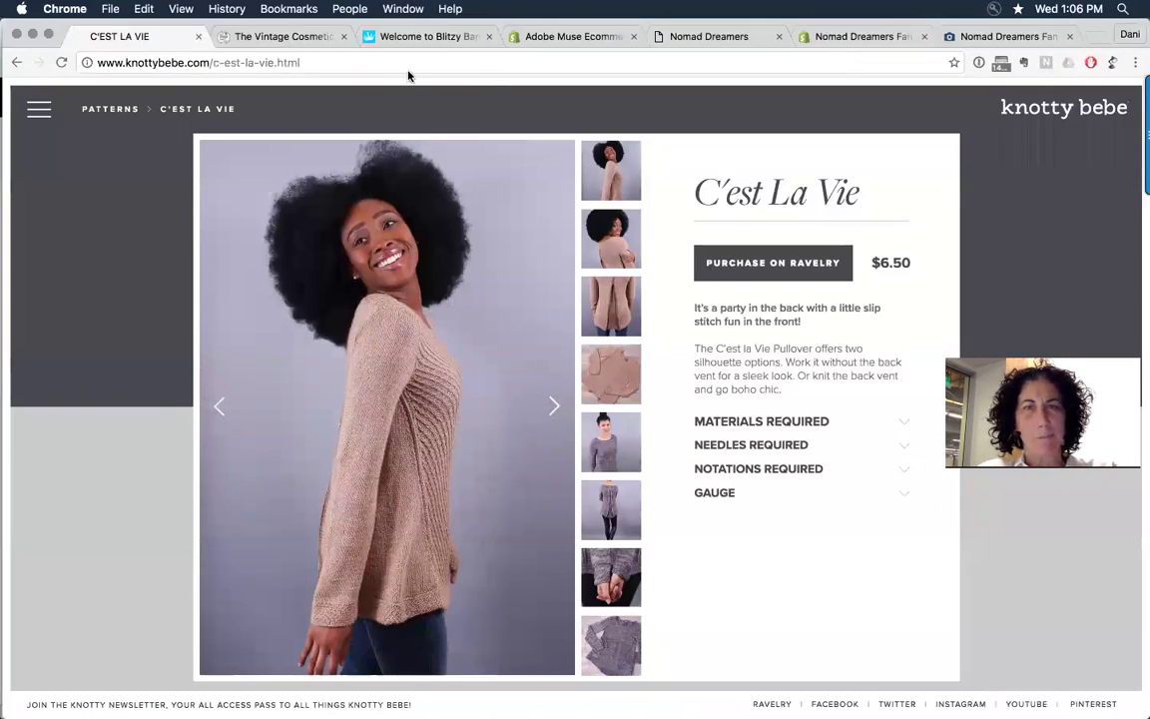
{"action": "left_click", "coordinate": [366, 34]}
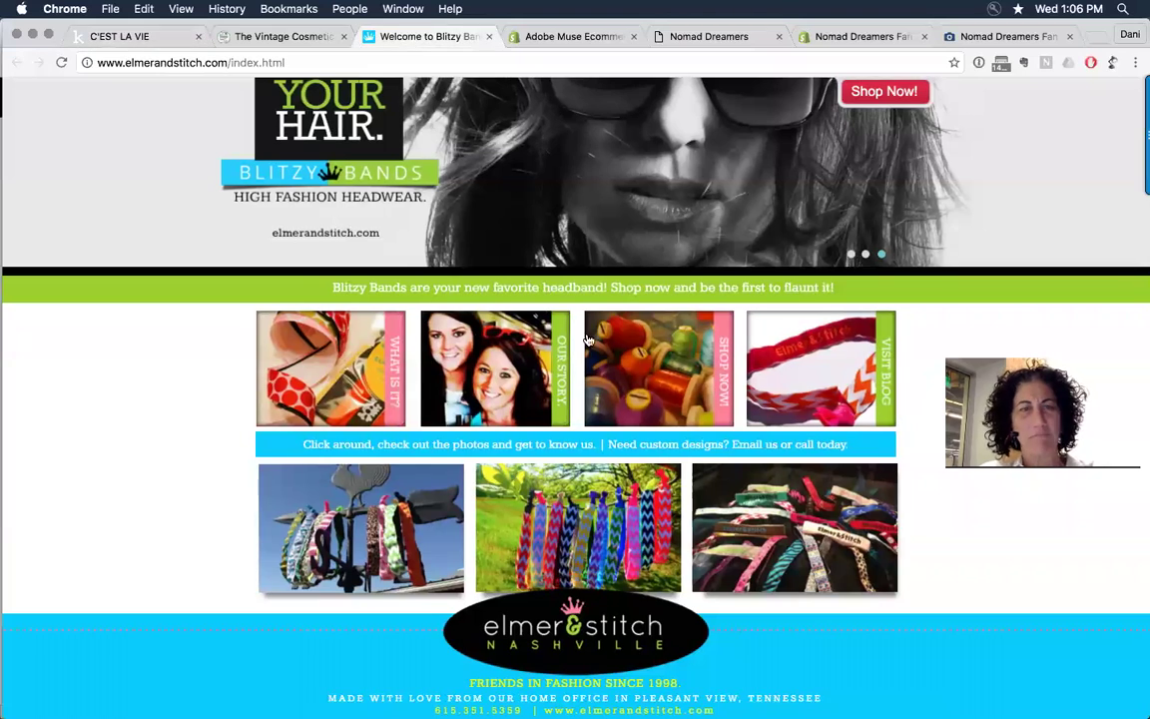
{"action": "scroll", "coordinate": [589, 341], "scroll_direction": "up", "scroll_amount": 5}
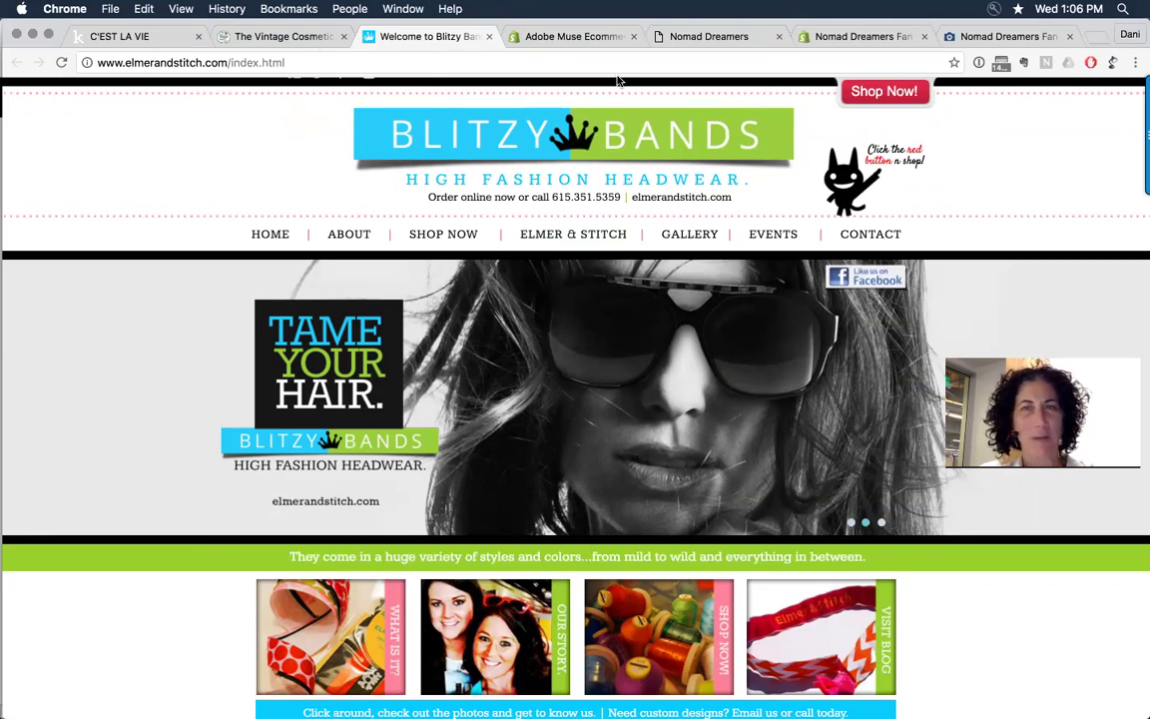
{"action": "left_click", "coordinate": [302, 44]}
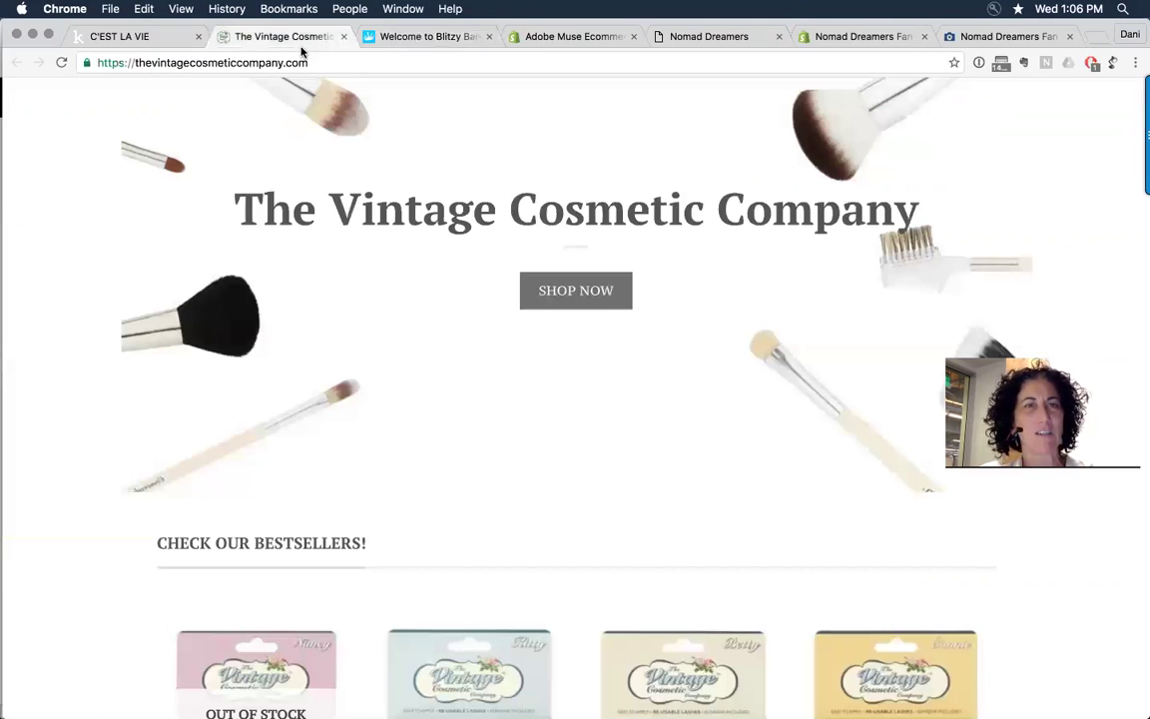
{"action": "scroll", "coordinate": [693, 331], "scroll_direction": "down", "scroll_amount": 5}
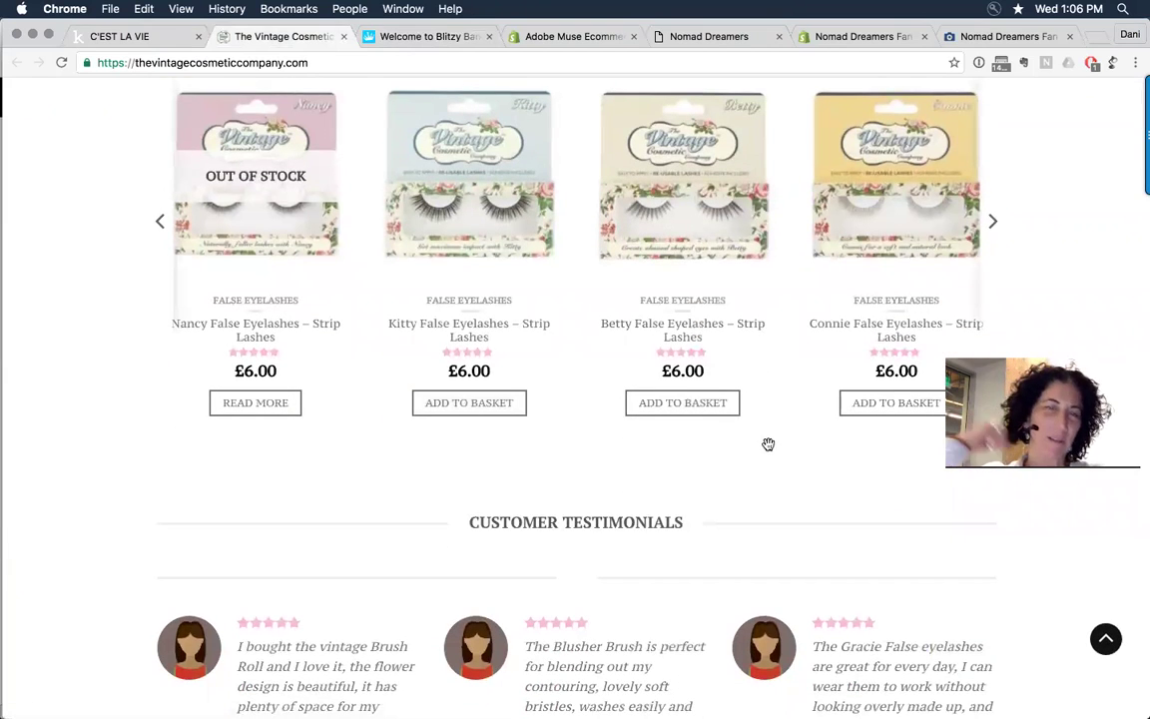
Add two Kitty False Eyelashes – Strip Lashes to the basket from the product's quick view and open the cart
{"action": "scroll", "coordinate": [768, 443], "scroll_direction": "up", "scroll_amount": 6}
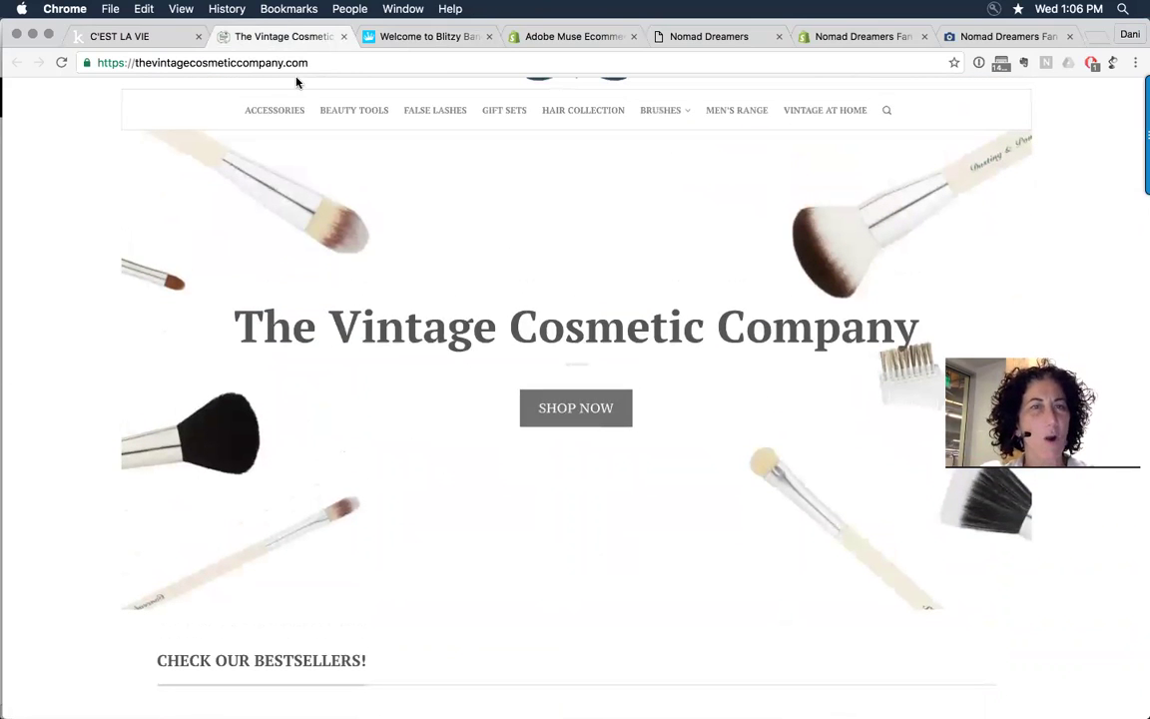
{"action": "scroll", "coordinate": [566, 236], "scroll_direction": "down", "scroll_amount": 3}
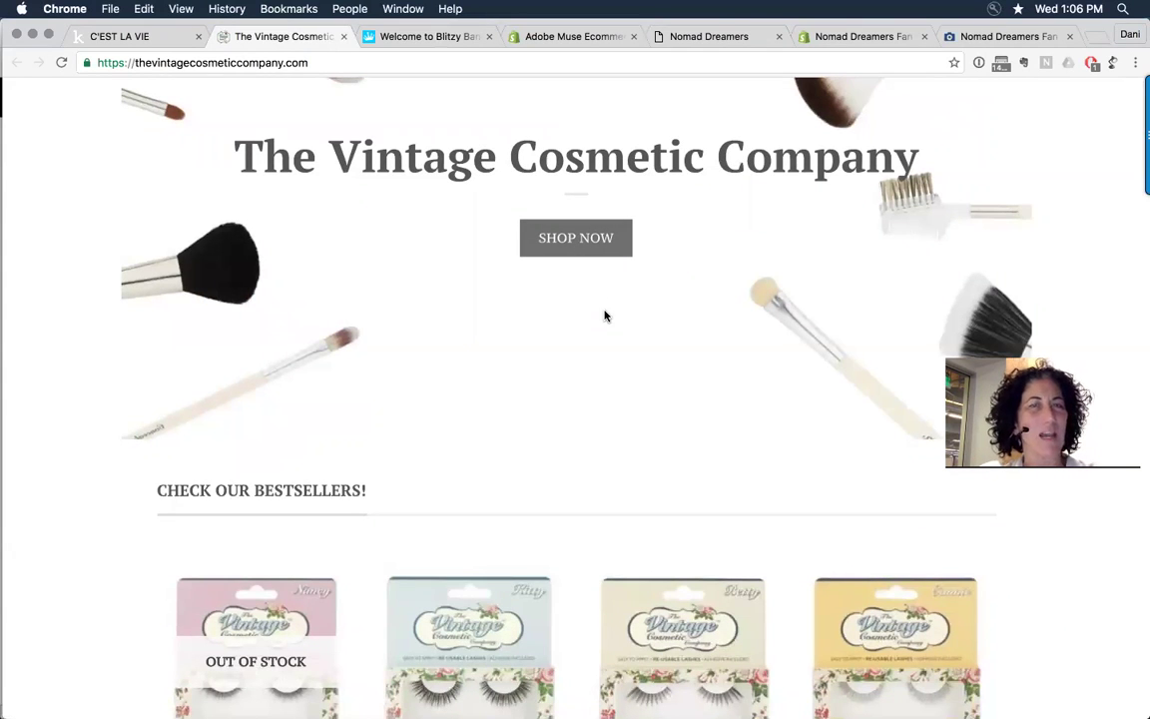
{"action": "scroll", "coordinate": [606, 314], "scroll_direction": "down", "scroll_amount": 5}
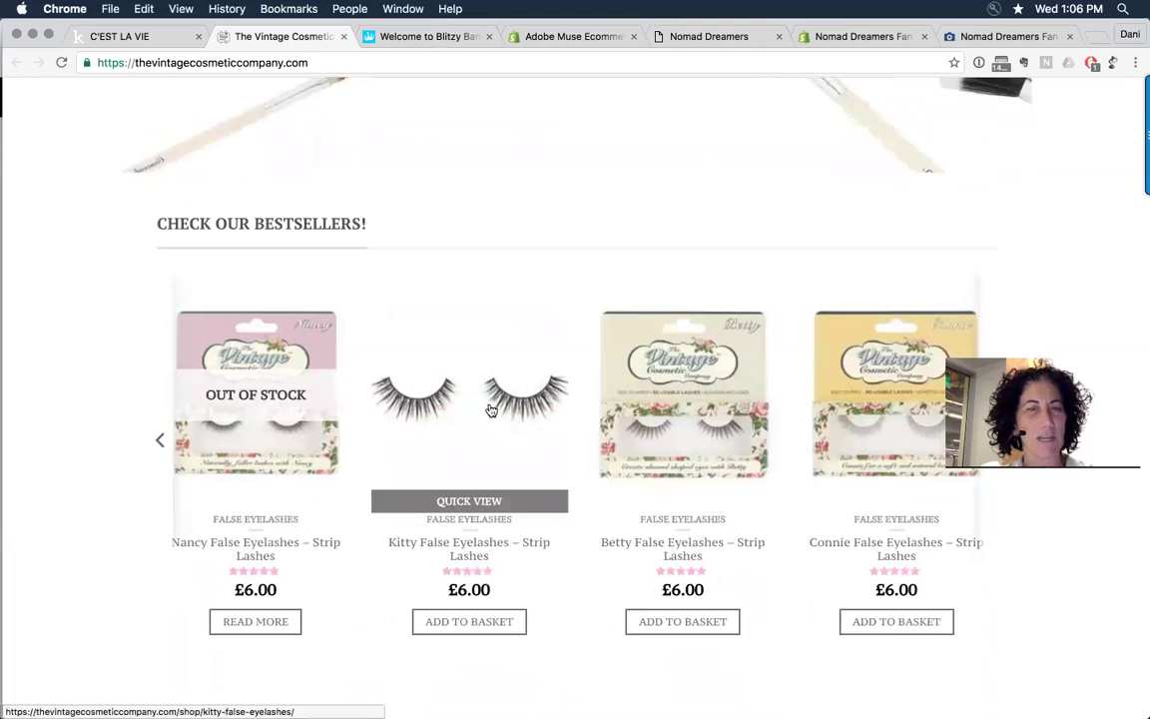
{"action": "left_click", "coordinate": [507, 502]}
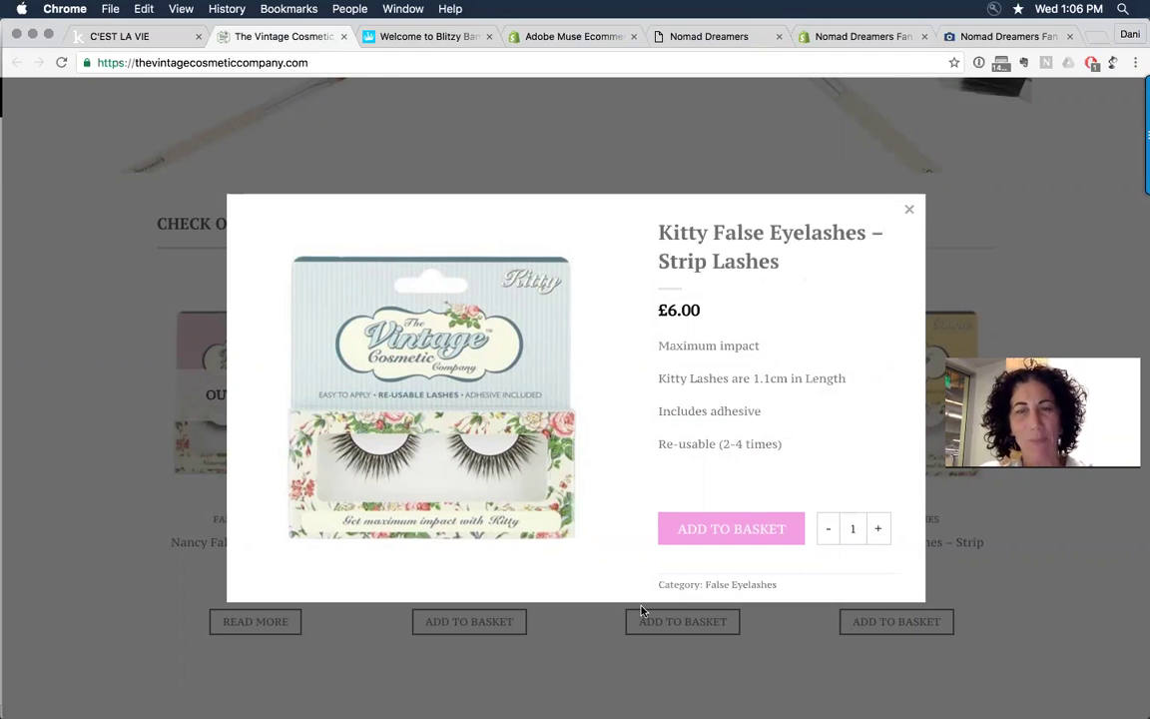
{"action": "left_click", "coordinate": [879, 529]}
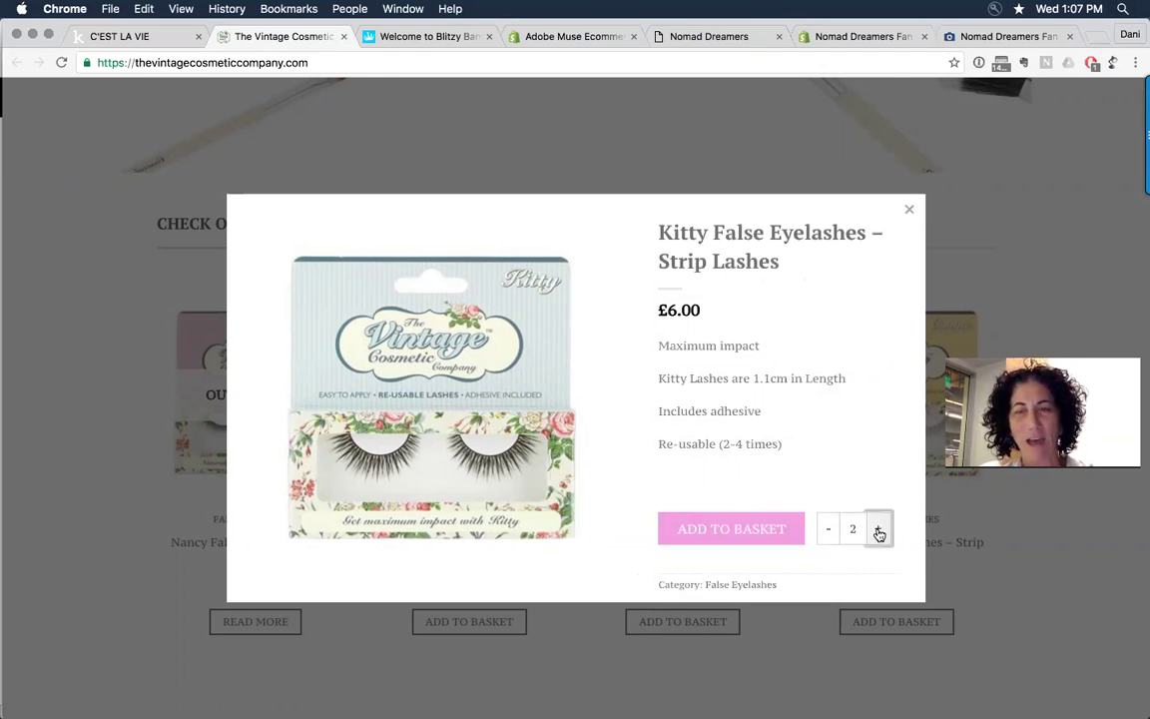
{"action": "left_click", "coordinate": [725, 536]}
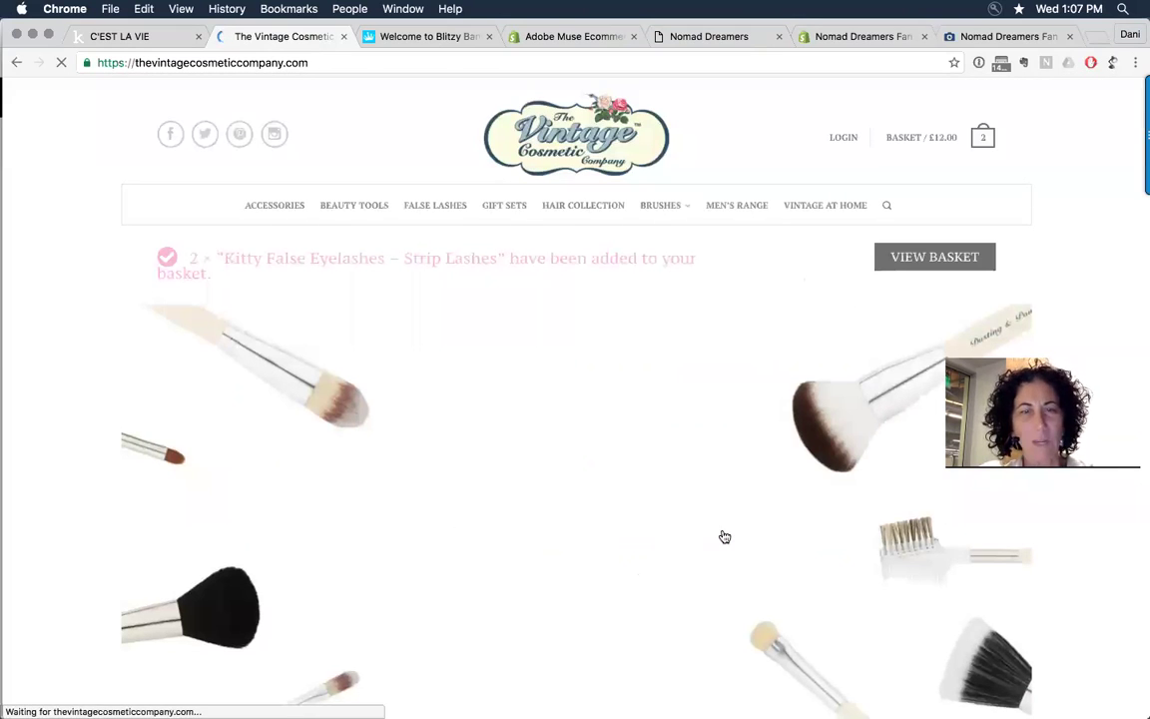
{"action": "left_click", "coordinate": [986, 142]}
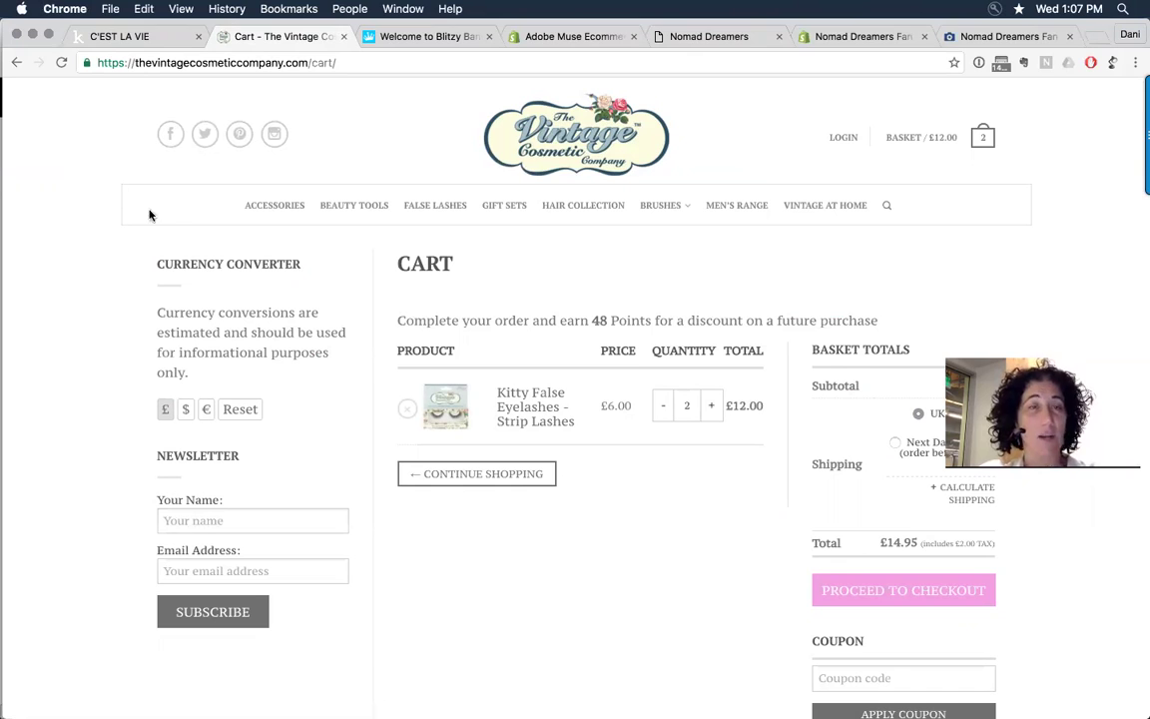
View the cart page's source code, search it for "generator" and close the source view
{"action": "right_click", "coordinate": [82, 148]}
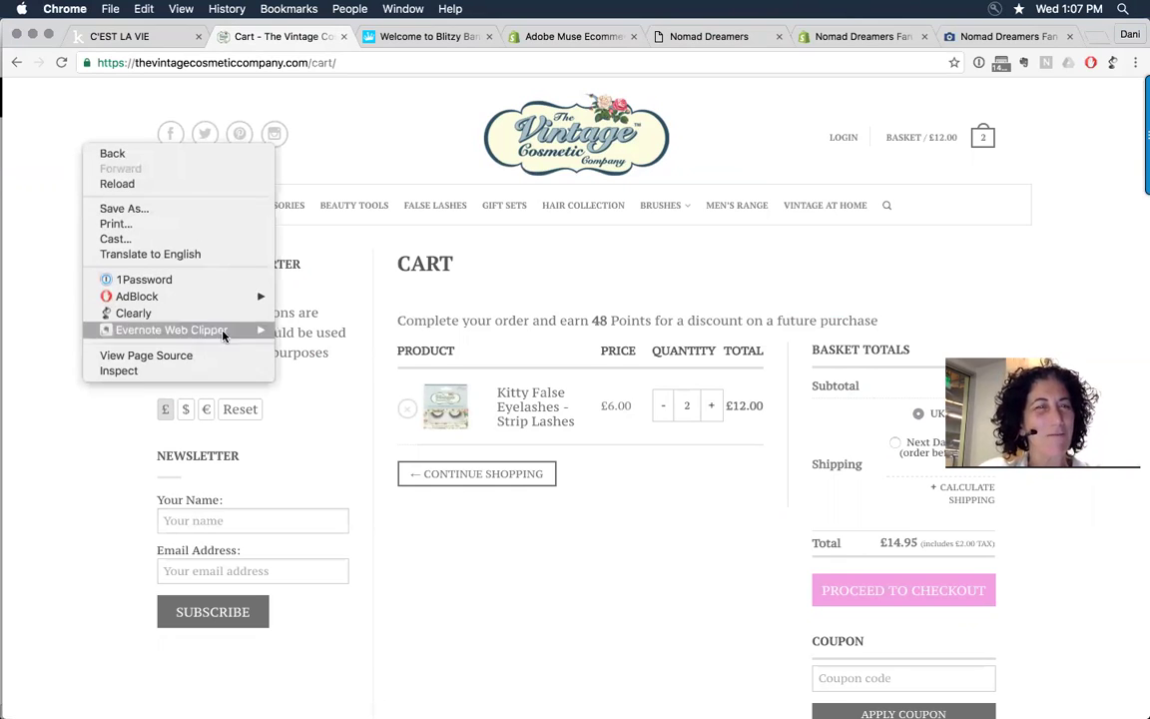
{"action": "left_click", "coordinate": [224, 361]}
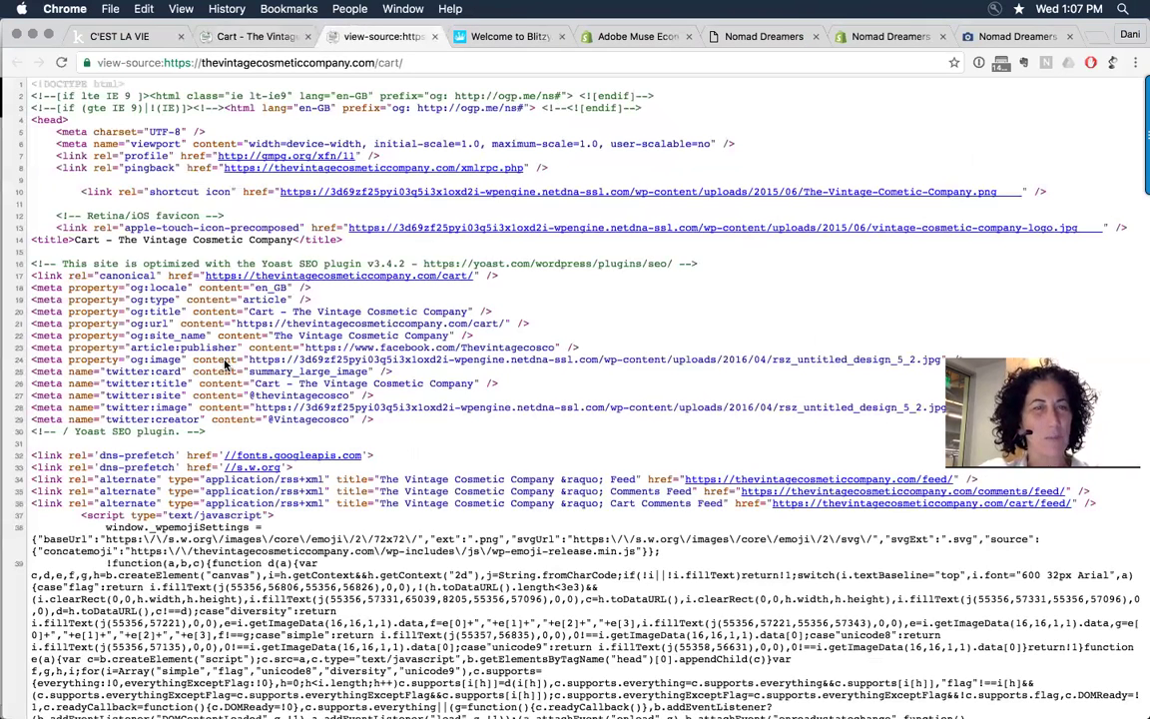
{"action": "key", "text": "super+f"}
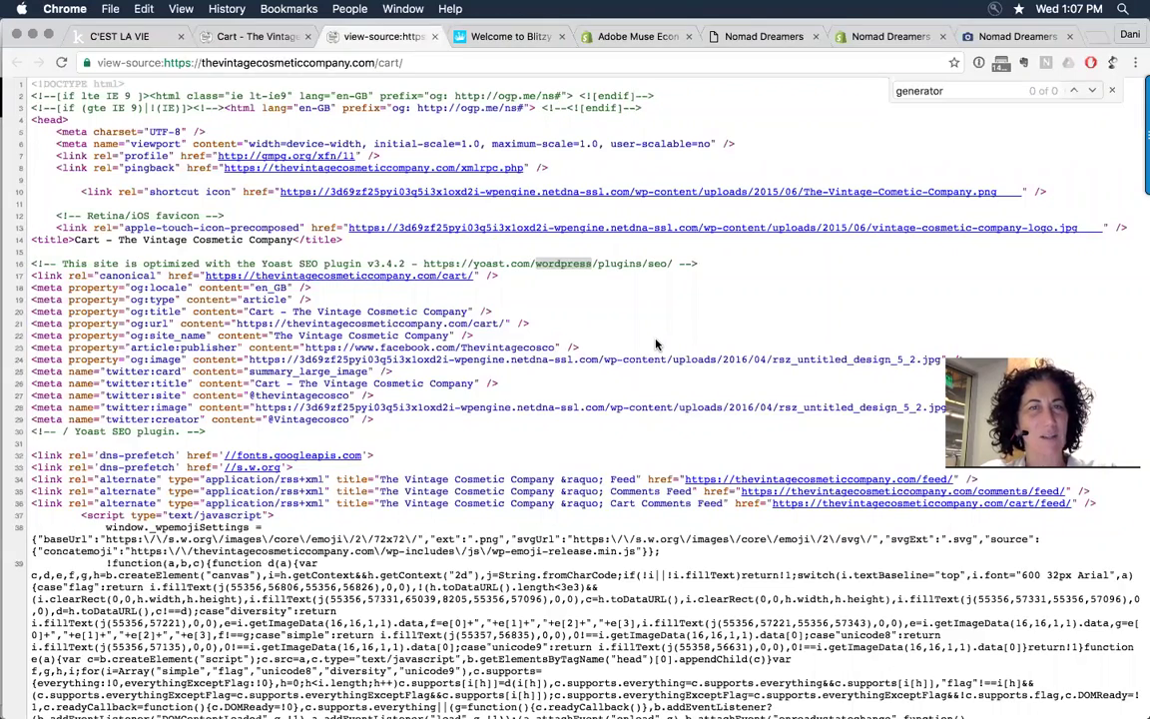
{"action": "key", "text": "super+w"}
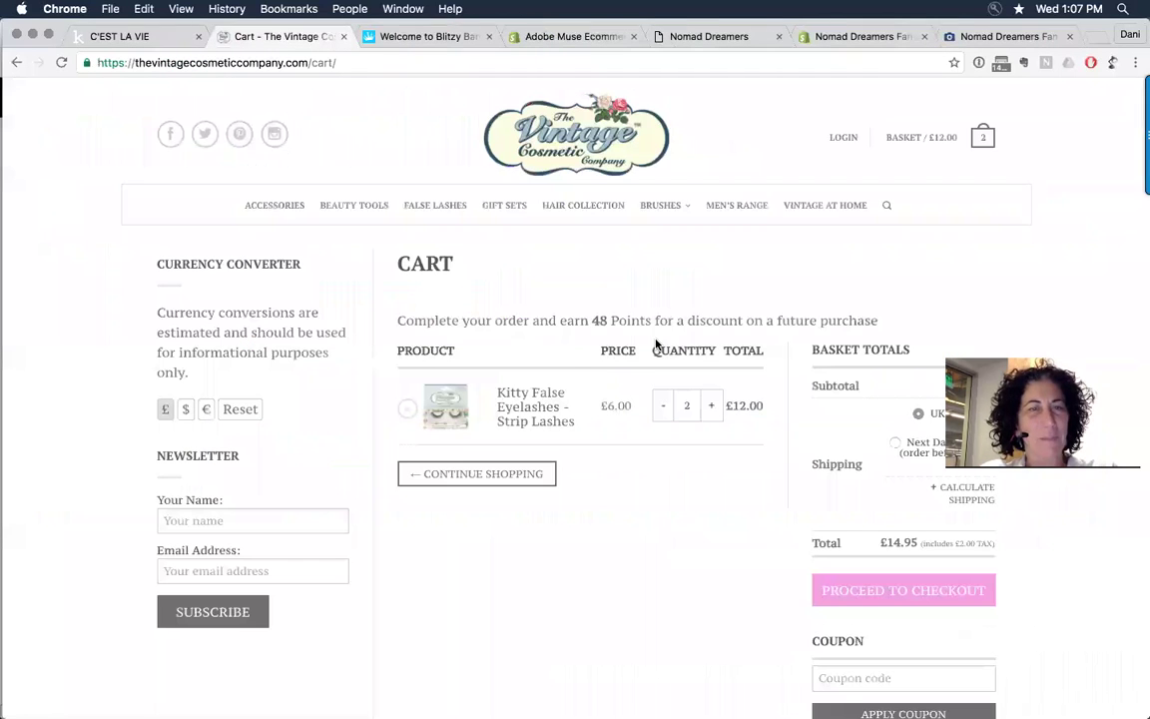
Return to the store's home page to open the Kitty False Eyelashes product page, and highlight "shop" in its web address
{"action": "left_click", "coordinate": [15, 62]}
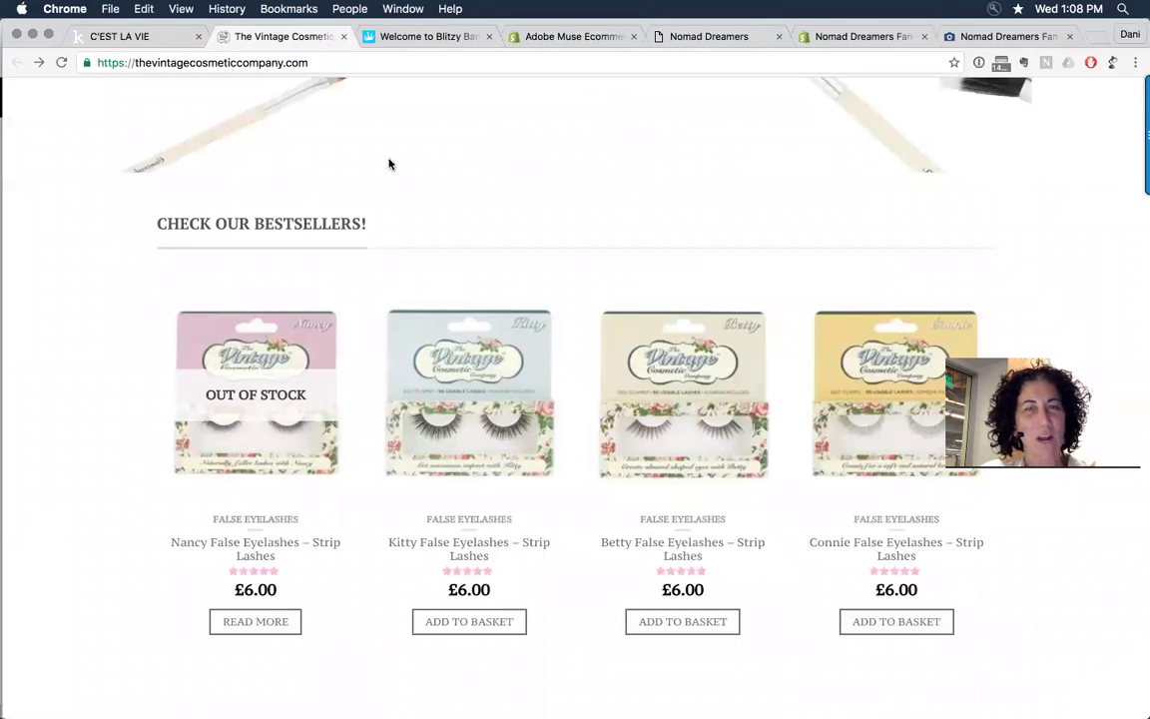
{"action": "scroll", "coordinate": [390, 165], "scroll_direction": "up", "scroll_amount": 10}
{"action": "scroll", "coordinate": [427, 111], "scroll_direction": "down", "scroll_amount": 1}
{"action": "scroll", "coordinate": [427, 110], "scroll_direction": "up", "scroll_amount": 1}
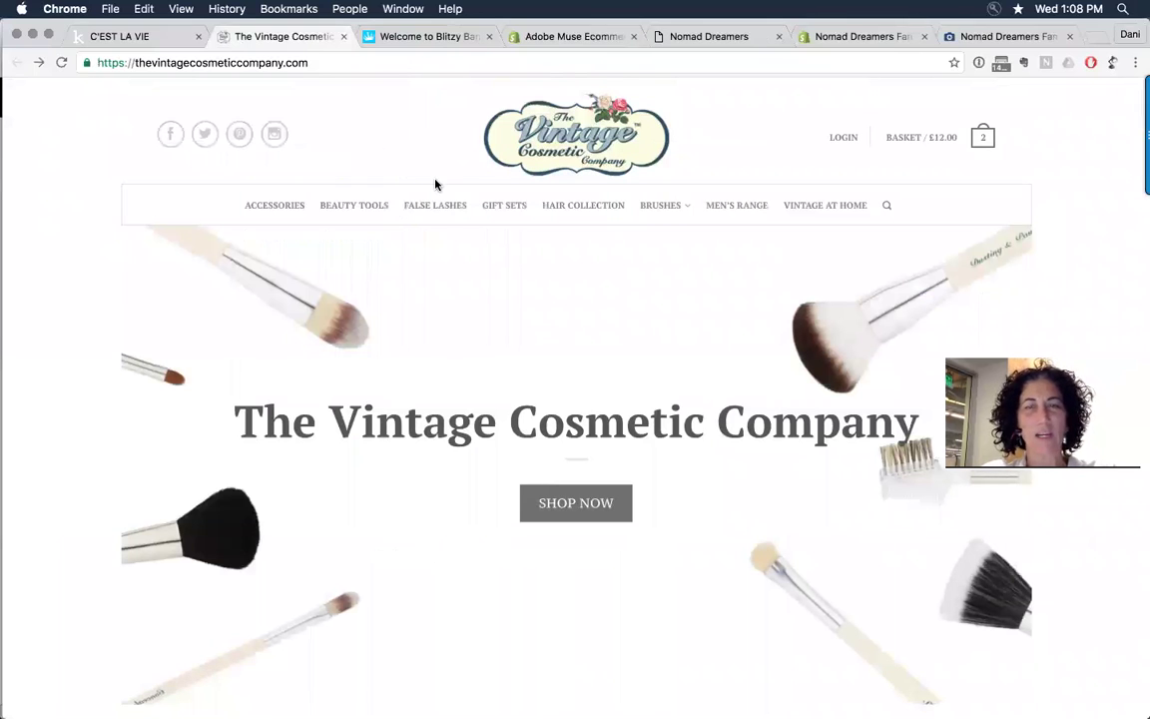
{"action": "scroll", "coordinate": [513, 346], "scroll_direction": "down", "scroll_amount": 4}
{"action": "scroll", "coordinate": [515, 349], "scroll_direction": "down", "scroll_amount": 4}
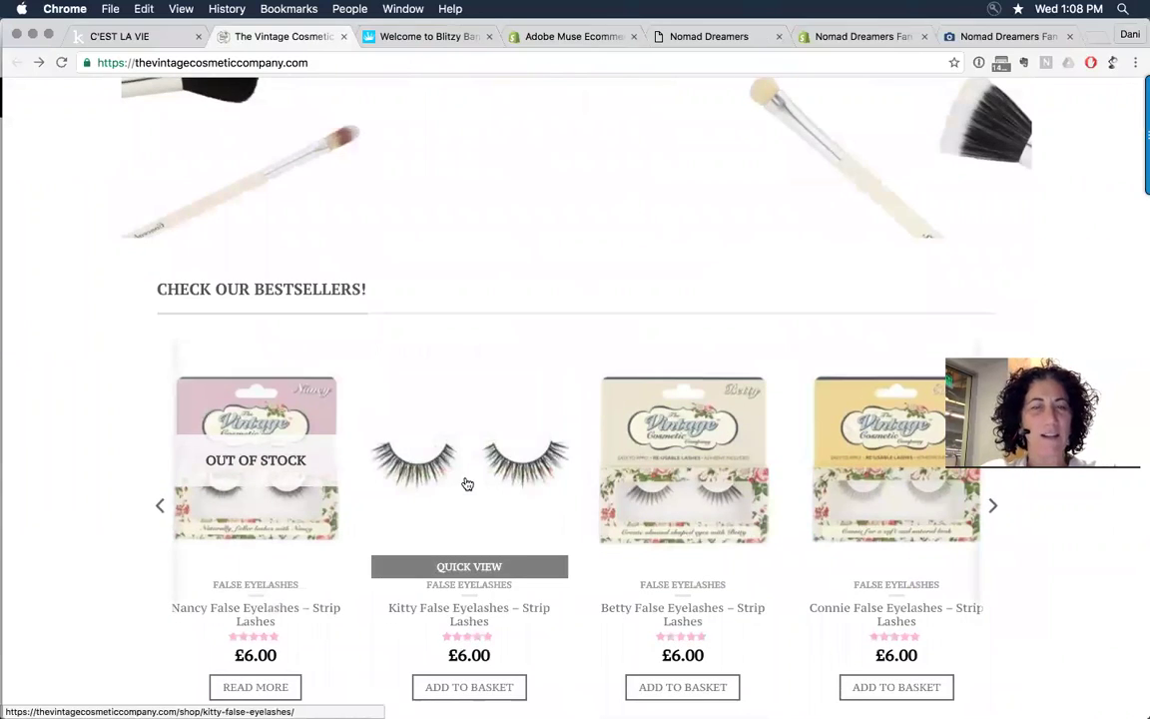
{"action": "left_click", "coordinate": [468, 483]}
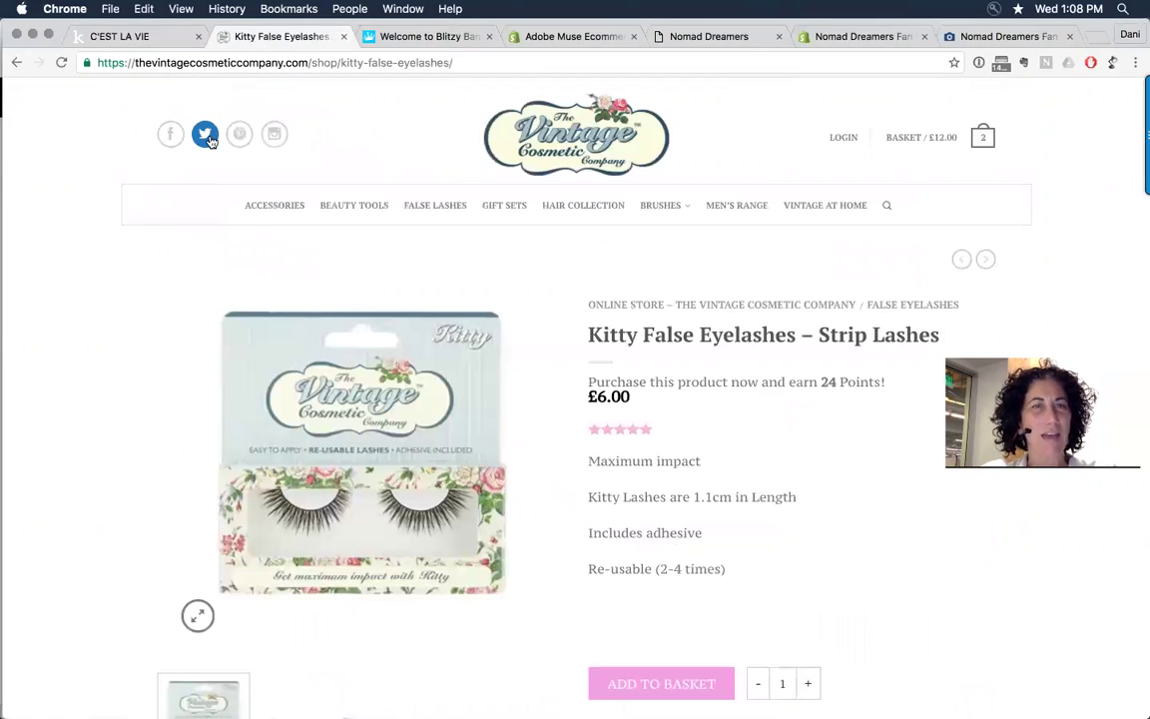
{"action": "double_click", "coordinate": [323, 63]}
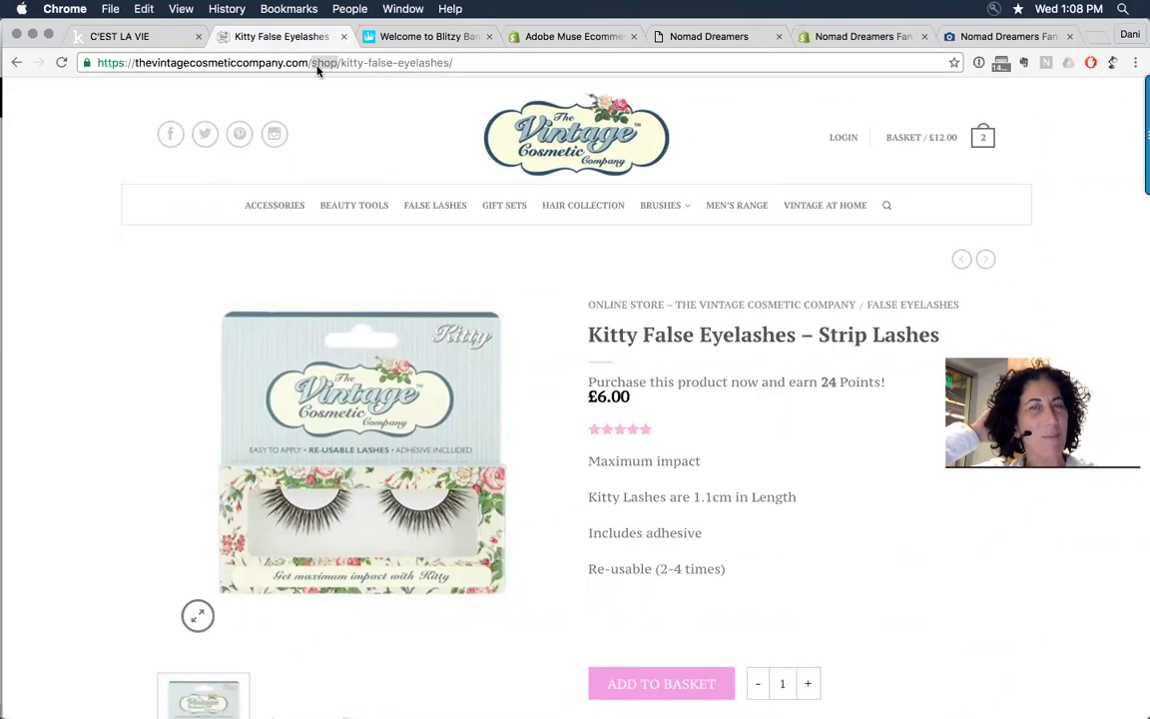
{"action": "left_click", "coordinate": [128, 39]}
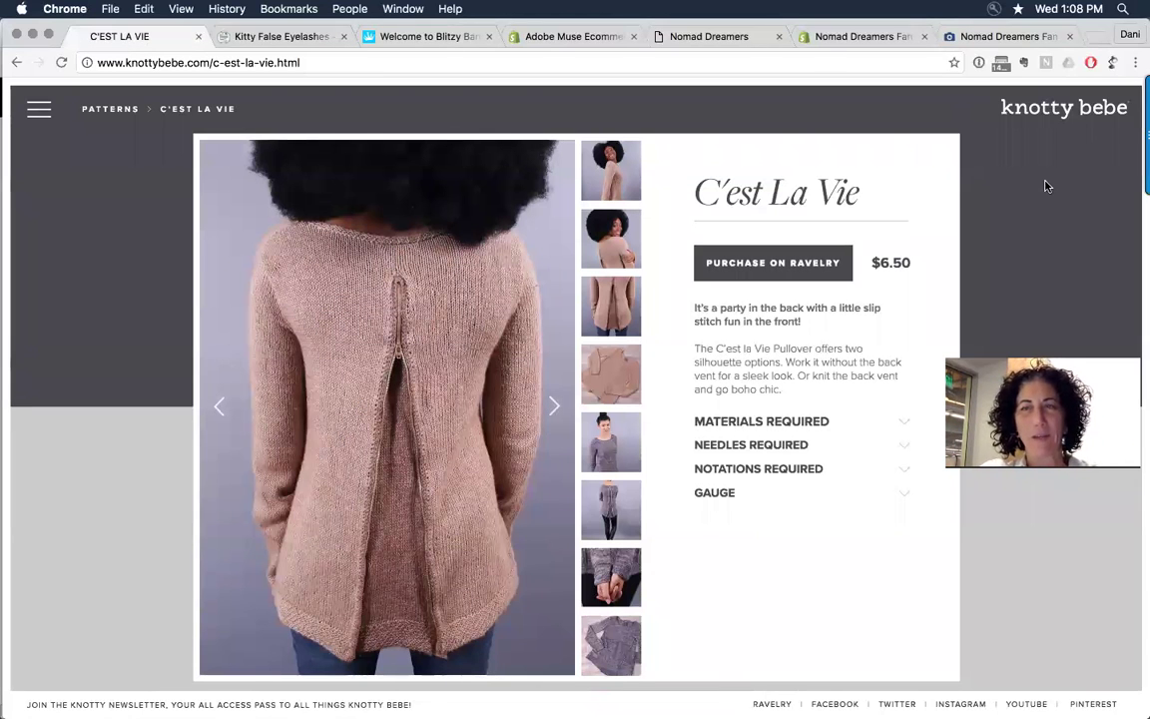
{"action": "left_click", "coordinate": [1049, 110]}
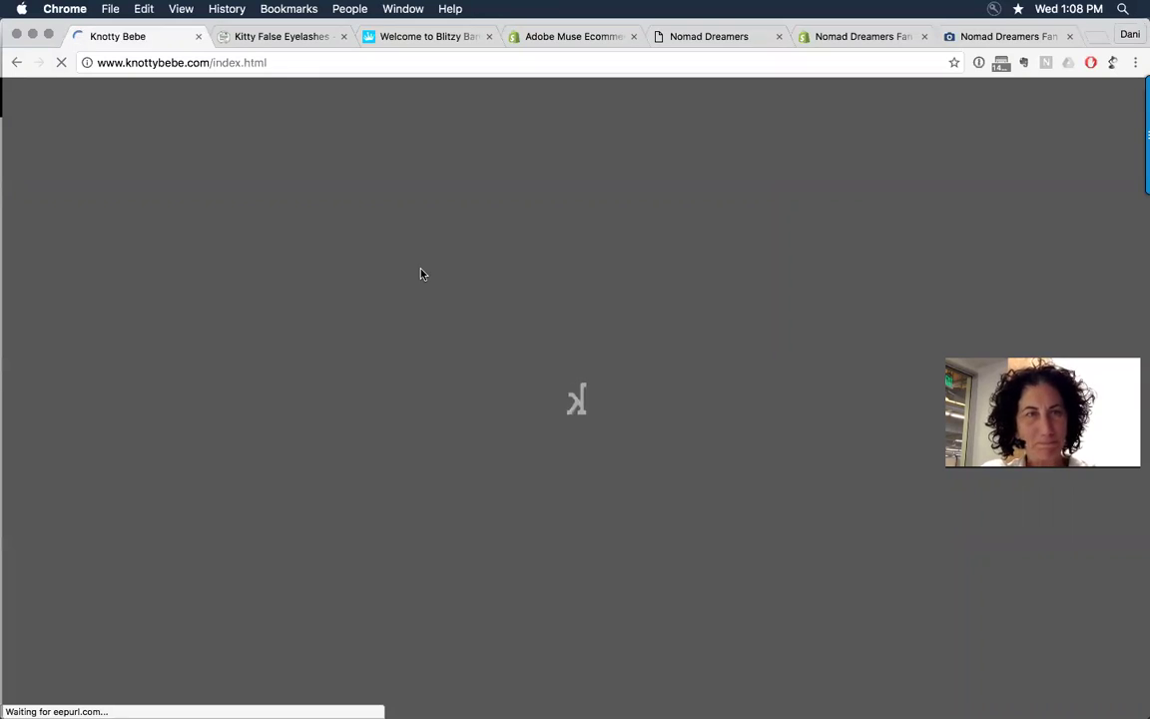
{"action": "left_click", "coordinate": [308, 66]}
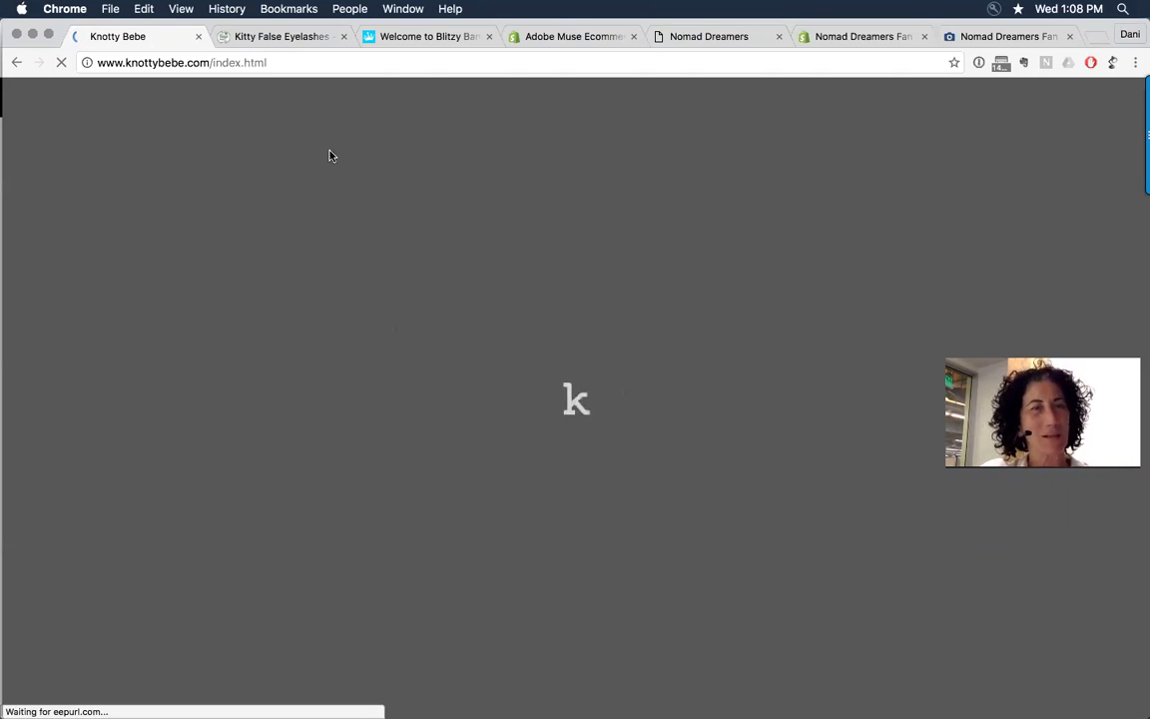
{"action": "double_click", "coordinate": [289, 64]}
{"action": "left_click", "coordinate": [228, 63]}
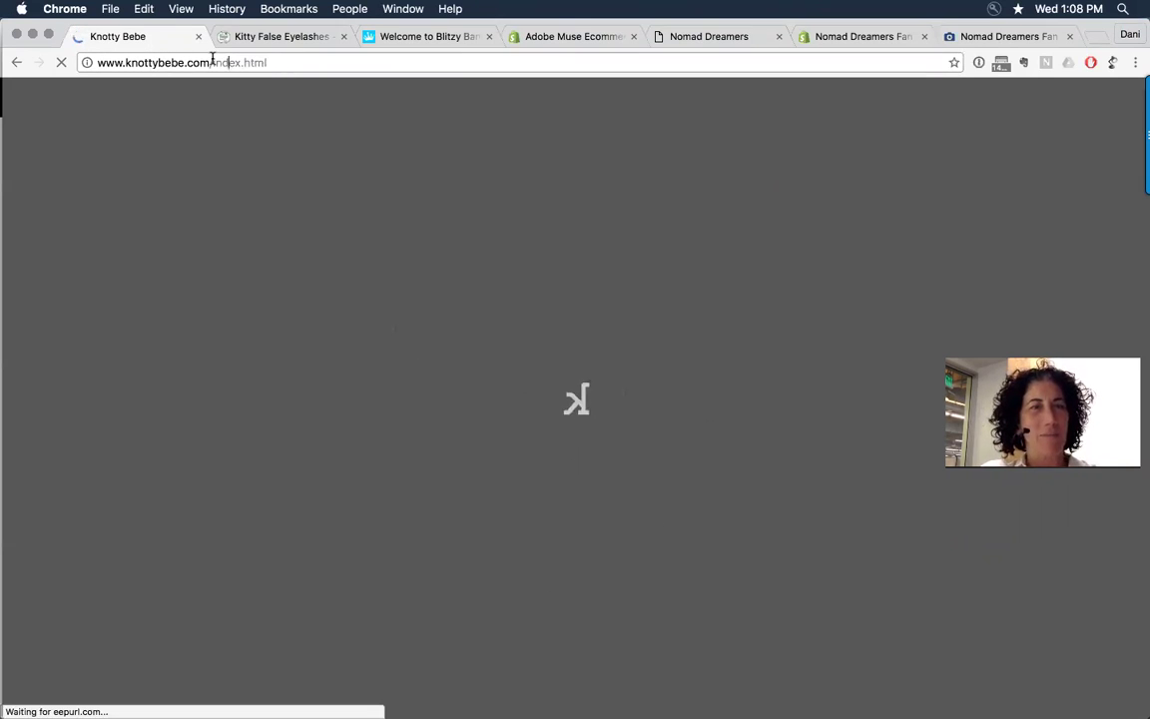
{"action": "left_click_drag", "start_coordinate": [212, 61], "coordinate": [311, 71]}
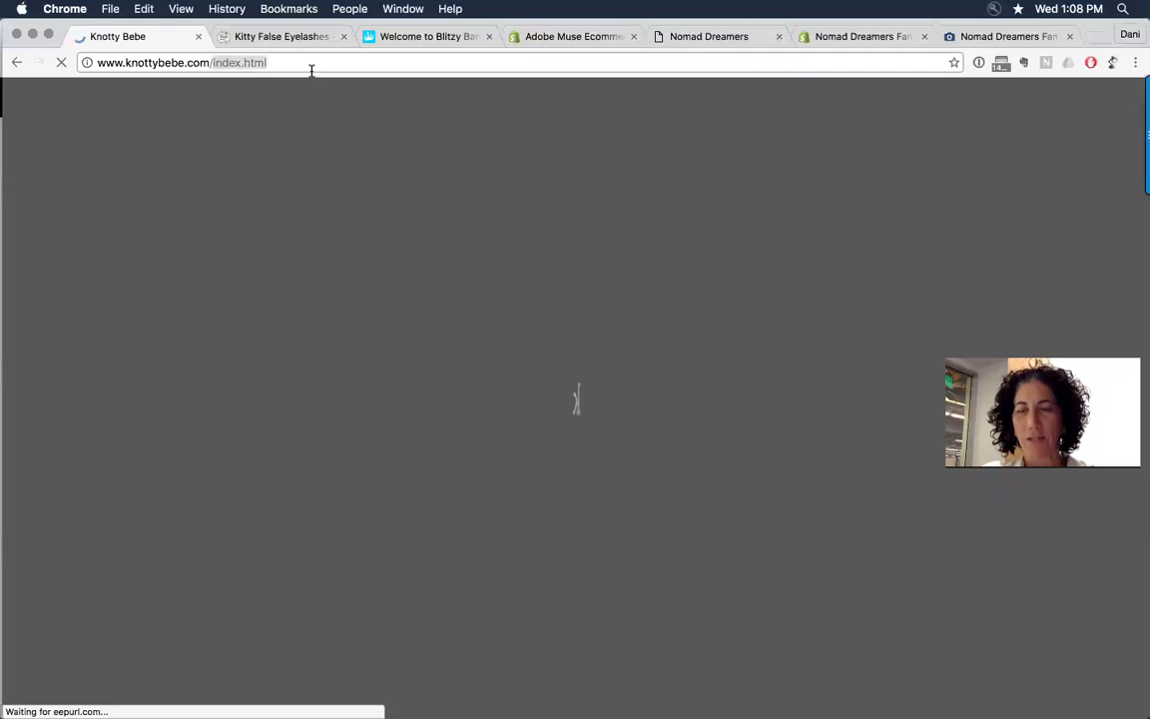
{"action": "key", "text": "BackSpace"}
{"action": "key", "text": "Return"}
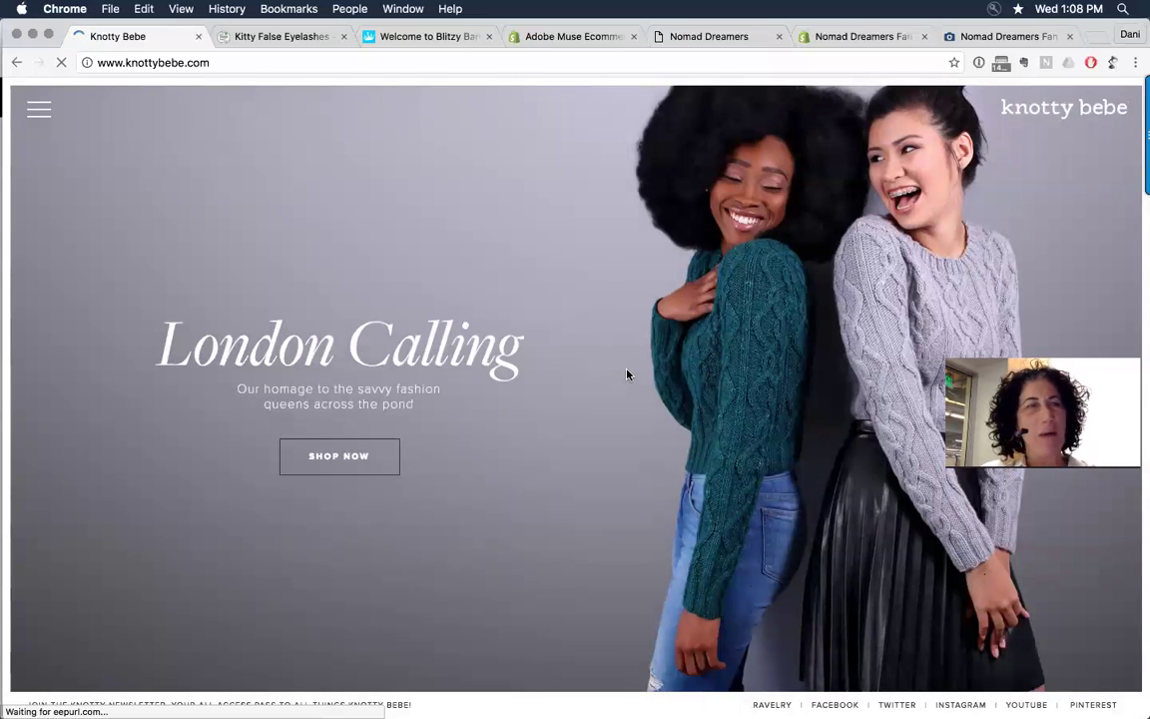
View the Knotty Bebe home page's source code, find "generator", point out its content value and close the source view
{"action": "right_click", "coordinate": [211, 239]}
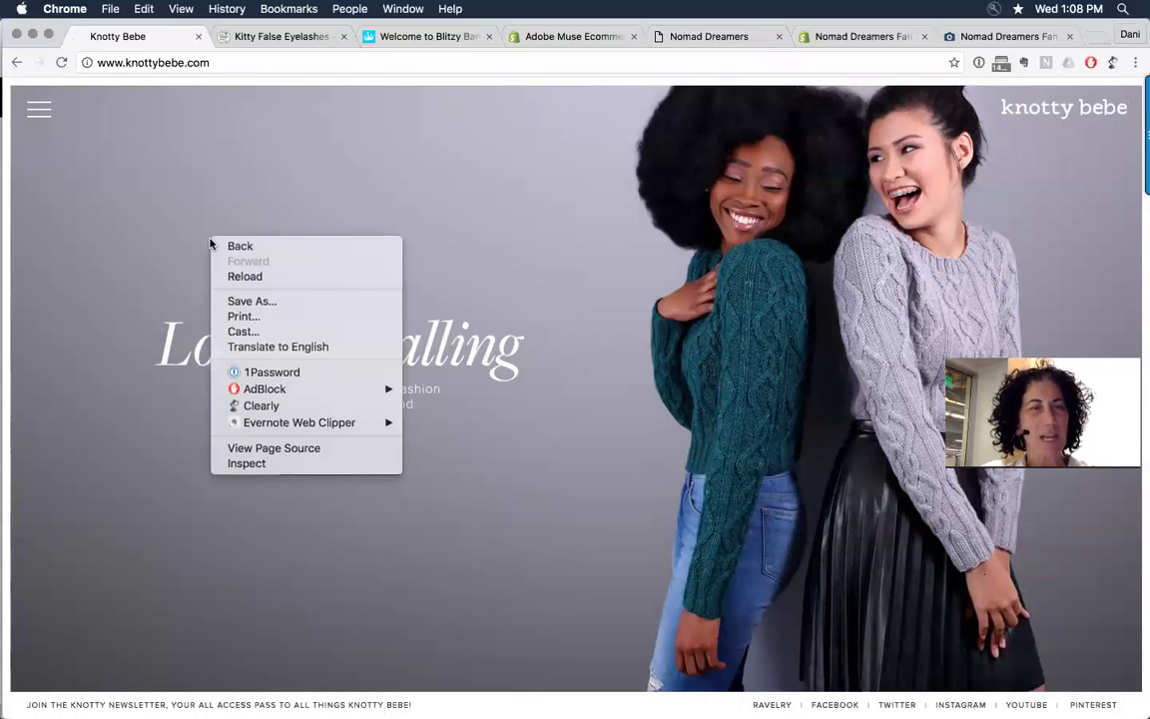
{"action": "left_click", "coordinate": [360, 449]}
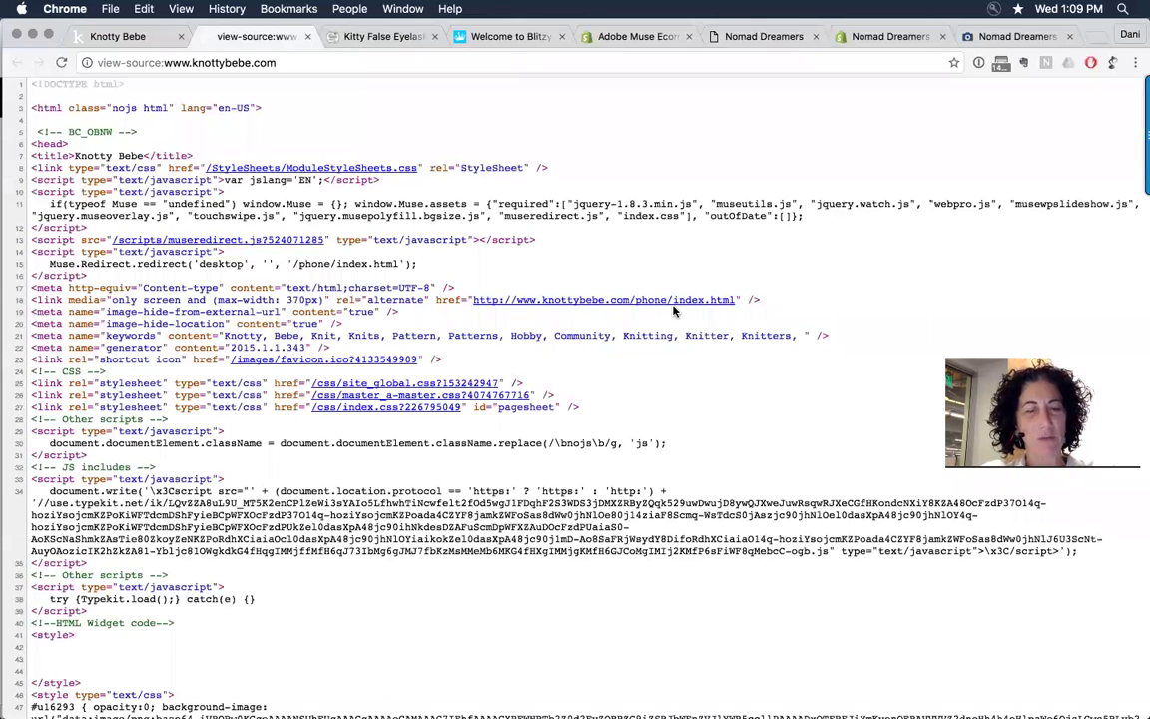
{"action": "key", "text": "super+f"}
{"action": "key", "text": "Return"}
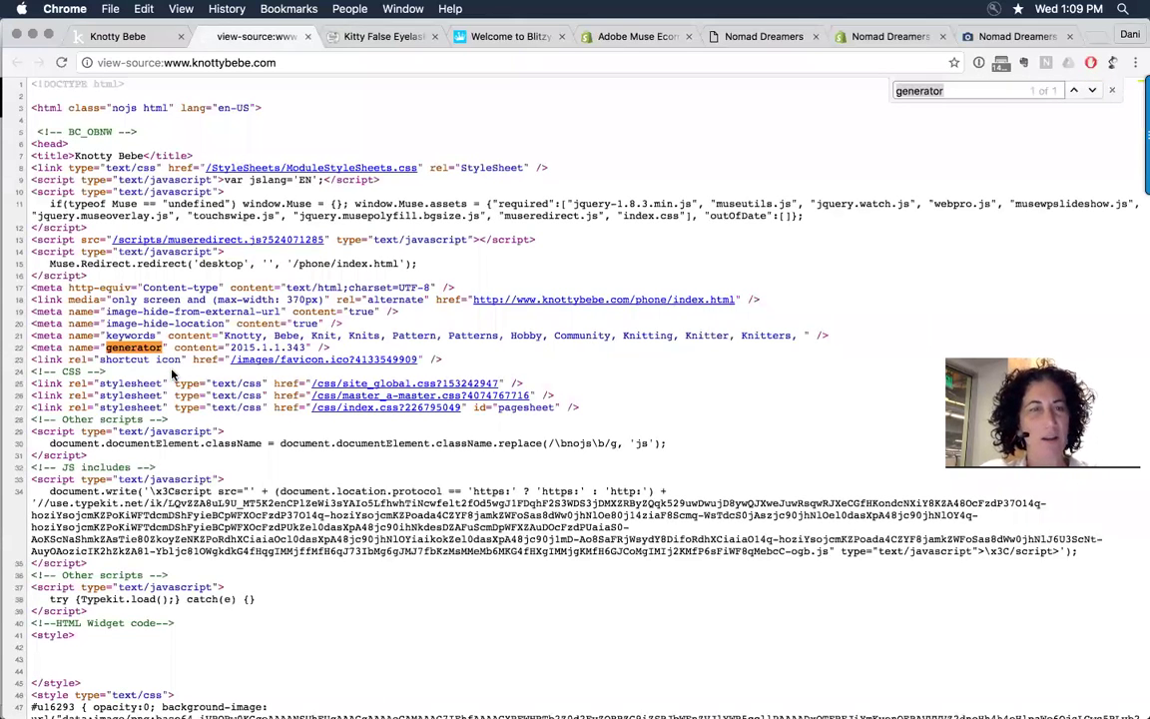
{"action": "left_click_drag", "start_coordinate": [231, 347], "coordinate": [313, 347]}
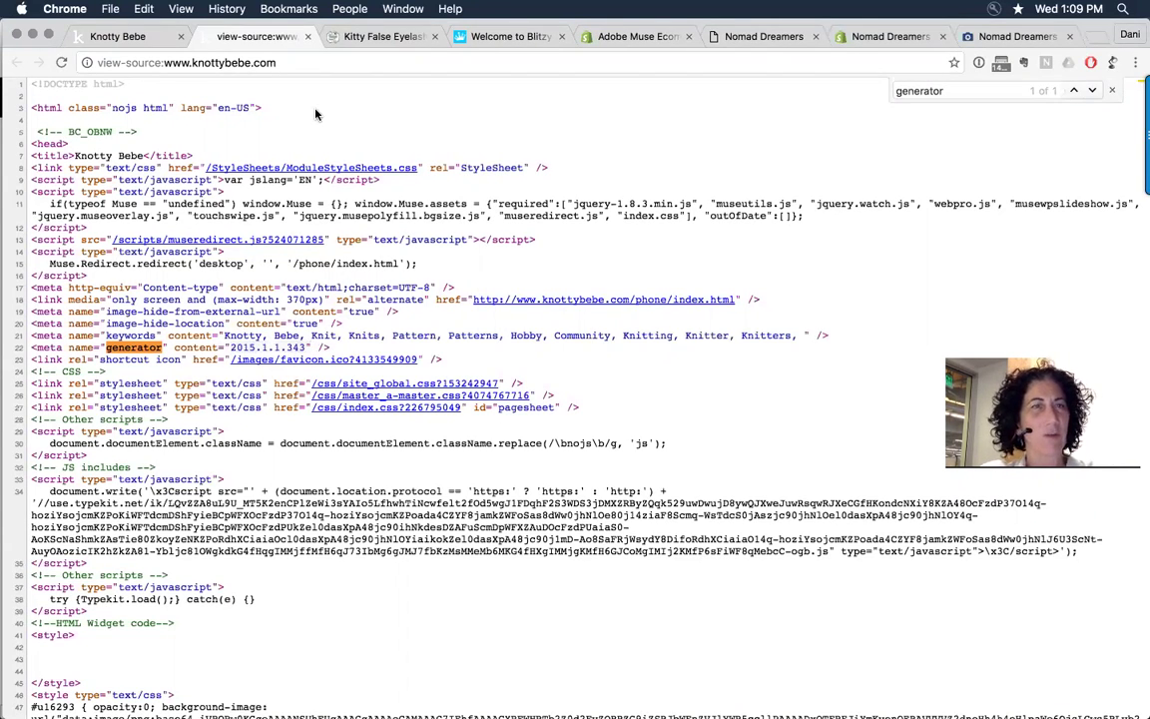
{"action": "key", "text": "super+w"}
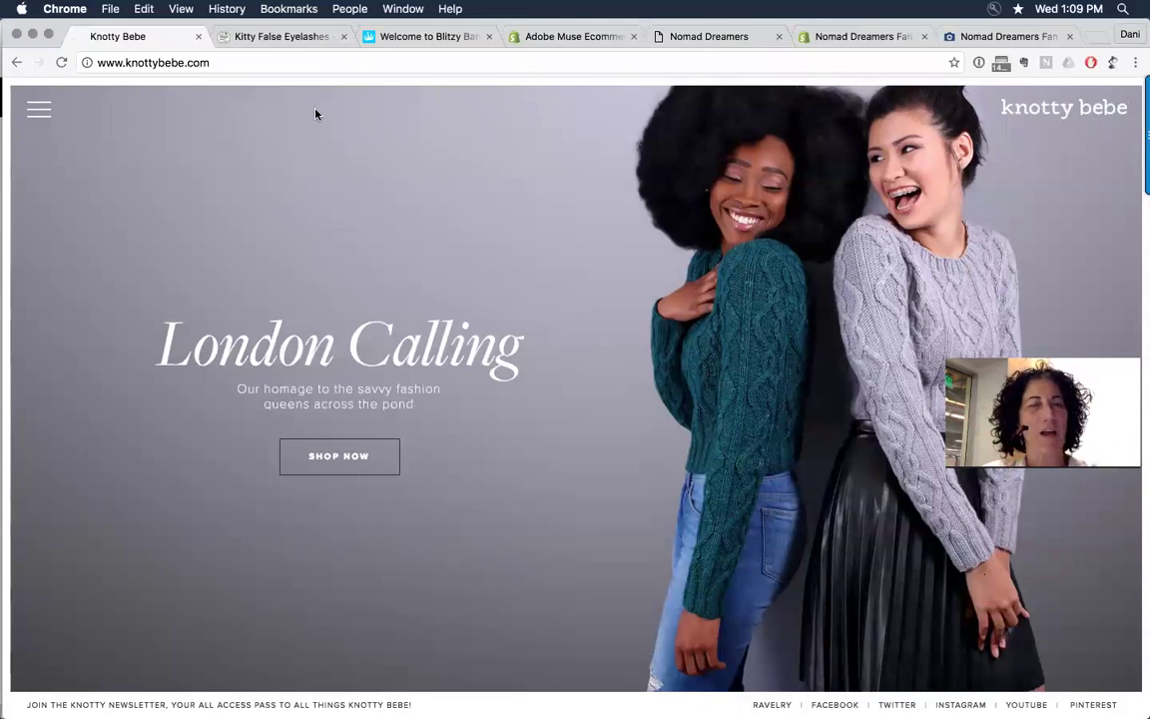
Open the Patterns shop page from the home page's C'est la Vie section and look over the patterns offered
{"action": "scroll", "coordinate": [592, 318], "scroll_direction": "down", "scroll_amount": 5}
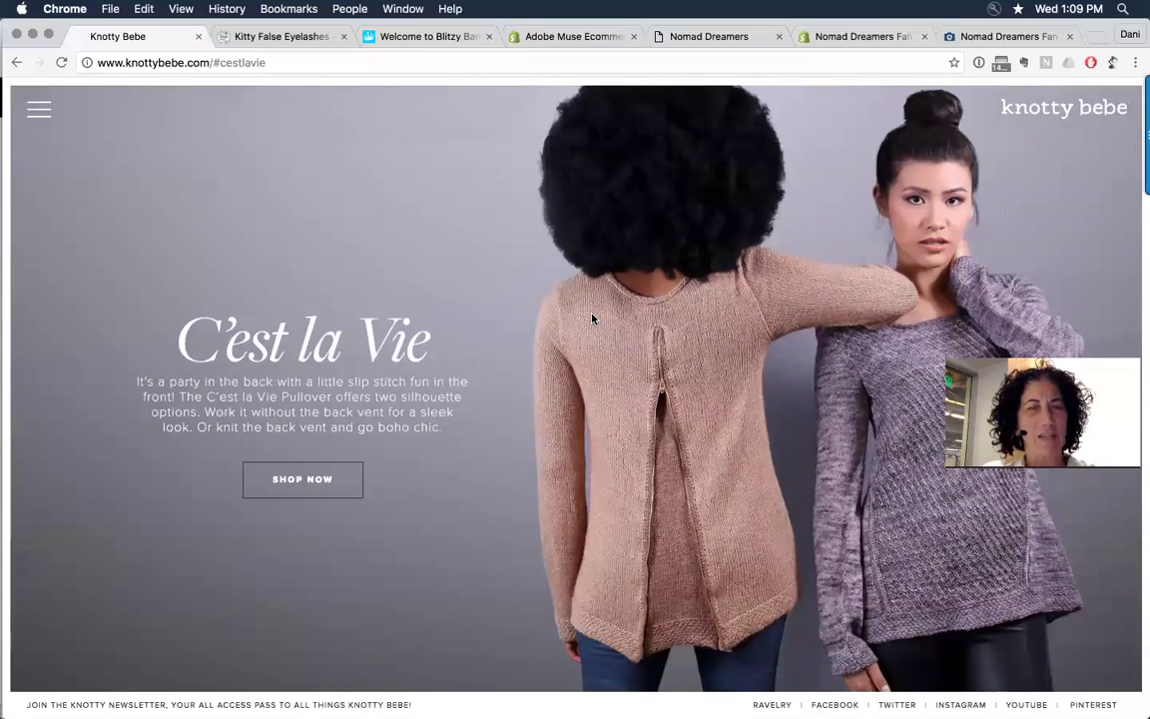
{"action": "left_click", "coordinate": [338, 491]}
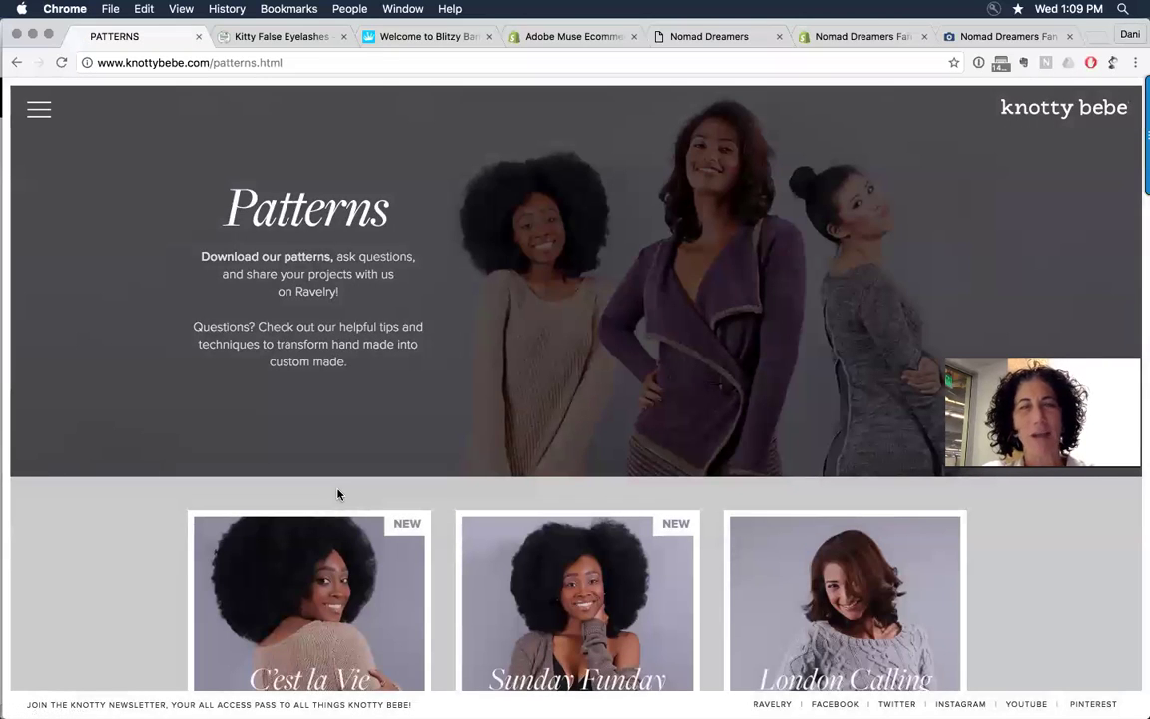
{"action": "scroll", "coordinate": [337, 494], "scroll_direction": "down", "scroll_amount": 3}
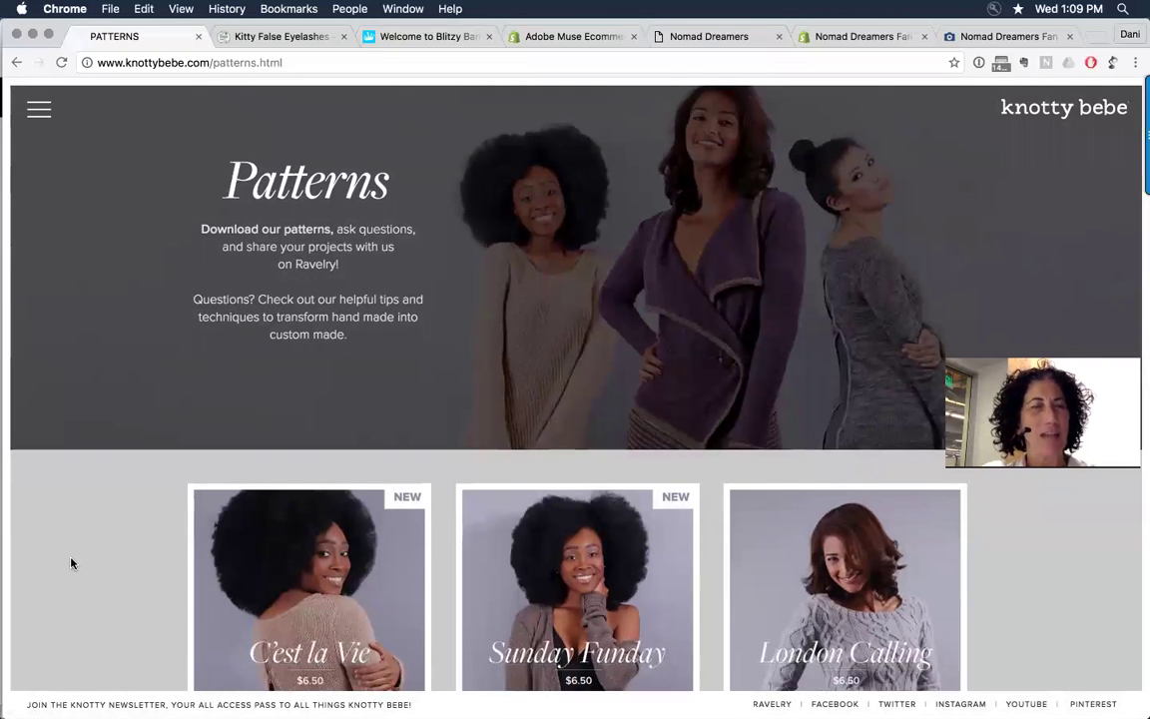
{"action": "scroll", "coordinate": [71, 563], "scroll_direction": "down", "scroll_amount": 2}
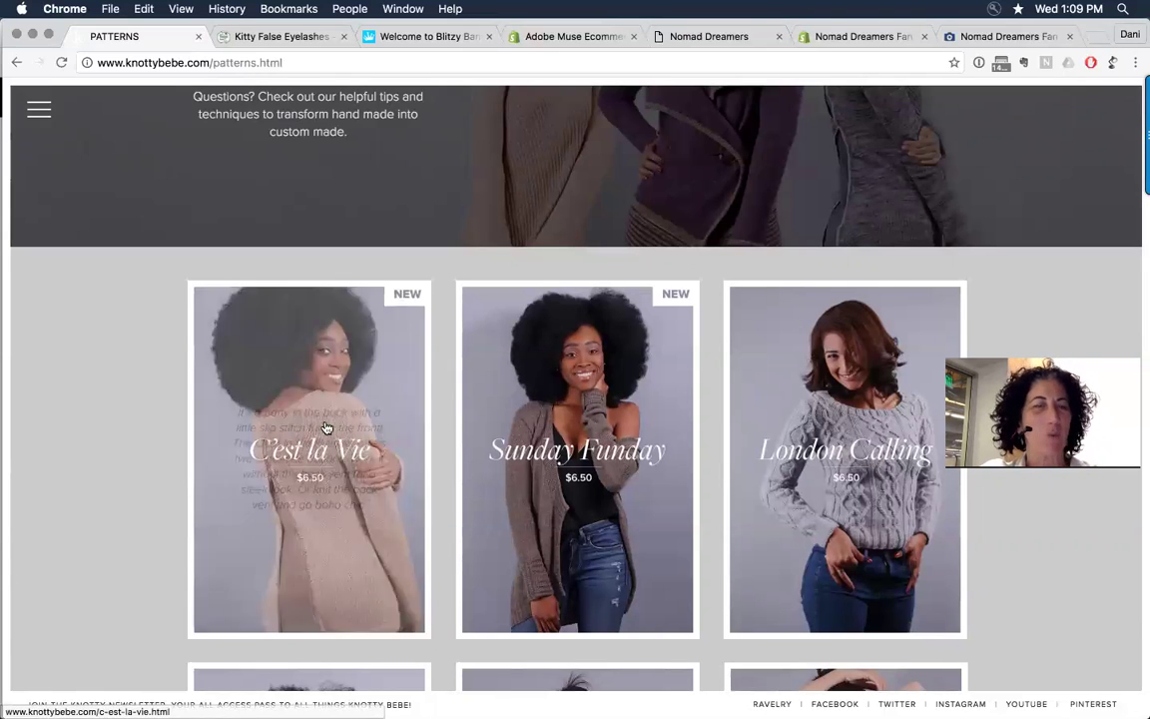
{"action": "scroll", "coordinate": [132, 396], "scroll_direction": "up", "scroll_amount": 3}
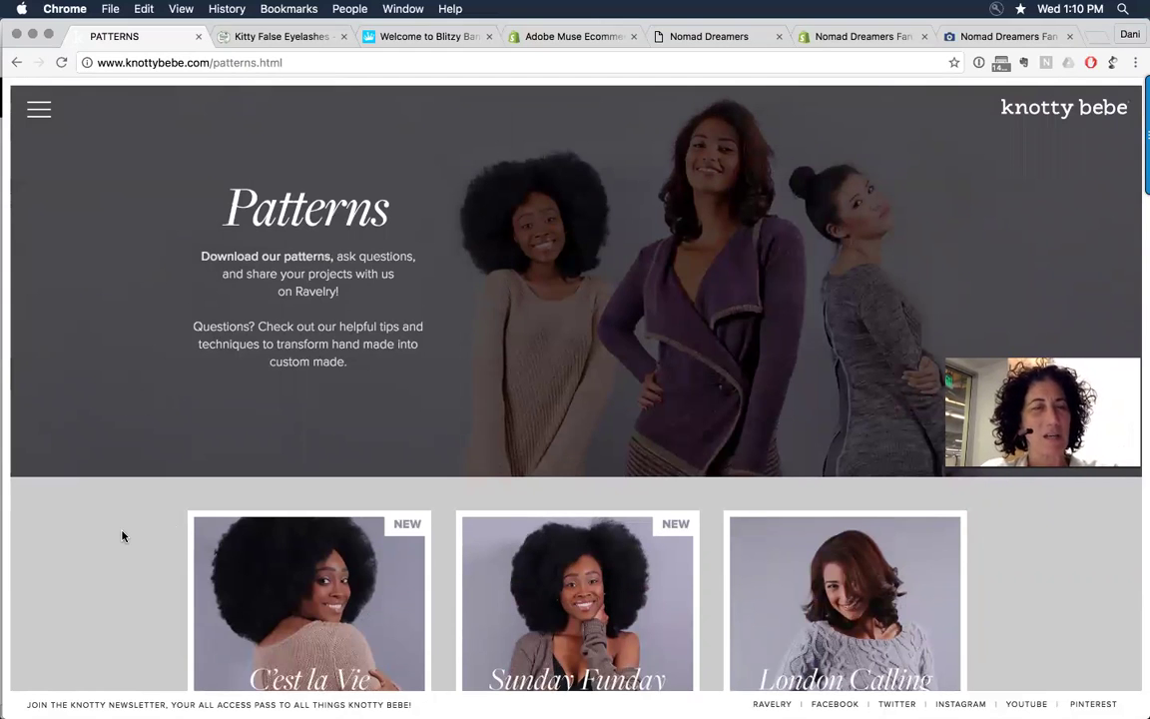
View the Patterns page's source code and search it for "generator"
{"action": "right_click", "coordinate": [90, 541]}
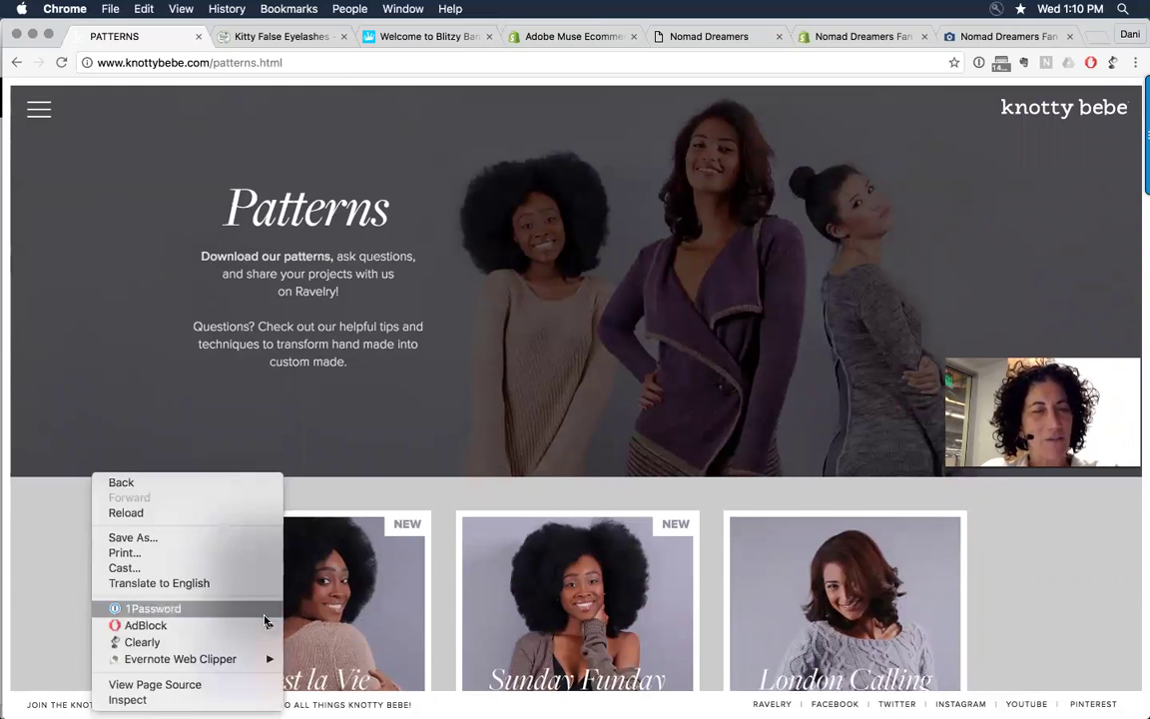
{"action": "left_click", "coordinate": [263, 684]}
{"action": "key", "text": "super+f"}
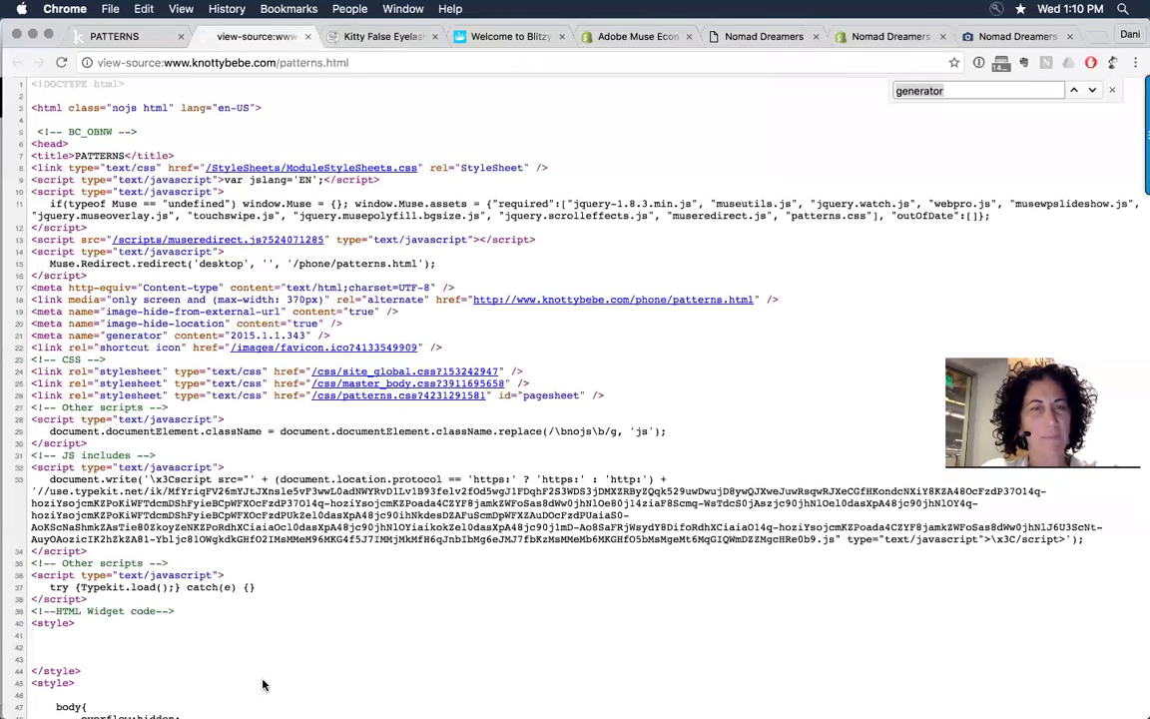
{"action": "key", "text": "Return"}
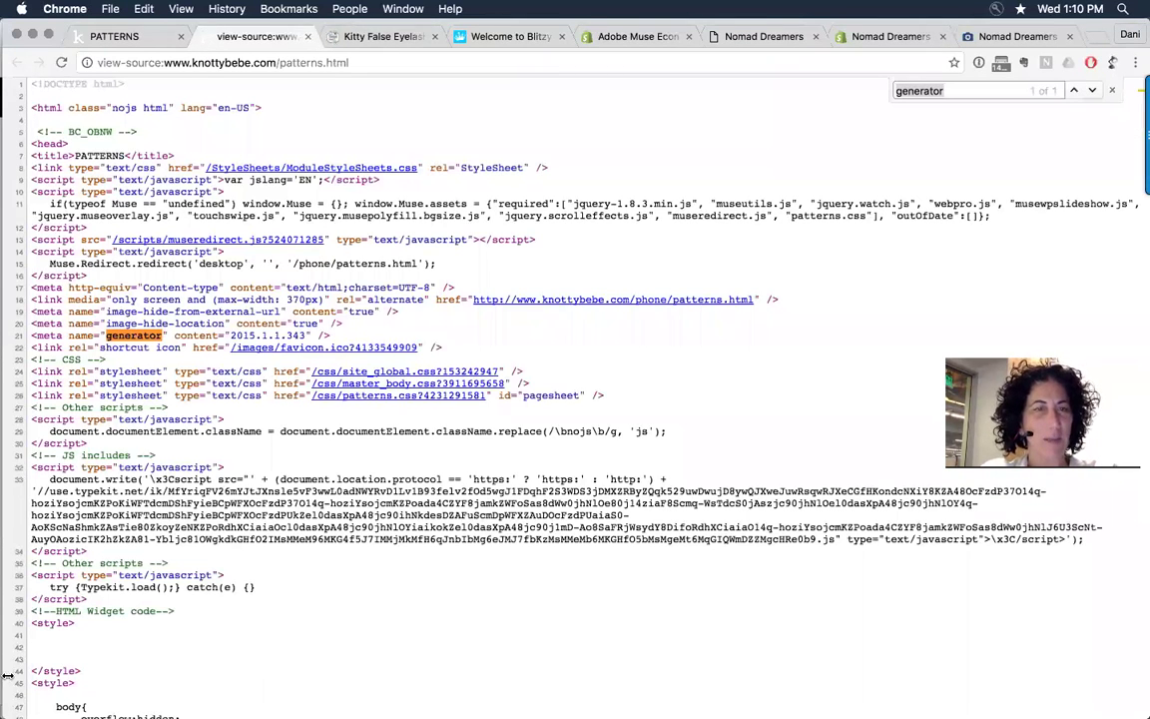
Highlight the generator line in the Patterns page's source code and close the source view
{"action": "triple_click", "coordinate": [263, 335]}
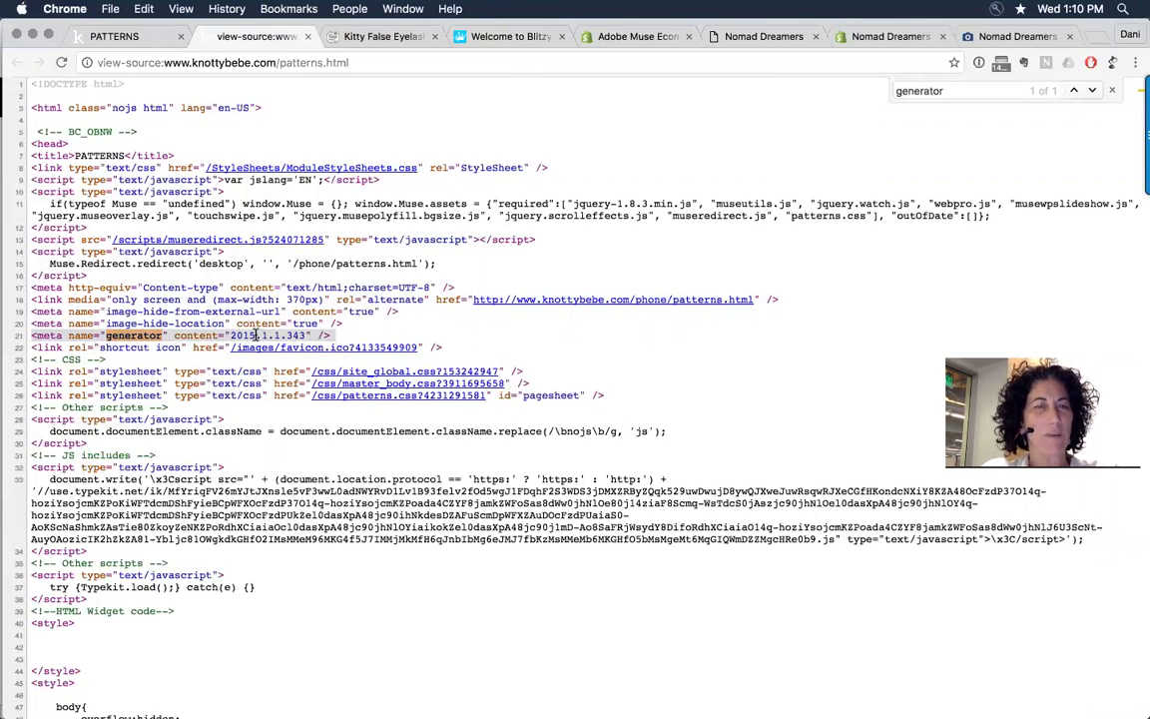
{"action": "key", "text": "super+w"}
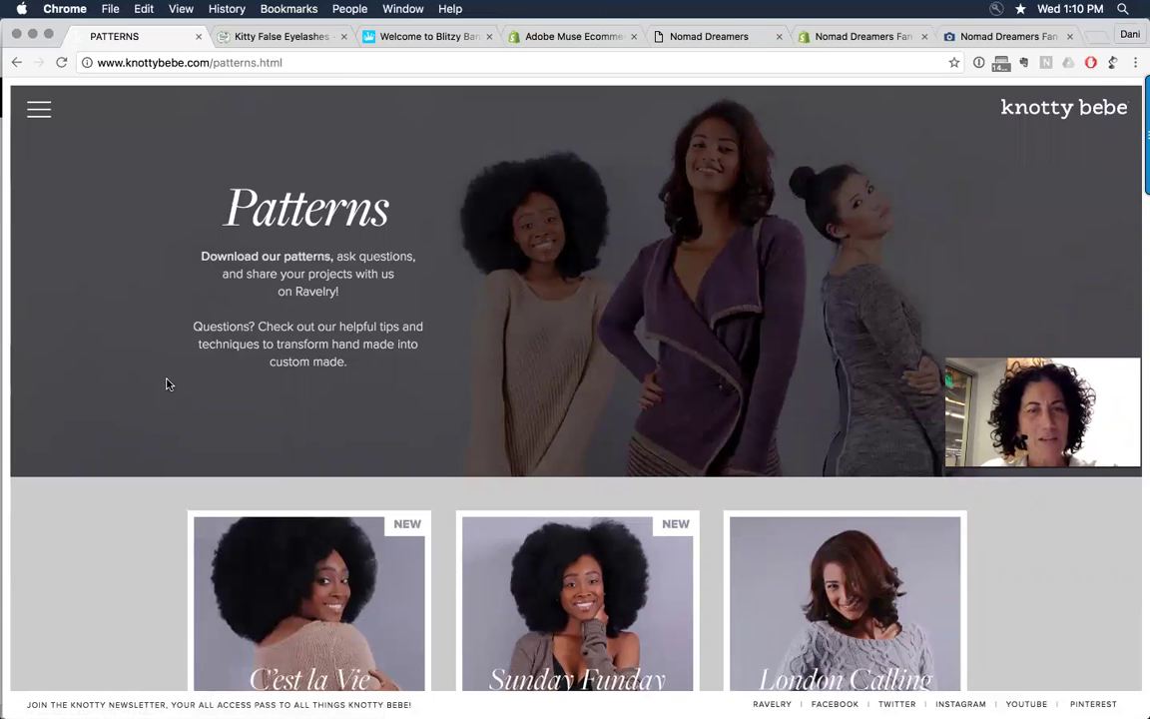
Open the Sunday Funday pattern from the Patterns page and browse through its product photos
{"action": "scroll", "coordinate": [236, 329], "scroll_direction": "down", "scroll_amount": 2}
{"action": "left_click", "coordinate": [585, 547]}
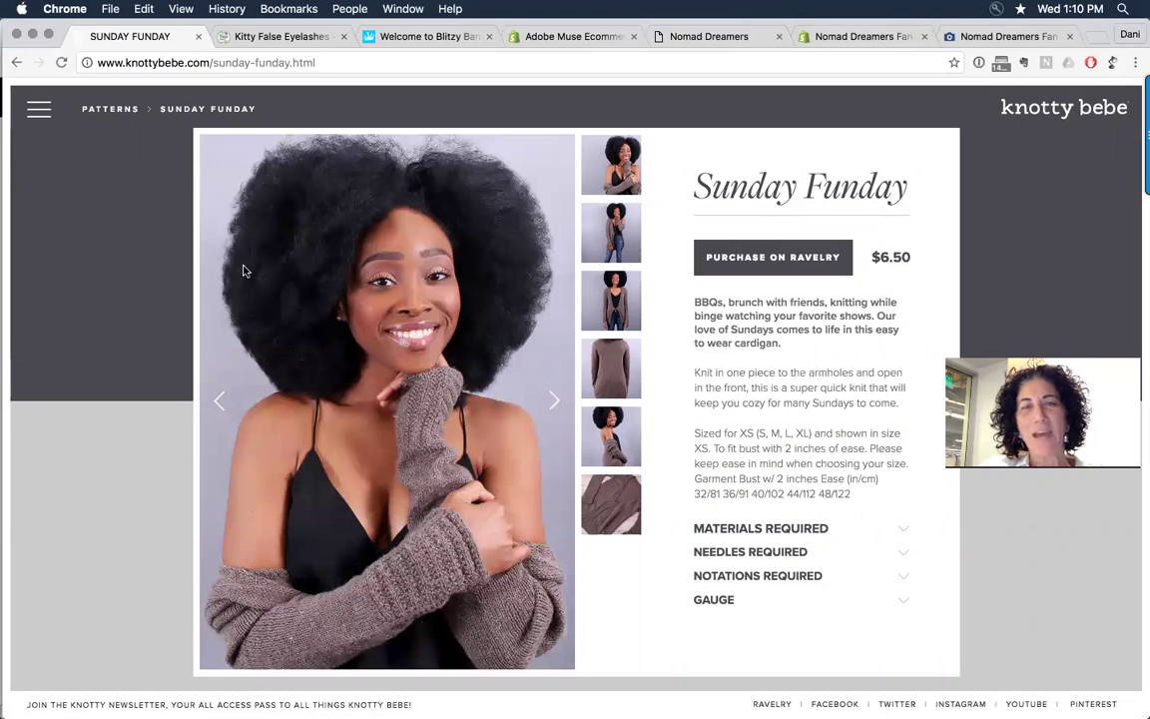
{"action": "left_click", "coordinate": [547, 404]}
{"action": "left_click", "coordinate": [547, 403]}
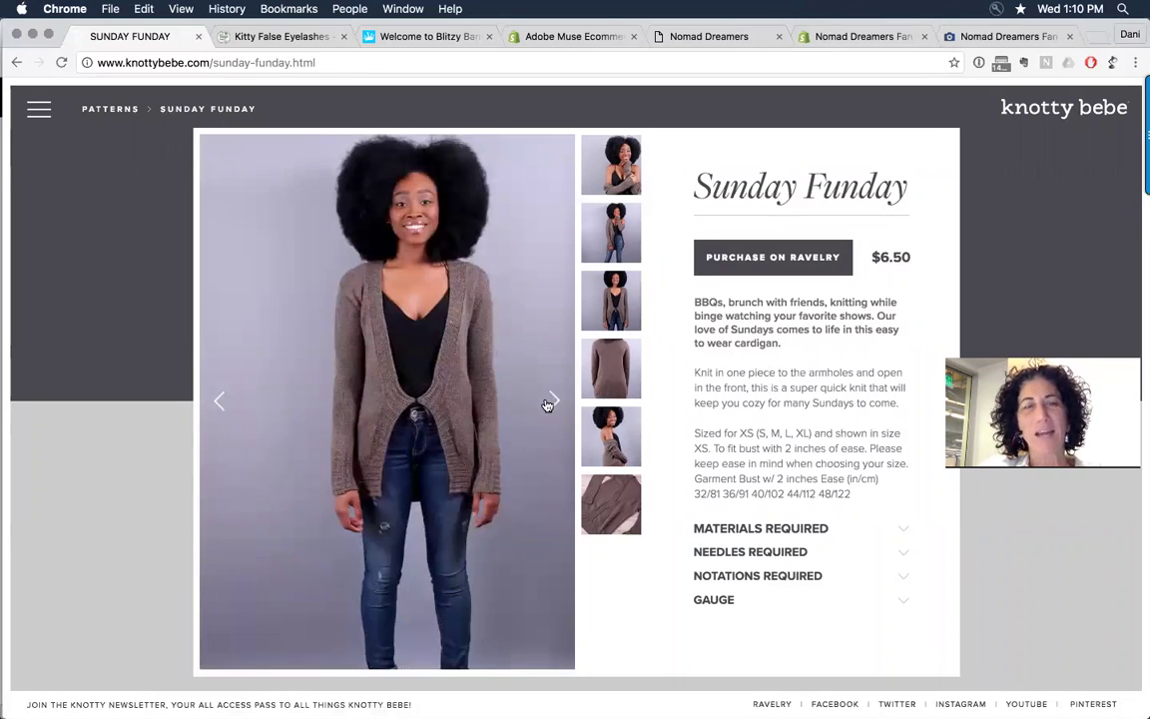
{"action": "left_click", "coordinate": [547, 404]}
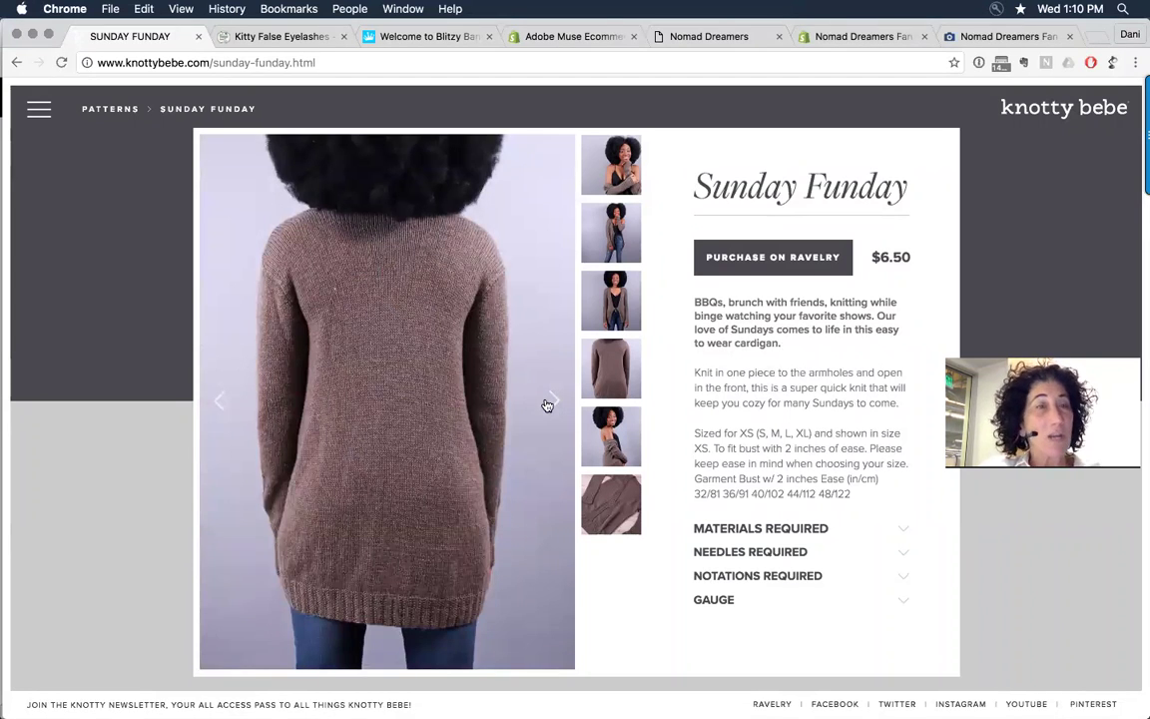
{"action": "left_click", "coordinate": [547, 403]}
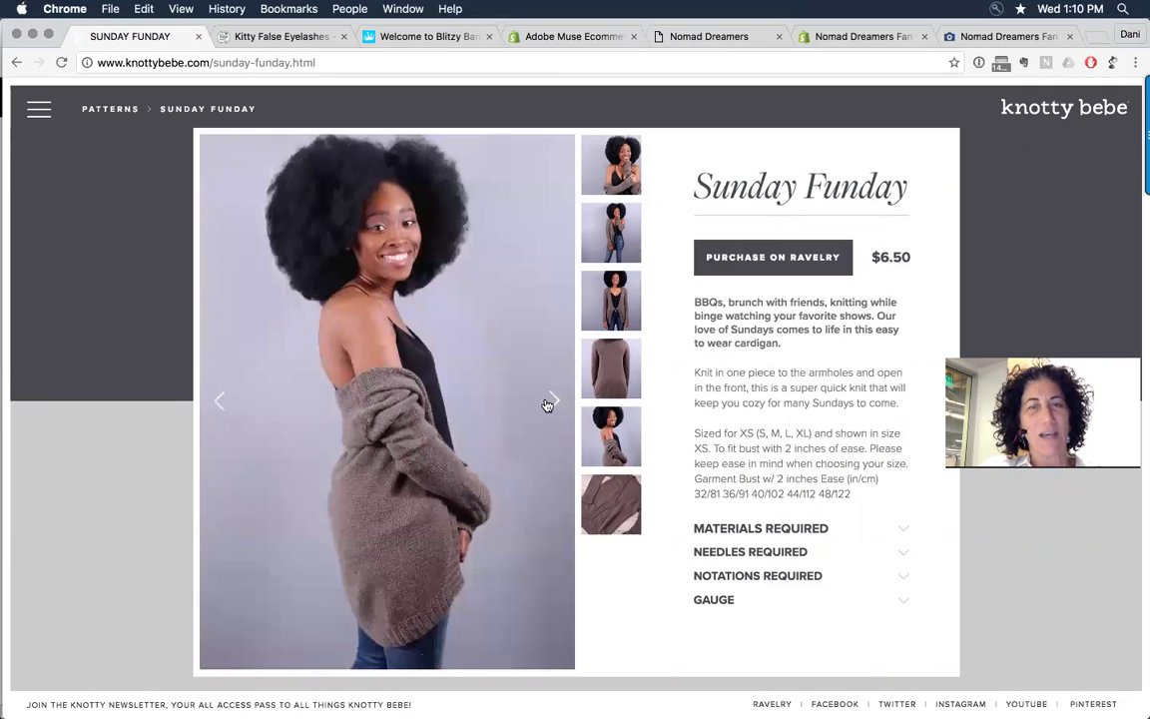
{"action": "left_click", "coordinate": [547, 404]}
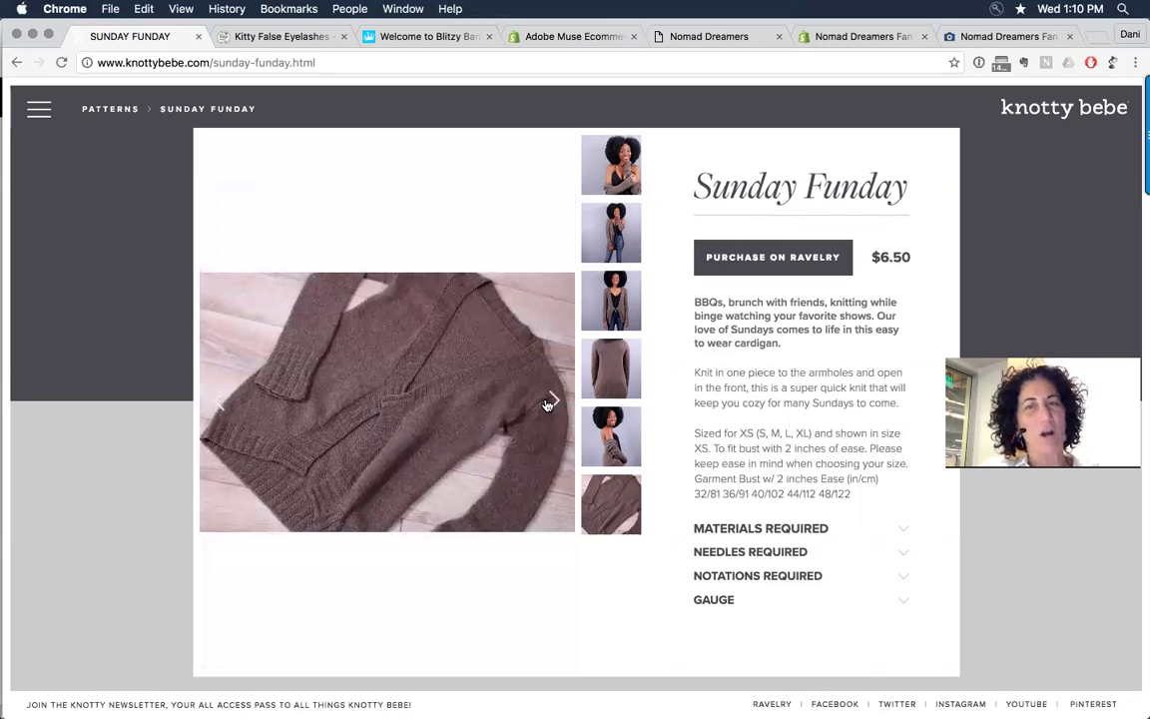
{"action": "left_click", "coordinate": [547, 404]}
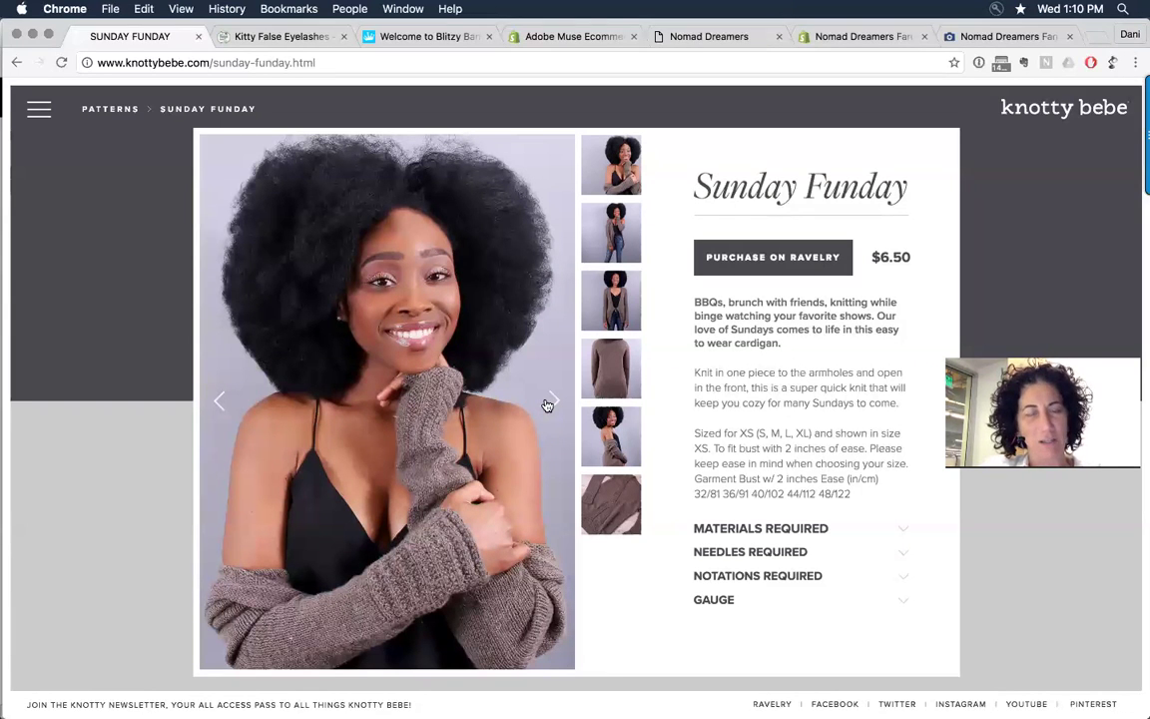
{"action": "left_click", "coordinate": [547, 403]}
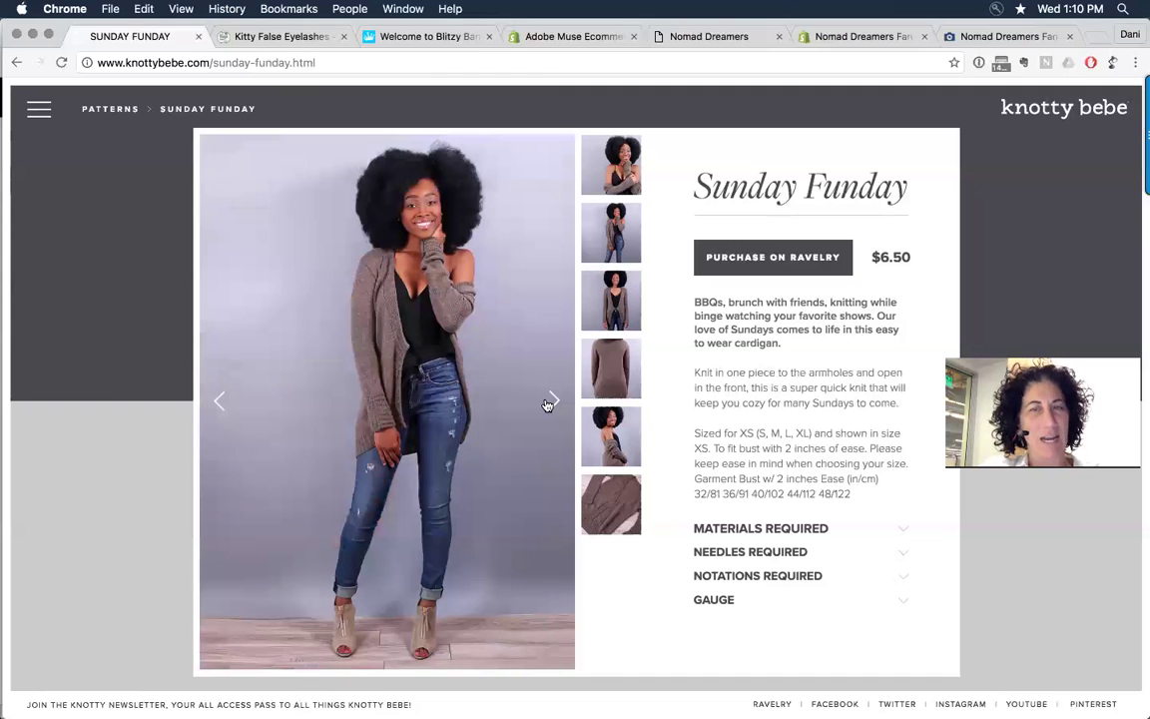
{"action": "left_click", "coordinate": [611, 367]}
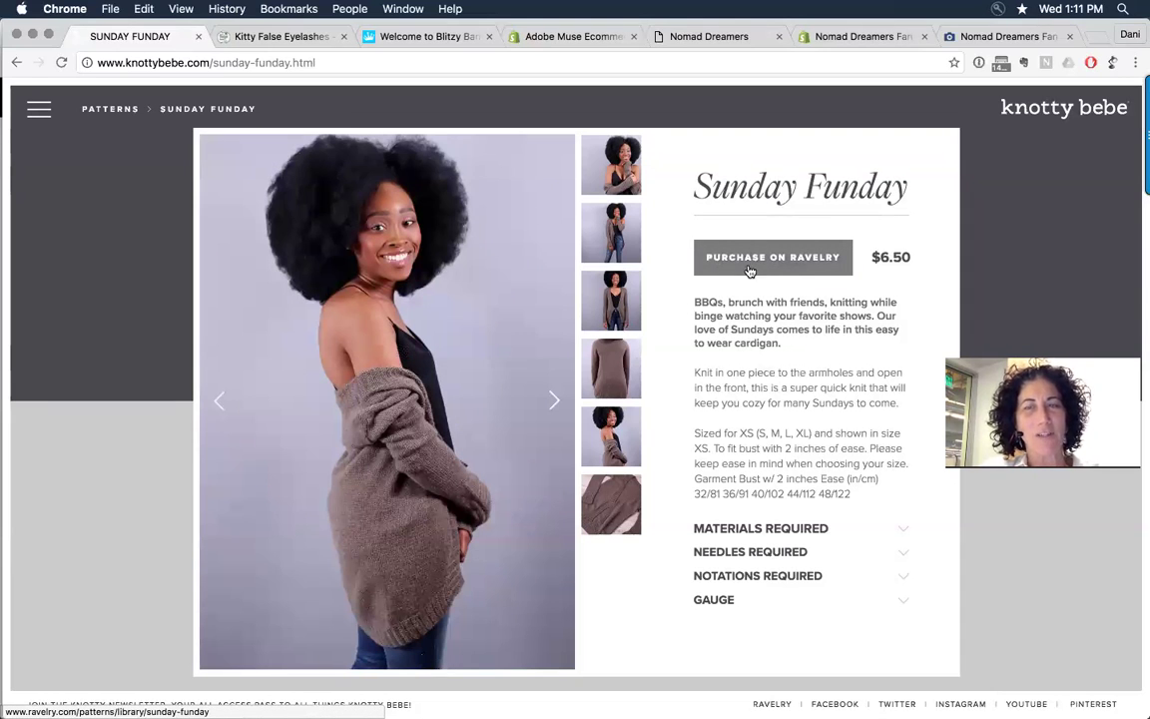
Follow Sunday Funday's purchase link to its Ravelry page, and close both that page and the Knotty Bebe page
{"action": "left_click", "coordinate": [823, 268]}
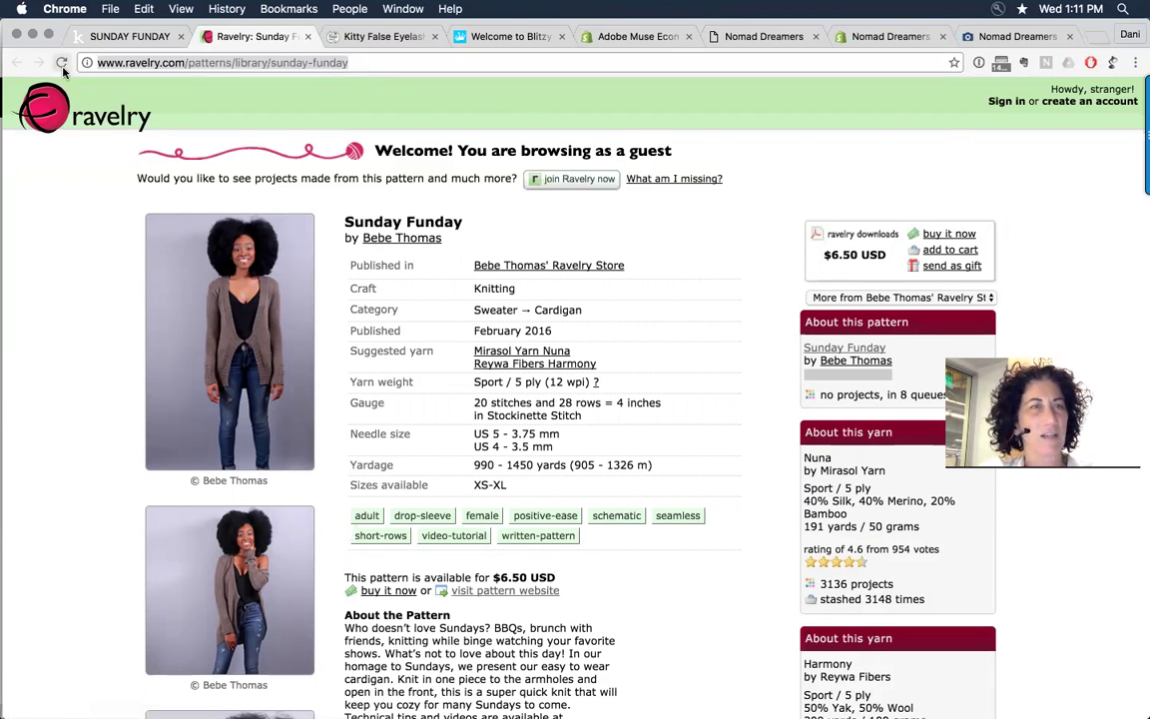
{"action": "key", "text": "super+w"}
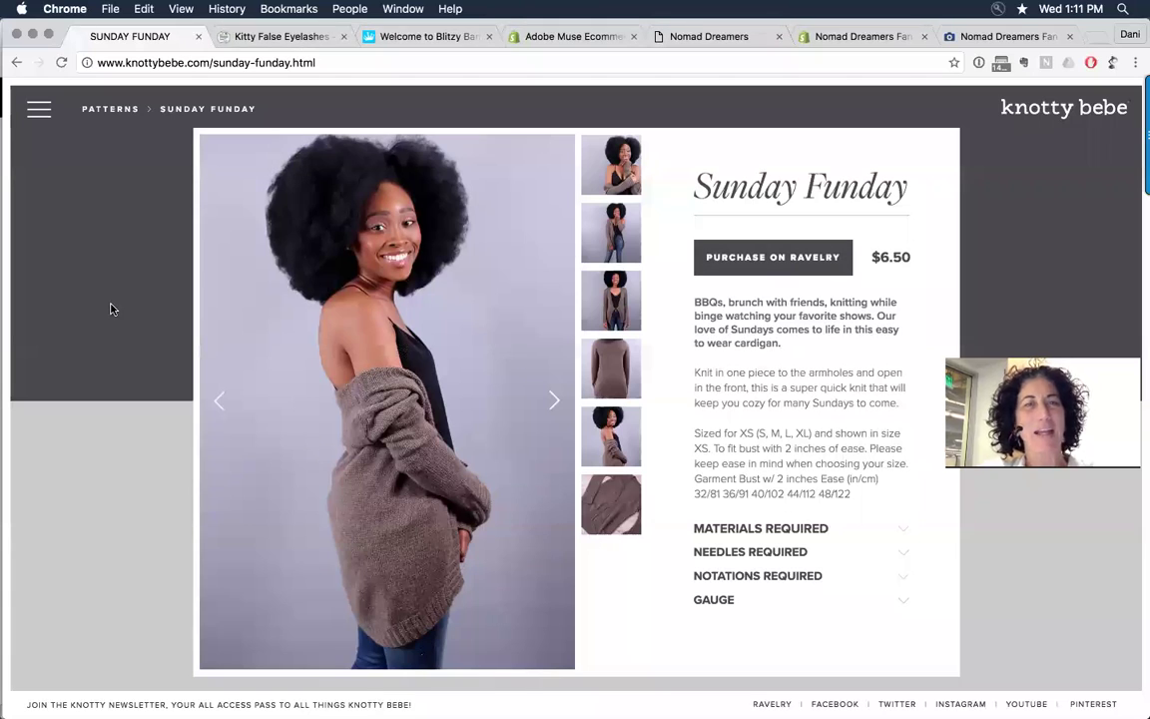
{"action": "key", "text": "super+w"}
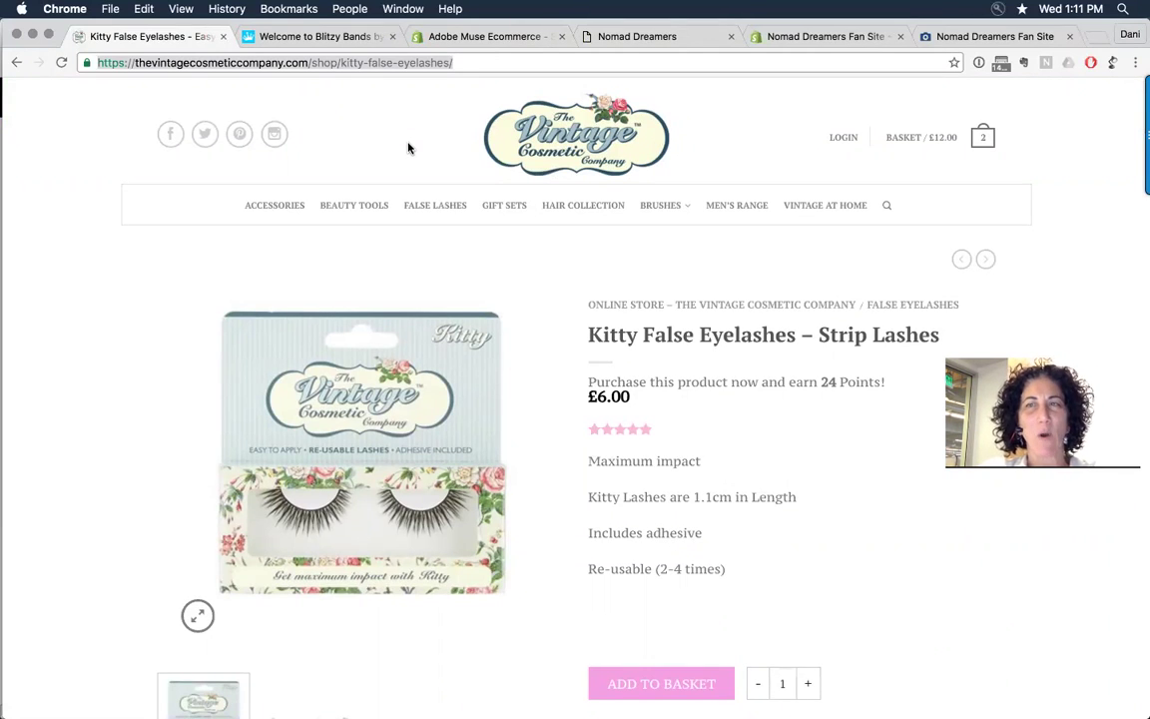
Switch to the Shopify page about adding e-commerce to Adobe Muse and copy its web address
{"action": "left_click", "coordinate": [856, 40]}
{"action": "left_click", "coordinate": [314, 40]}
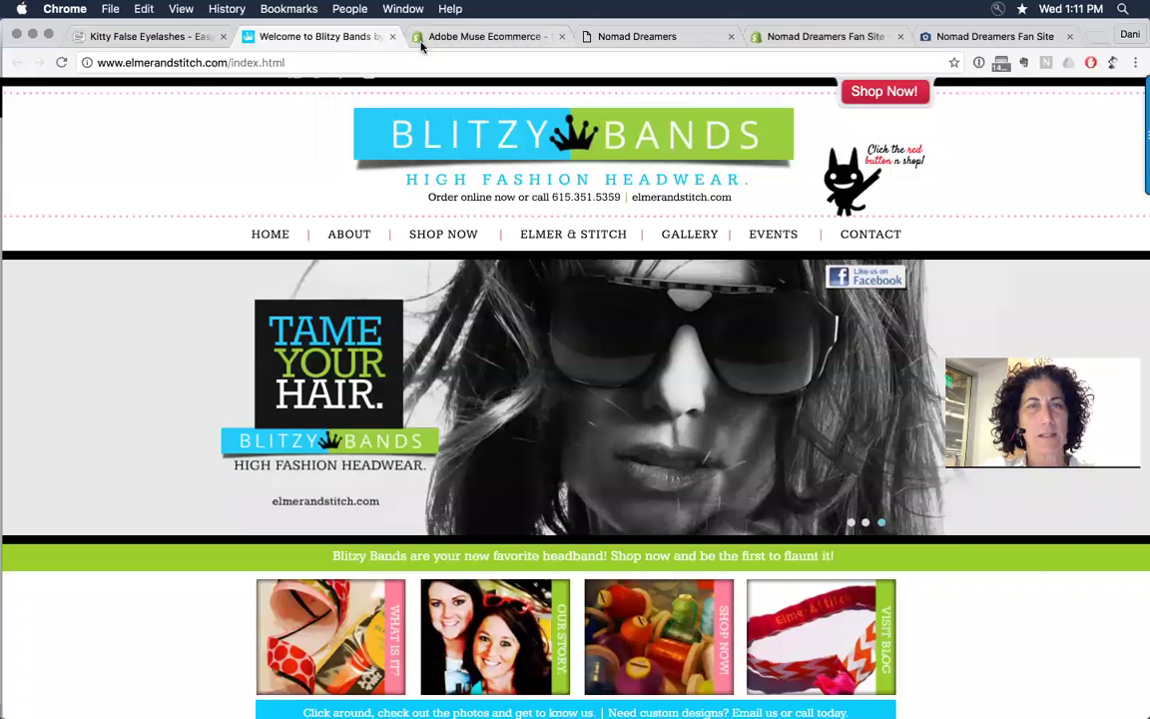
{"action": "left_click", "coordinate": [452, 38]}
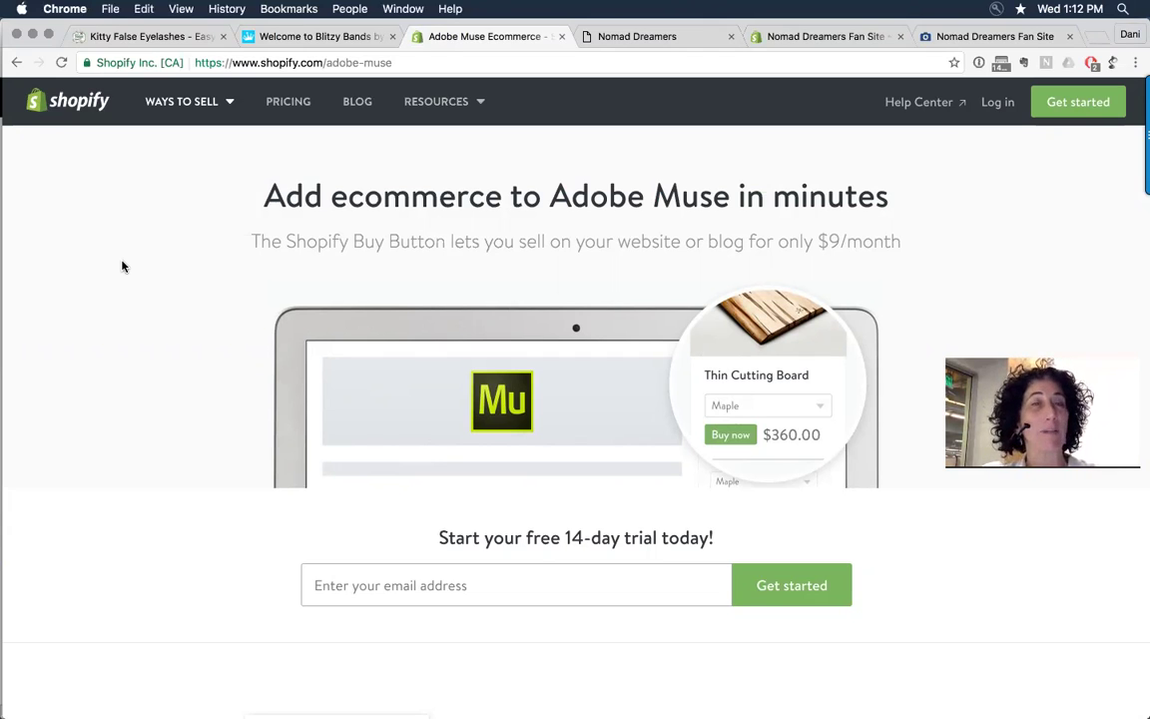
{"action": "left_click", "coordinate": [371, 64]}
{"action": "key", "text": "super+c"}
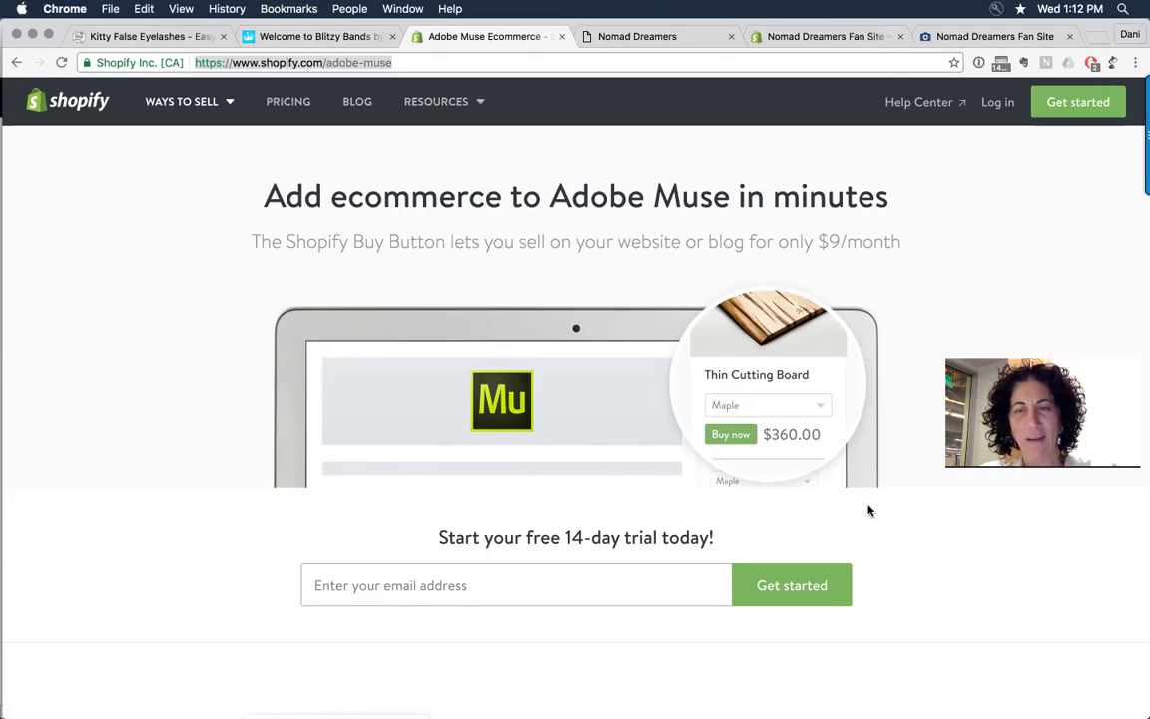
{"action": "left_click", "coordinate": [166, 303]}
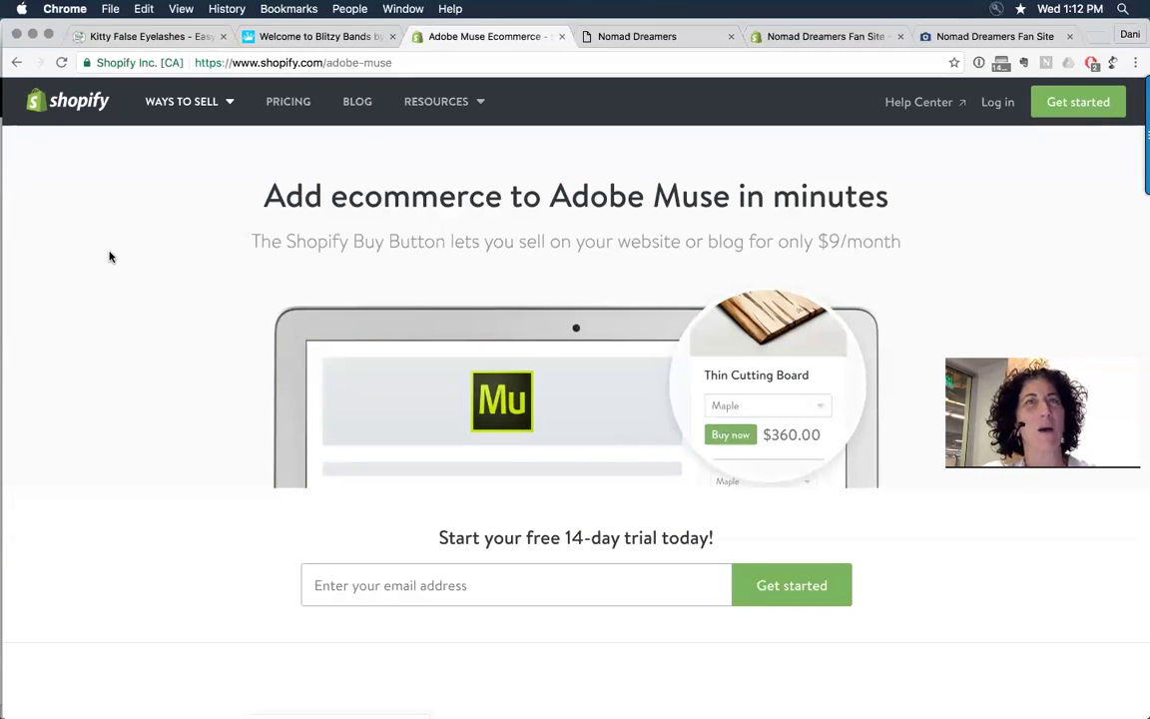
Look over the Shopify page down to the "Adobe Muse simplified" section with the demo product and Shopify Widget link
{"action": "scroll", "coordinate": [110, 257], "scroll_direction": "down", "scroll_amount": 2}
{"action": "scroll", "coordinate": [110, 257], "scroll_direction": "up", "scroll_amount": 2}
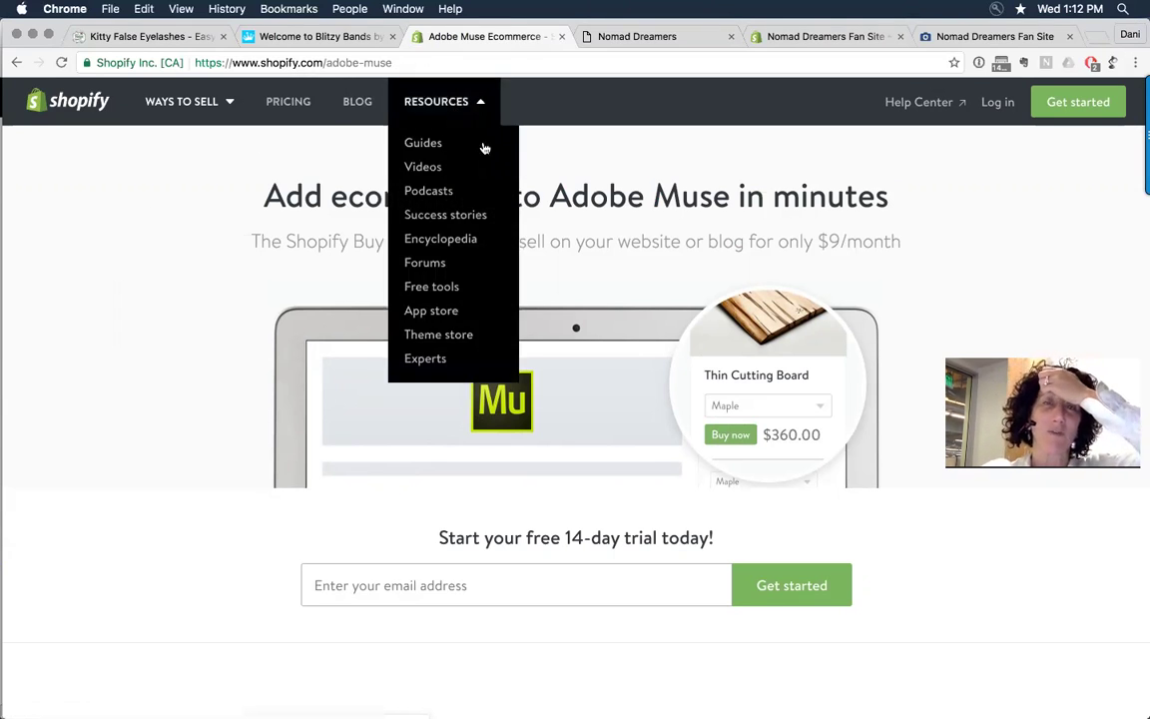
{"action": "scroll", "coordinate": [564, 160], "scroll_direction": "down", "scroll_amount": 2}
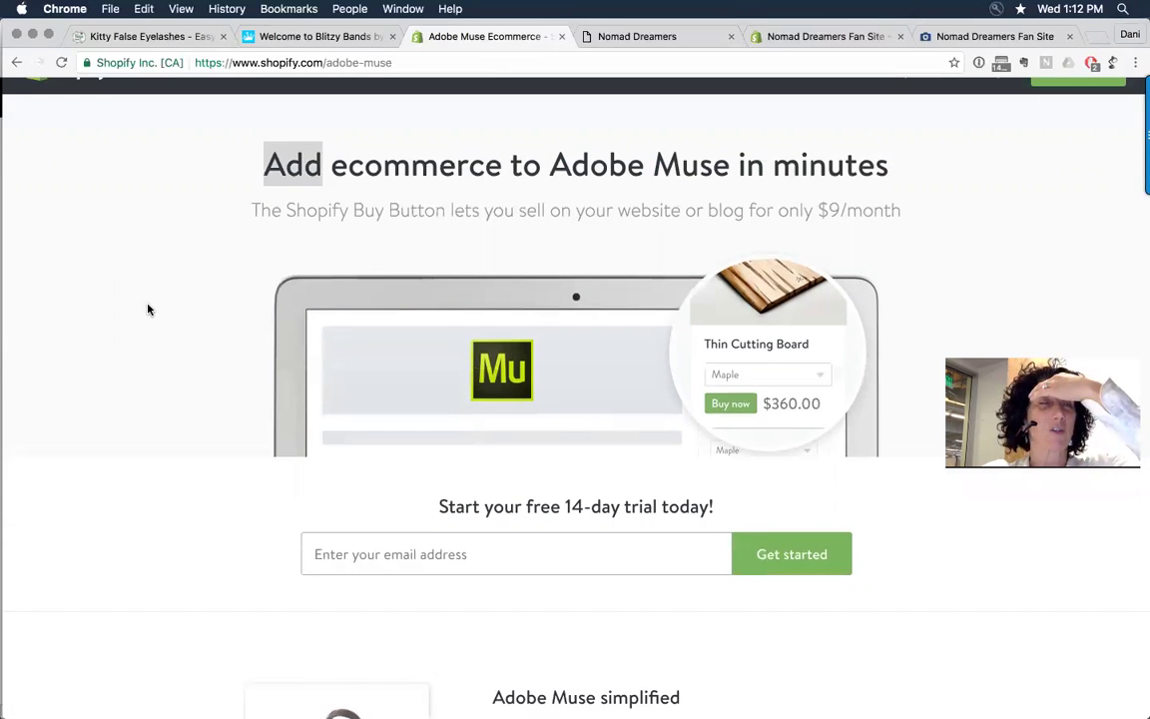
{"action": "scroll", "coordinate": [147, 309], "scroll_direction": "down", "scroll_amount": 5}
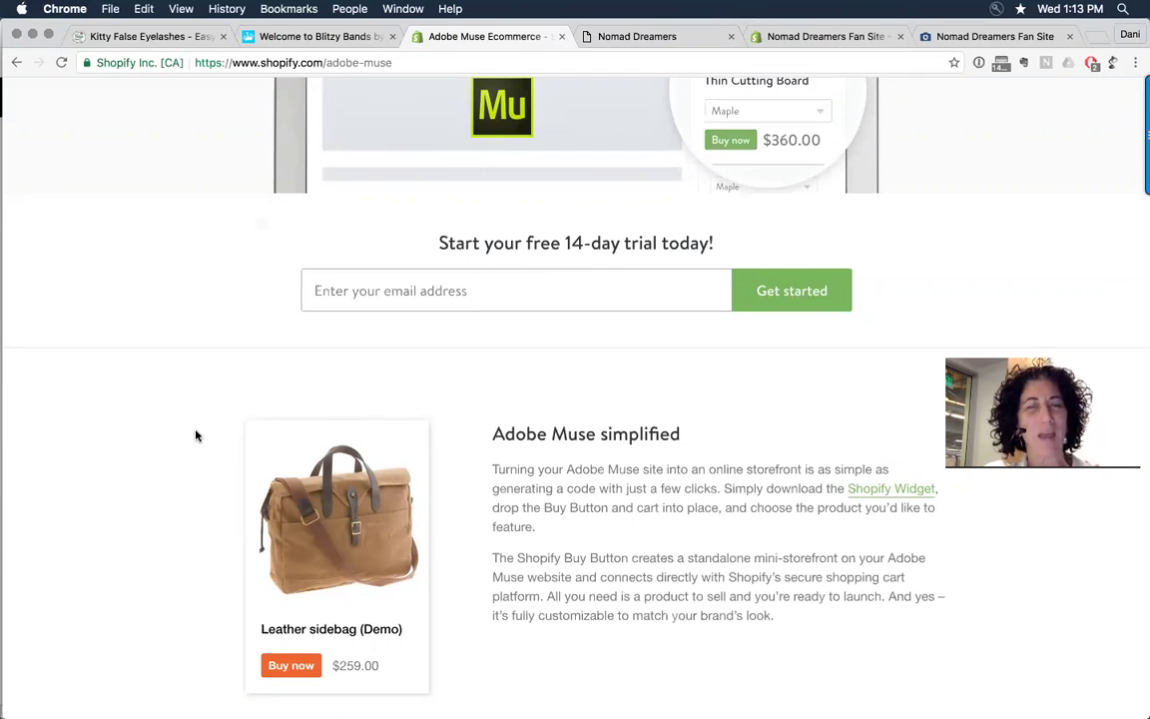
{"action": "scroll", "coordinate": [196, 435], "scroll_direction": "down", "scroll_amount": 3}
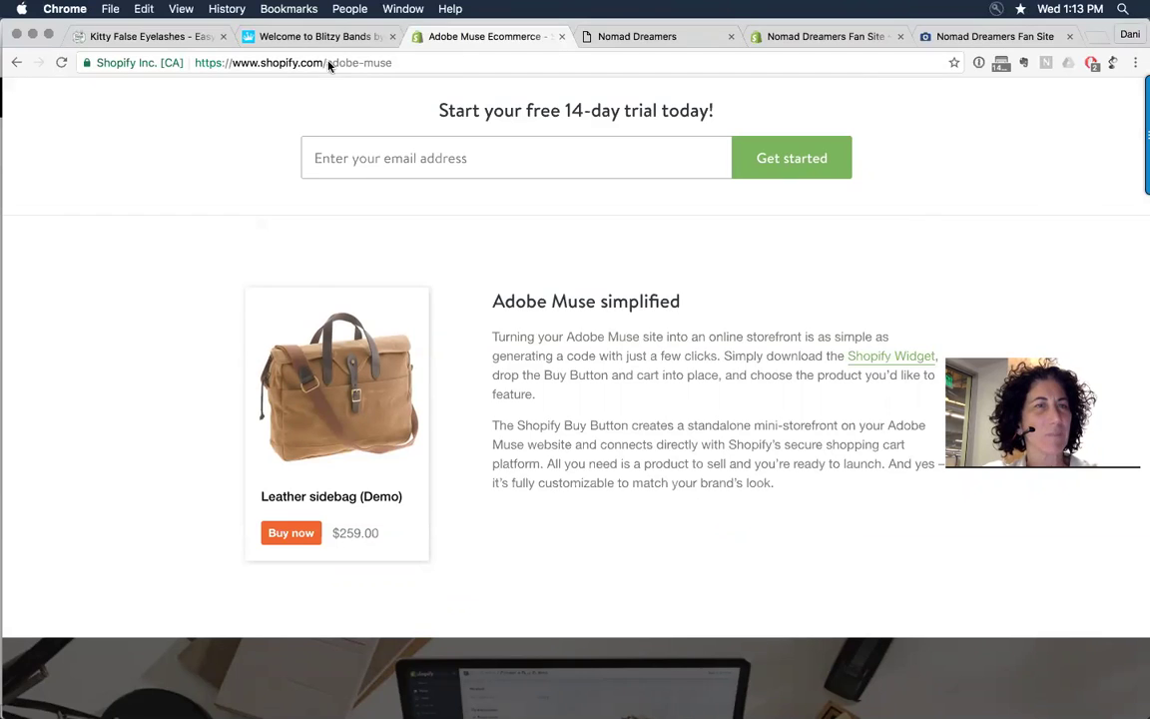
Bring up the browser window with Adobe's "Add an e-commerce store to your website" tutorial and select its web address
{"action": "left_click", "coordinate": [403, 9]}
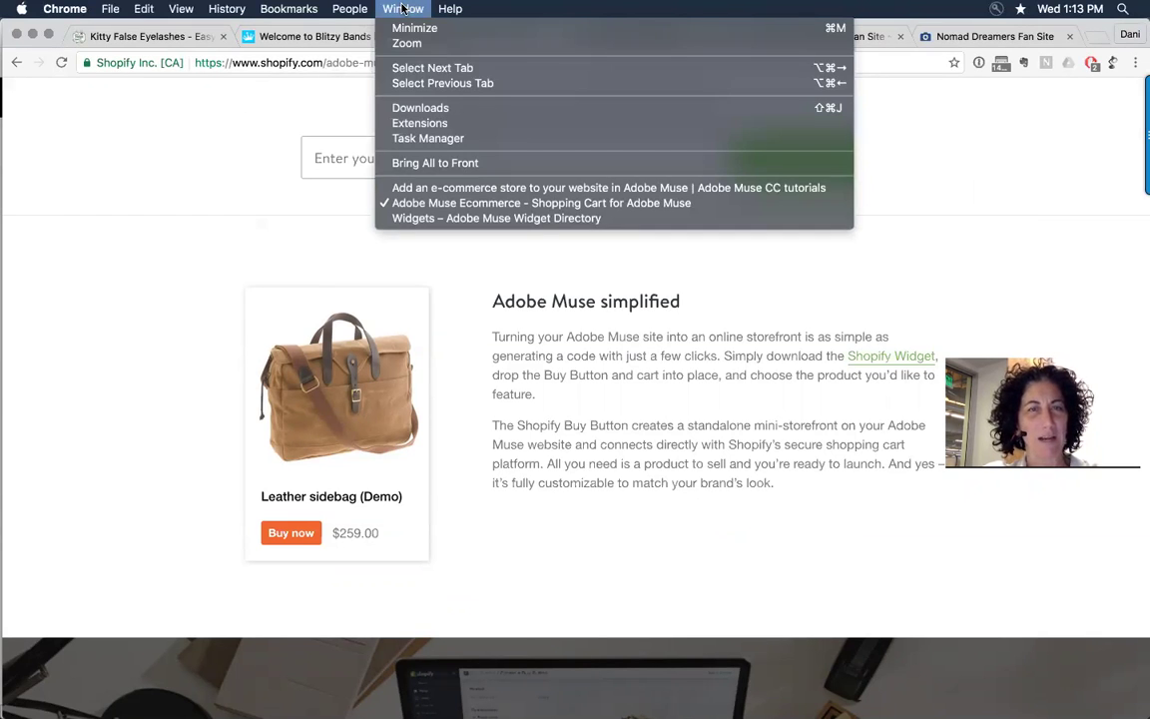
{"action": "left_click", "coordinate": [537, 189]}
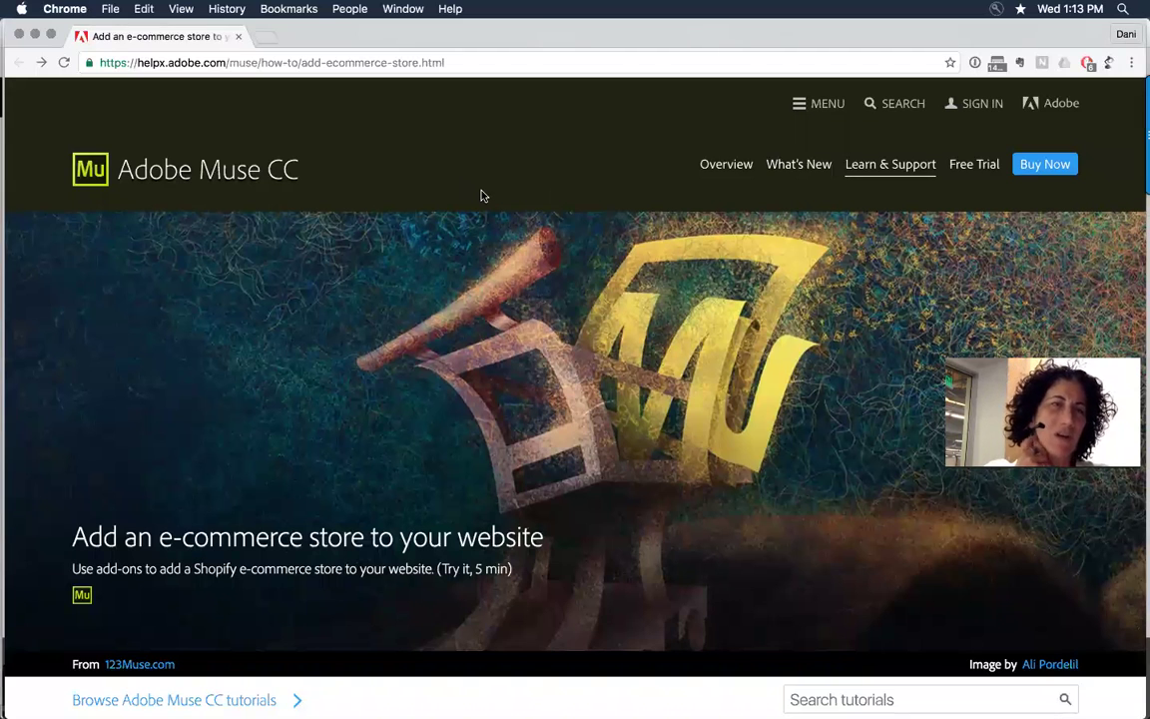
{"action": "left_click", "coordinate": [427, 62]}
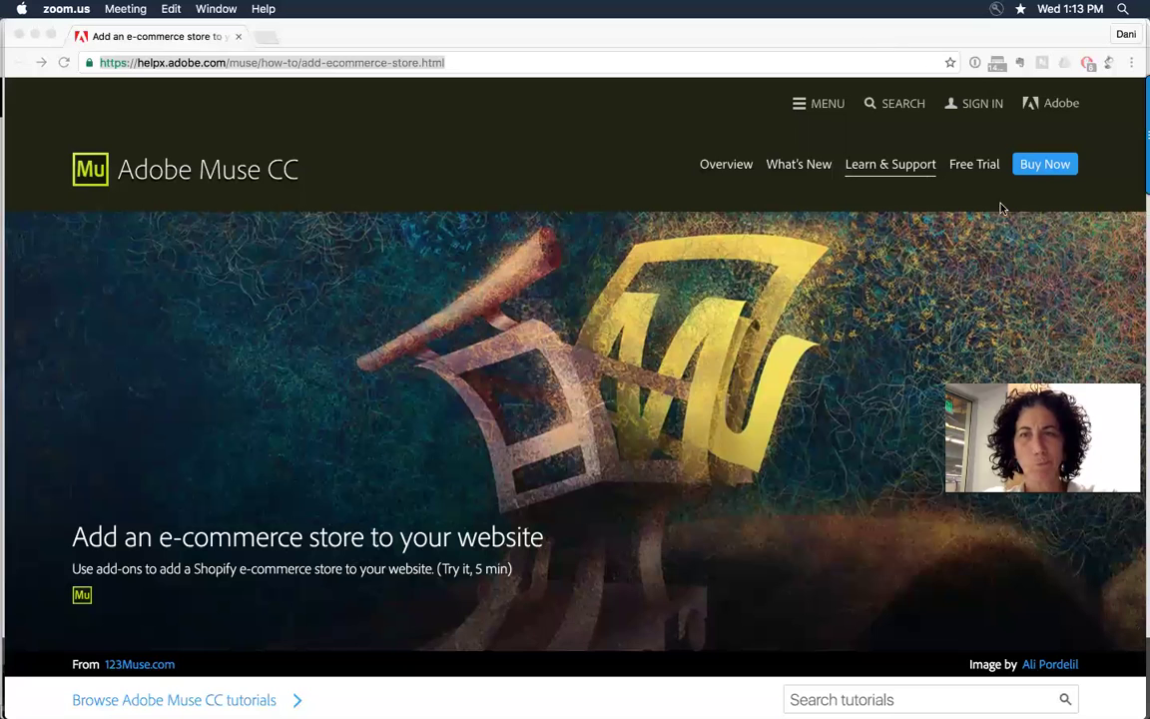
{"action": "left_click", "coordinate": [619, 153]}
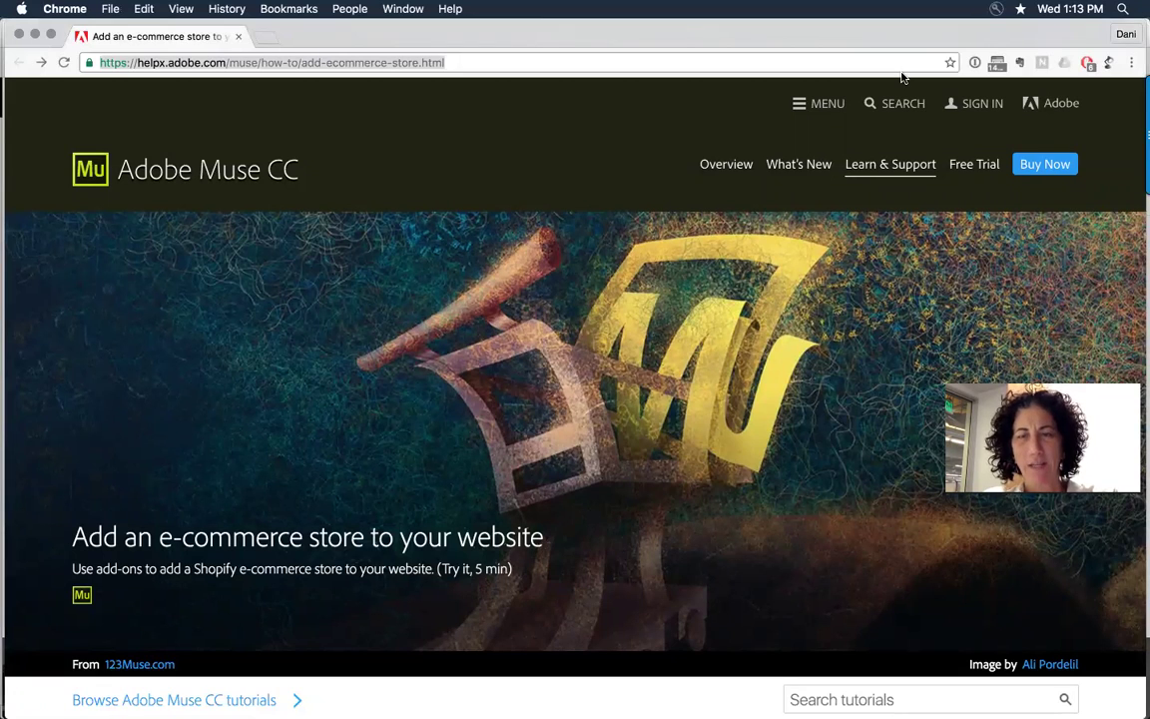
{"action": "left_click", "coordinate": [557, 371]}
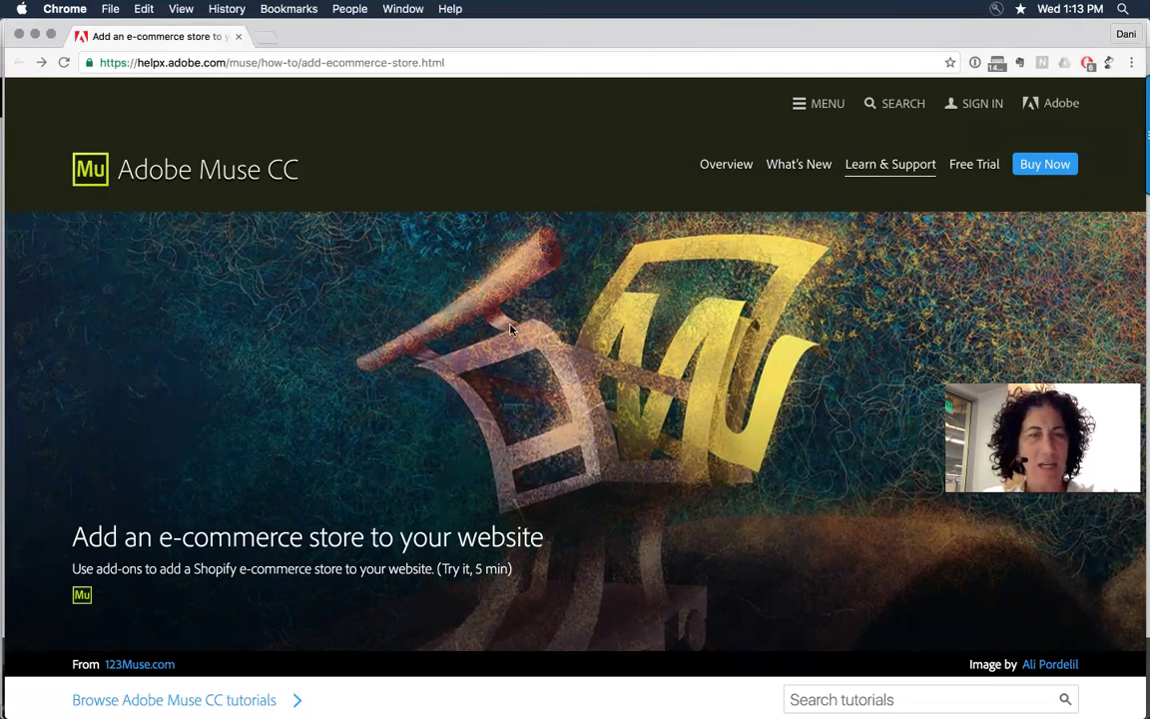
Review the tutorial's sample files and its first two steps, setting up the store and installing the Shopify Button widget
{"action": "scroll", "coordinate": [511, 330], "scroll_direction": "down", "scroll_amount": 10}
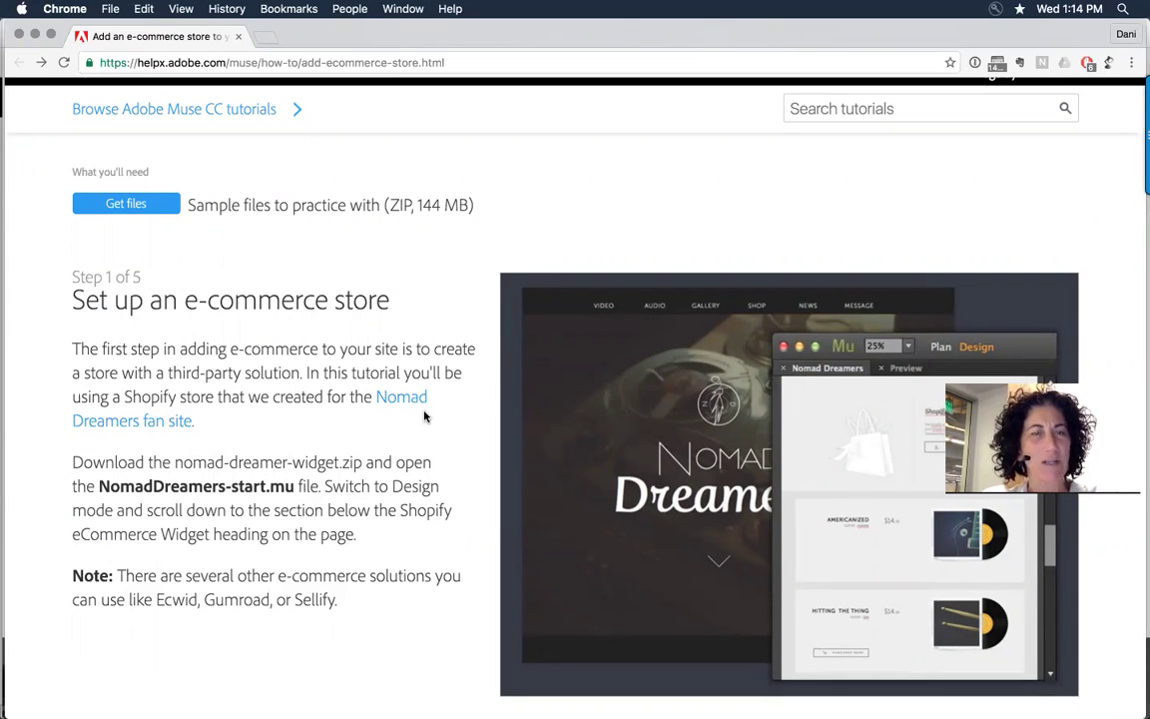
{"action": "scroll", "coordinate": [426, 416], "scroll_direction": "down", "scroll_amount": 5}
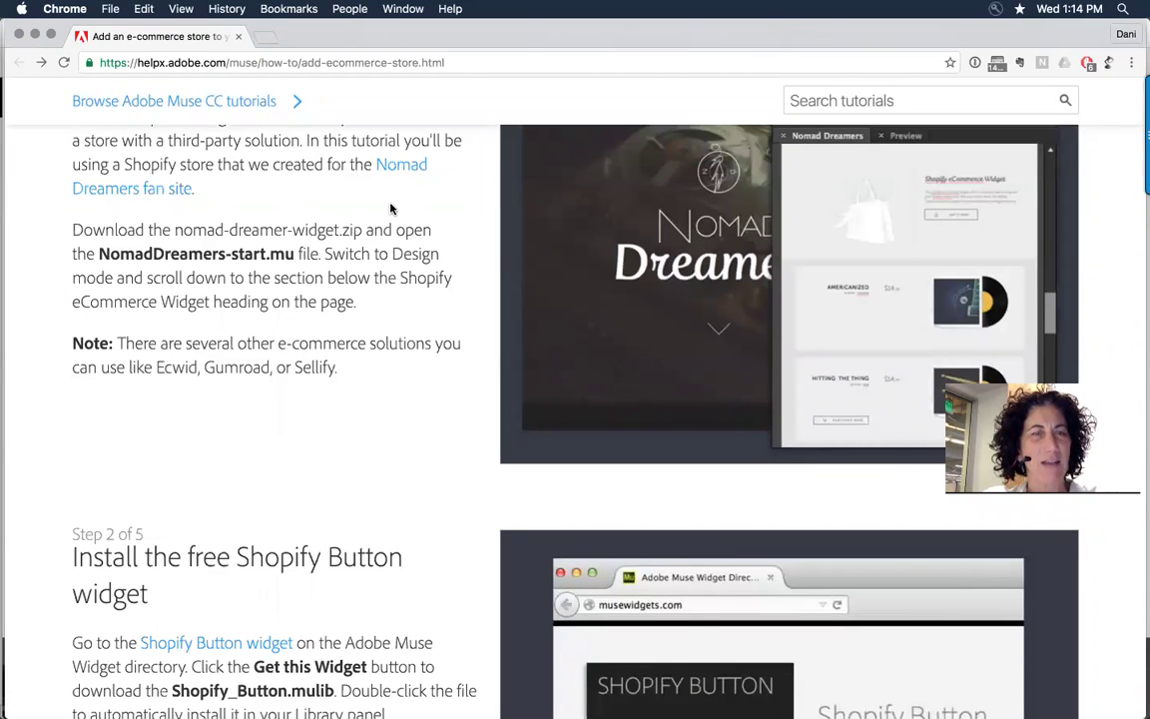
{"action": "scroll", "coordinate": [390, 207], "scroll_direction": "down", "scroll_amount": 6}
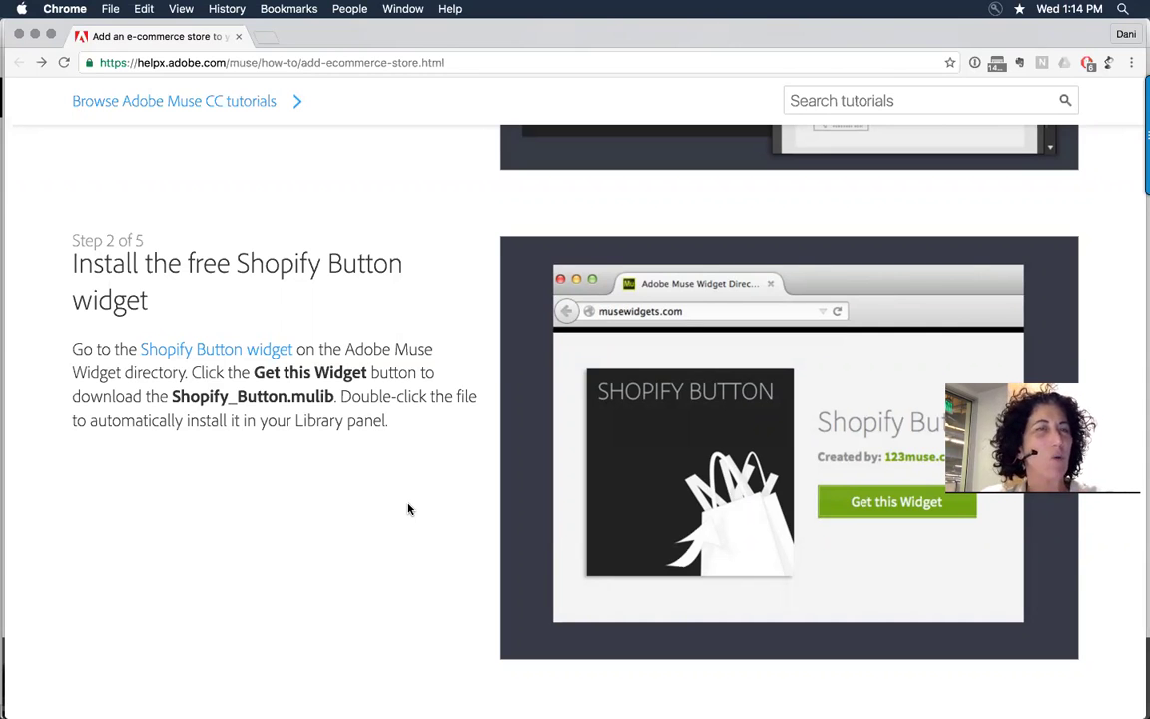
{"action": "scroll", "coordinate": [407, 510], "scroll_direction": "up", "scroll_amount": 5}
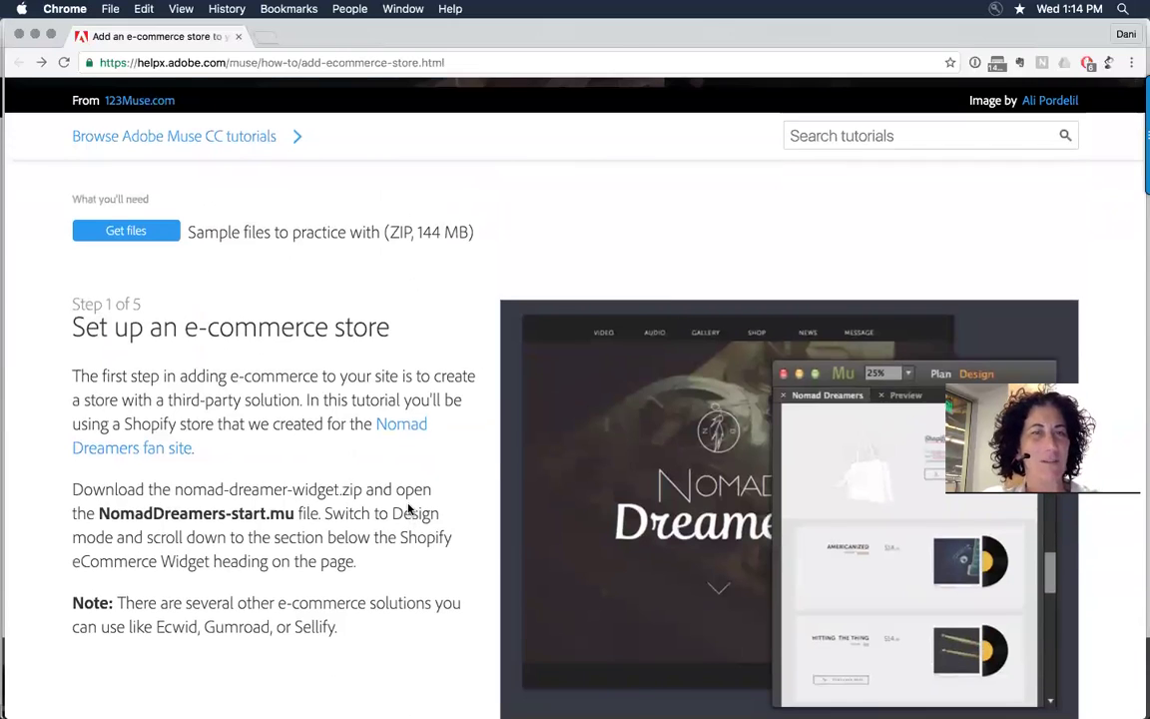
{"action": "scroll", "coordinate": [407, 510], "scroll_direction": "up", "scroll_amount": 5}
{"action": "scroll", "coordinate": [407, 509], "scroll_direction": "down", "scroll_amount": 6}
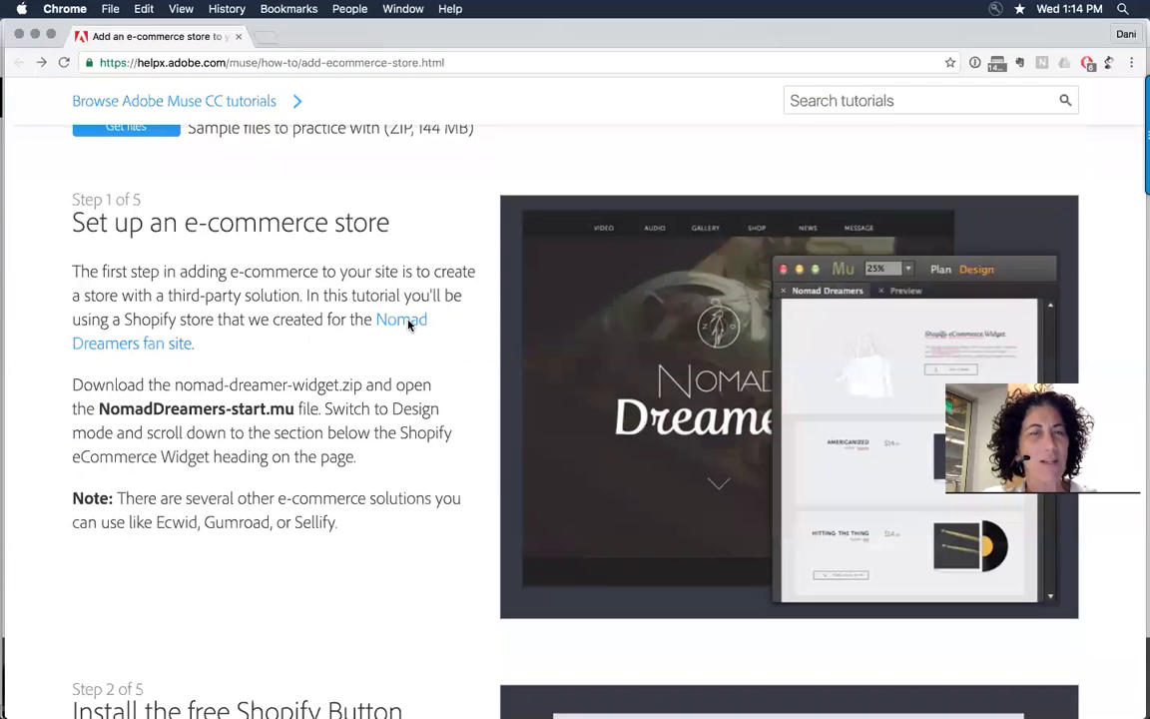
Open the Nomad Dreamers fan site from the tutorial, go to its Shop section and try the Americanized album's purchase link
{"action": "left_click", "coordinate": [408, 321]}
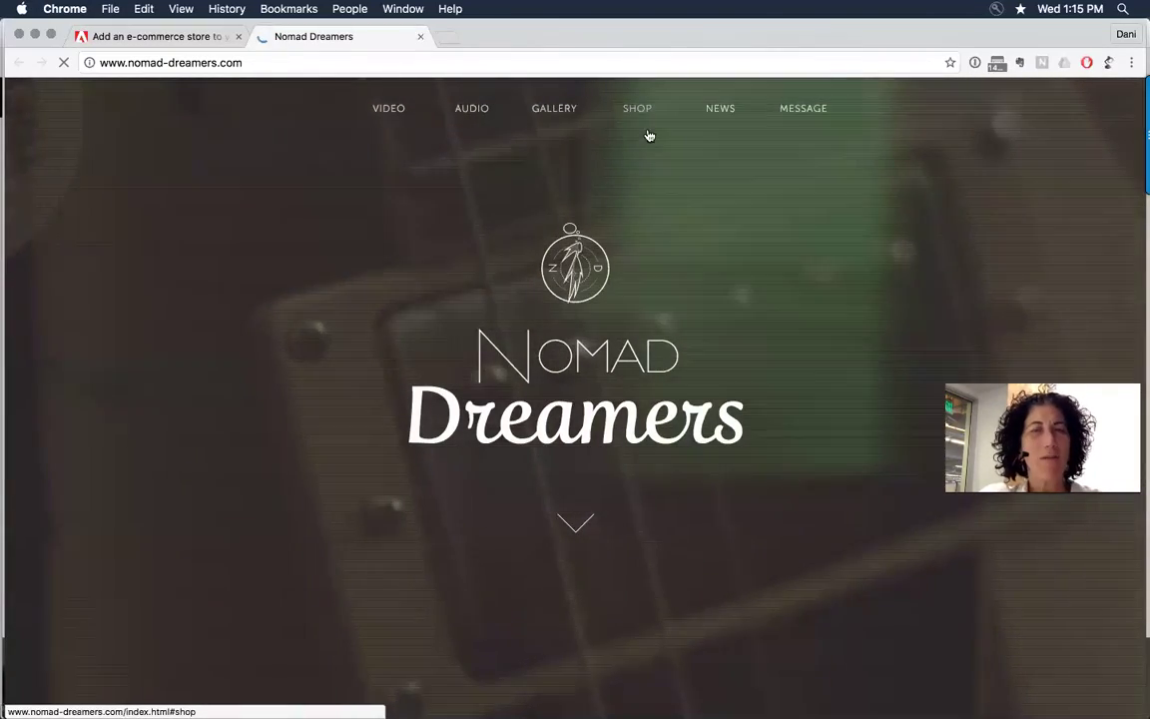
{"action": "left_click", "coordinate": [640, 122]}
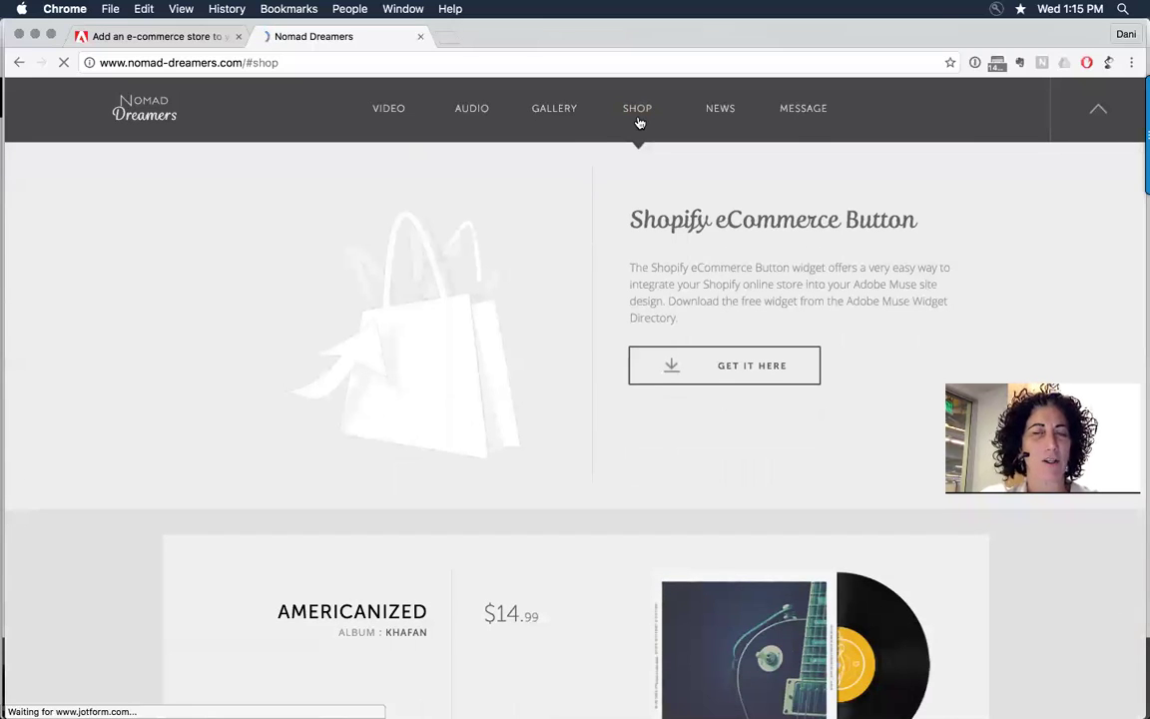
{"action": "scroll", "coordinate": [960, 326], "scroll_direction": "down", "scroll_amount": 4}
{"action": "scroll", "coordinate": [963, 327], "scroll_direction": "up", "scroll_amount": 1}
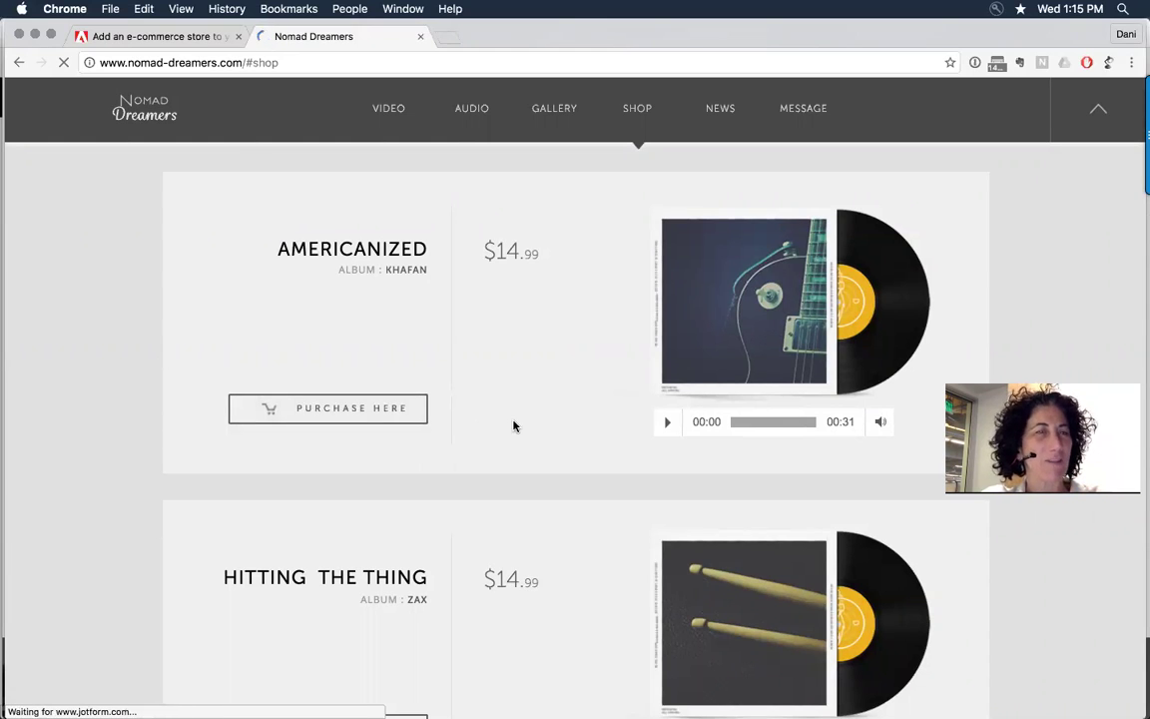
{"action": "left_click", "coordinate": [339, 420]}
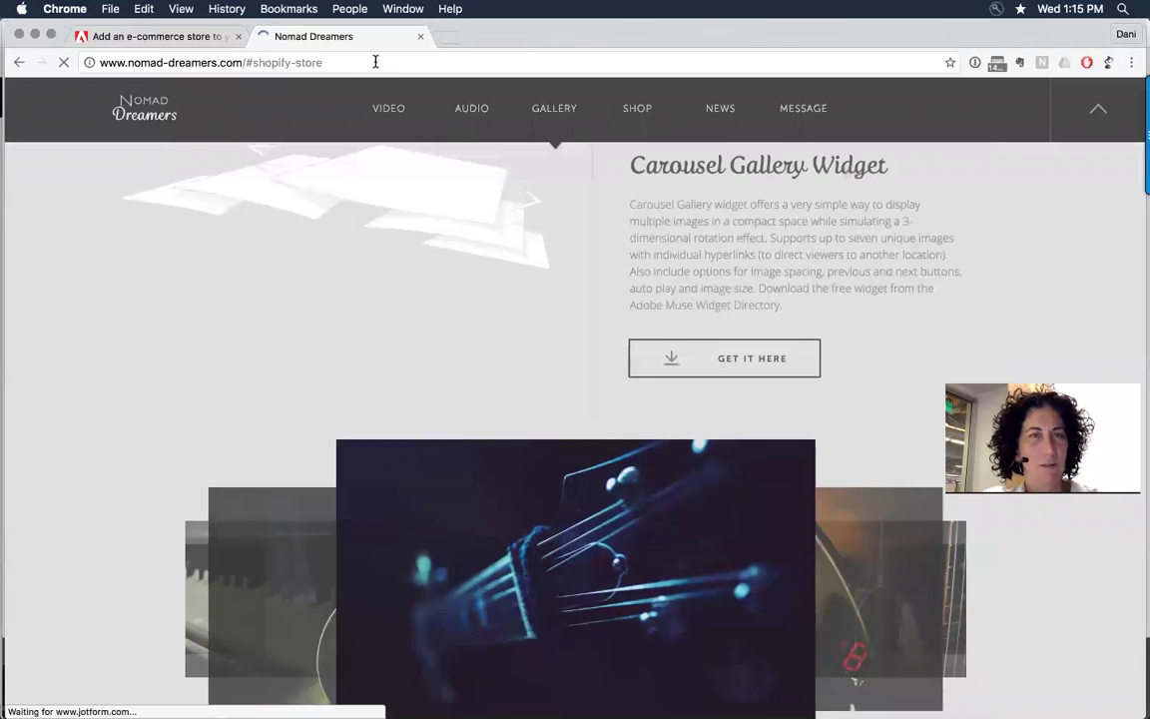
Reload the Nomad Dreamers store pop-up, look through its albums and view the Hitting the Thing product page
{"action": "left_click", "coordinate": [376, 61]}
{"action": "key", "text": "Return"}
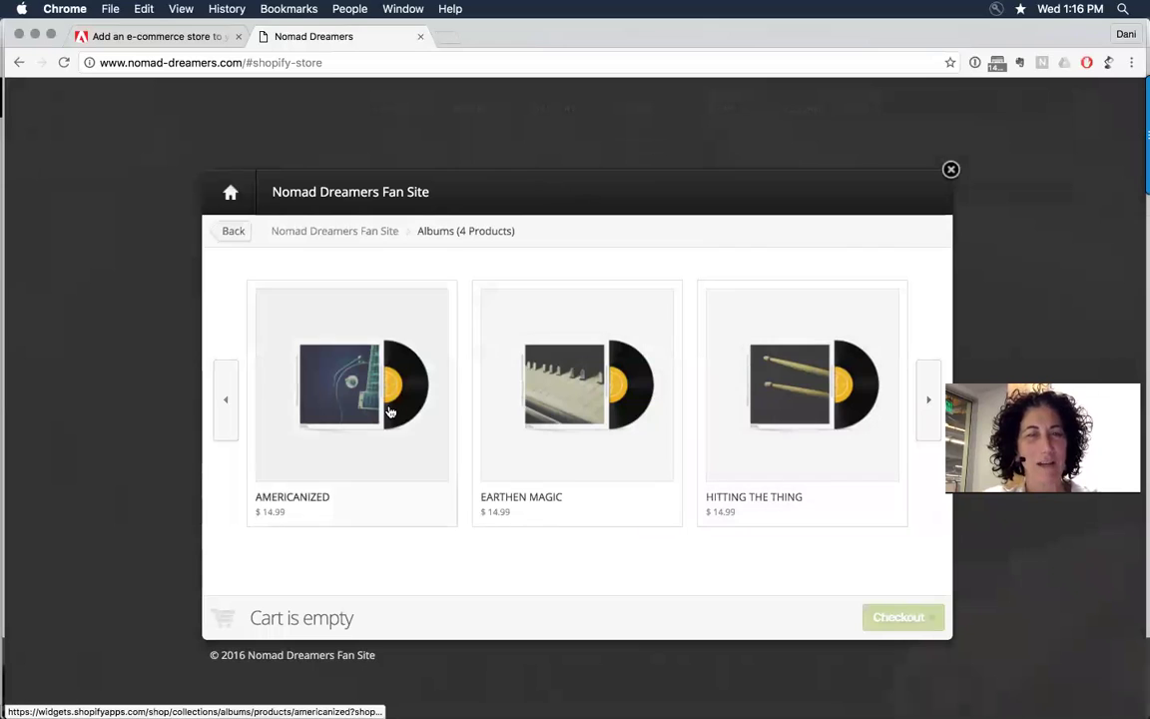
{"action": "left_click", "coordinate": [924, 401]}
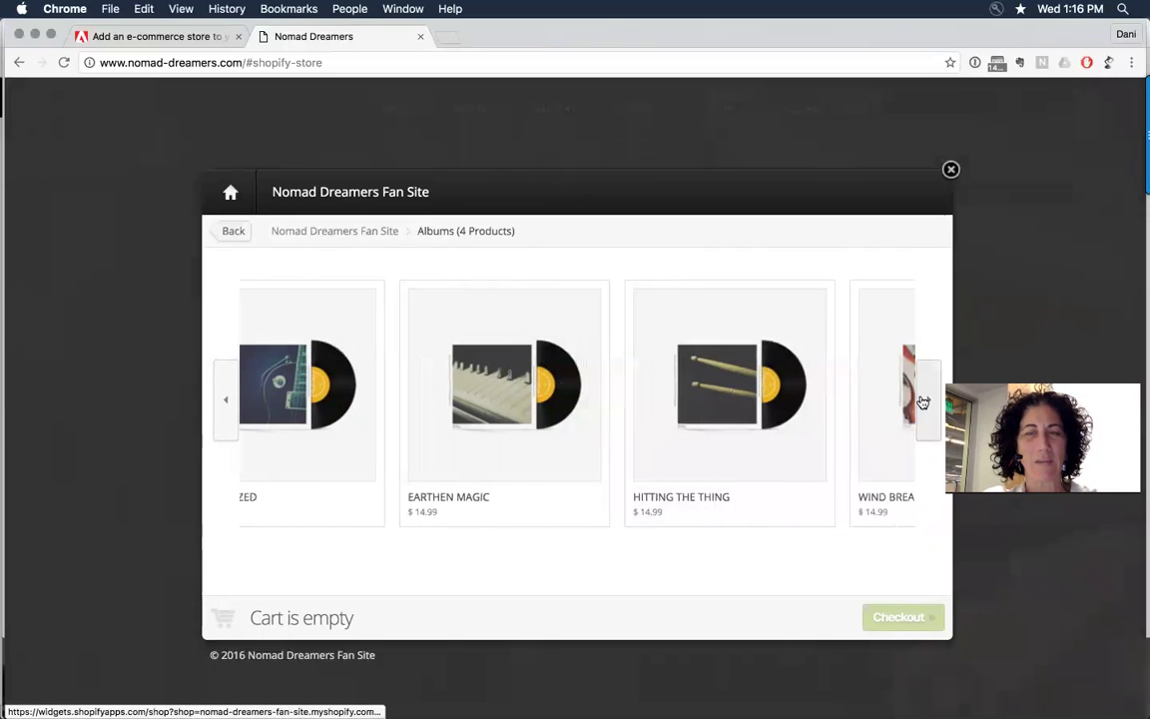
{"action": "left_click", "coordinate": [923, 407]}
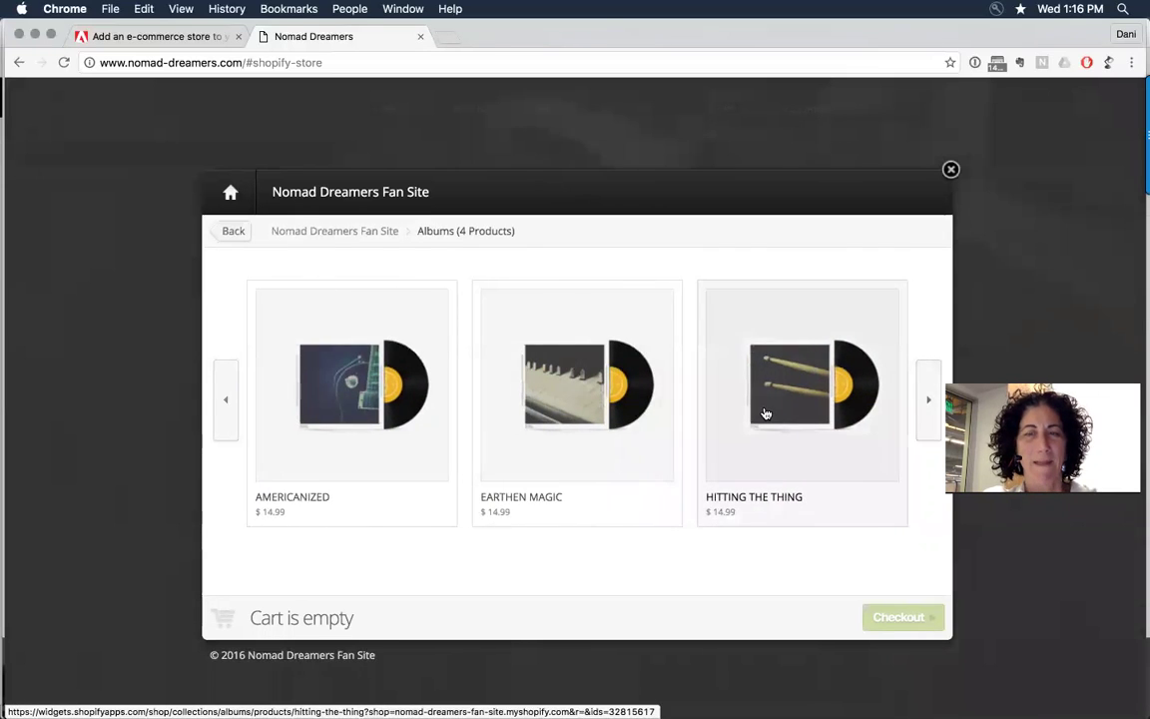
{"action": "left_click", "coordinate": [766, 414]}
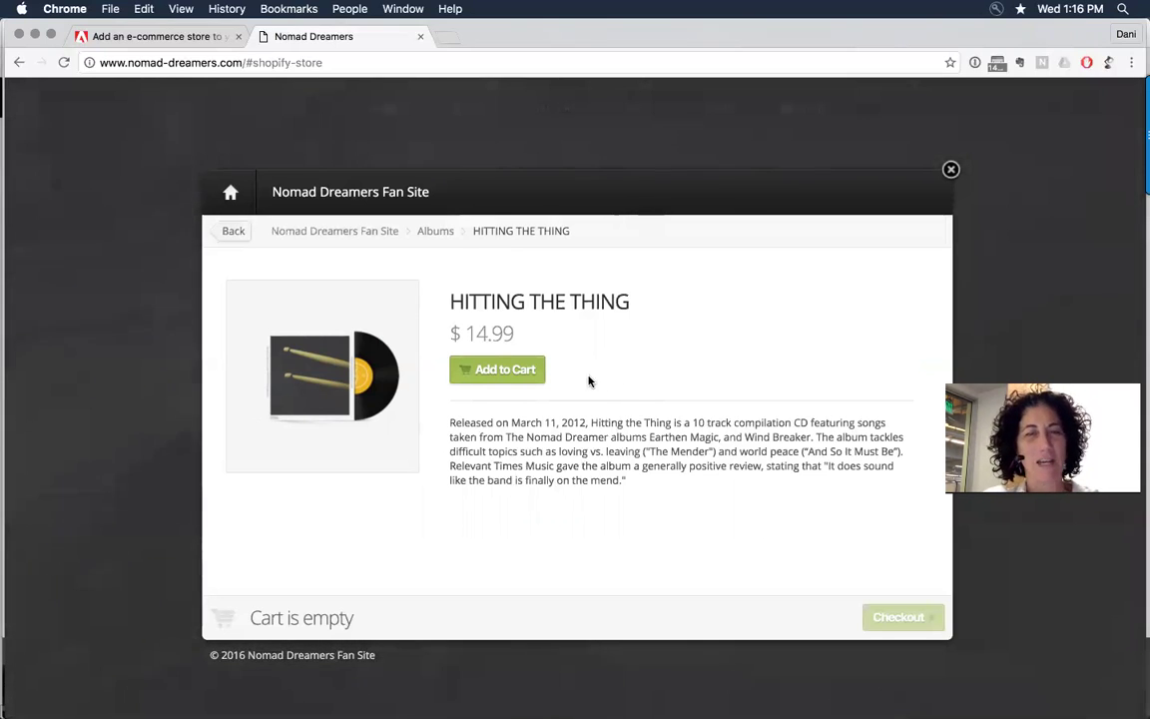
{"action": "left_click", "coordinate": [238, 234]}
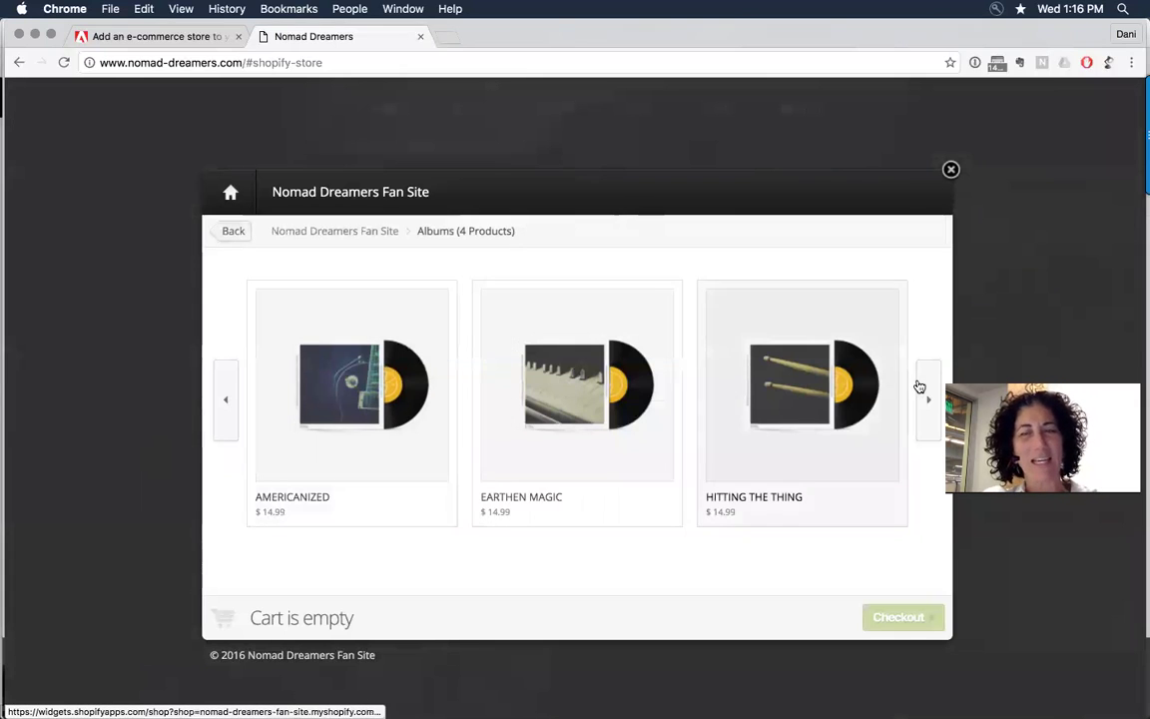
Add the Wind Breaker album to the cart and view its Shopify checkout page, closing the checkout and the store pop-up when done
{"action": "left_click", "coordinate": [924, 390]}
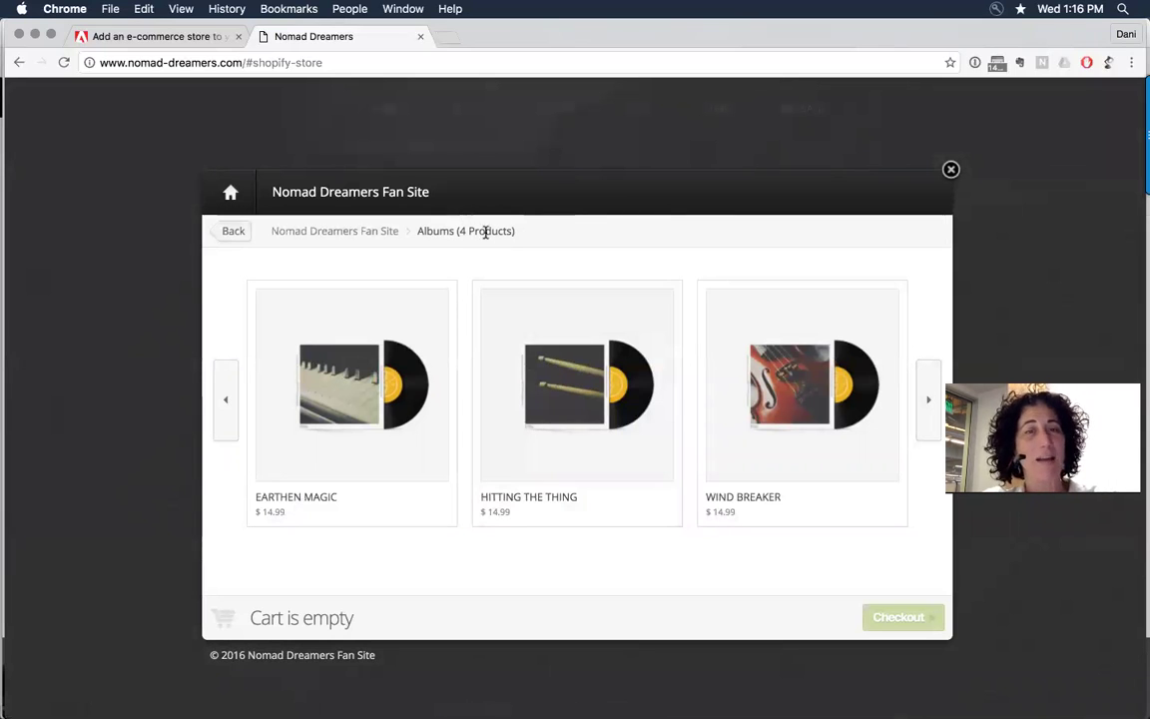
{"action": "left_click", "coordinate": [931, 397]}
{"action": "left_click", "coordinate": [931, 397]}
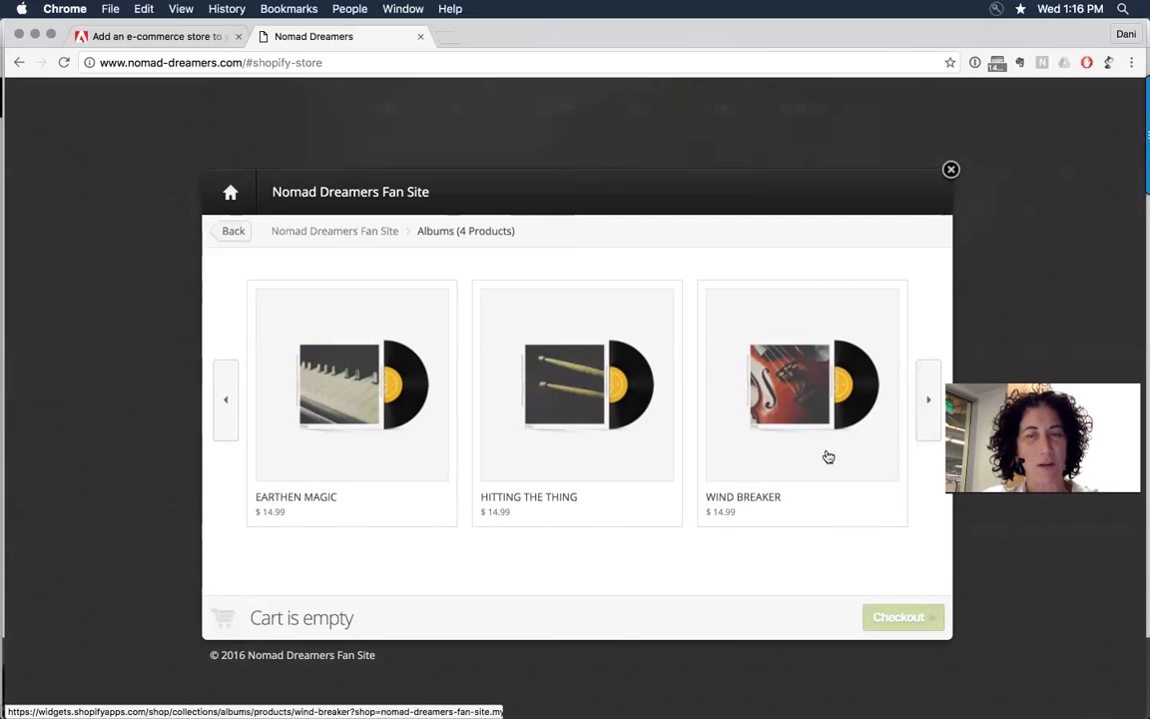
{"action": "left_click", "coordinate": [768, 377]}
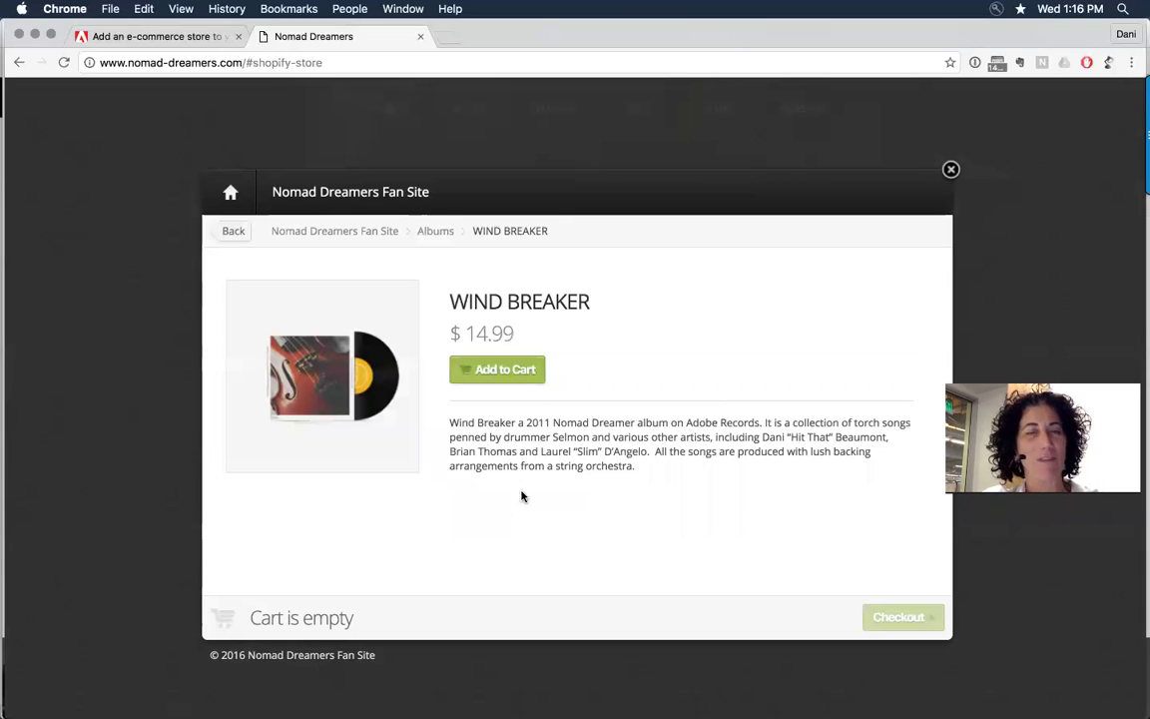
{"action": "left_click", "coordinate": [506, 370]}
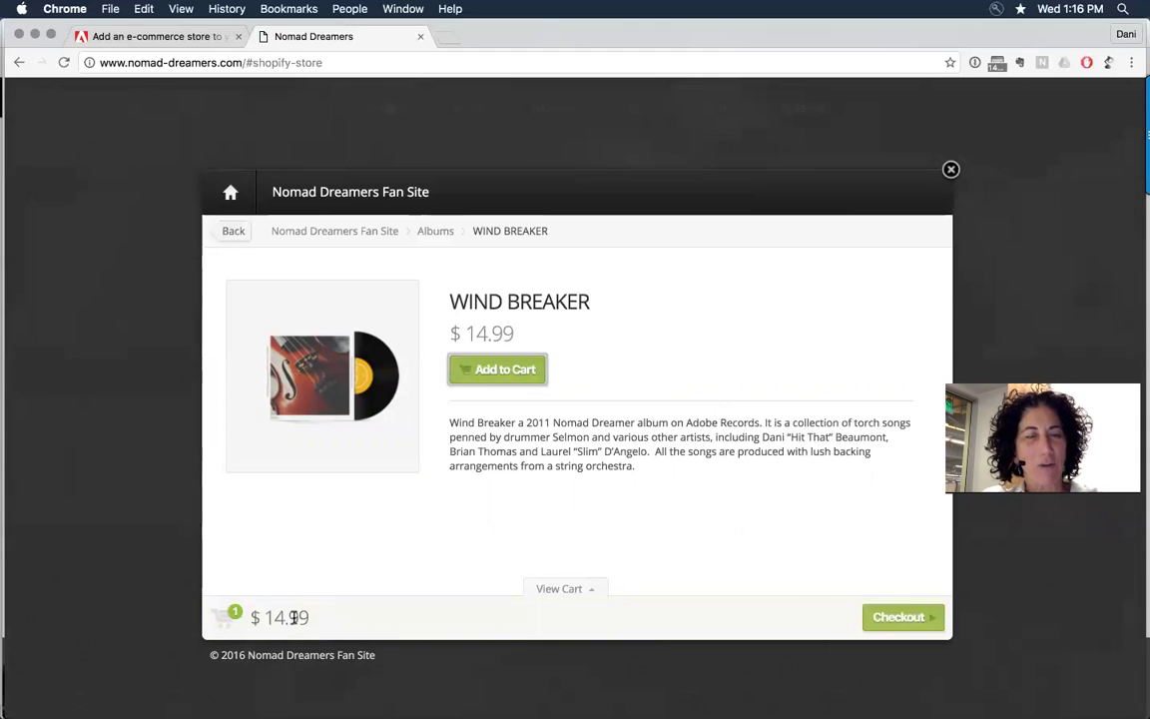
{"action": "left_click", "coordinate": [901, 617]}
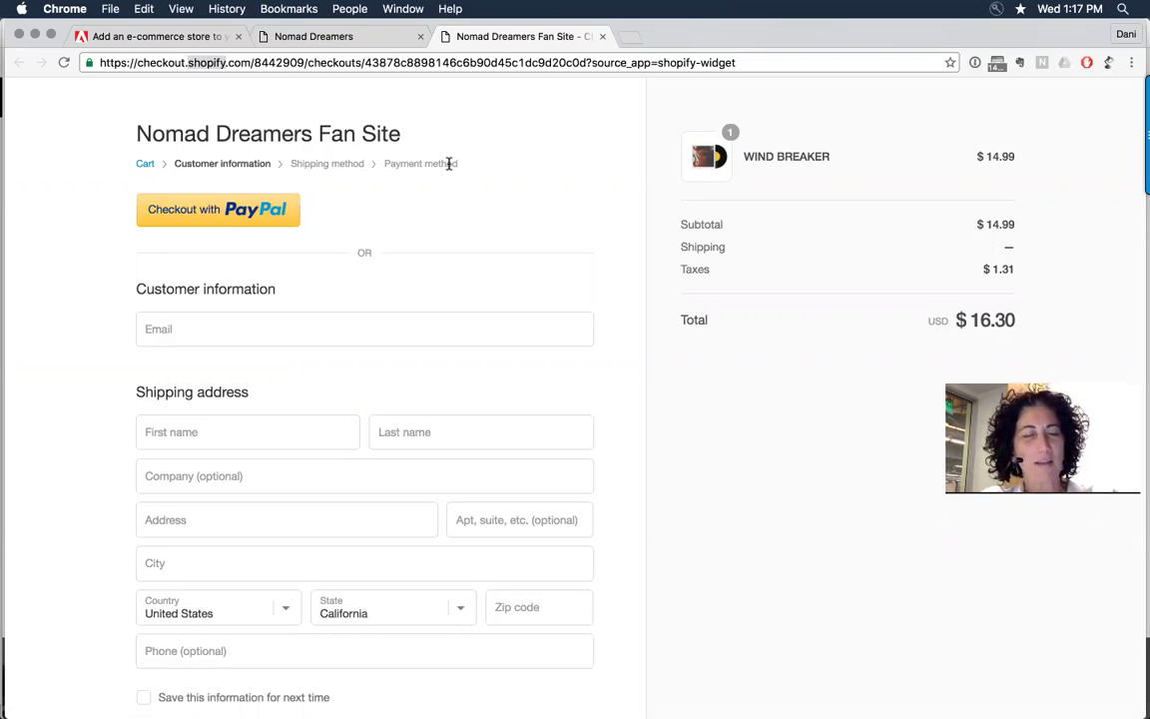
{"action": "key", "text": "super+w"}
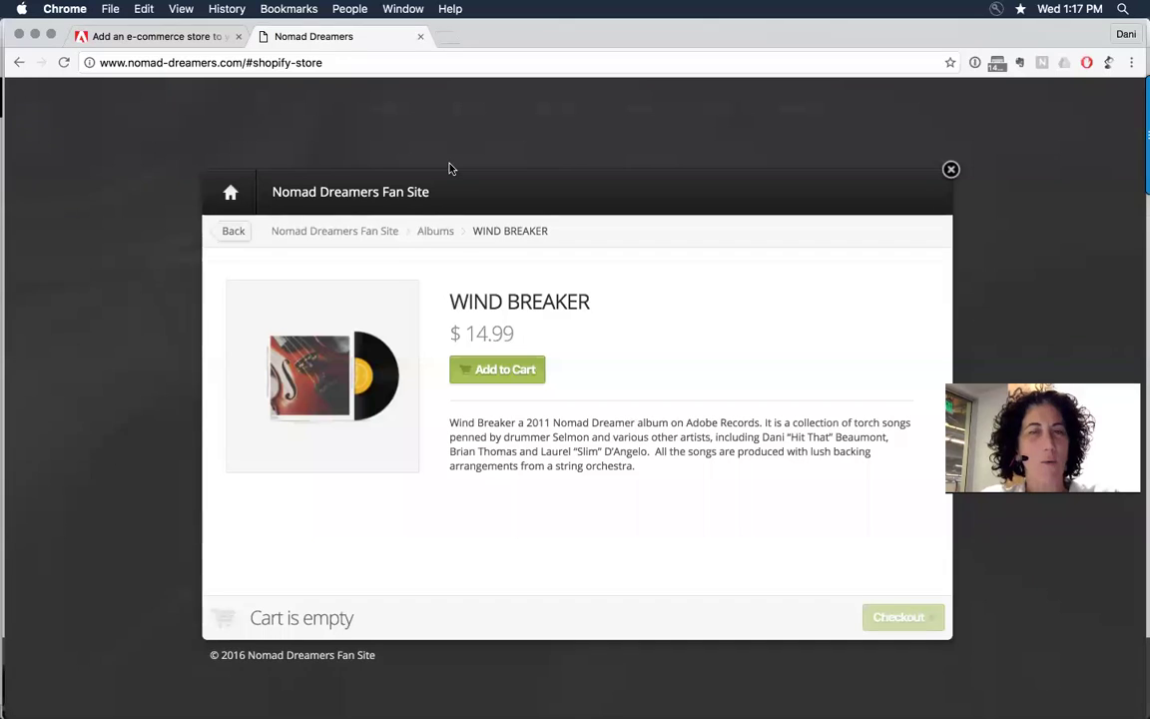
{"action": "left_click", "coordinate": [626, 161]}
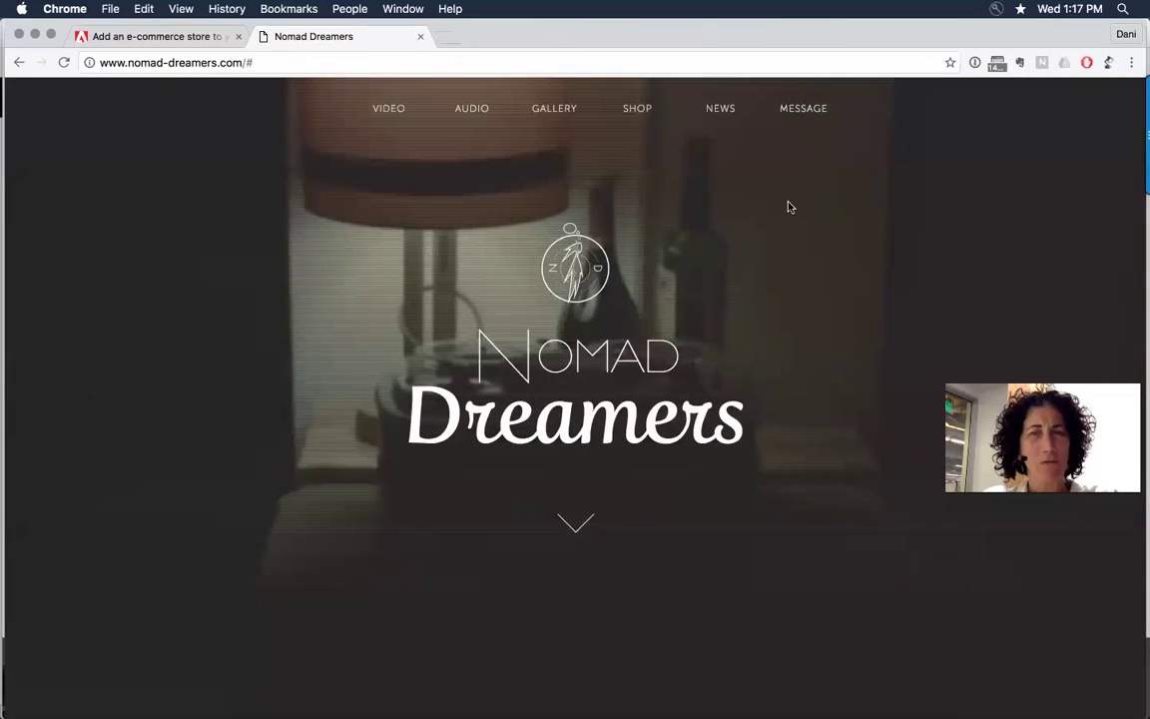
Switch to Adobe Muse, show the Home page design at 50% zoom with nothing selected and display the library of installed widgets
{"action": "key", "text": "super+Tab"}
{"action": "key", "text": "super+Tab"}
{"action": "key", "text": "super+Tab"}
{"action": "key", "text": "super+Tab"}
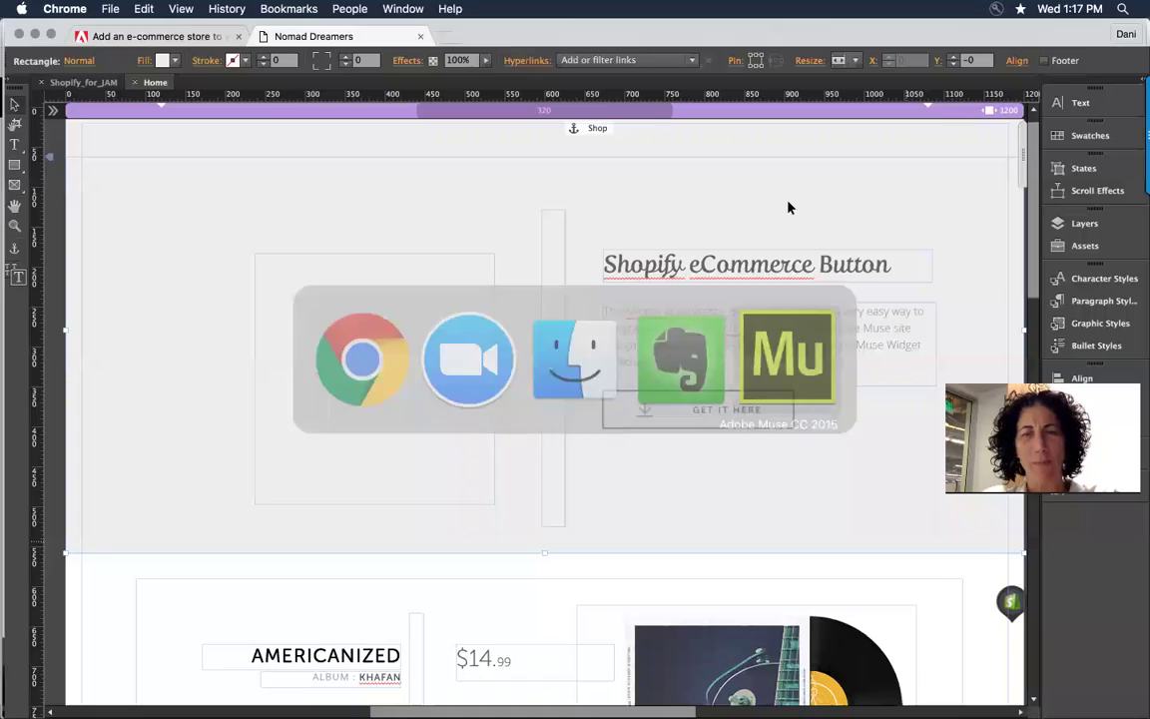
{"action": "key", "text": "super+minus"}
{"action": "key", "text": "super+minus"}
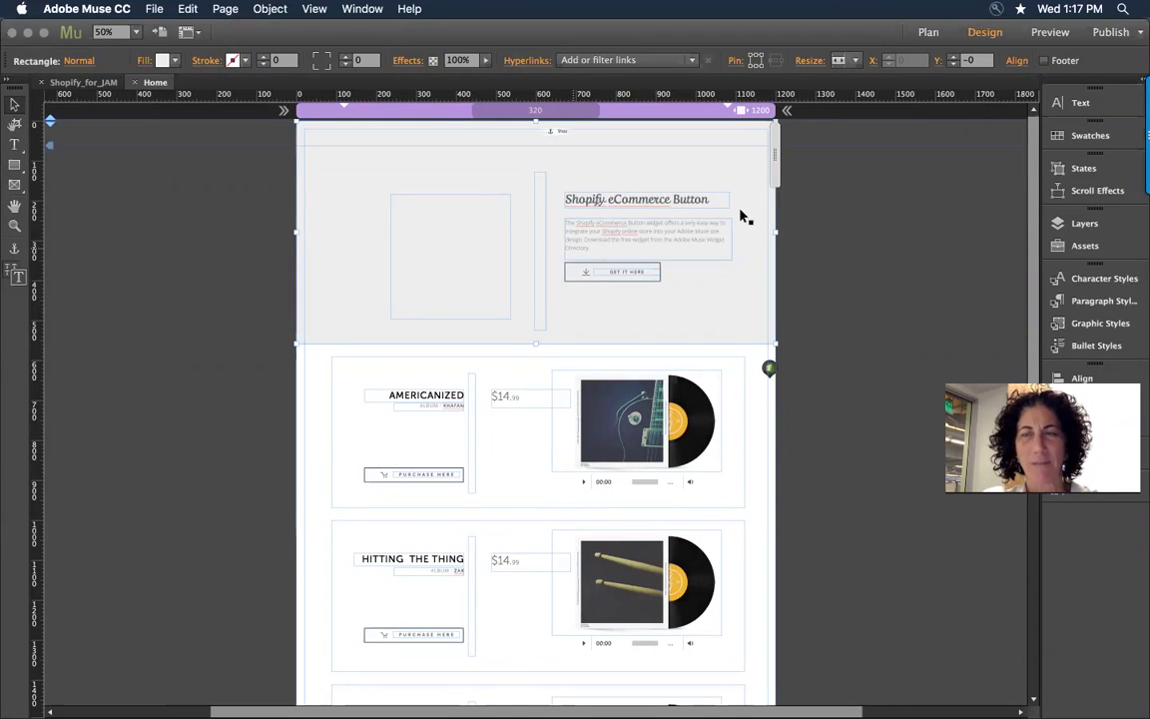
{"action": "left_click", "coordinate": [983, 239]}
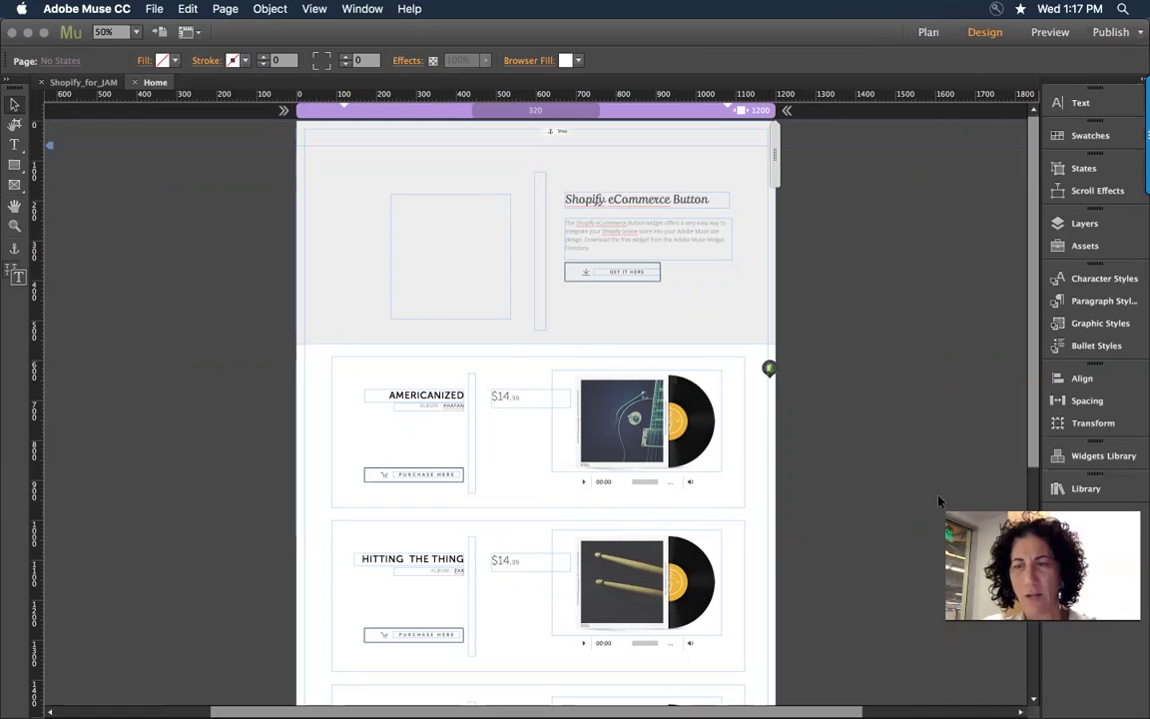
{"action": "left_click", "coordinate": [1087, 489]}
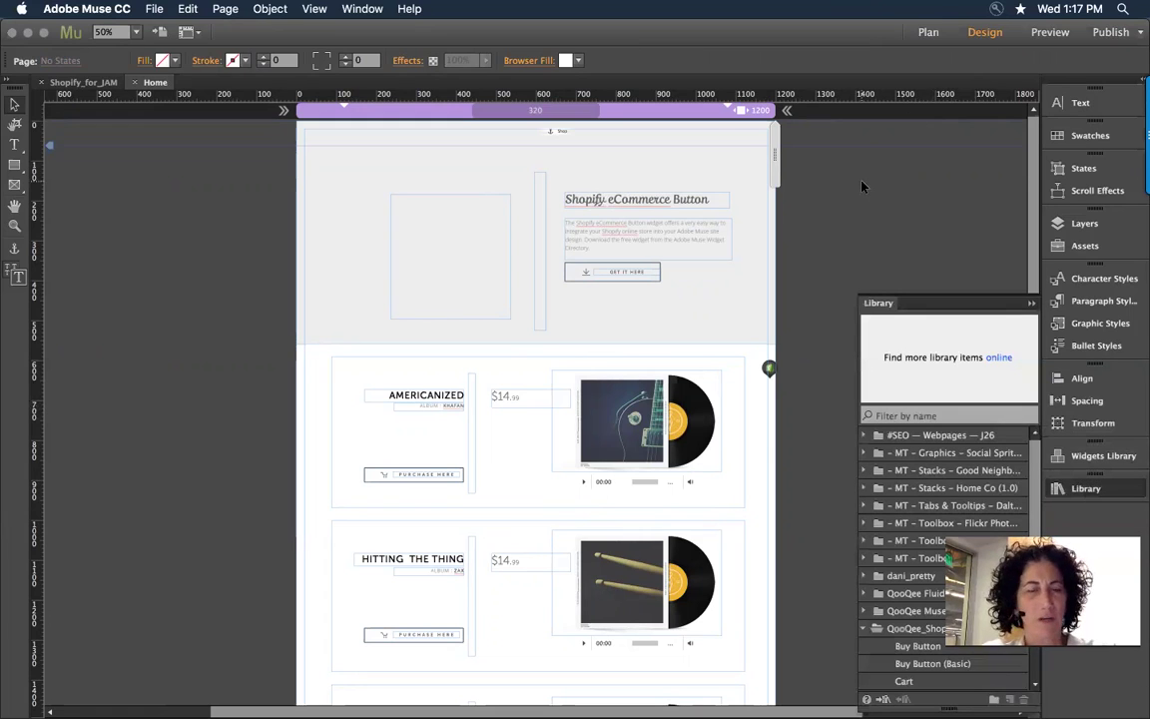
Switch to Chrome and open the Shopify Button widget's directory page from the Nomad Dreamers Shop section
{"action": "key", "text": "super+Tab"}
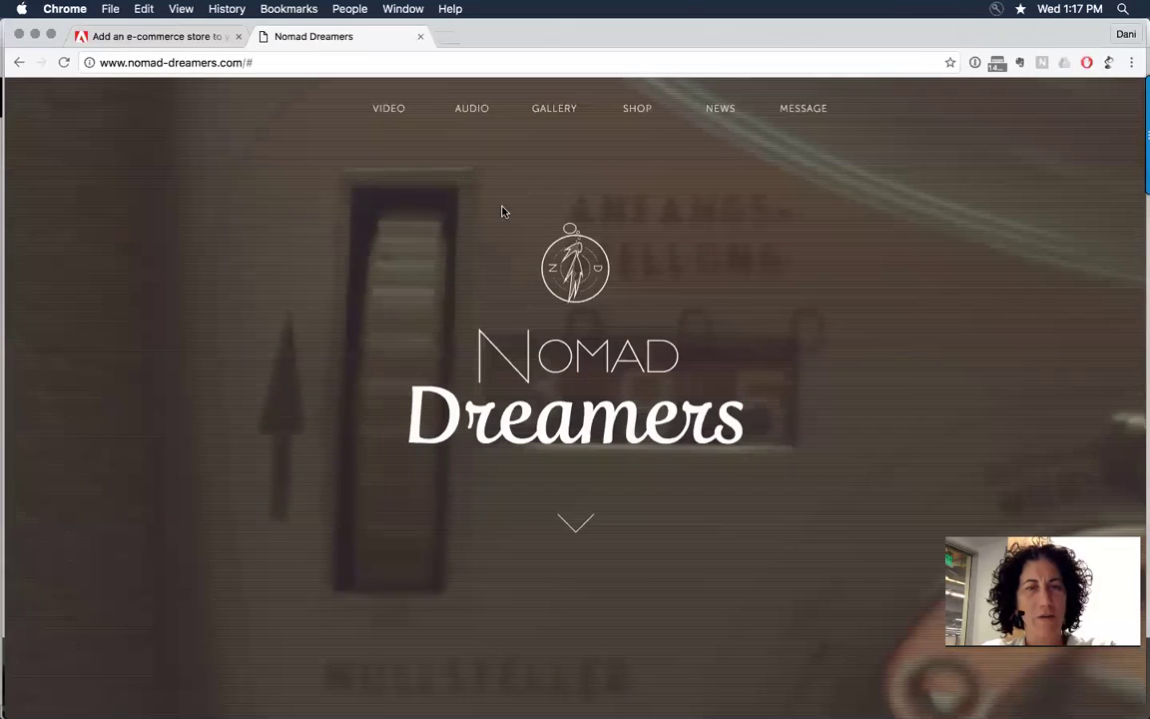
{"action": "scroll", "coordinate": [362, 264], "scroll_direction": "down", "scroll_amount": 5}
{"action": "scroll", "coordinate": [362, 266], "scroll_direction": "down", "scroll_amount": 5}
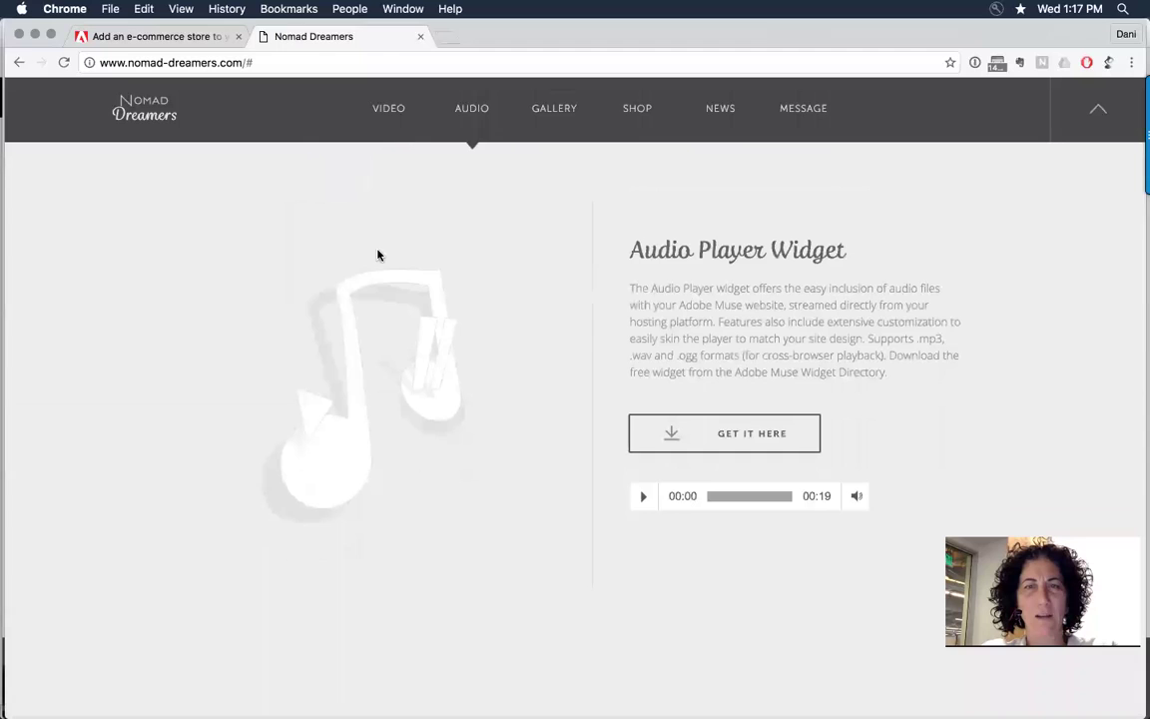
{"action": "left_click", "coordinate": [632, 112]}
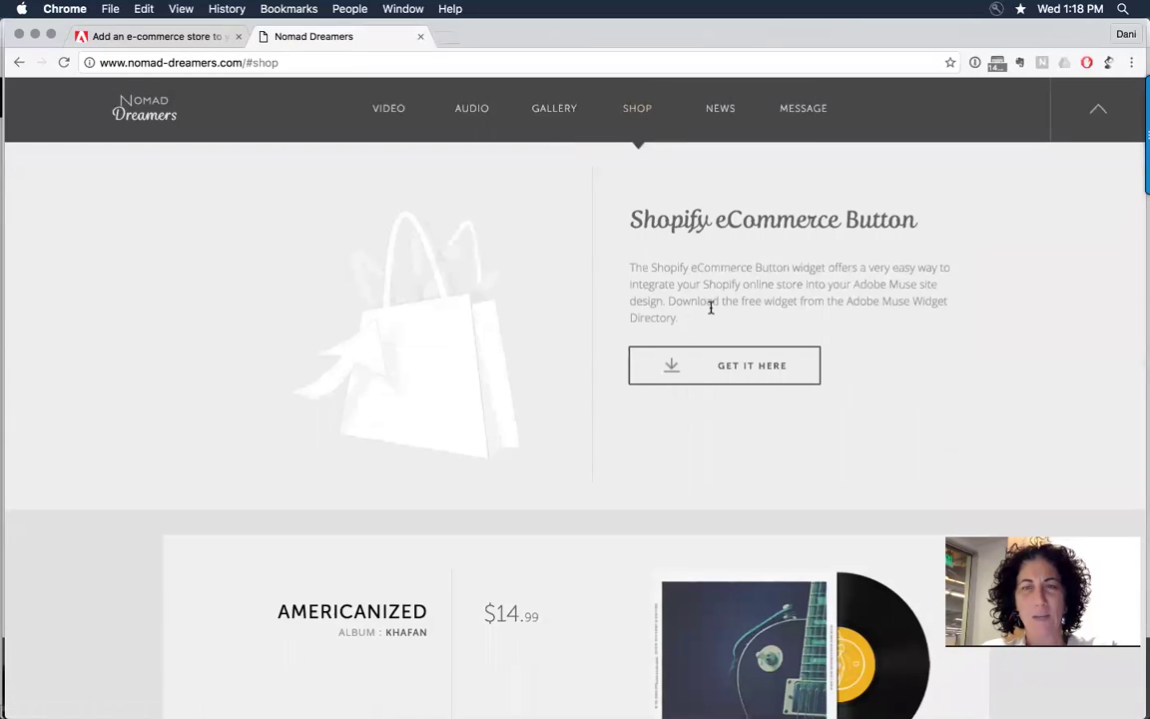
{"action": "left_click", "coordinate": [688, 365]}
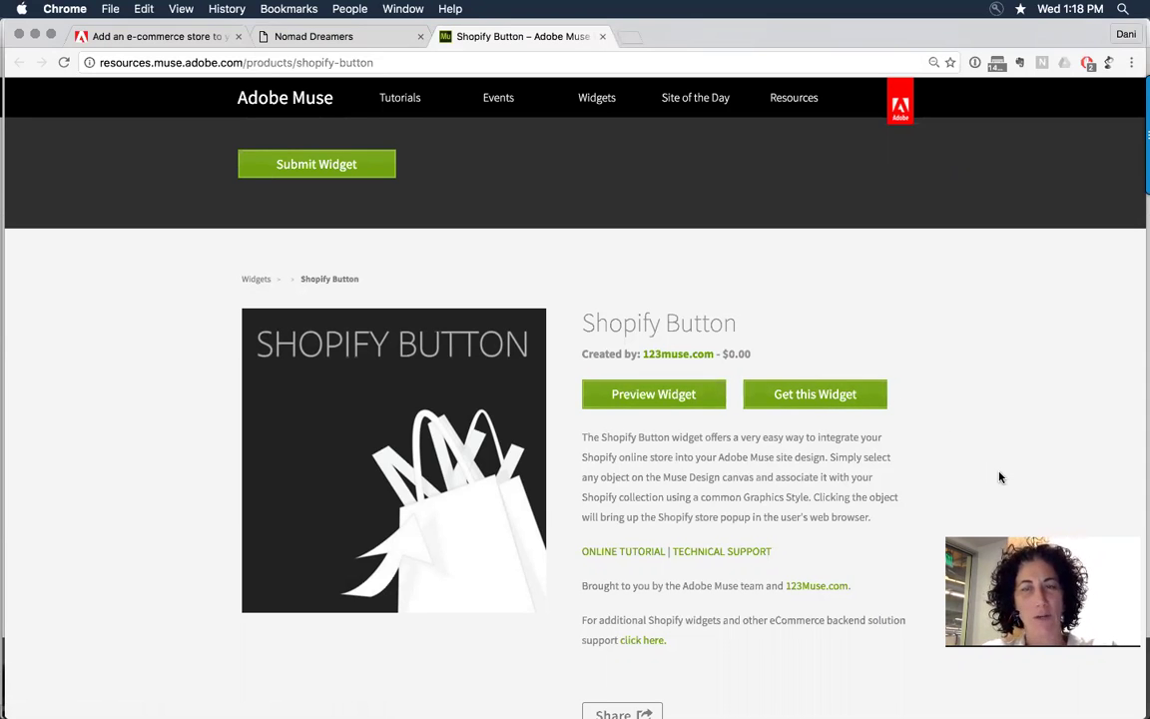
Download the Shopify Button widget and open the directory's All Widgets listing
{"action": "scroll", "coordinate": [998, 475], "scroll_direction": "down", "scroll_amount": 4}
{"action": "scroll", "coordinate": [1000, 477], "scroll_direction": "up", "scroll_amount": 4}
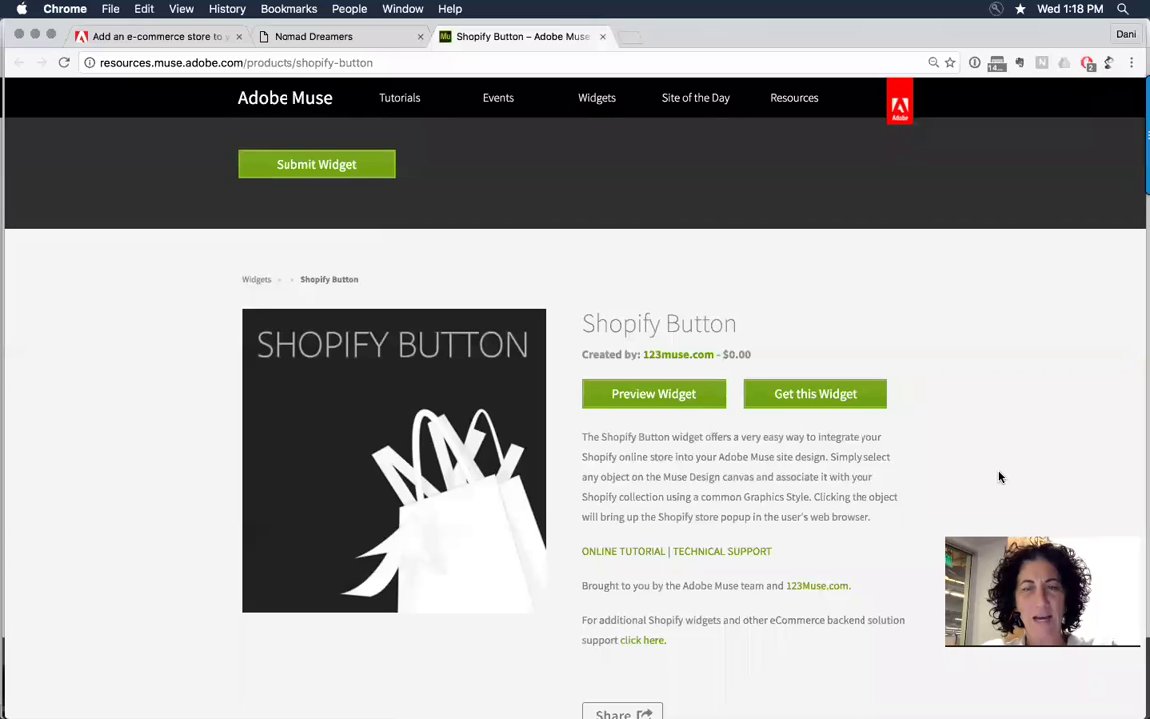
{"action": "left_click", "coordinate": [834, 395]}
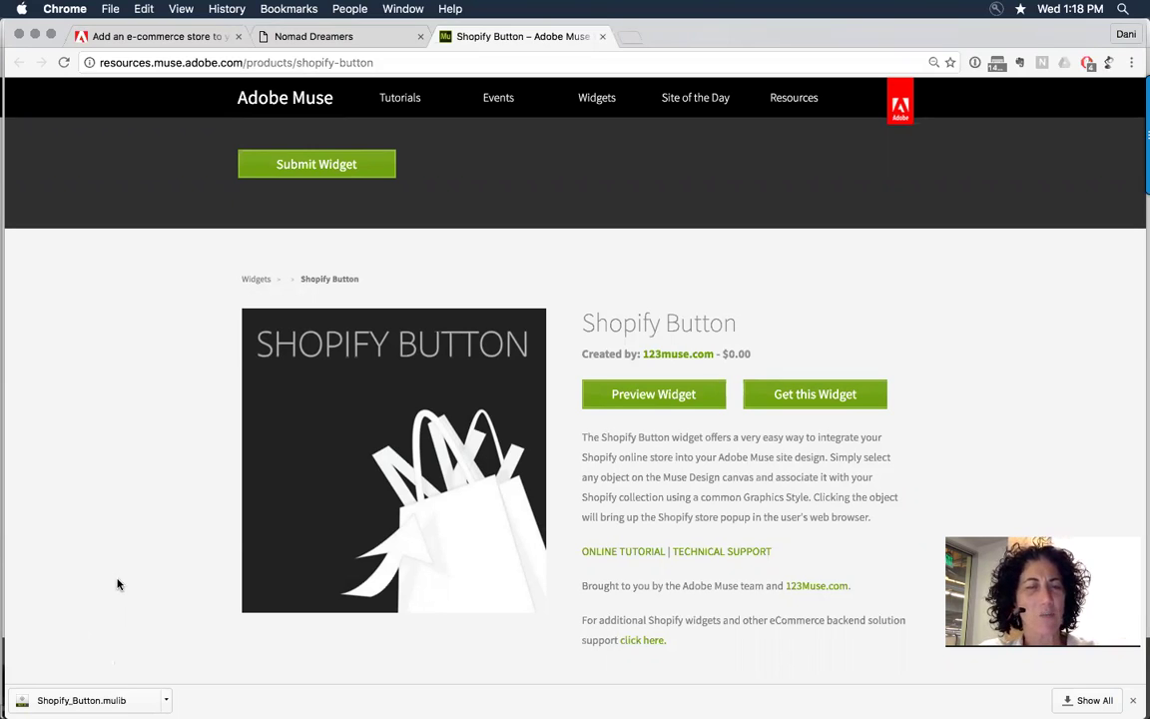
{"action": "left_click", "coordinate": [251, 285]}
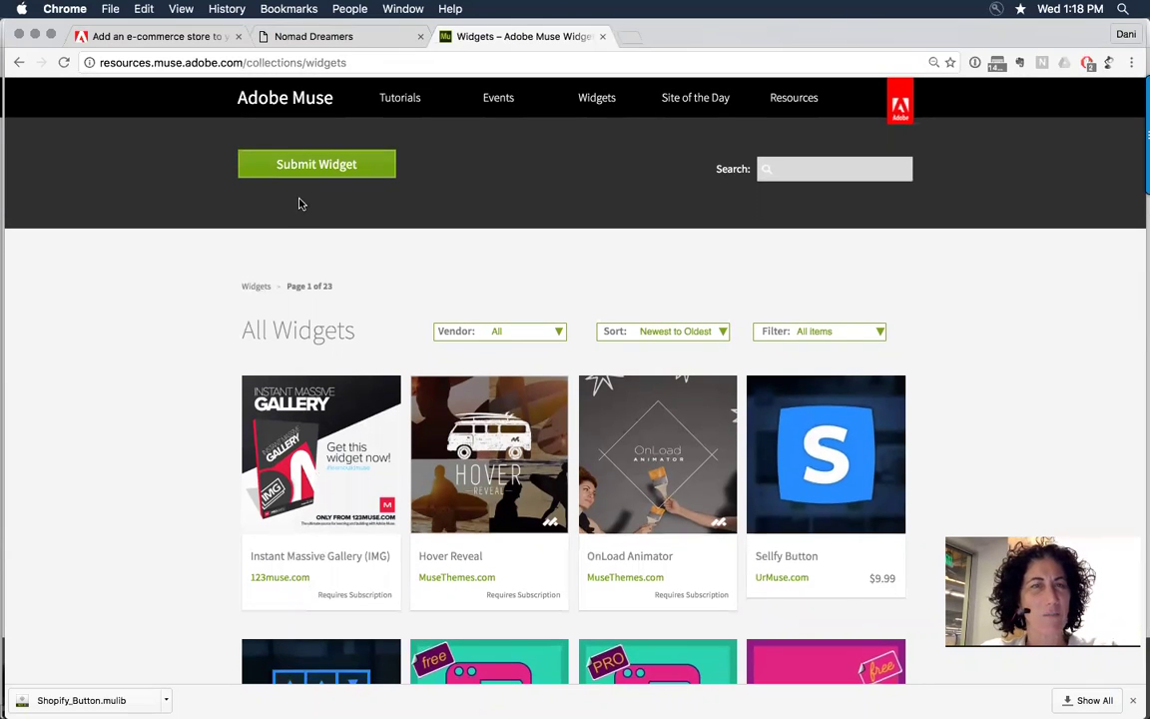
Go back to the Nomad Dreamers site and reveal the downloaded Shopify_Button.mulib file in Finder
{"action": "left_click", "coordinate": [364, 46]}
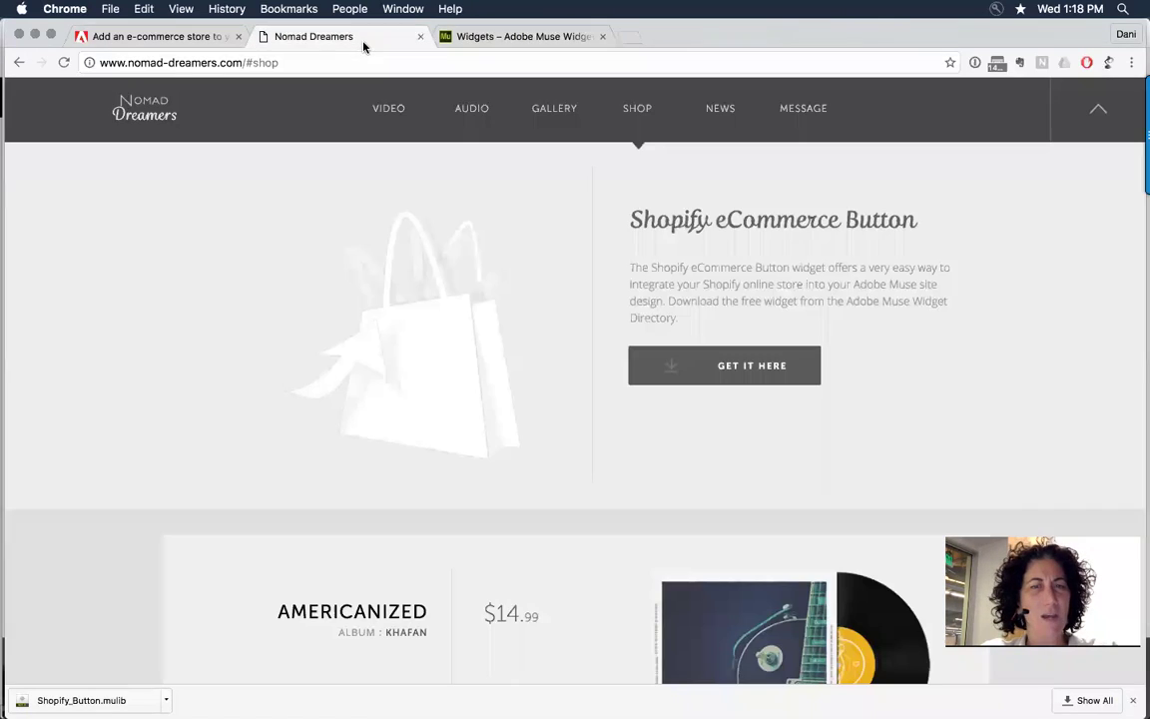
{"action": "left_click", "coordinate": [166, 699]}
{"action": "left_click", "coordinate": [214, 675]}
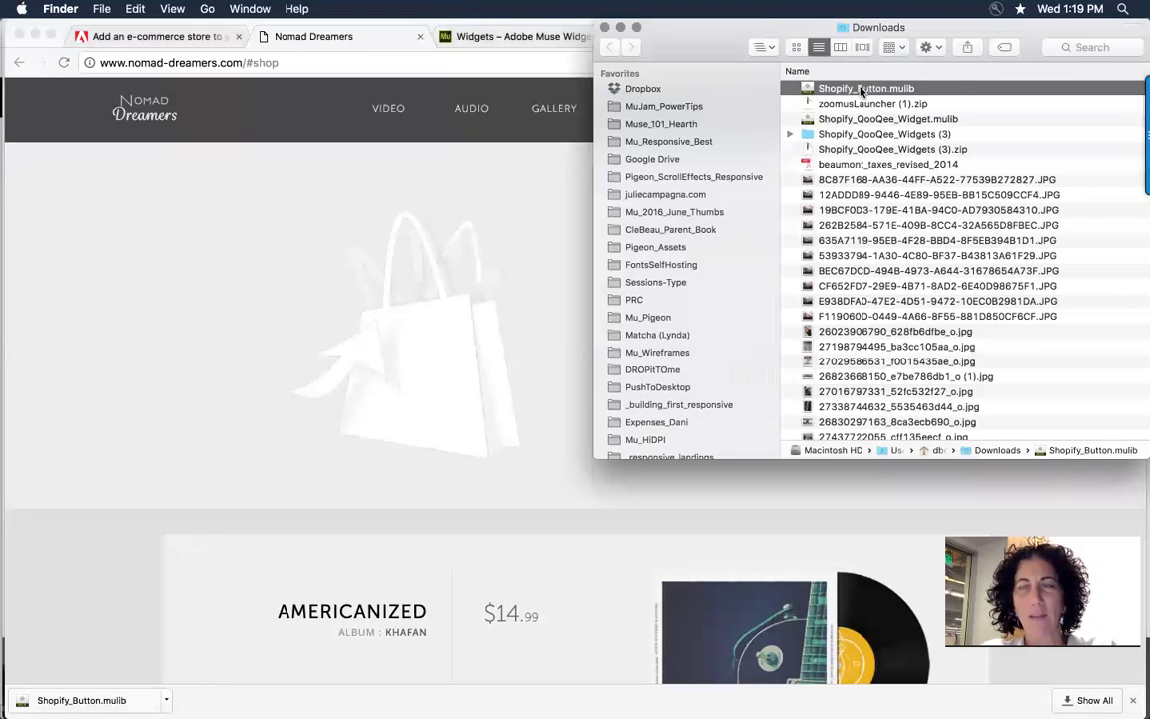
Switch to Adobe Muse and place the Library as a floating panel beside the page layout
{"action": "key", "text": "super+Tab"}
{"action": "key", "text": "super+Tab"}
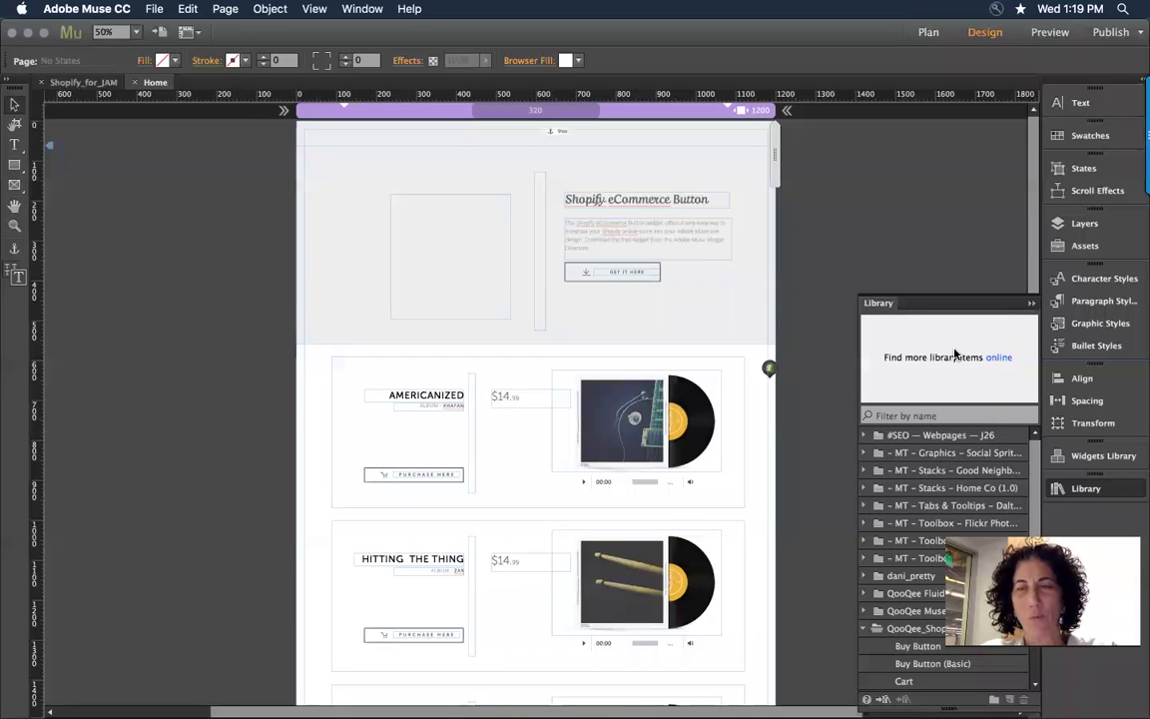
{"action": "left_click_drag", "start_coordinate": [873, 302], "coordinate": [836, 124]}
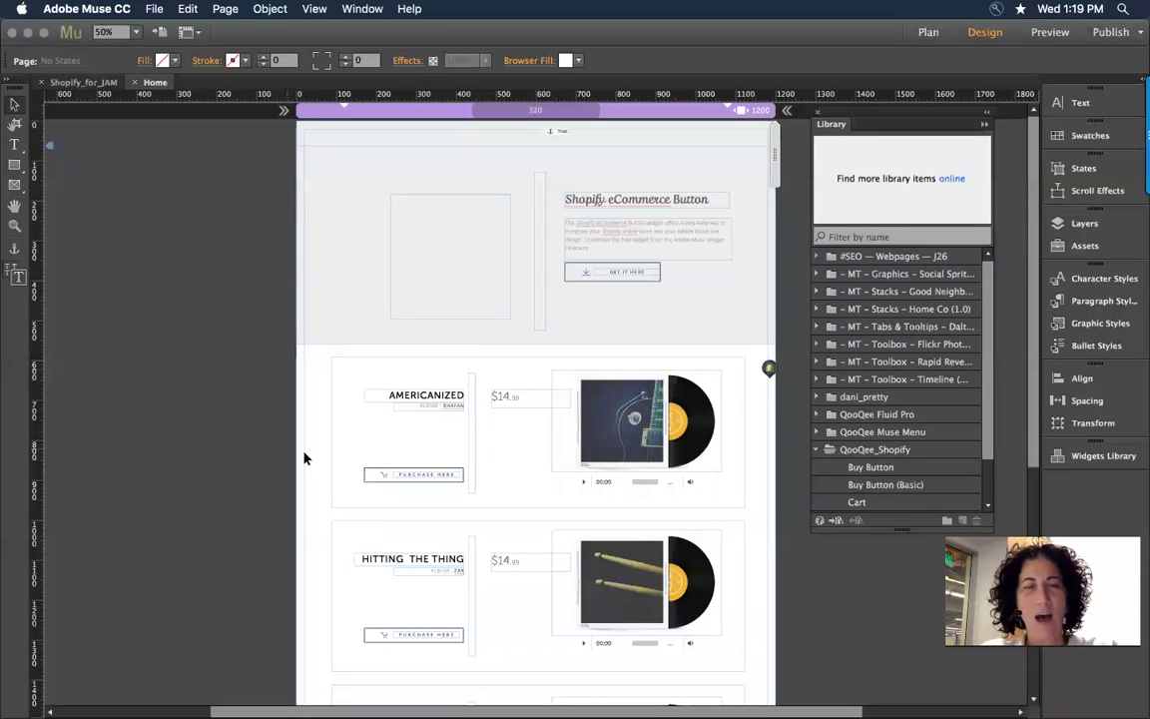
Inspect the Americanized purchase button and the Shopify Button widget's options for the store name and collection ID
{"action": "left_click", "coordinate": [443, 480]}
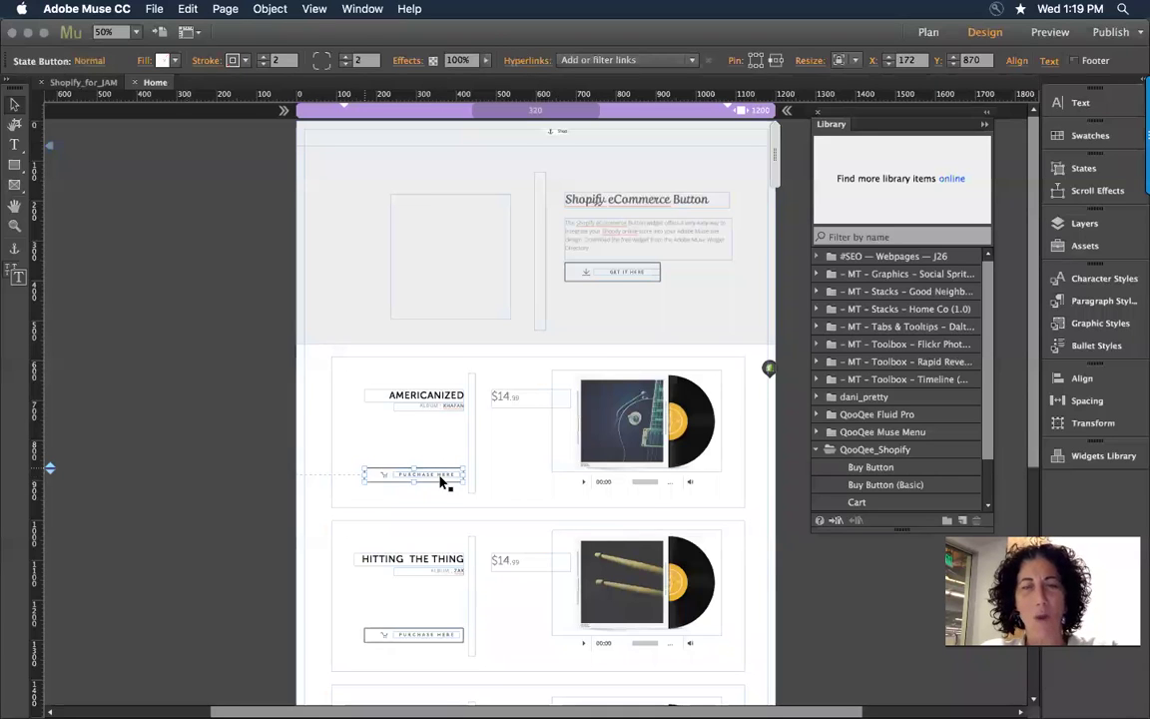
{"action": "left_click", "coordinate": [769, 371]}
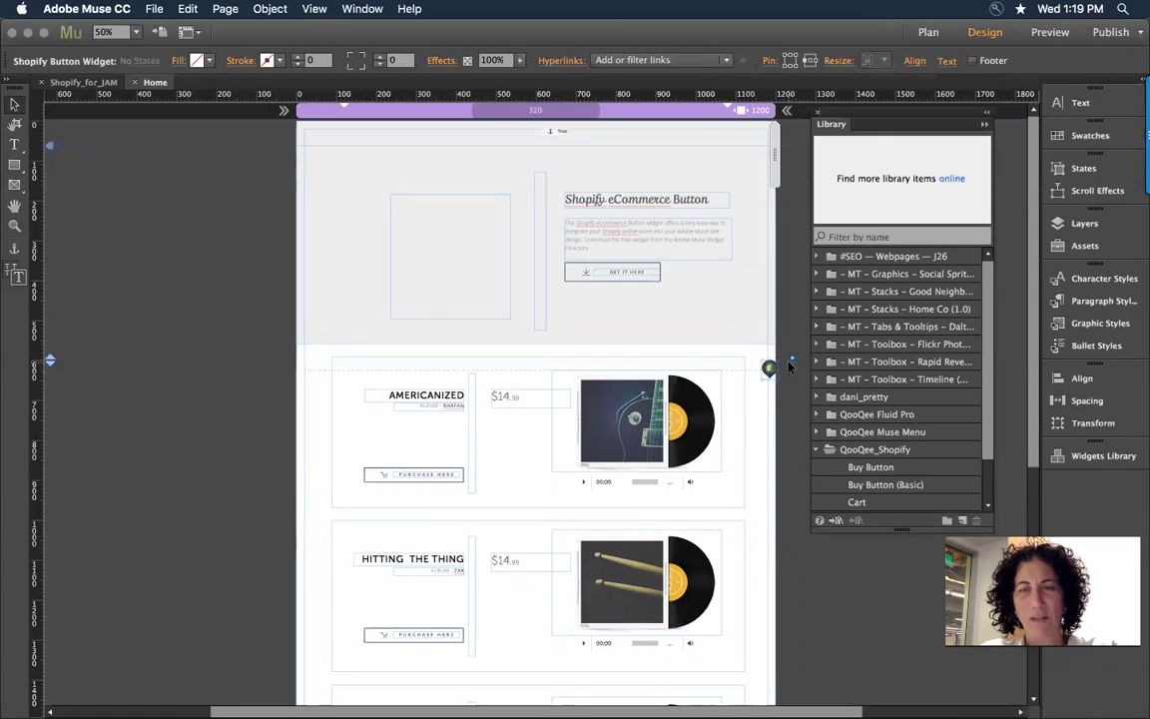
{"action": "left_click", "coordinate": [791, 363]}
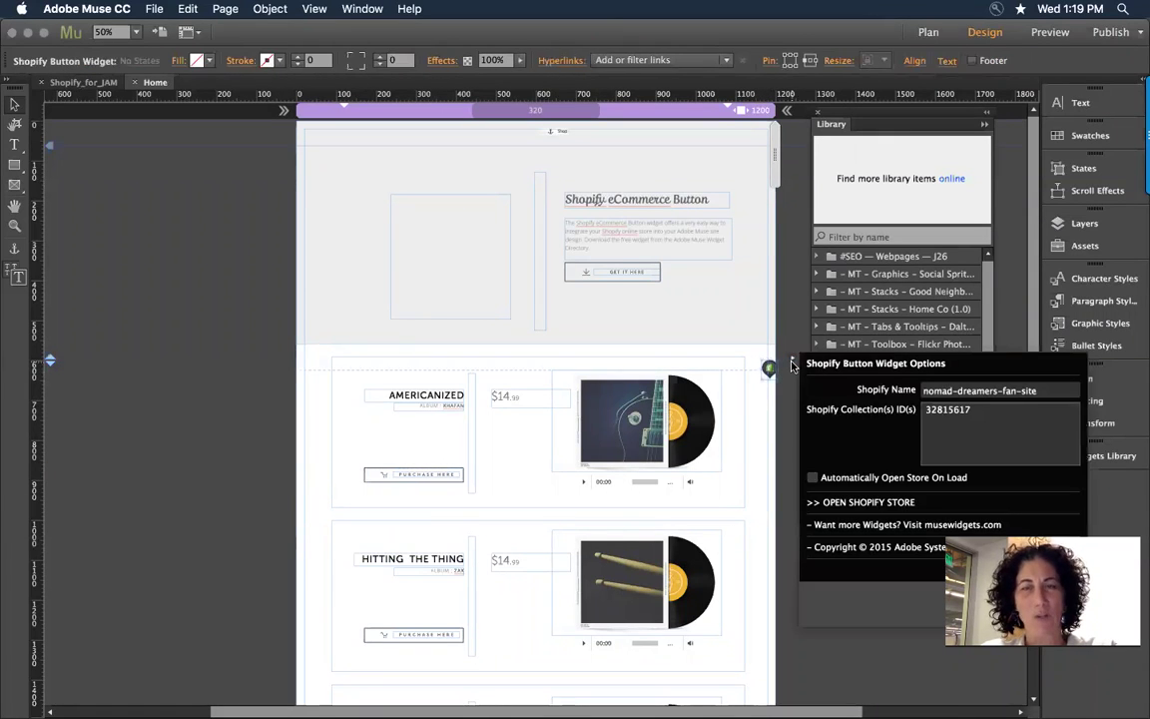
{"action": "left_click", "coordinate": [796, 284]}
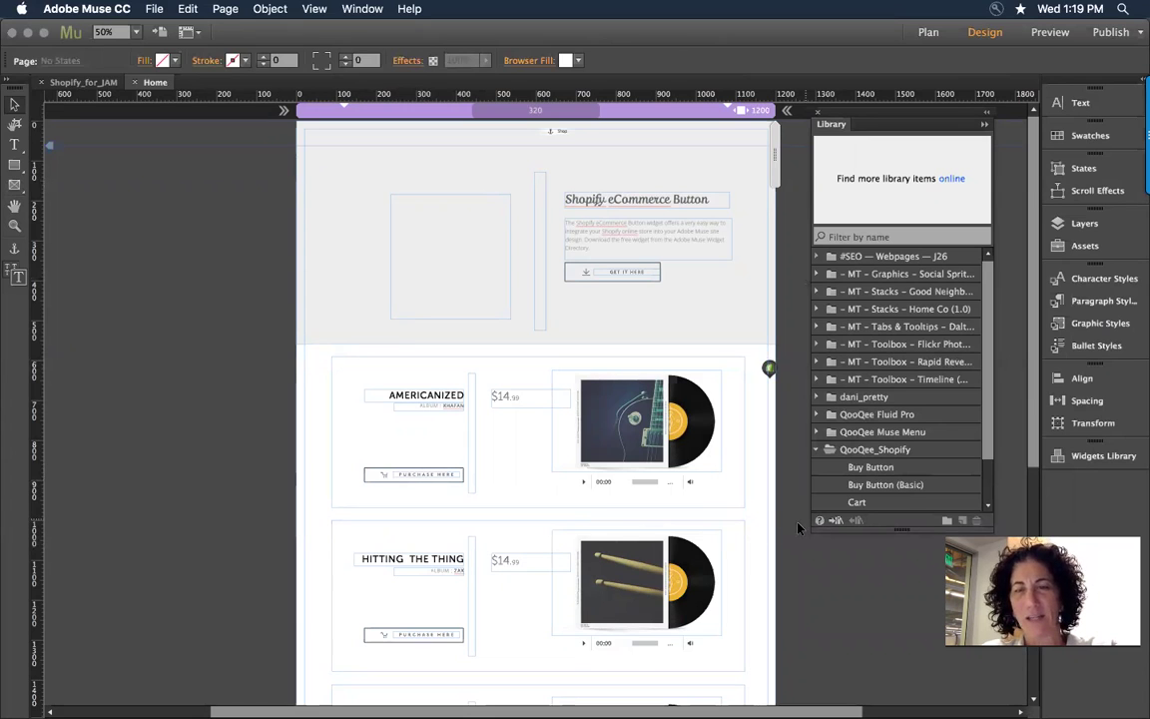
{"action": "scroll", "coordinate": [836, 614], "scroll_direction": "left", "scroll_amount": 1}
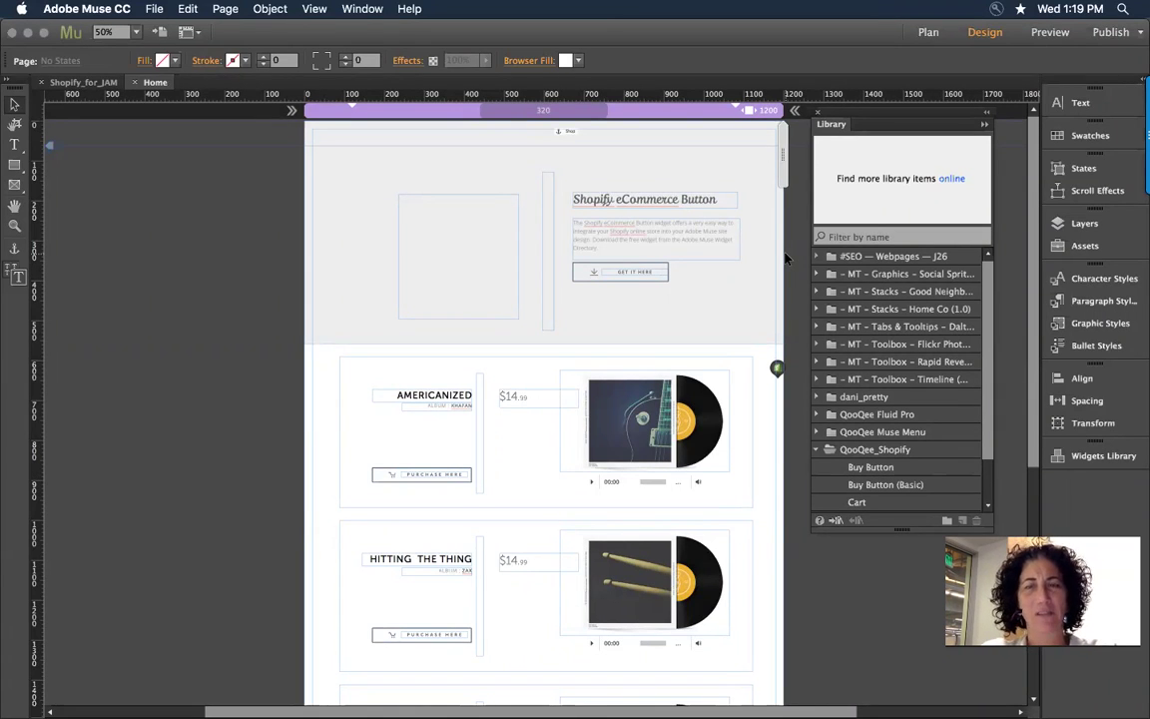
Switch to Chrome, bring up Shopify's Adobe Muse ecommerce page and review its free-trial sign-up and Muse overview
{"action": "key", "text": "super+Tab"}
{"action": "key", "text": "super+Tab"}
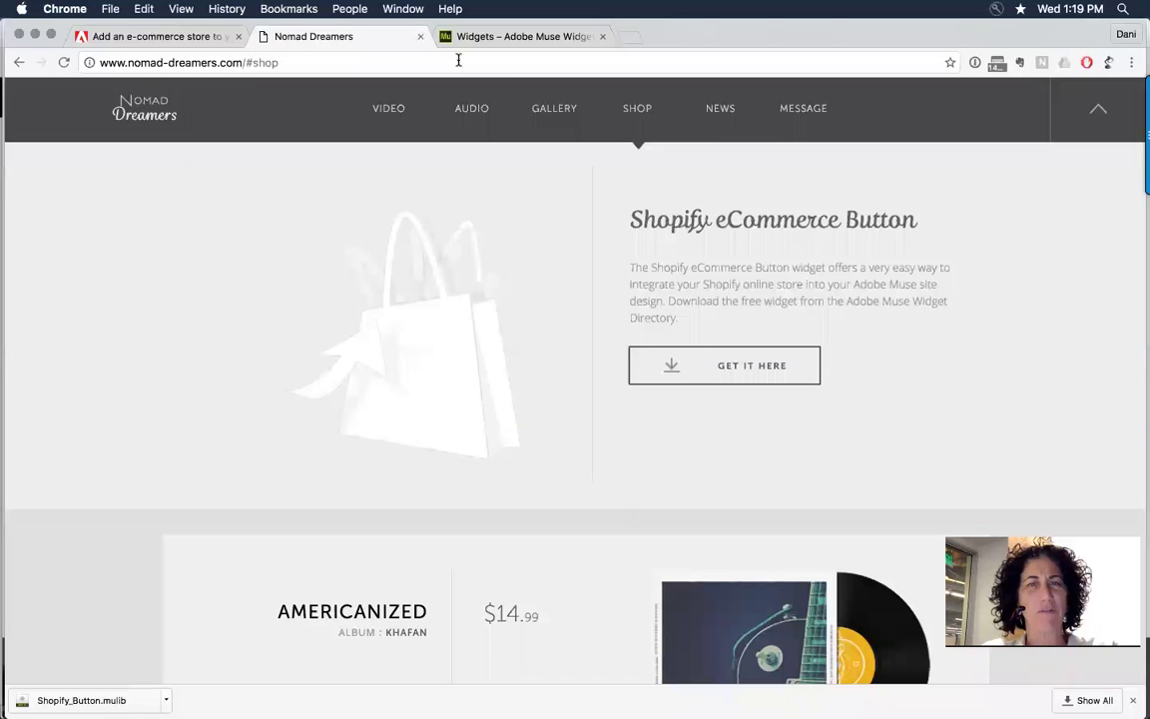
{"action": "left_click", "coordinate": [466, 37]}
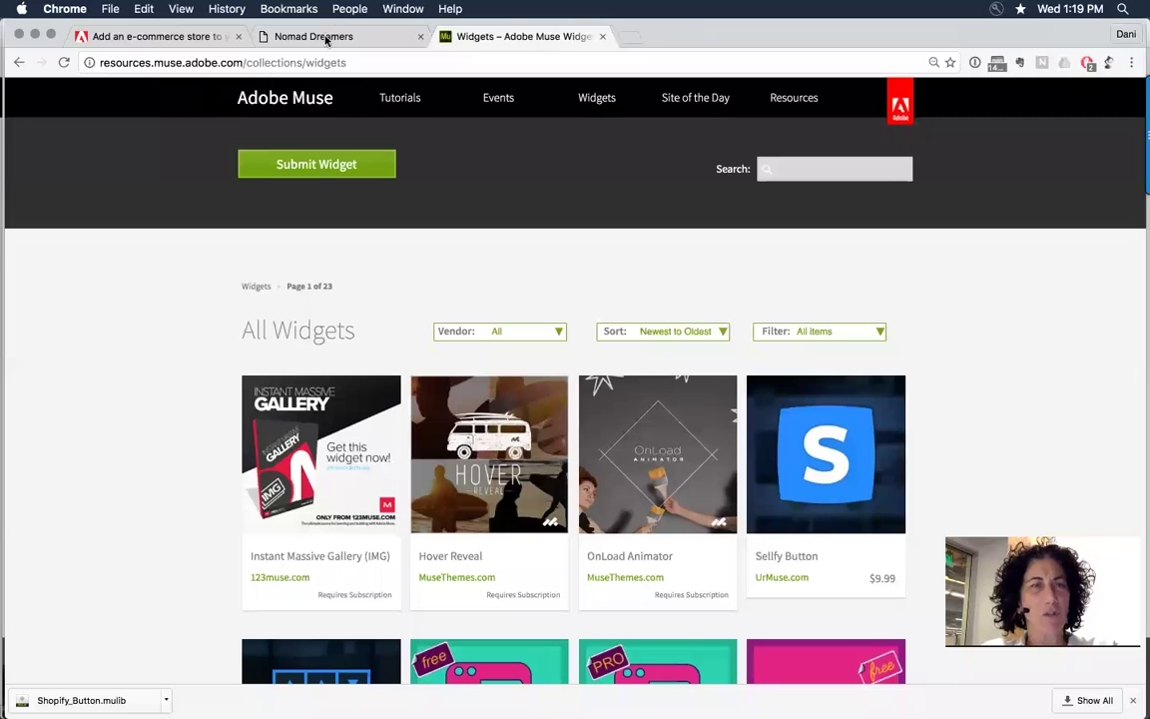
{"action": "left_click", "coordinate": [403, 9]}
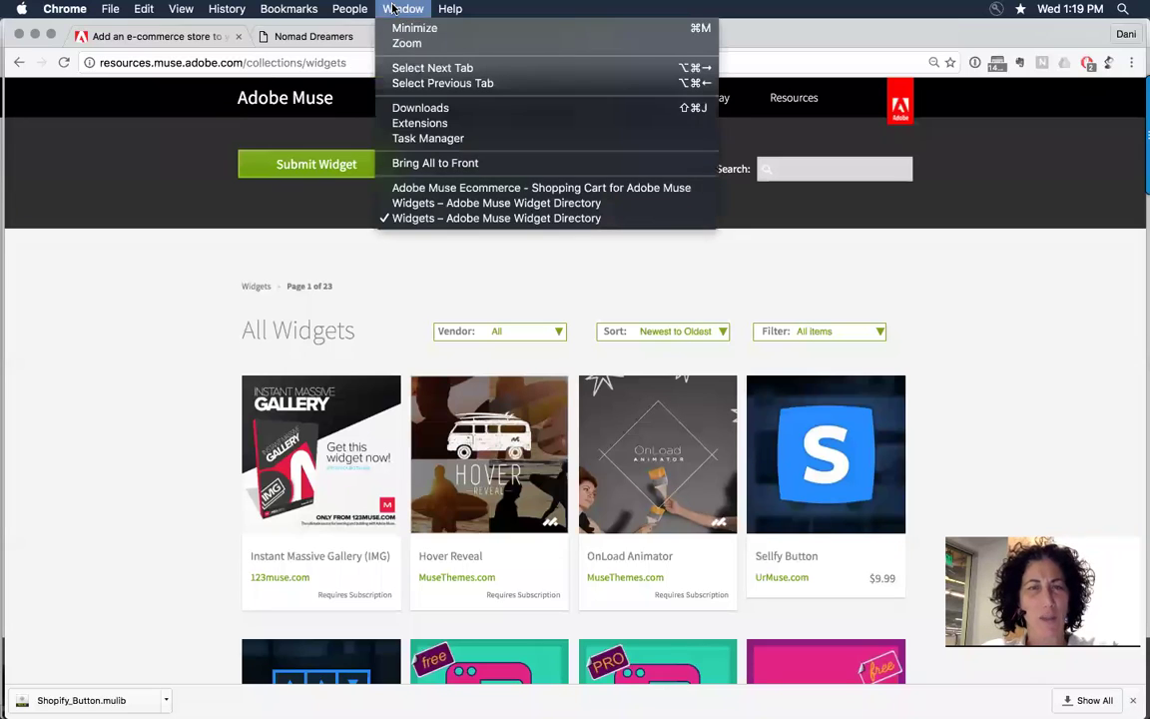
{"action": "left_click", "coordinate": [477, 205]}
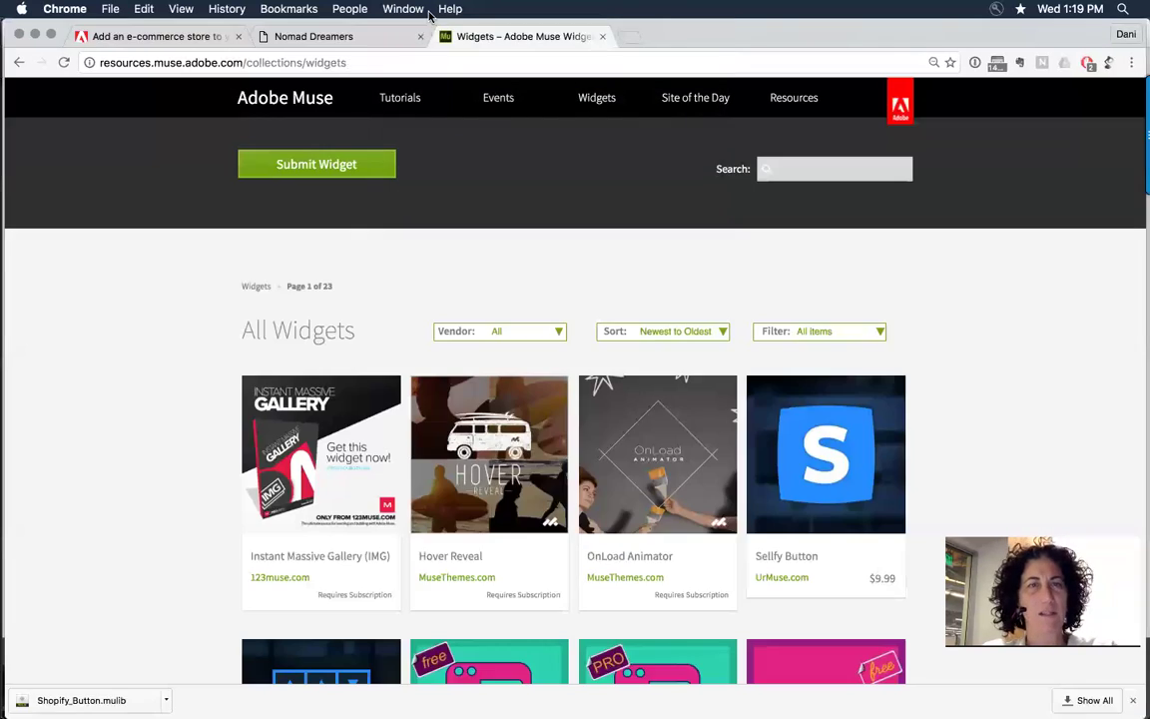
{"action": "left_click", "coordinate": [403, 9]}
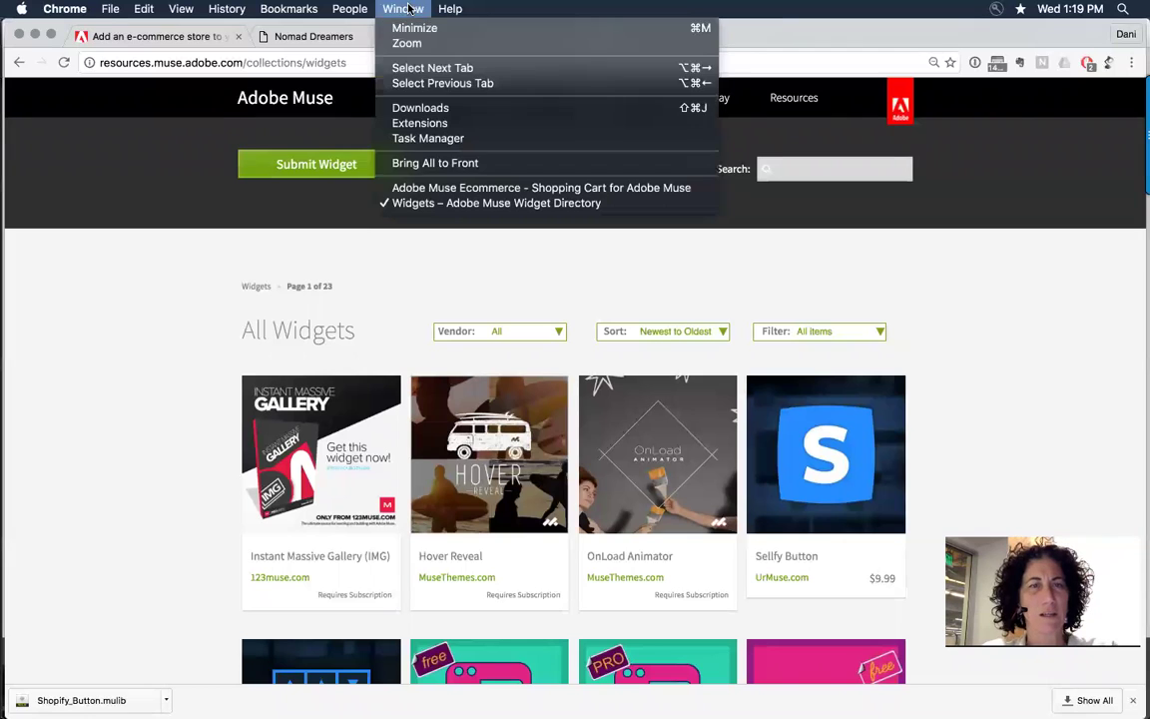
{"action": "left_click", "coordinate": [462, 186]}
{"action": "scroll", "coordinate": [670, 275], "scroll_direction": "up", "scroll_amount": 5}
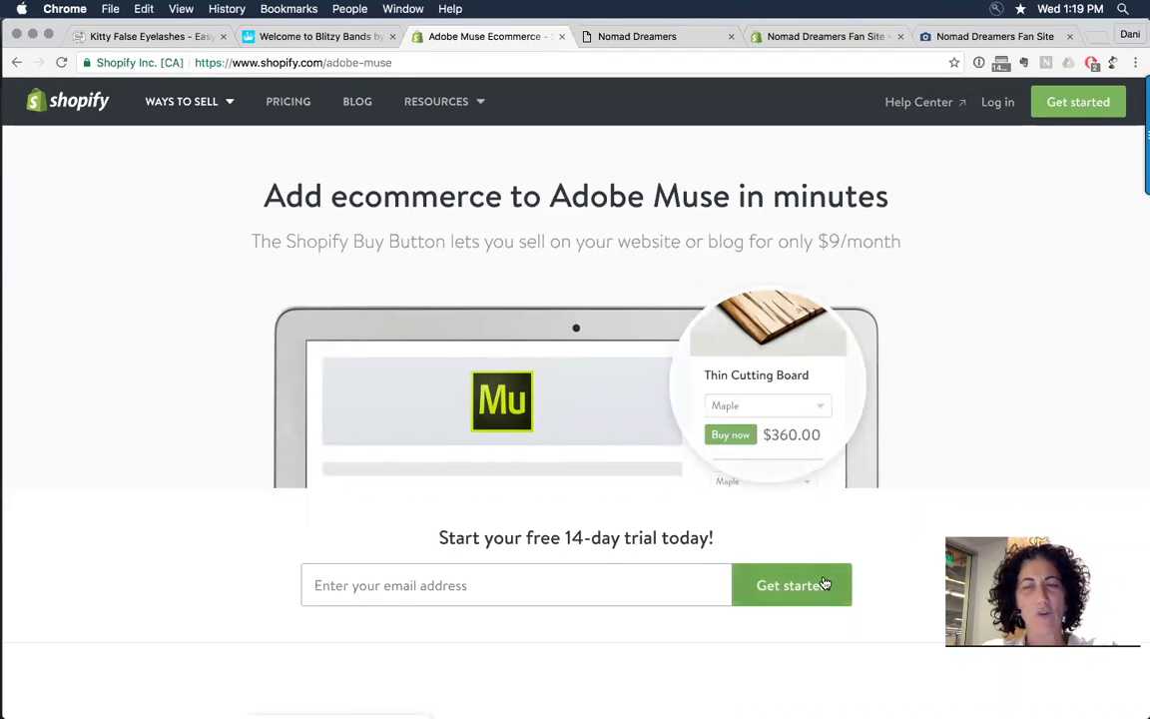
{"action": "scroll", "coordinate": [886, 602], "scroll_direction": "down", "scroll_amount": 5}
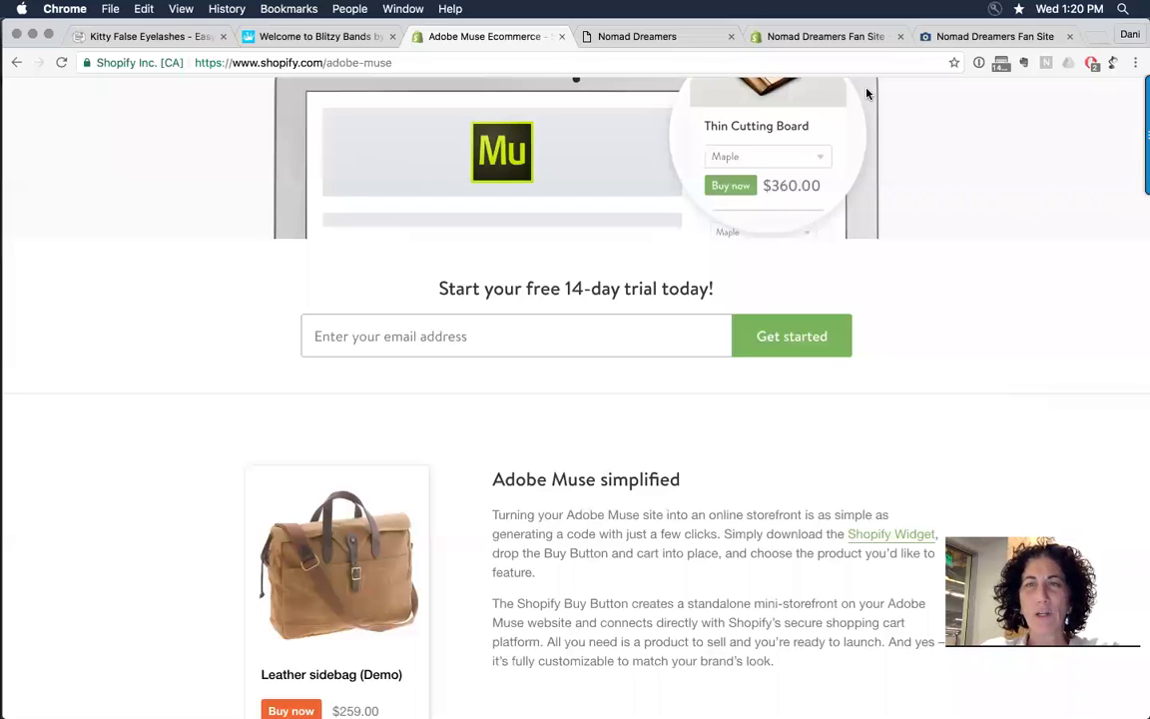
View the Nomad Dreamers Fan Site storefront and open the AMERICANIZED product from the Shopify admin's product list
{"action": "left_click", "coordinate": [962, 37]}
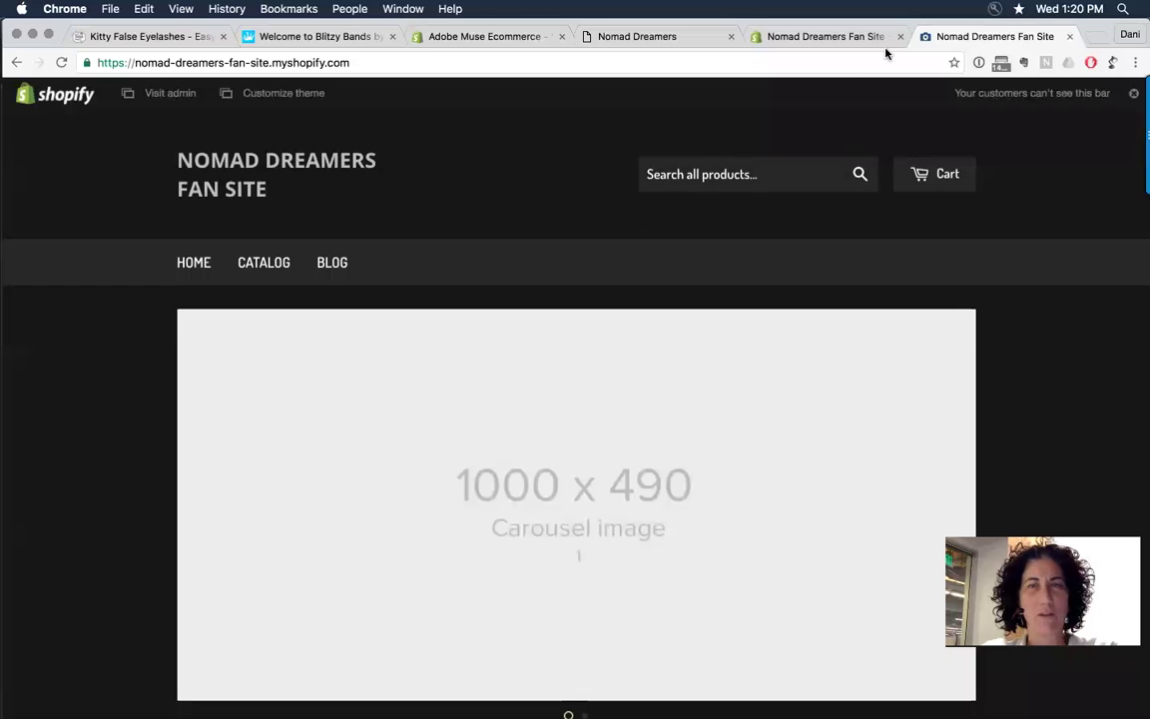
{"action": "left_click", "coordinate": [842, 37]}
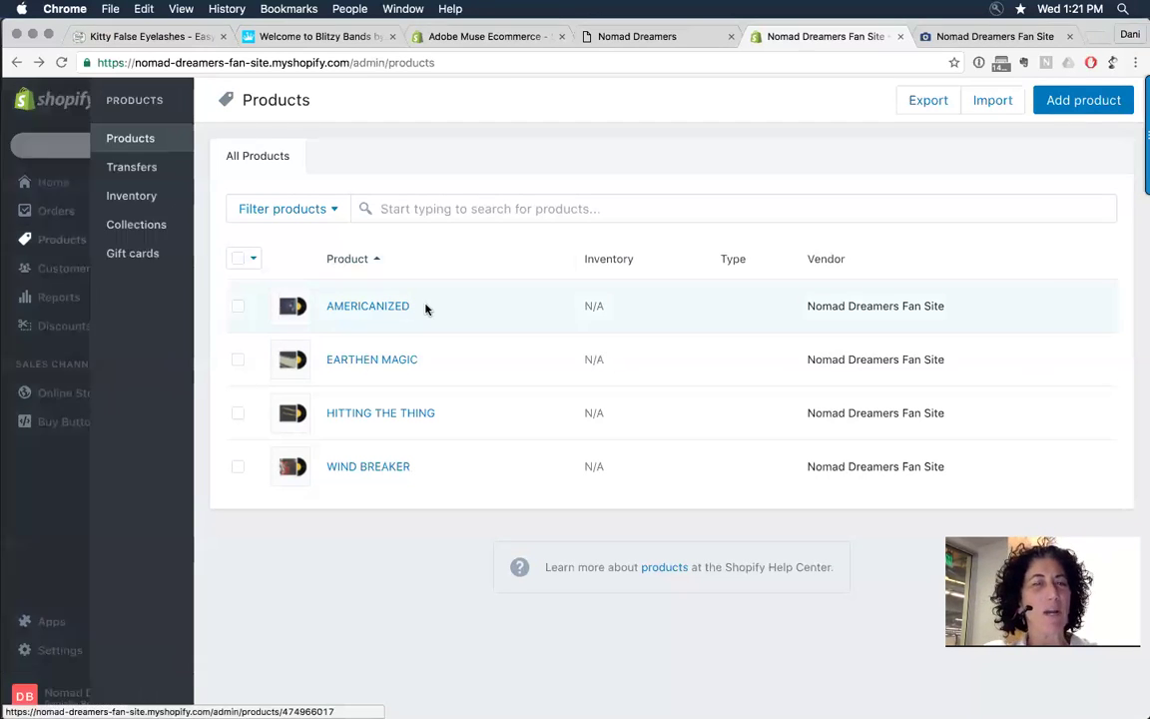
{"action": "left_click", "coordinate": [374, 309]}
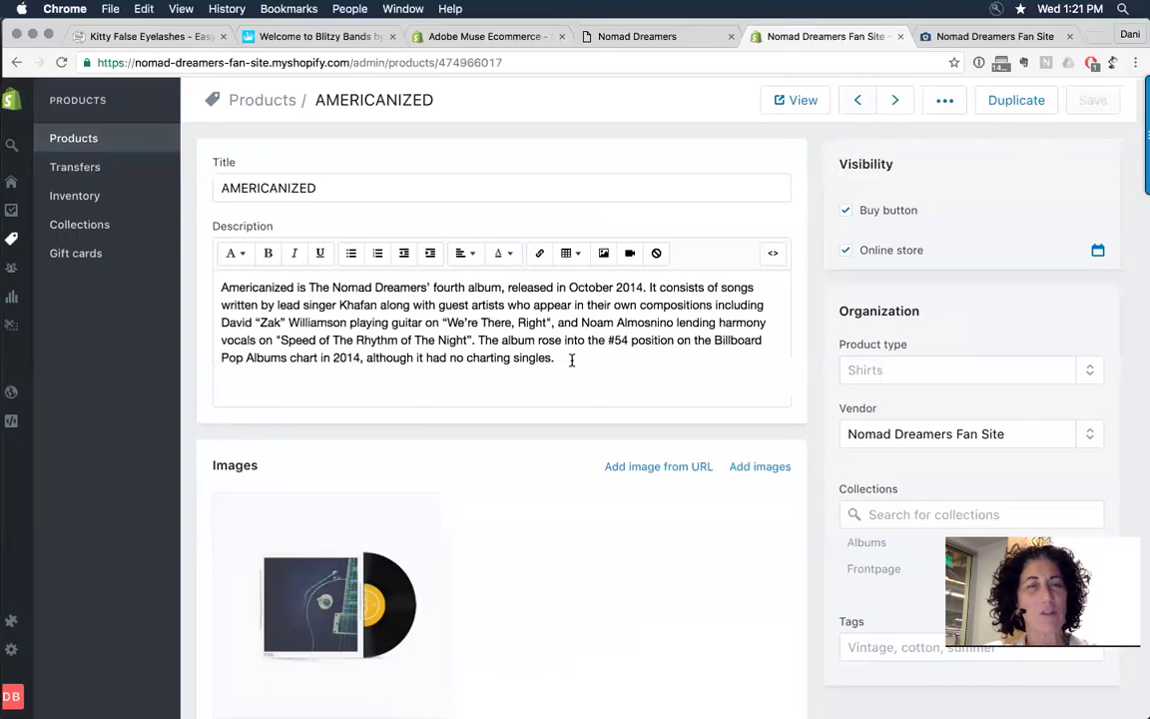
Review the AMERICANIZED product's description, image, price, inventory and shipping fields
{"action": "left_click_drag", "start_coordinate": [569, 357], "coordinate": [232, 283]}
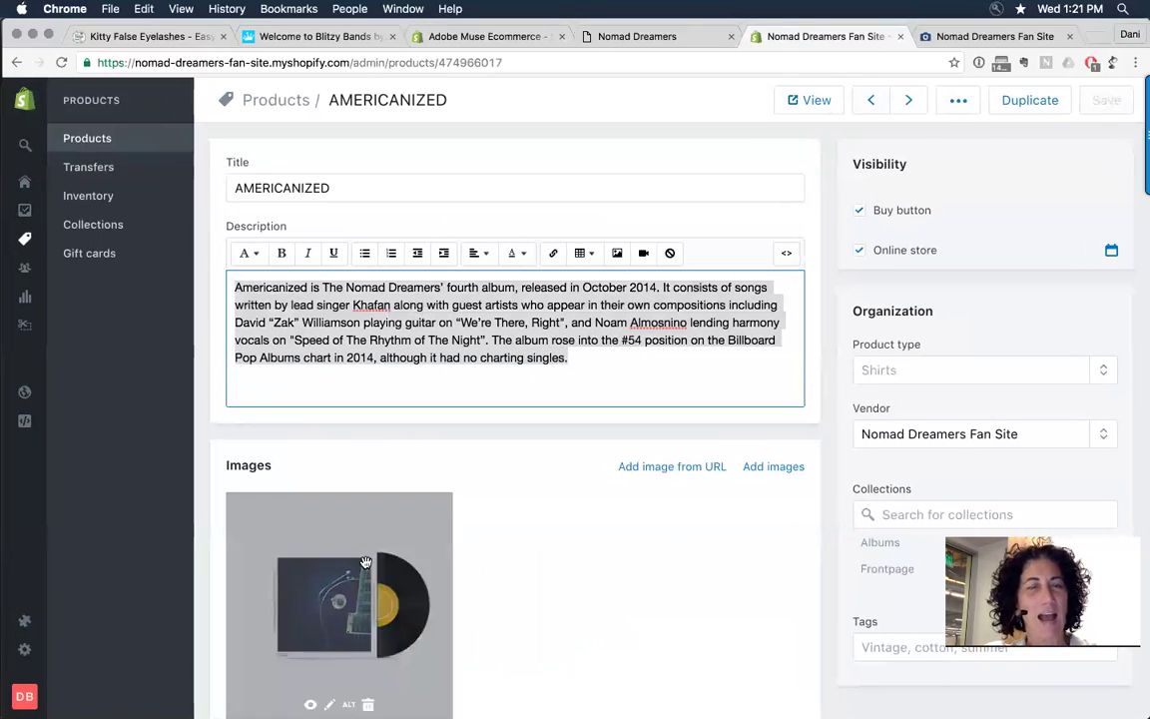
{"action": "scroll", "coordinate": [578, 594], "scroll_direction": "down", "scroll_amount": 10}
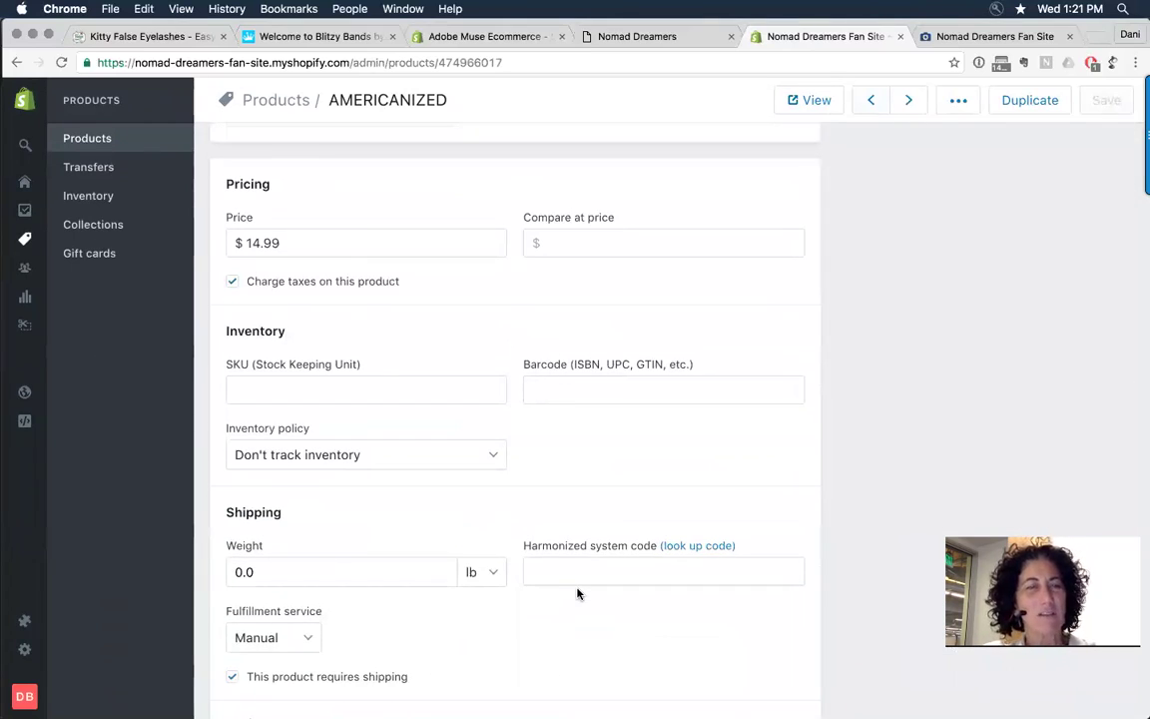
{"action": "double_click", "coordinate": [305, 244]}
{"action": "left_click", "coordinate": [399, 272]}
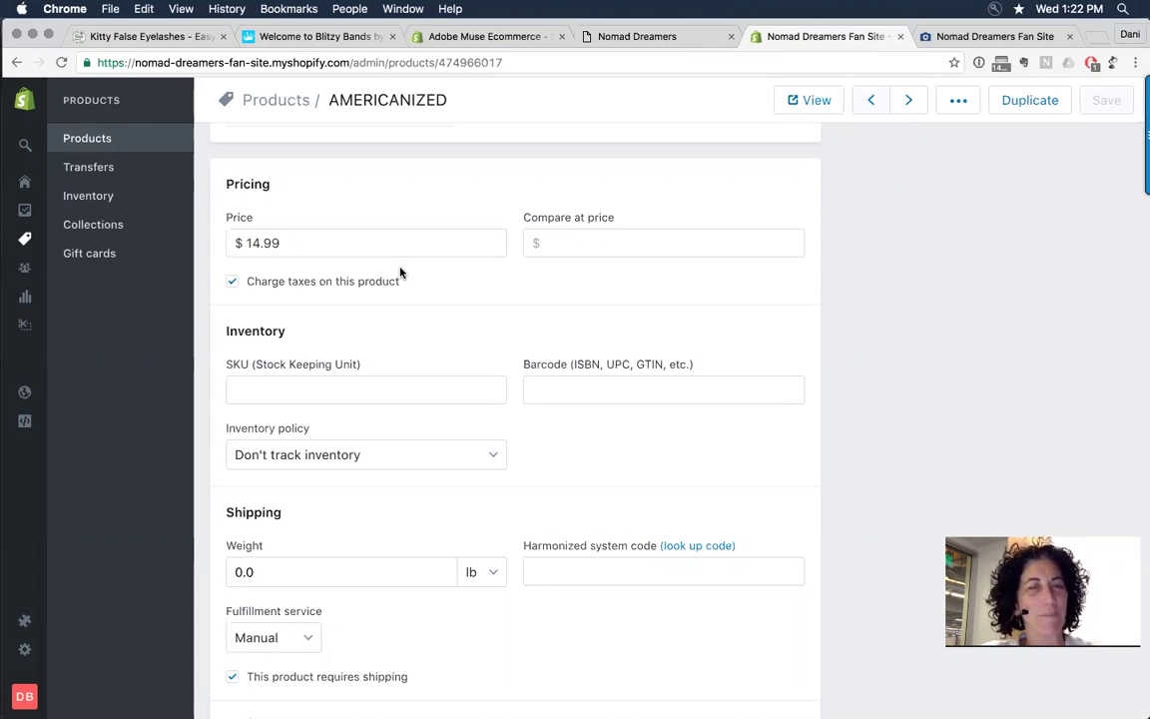
{"action": "left_click", "coordinate": [476, 369]}
{"action": "scroll", "coordinate": [478, 367], "scroll_direction": "down", "scroll_amount": 2}
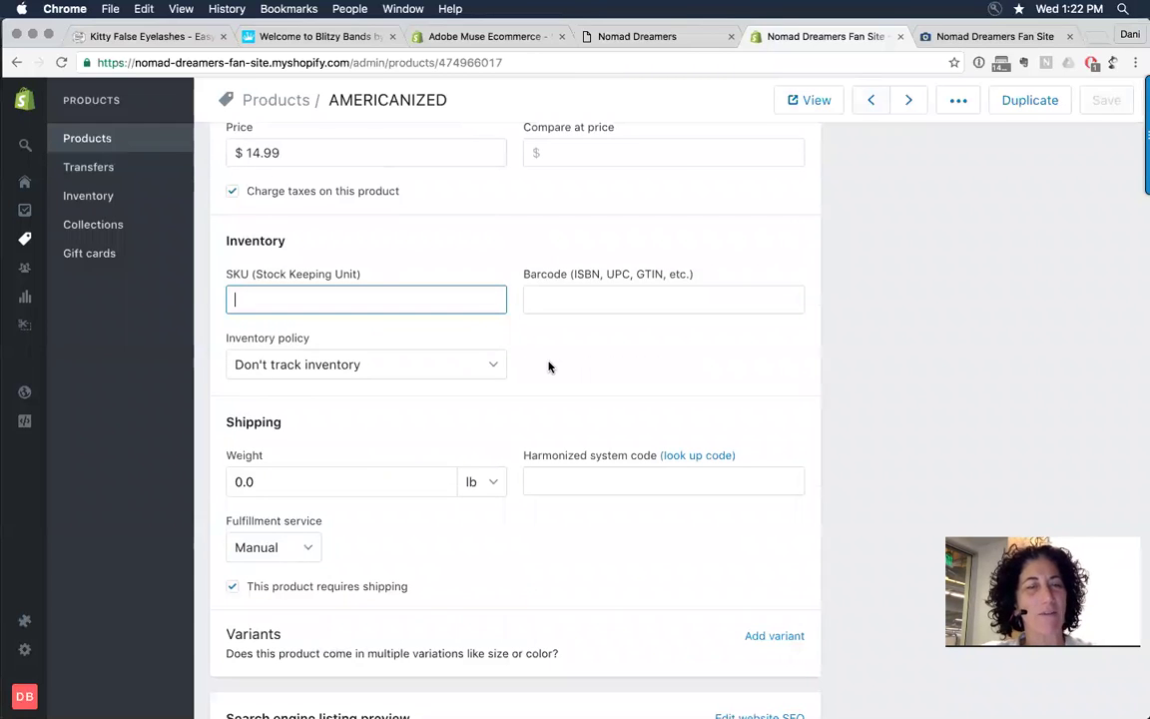
{"action": "scroll", "coordinate": [548, 367], "scroll_direction": "down", "scroll_amount": 1}
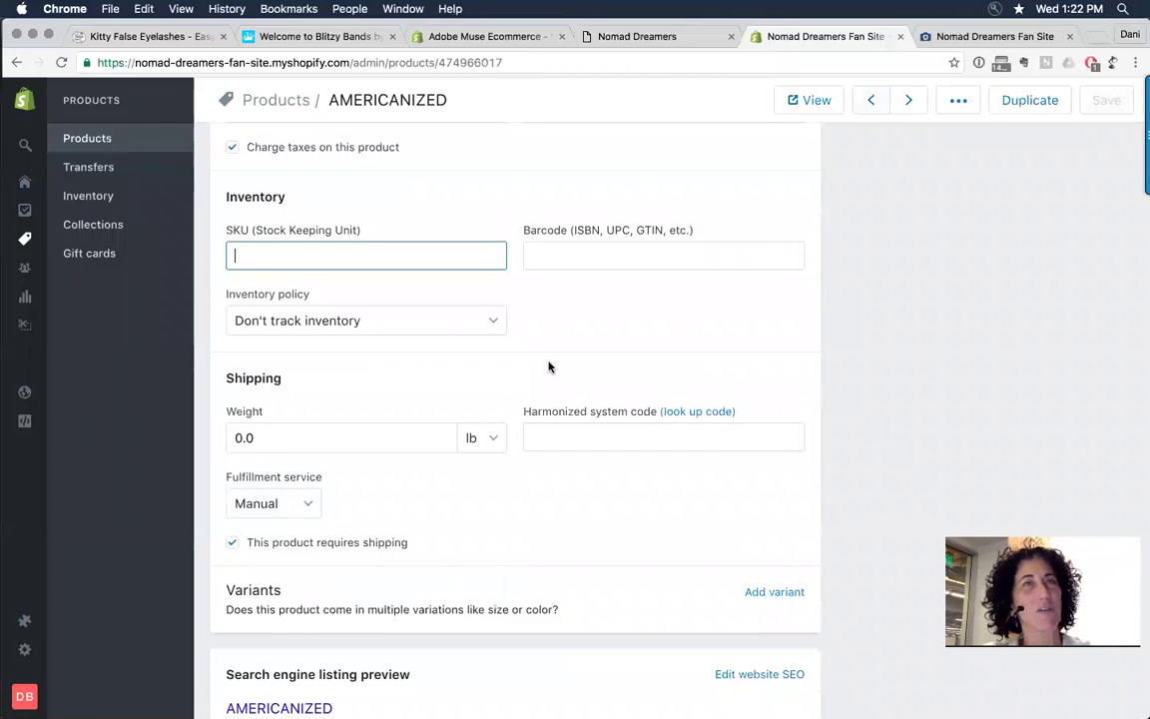
Examine the product's collections, variants, search engine listing and visibility options for the Buy button and Online store
{"action": "scroll", "coordinate": [548, 366], "scroll_direction": "up", "scroll_amount": 7}
{"action": "scroll", "coordinate": [548, 367], "scroll_direction": "down", "scroll_amount": 2}
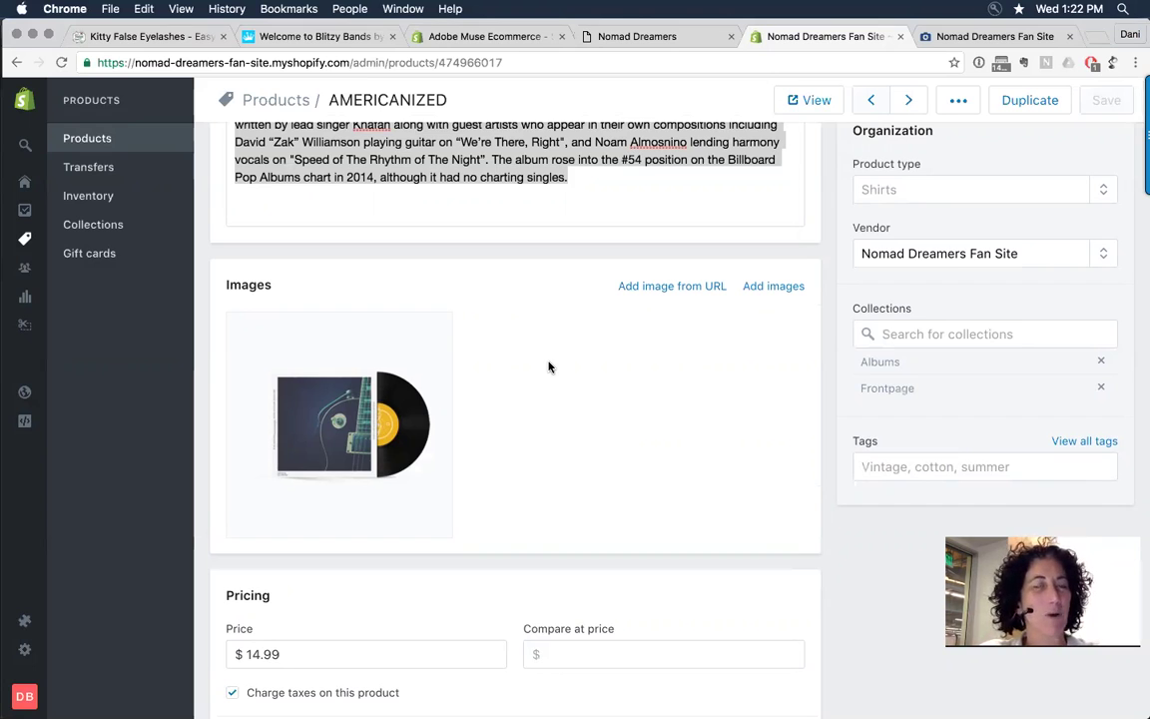
{"action": "scroll", "coordinate": [548, 366], "scroll_direction": "down", "scroll_amount": 10}
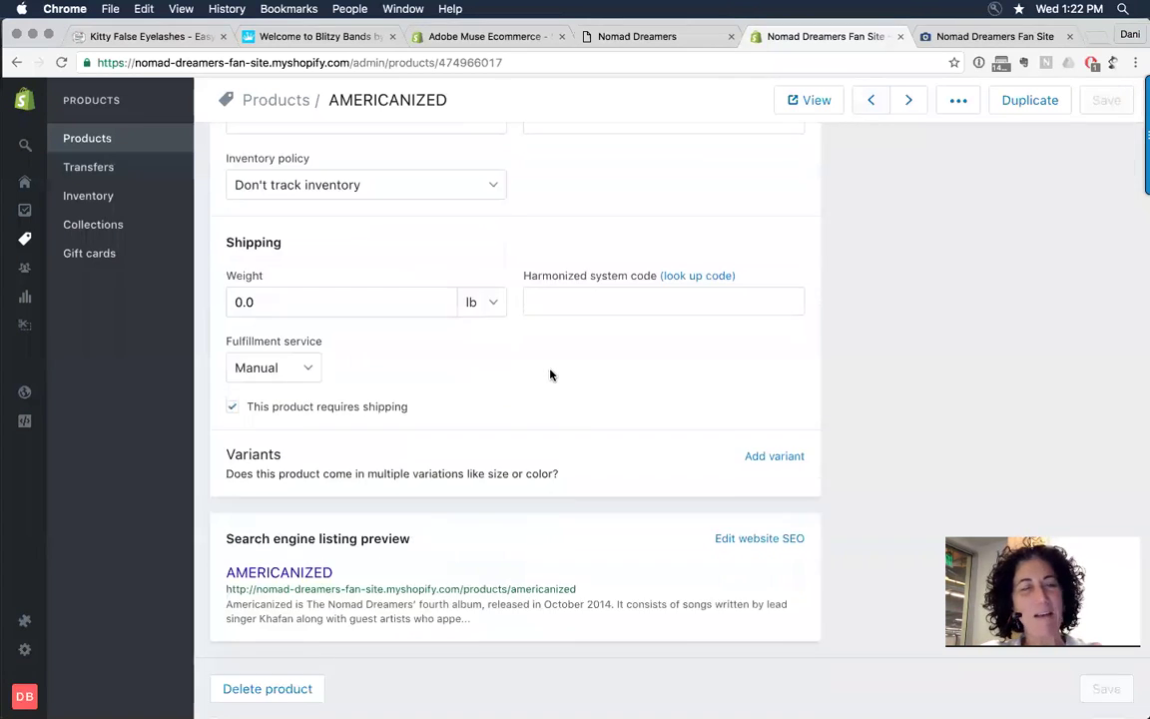
{"action": "scroll", "coordinate": [550, 374], "scroll_direction": "up", "scroll_amount": 10}
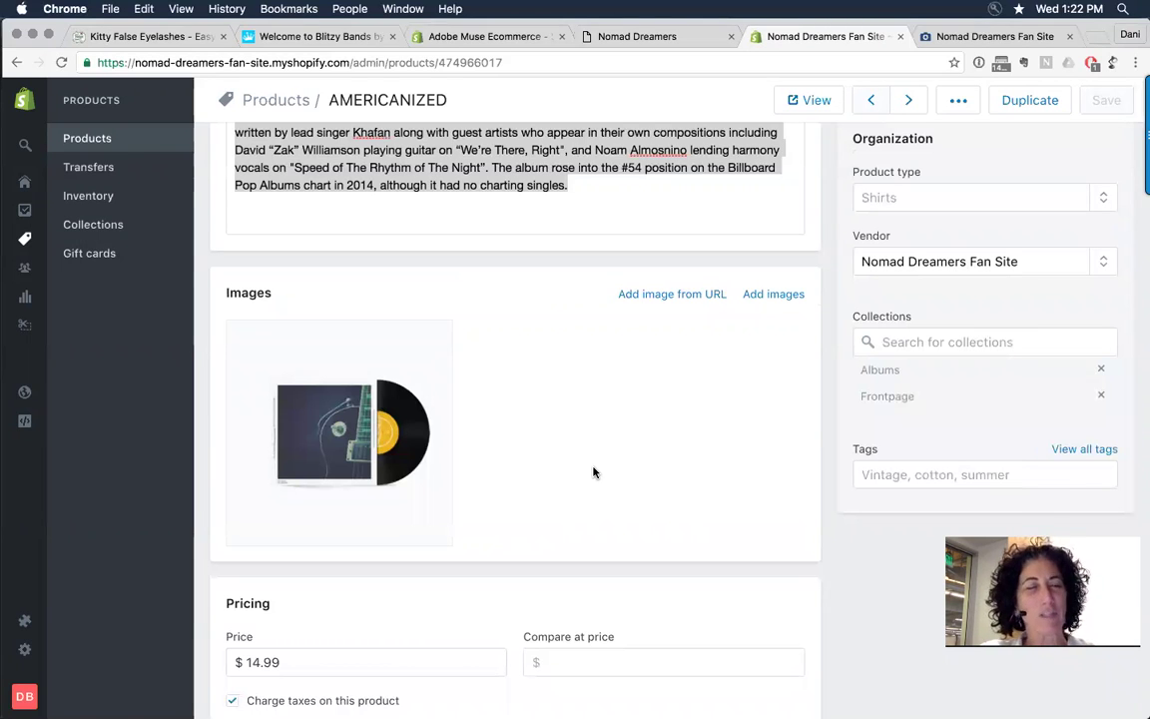
{"action": "scroll", "coordinate": [593, 472], "scroll_direction": "down", "scroll_amount": 2}
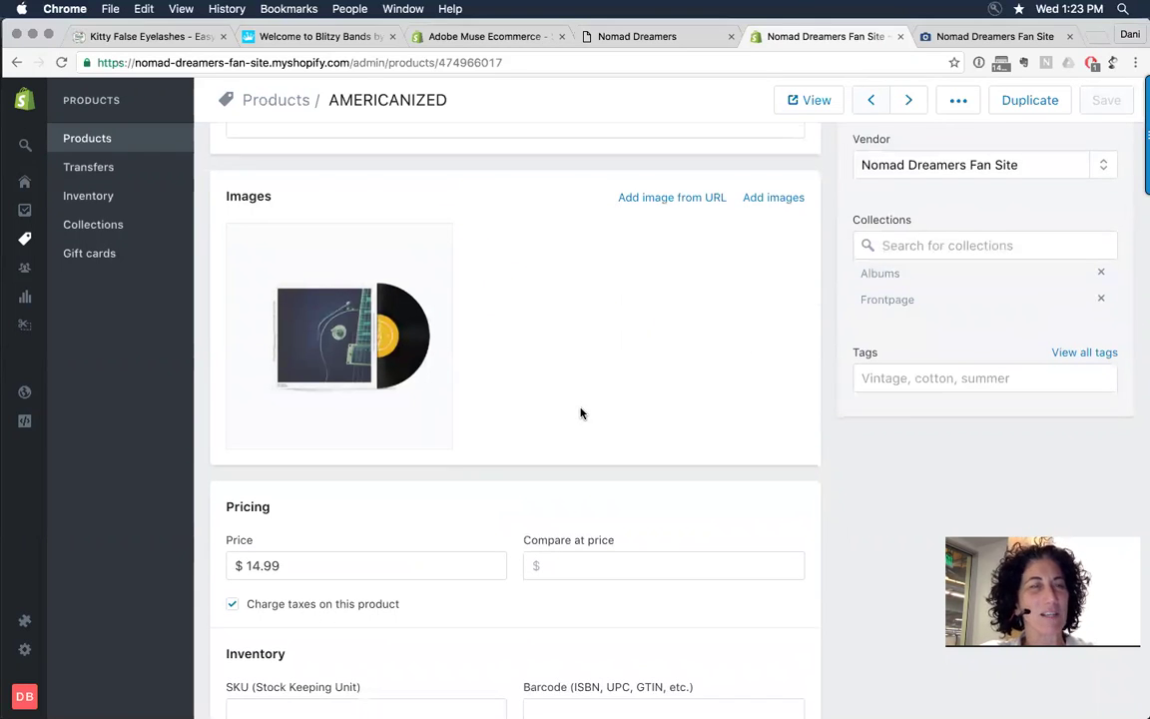
{"action": "scroll", "coordinate": [580, 411], "scroll_direction": "down", "scroll_amount": 1}
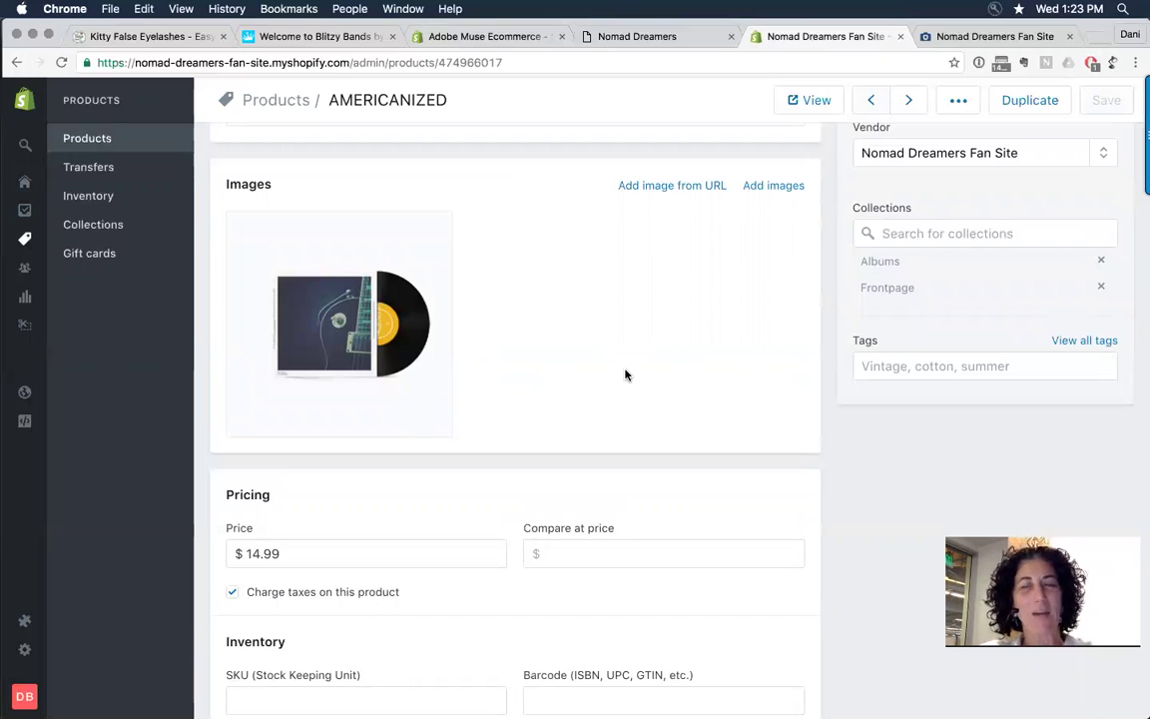
{"action": "scroll", "coordinate": [625, 376], "scroll_direction": "up", "scroll_amount": 3}
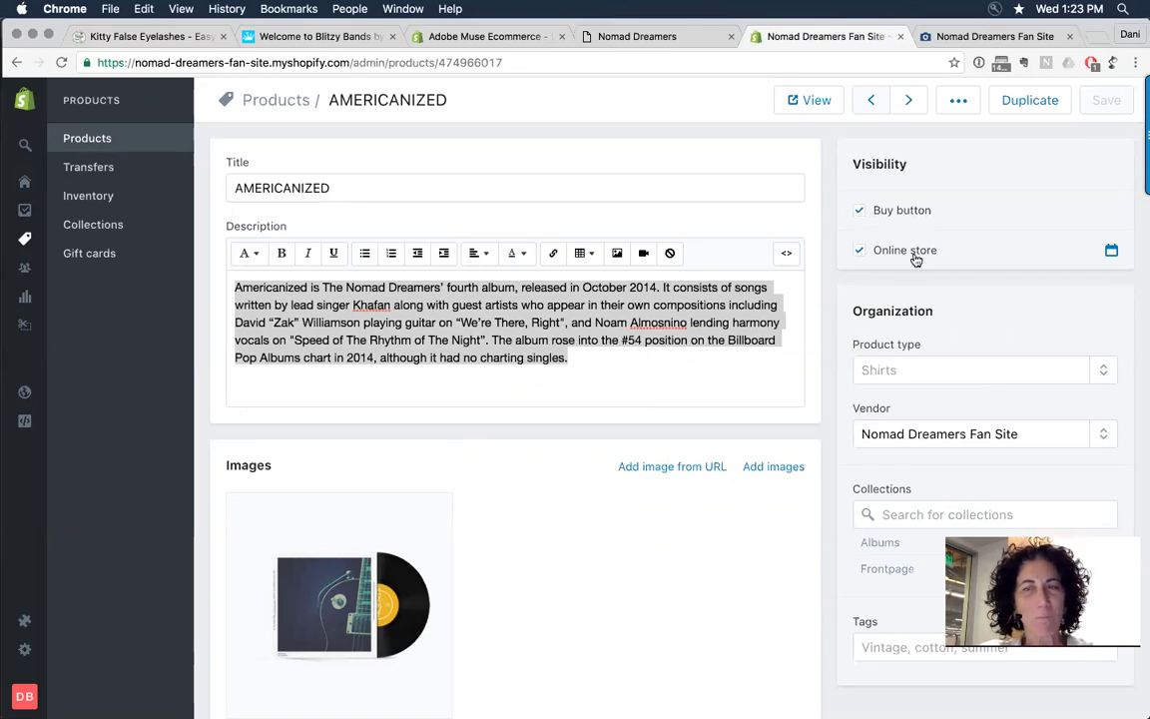
{"action": "left_click", "coordinate": [788, 163]}
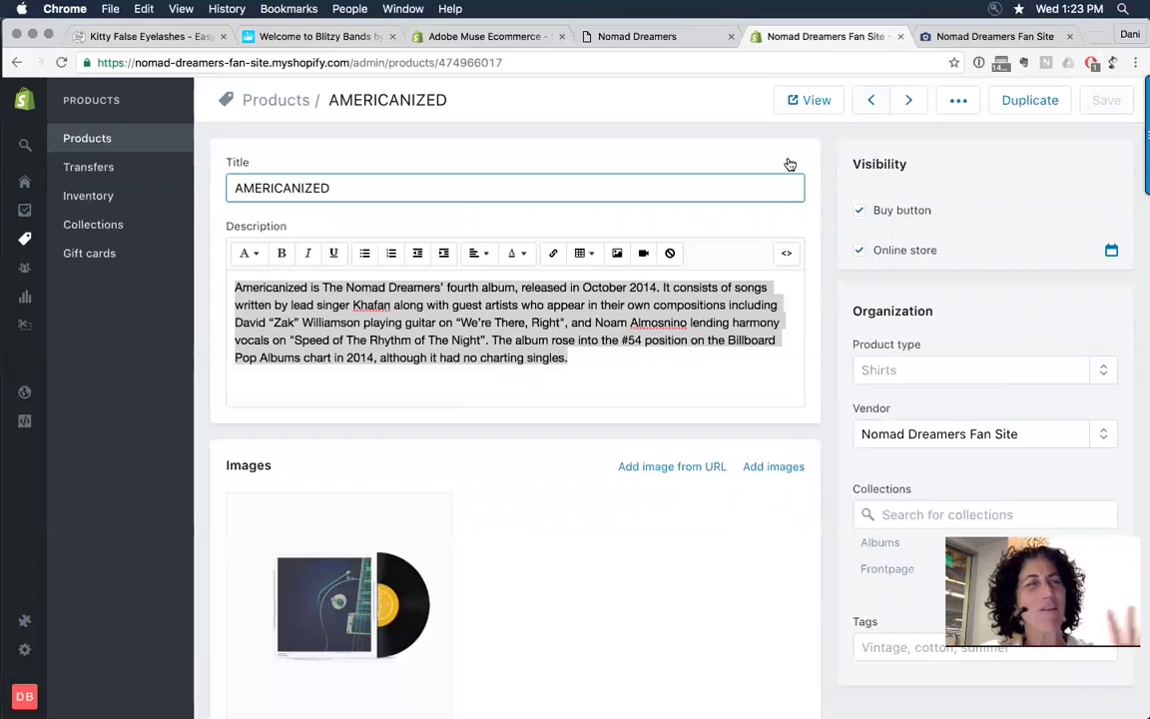
Return to the Shopify storefront, look through its home page sections and open the Albums collection
{"action": "left_click", "coordinate": [975, 37]}
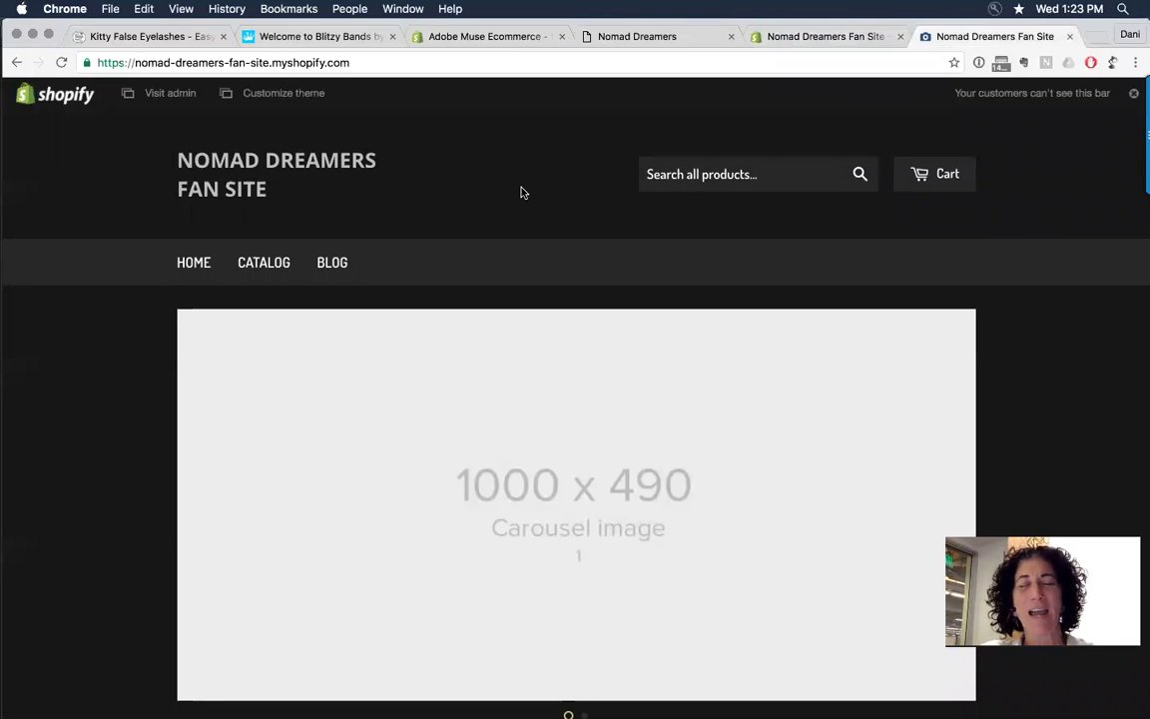
{"action": "scroll", "coordinate": [520, 191], "scroll_direction": "down", "scroll_amount": 3}
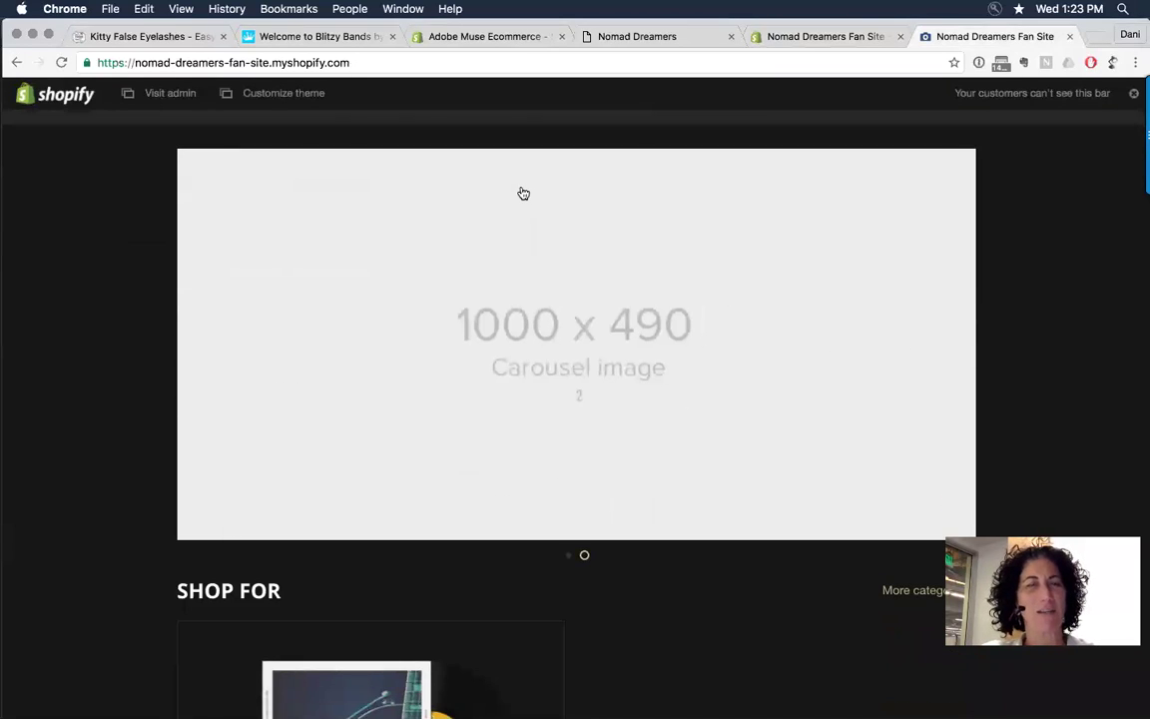
{"action": "scroll", "coordinate": [523, 192], "scroll_direction": "up", "scroll_amount": 3}
{"action": "scroll", "coordinate": [523, 193], "scroll_direction": "down", "scroll_amount": 8}
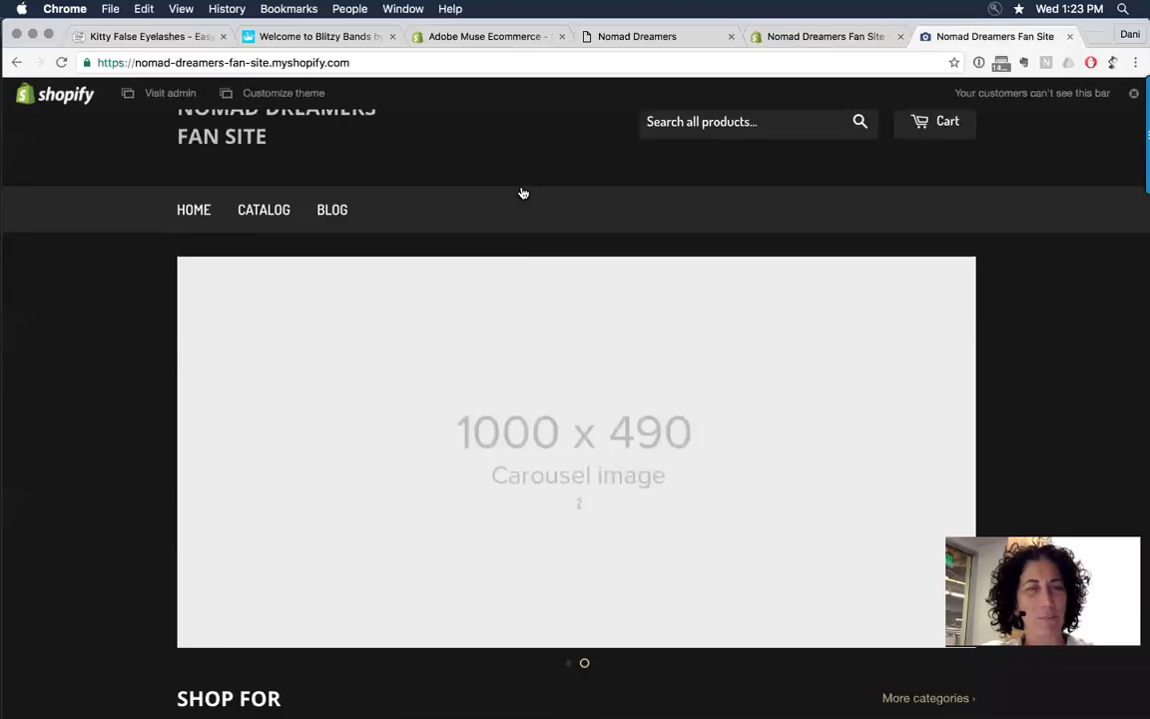
{"action": "scroll", "coordinate": [734, 405], "scroll_direction": "down", "scroll_amount": 3}
{"action": "scroll", "coordinate": [735, 405], "scroll_direction": "down", "scroll_amount": 2}
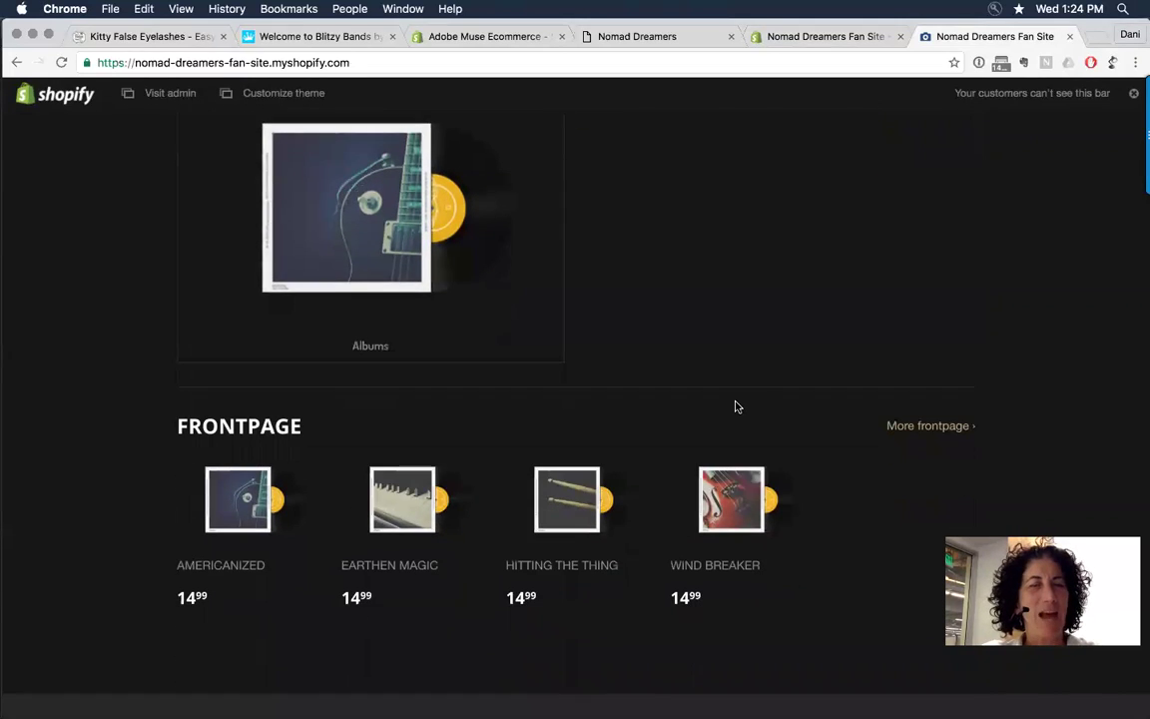
{"action": "scroll", "coordinate": [750, 274], "scroll_direction": "up", "scroll_amount": 3}
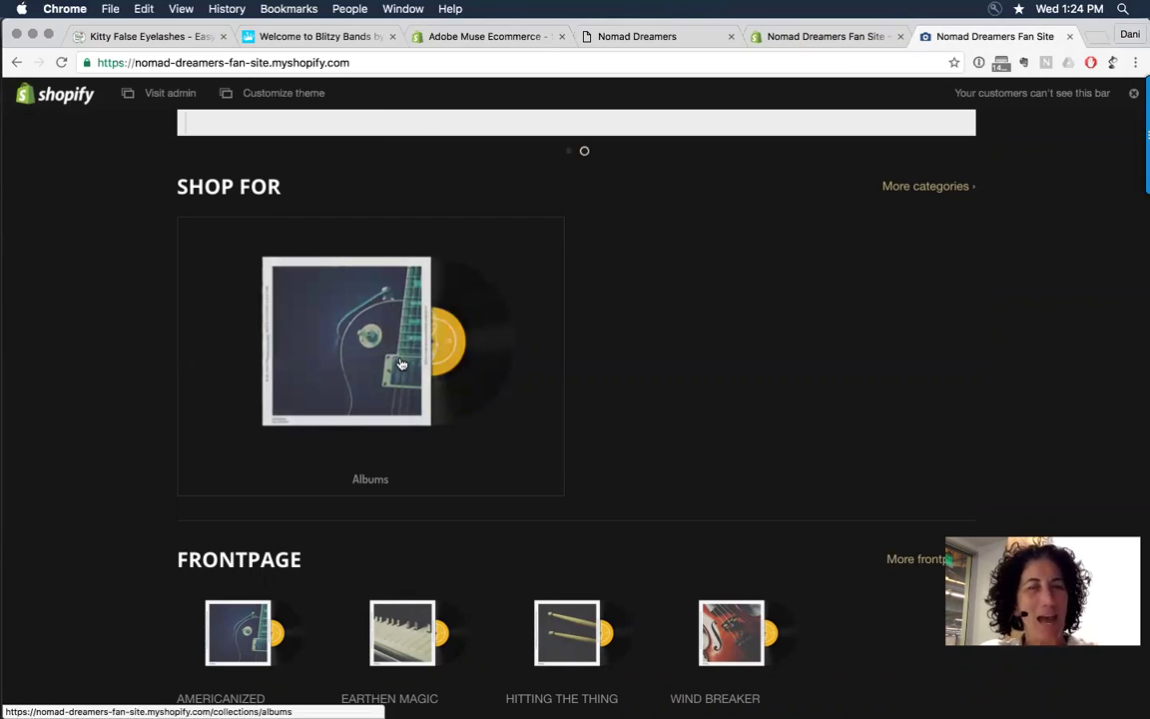
{"action": "left_click", "coordinate": [482, 402]}
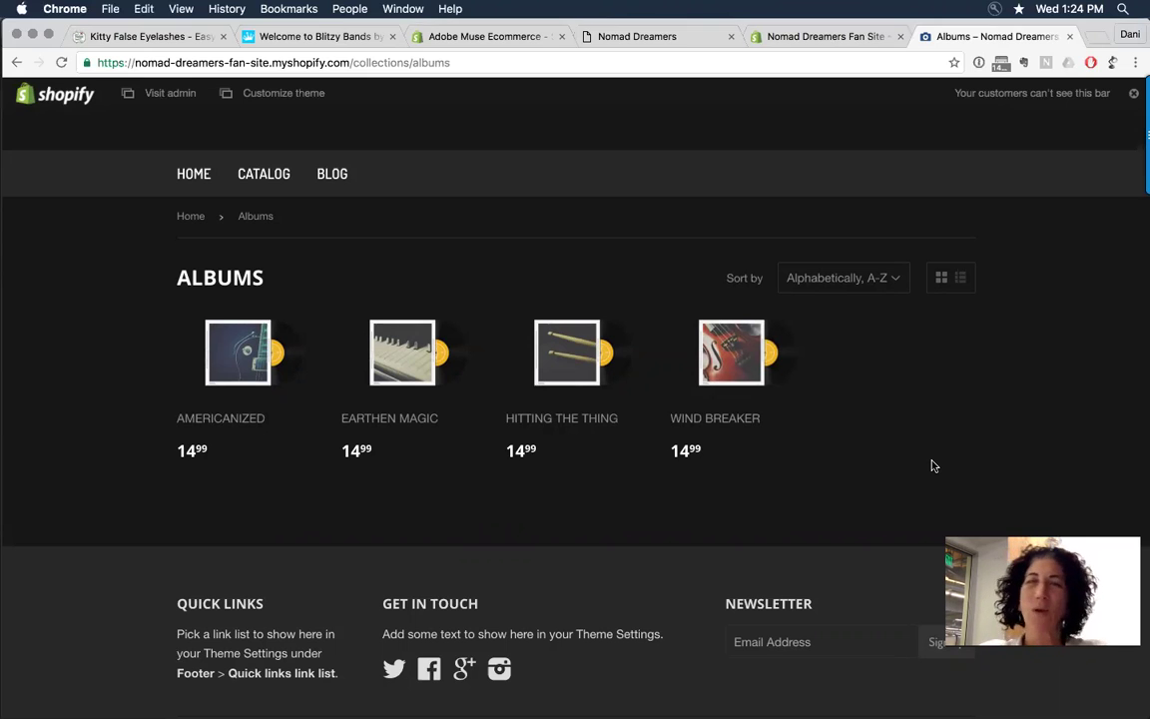
Go back to the AMERICANIZED product's admin page and select the store name nomad-dreamers-fan-site in its web address
{"action": "left_click", "coordinate": [828, 37]}
{"action": "left_click", "coordinate": [510, 380]}
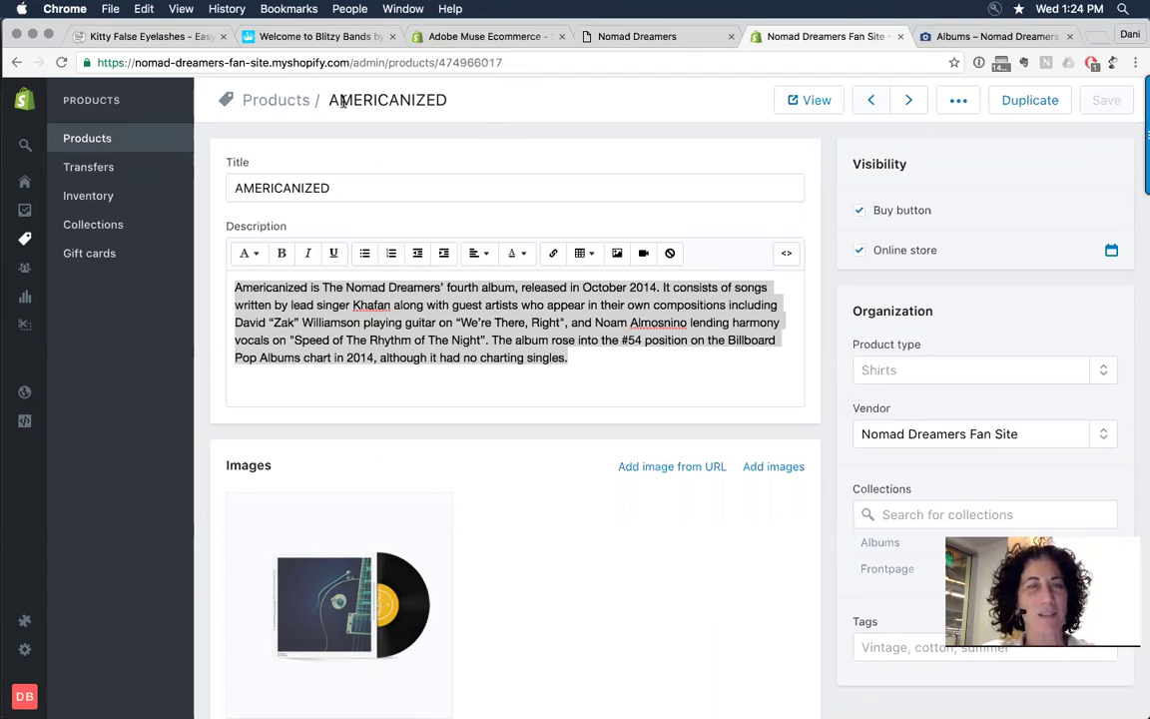
{"action": "double_click", "coordinate": [377, 99]}
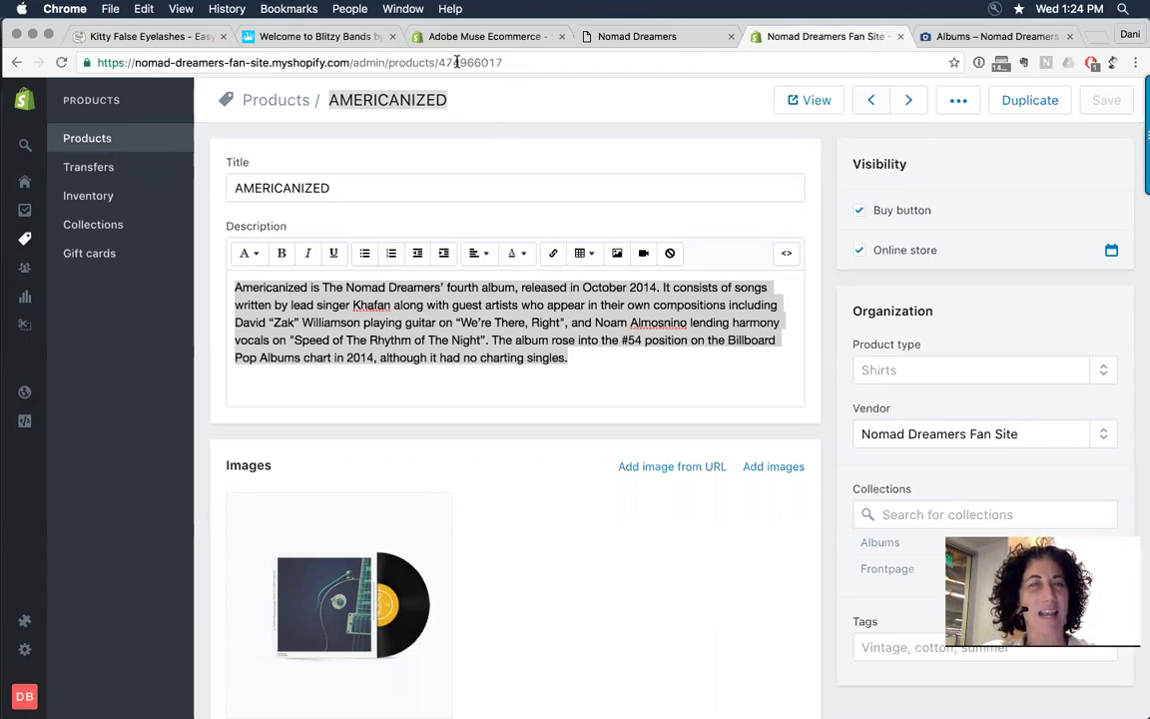
{"action": "left_click", "coordinate": [426, 59]}
{"action": "left_click", "coordinate": [482, 103]}
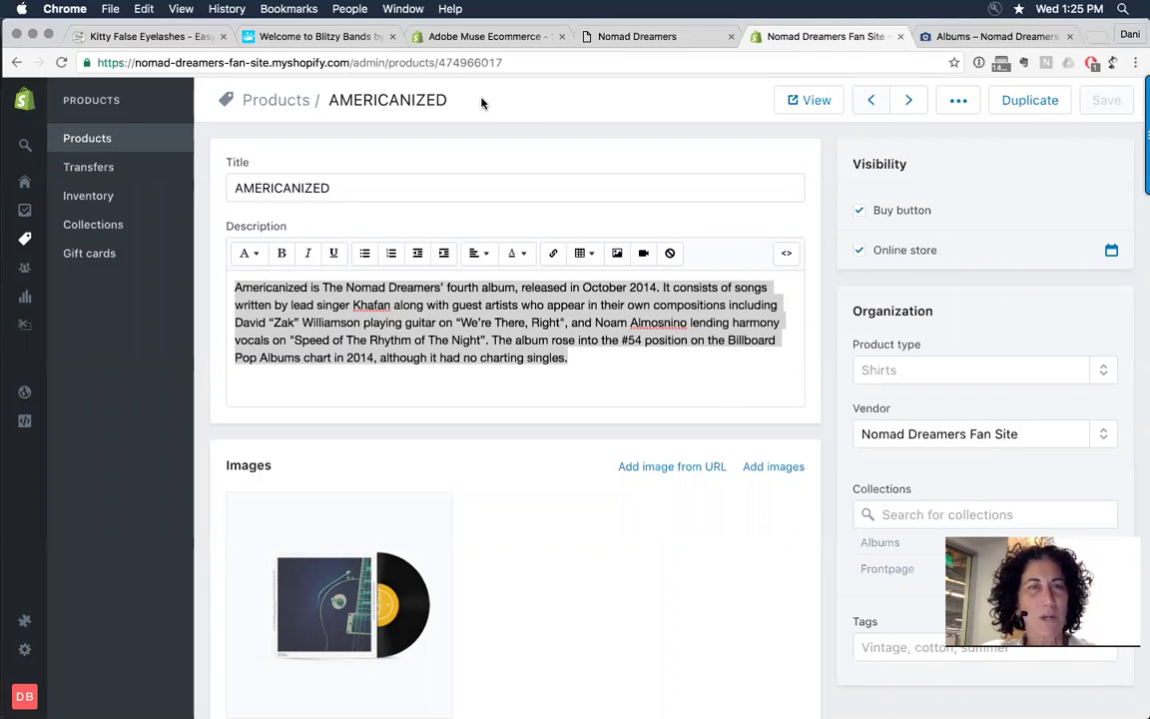
{"action": "left_click", "coordinate": [269, 62]}
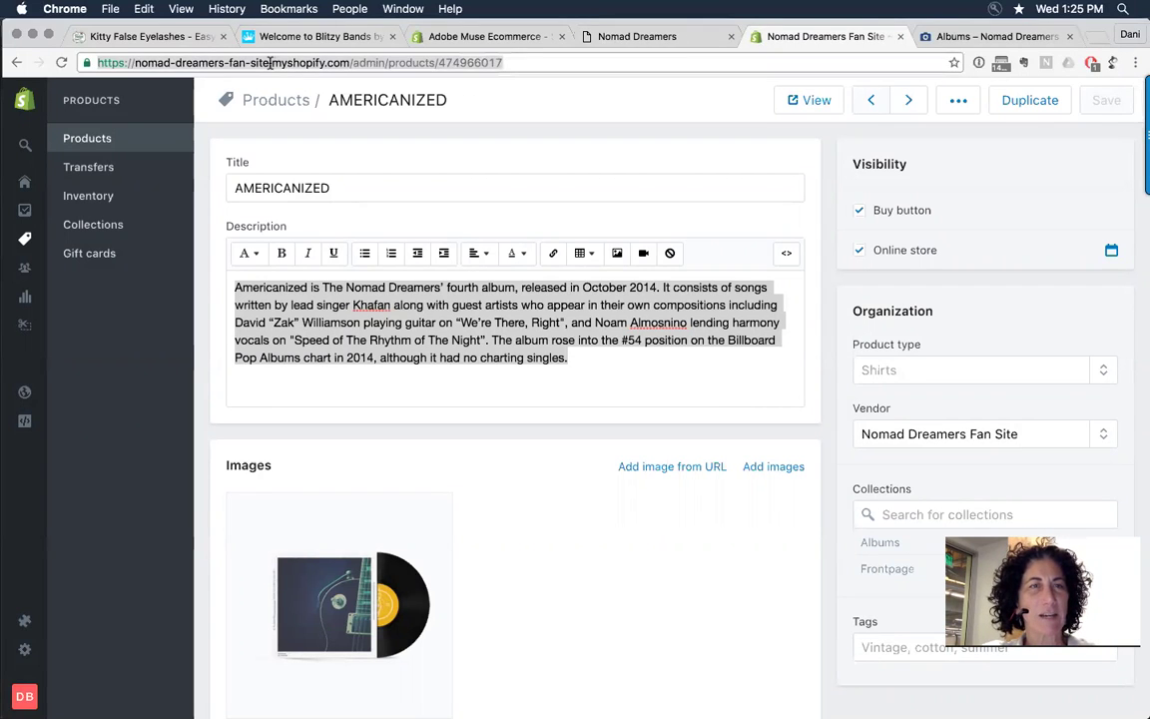
{"action": "left_click", "coordinate": [270, 62]}
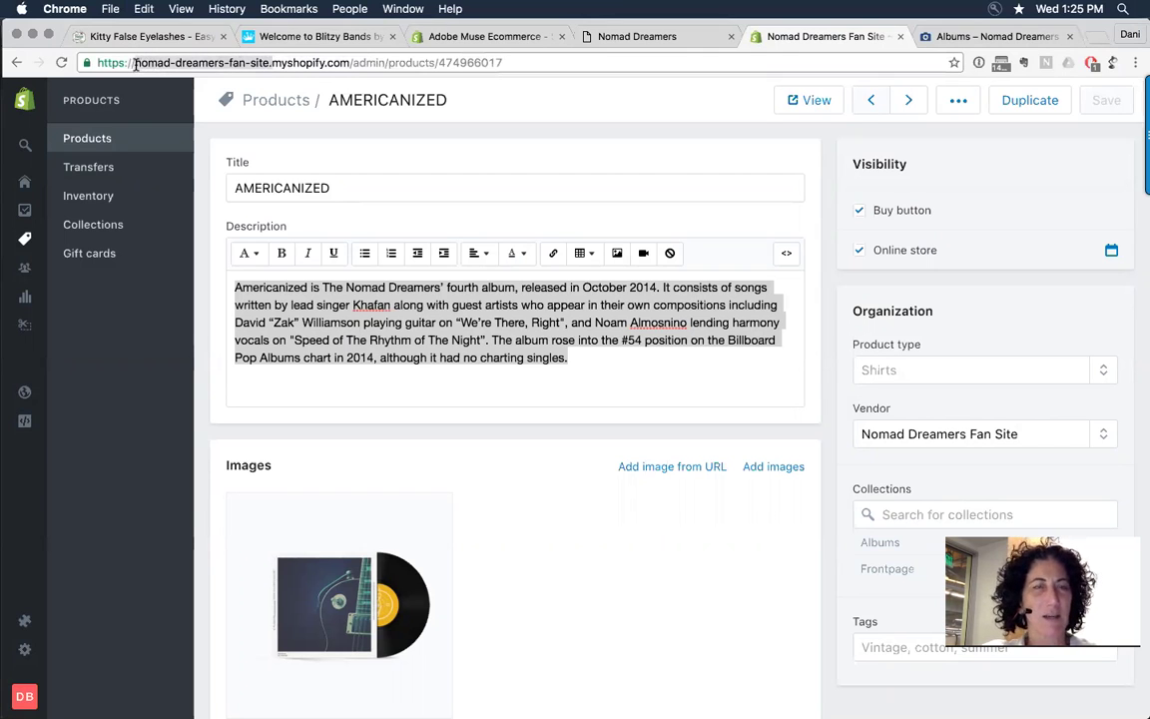
Switch to Adobe Muse, create a fluid-width site with a 960 maximum page width, and open its Home page
{"action": "key", "text": "super+Tab"}
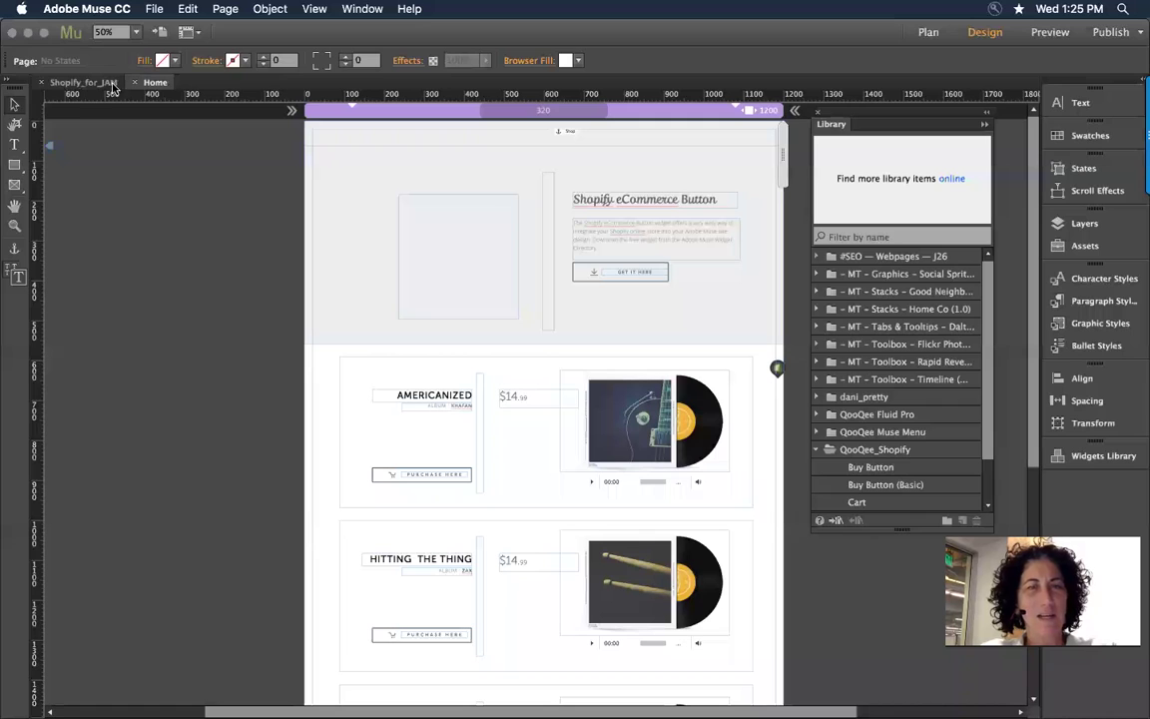
{"action": "key", "text": "super+n"}
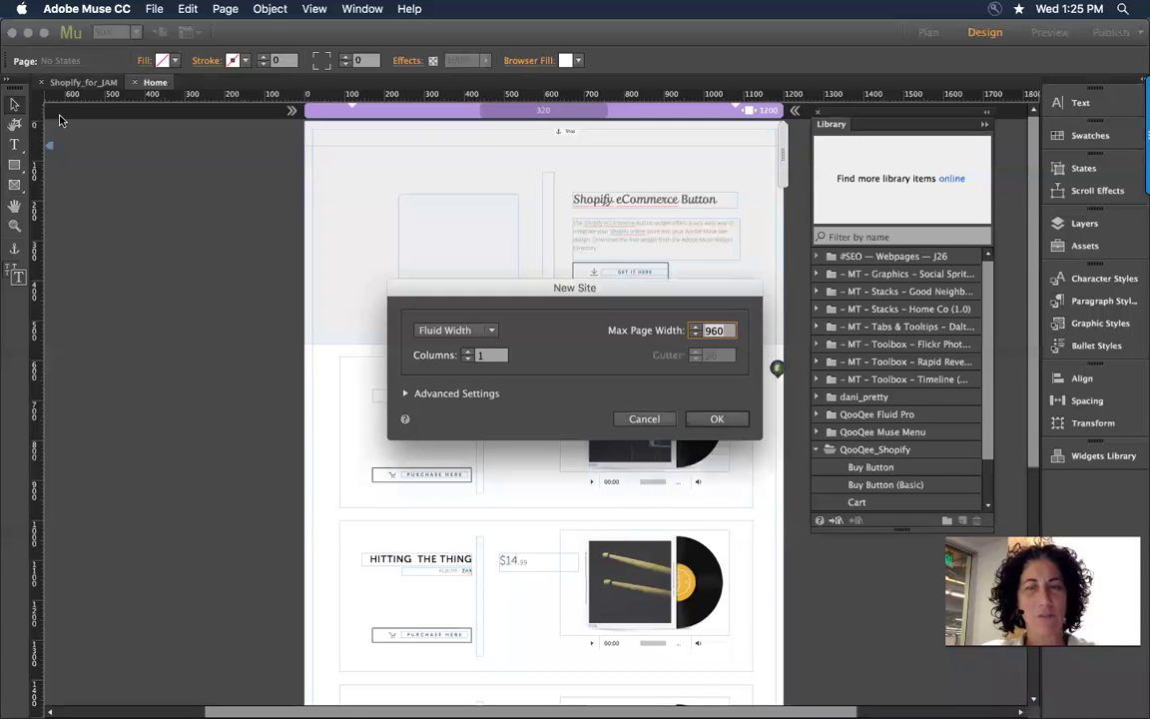
{"action": "key", "text": "Return"}
{"action": "double_click", "coordinate": [170, 183]}
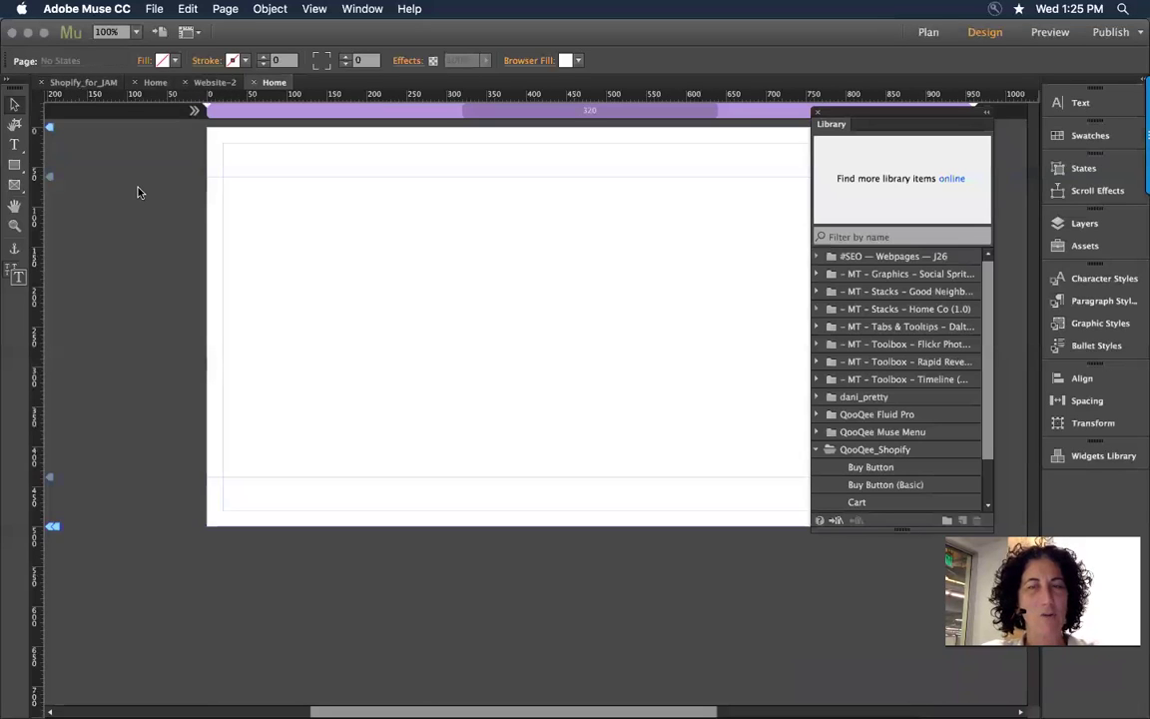
Reposition the Library and preview the QooQee_Shopify widgets Buy Button (Basic), Buy Button and Cart
{"action": "left_click_drag", "start_coordinate": [862, 118], "coordinate": [920, 122]}
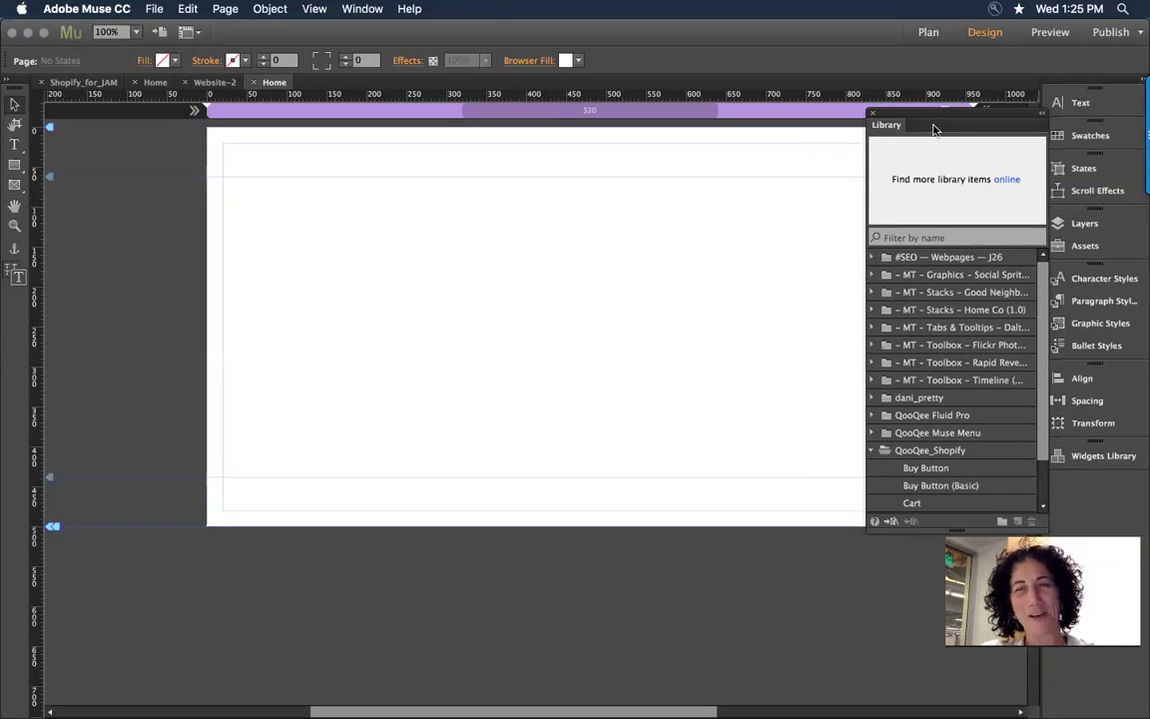
{"action": "left_click_drag", "start_coordinate": [899, 115], "coordinate": [807, 102]}
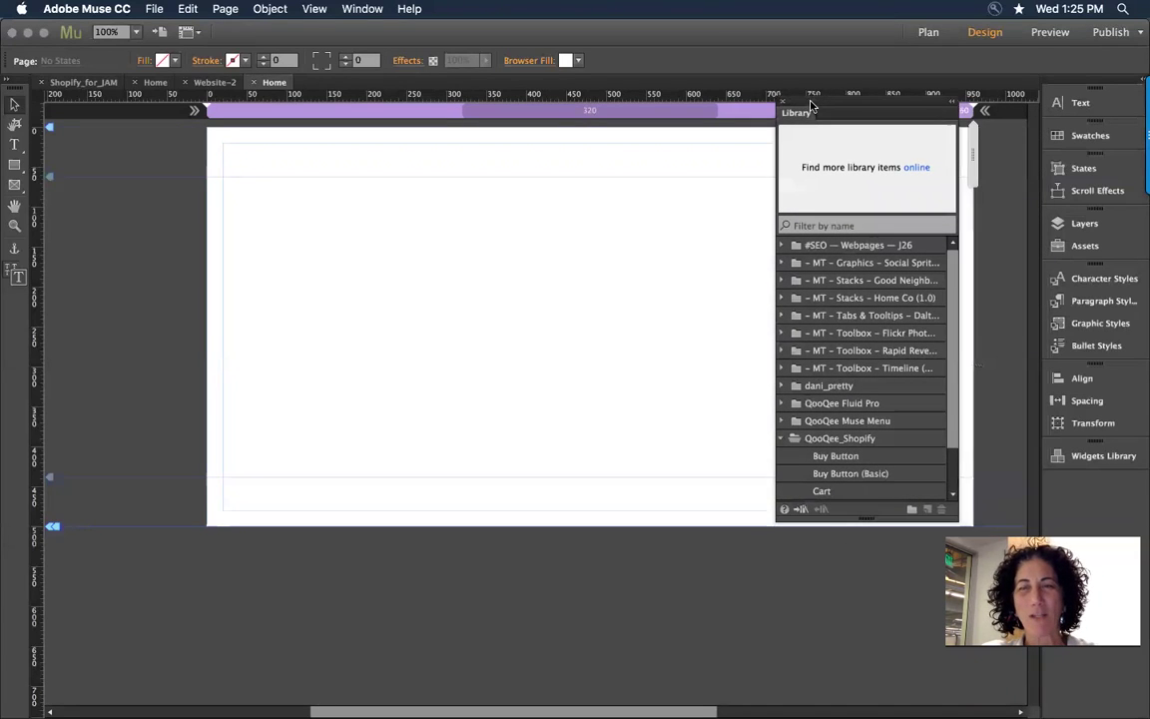
{"action": "left_click", "coordinate": [827, 473]}
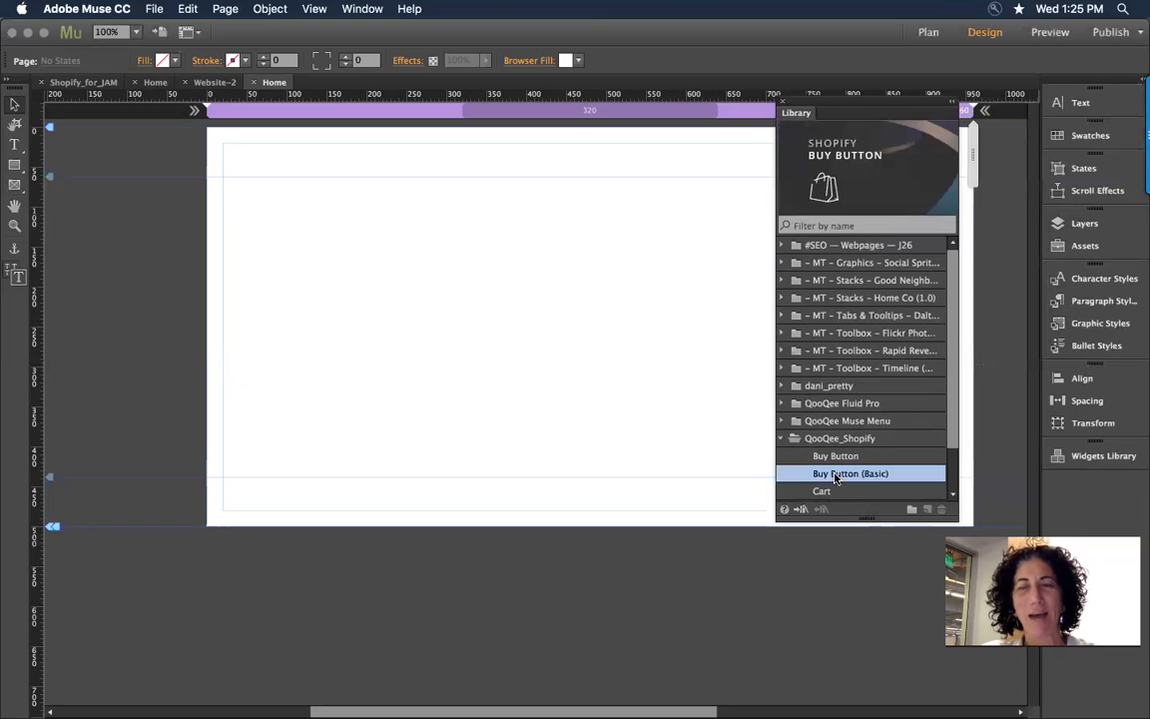
{"action": "left_click", "coordinate": [834, 456]}
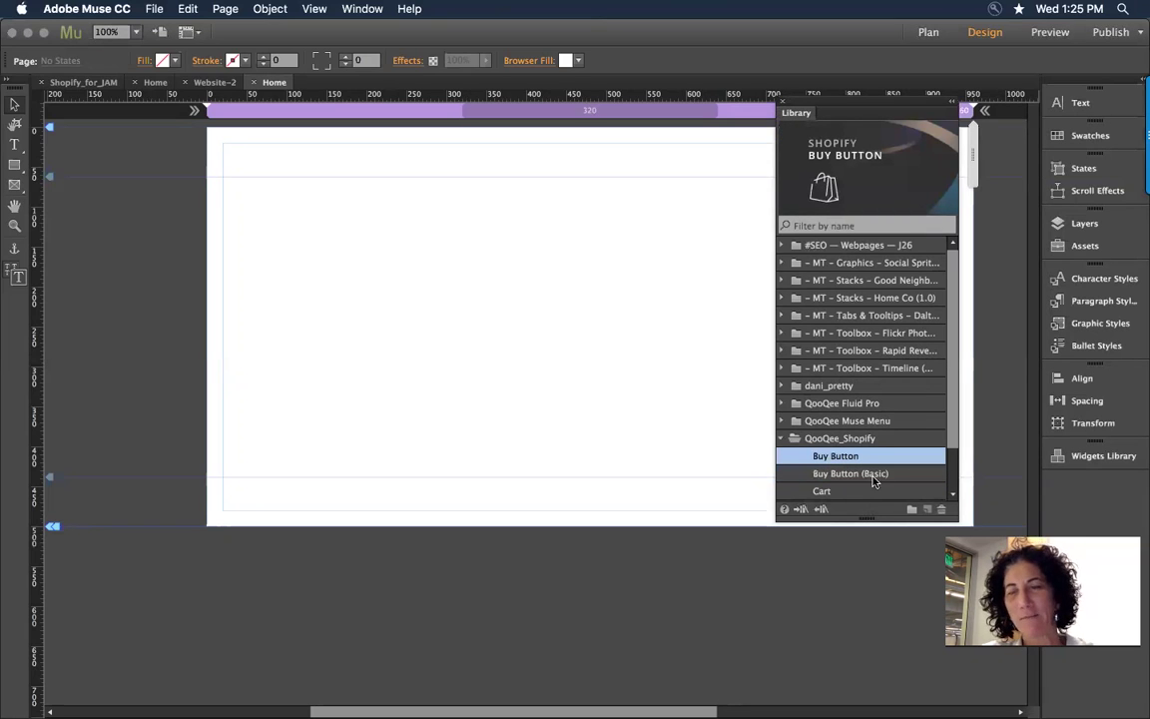
{"action": "left_click", "coordinate": [831, 492]}
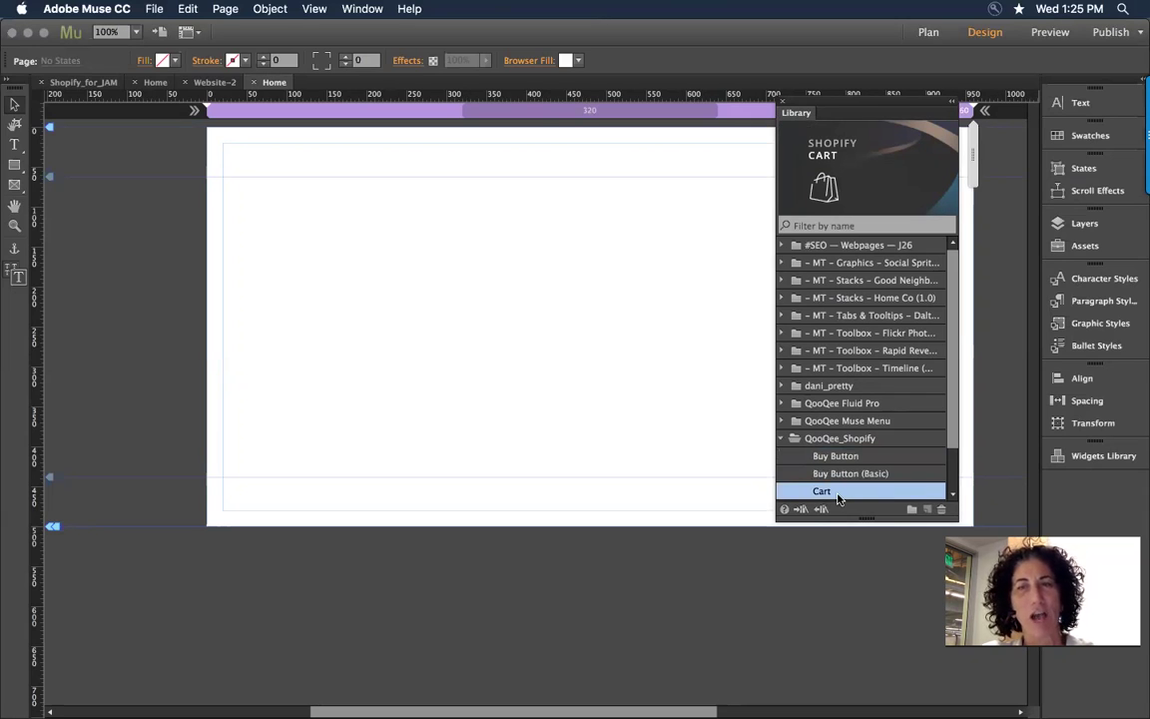
Place the QooQee_Shopify Buy Button widget across the page's upper-left edge and set its store name to nomad-dreamers-fan-site
{"action": "left_click", "coordinate": [844, 457]}
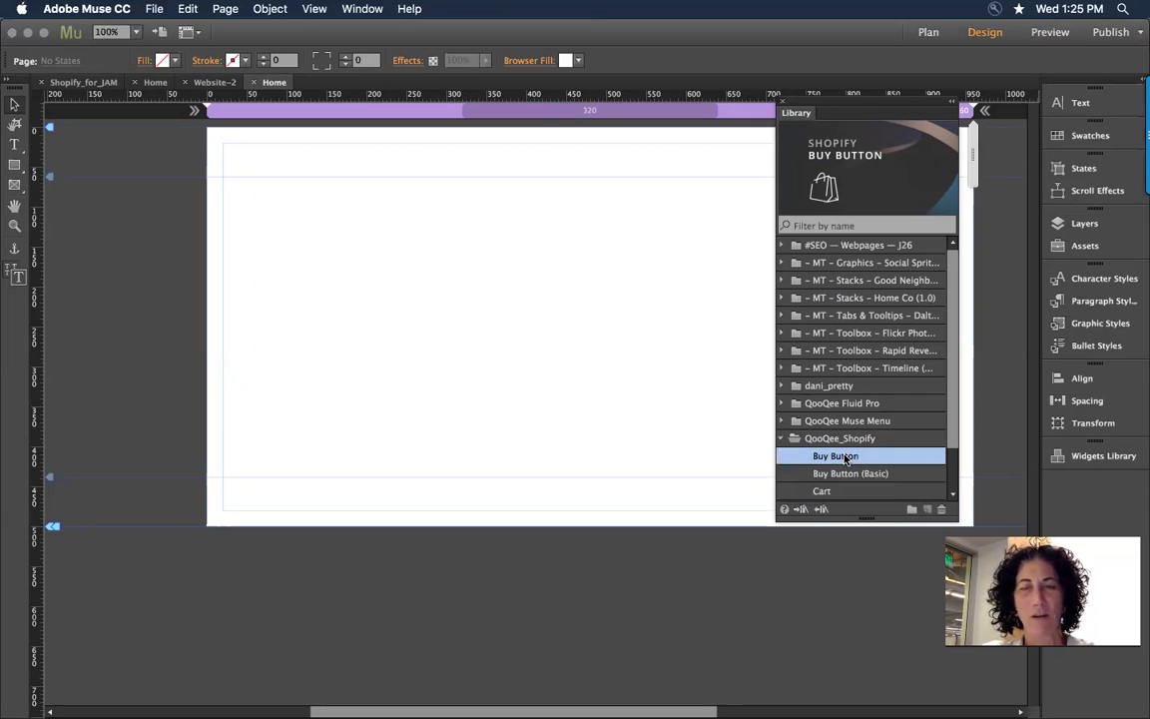
{"action": "left_click_drag", "start_coordinate": [846, 458], "coordinate": [160, 168]}
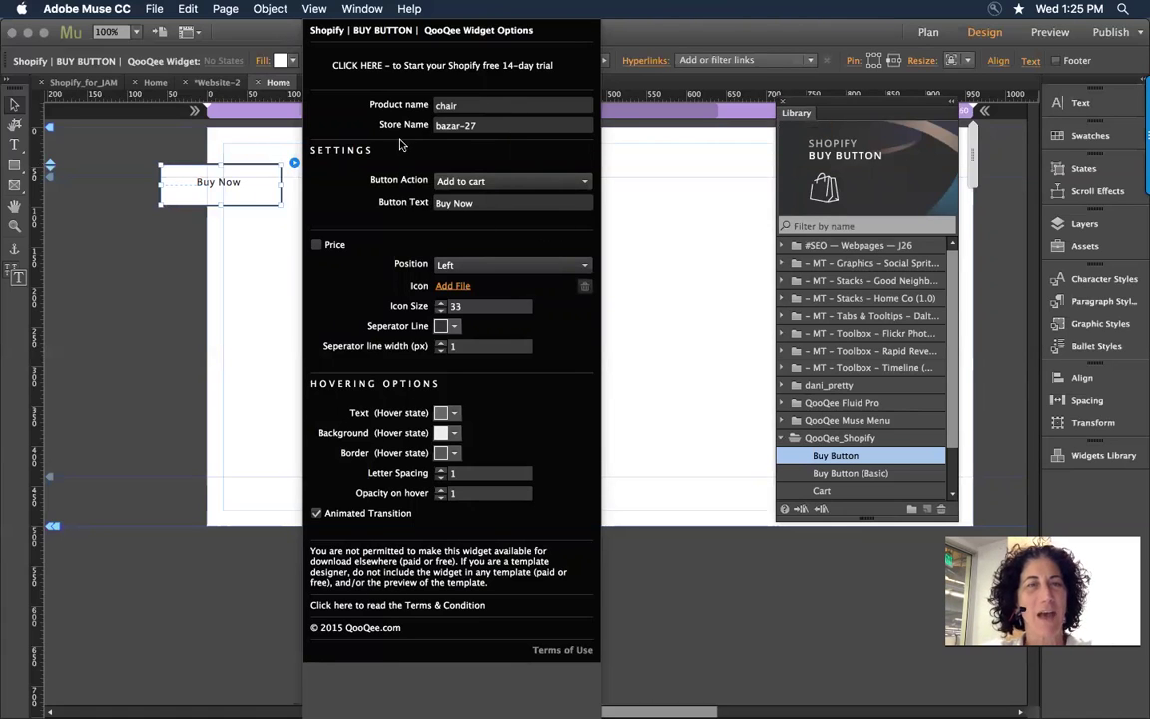
{"action": "left_click", "coordinate": [499, 126]}
{"action": "key", "text": "super+a"}
{"action": "type", "text": "nomad-dreamers-fan-site."}
{"action": "key", "text": "BackSpace"}
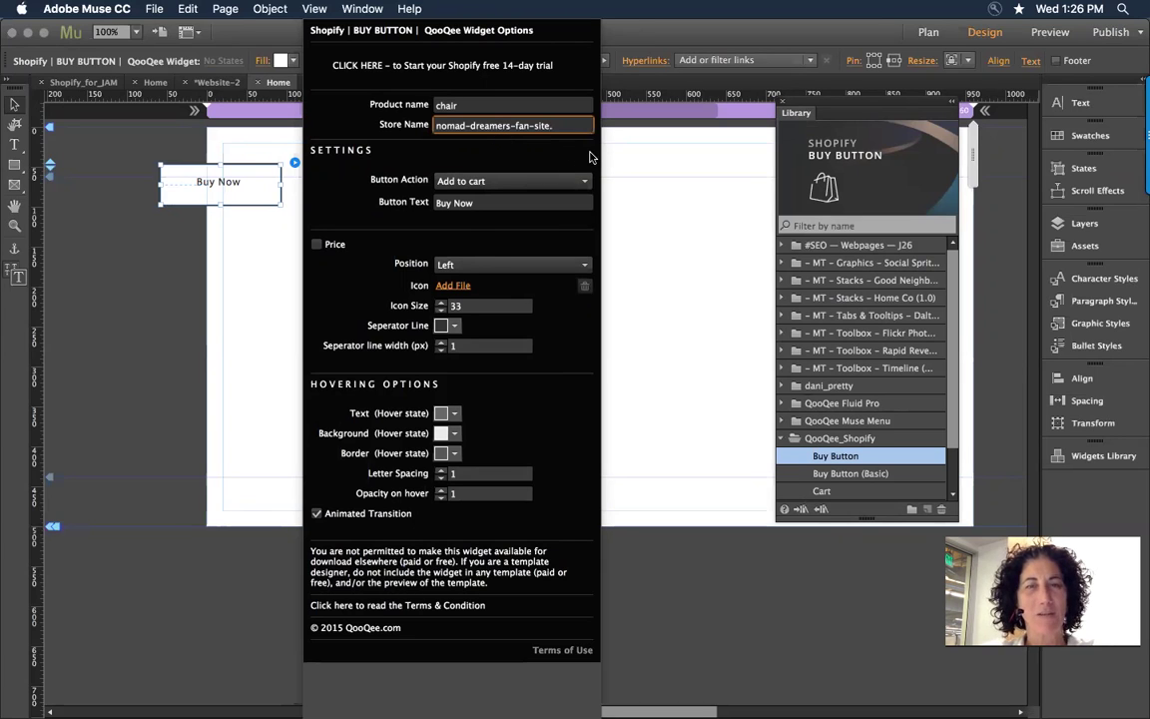
Copy the product title AMERICANIZED from the Shopify admin page in Chrome and use it as the Muse widget's product name
{"action": "key", "text": "super+Tab"}
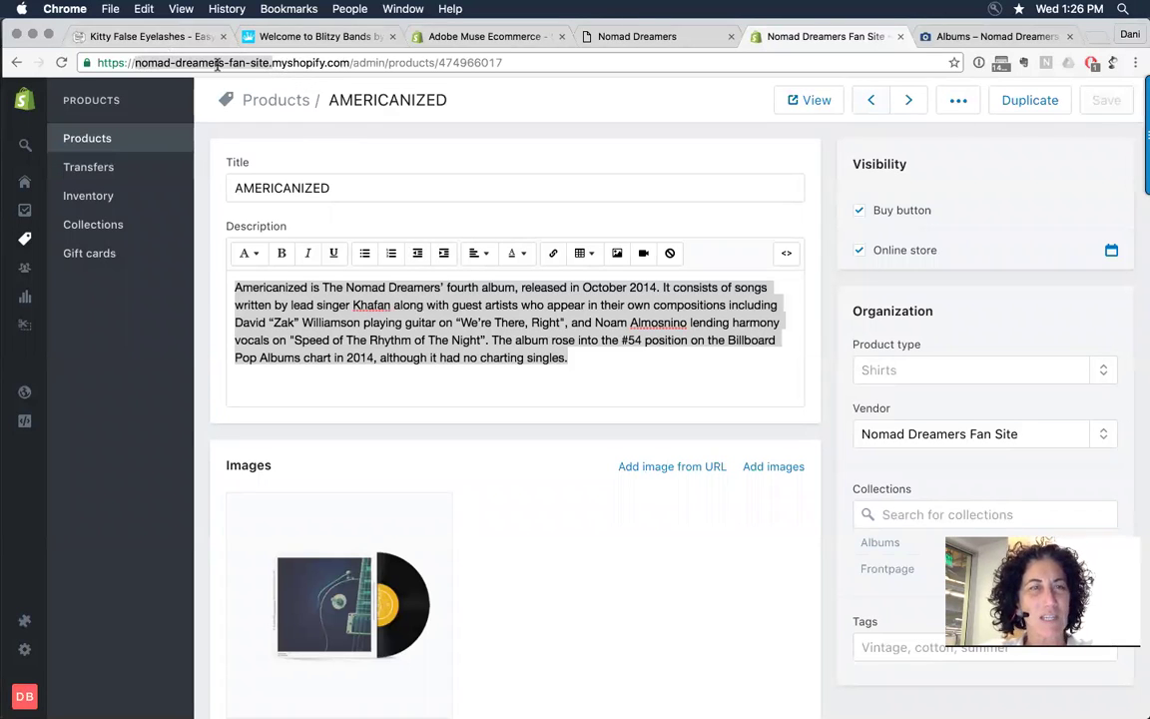
{"action": "double_click", "coordinate": [473, 63]}
{"action": "double_click", "coordinate": [392, 100]}
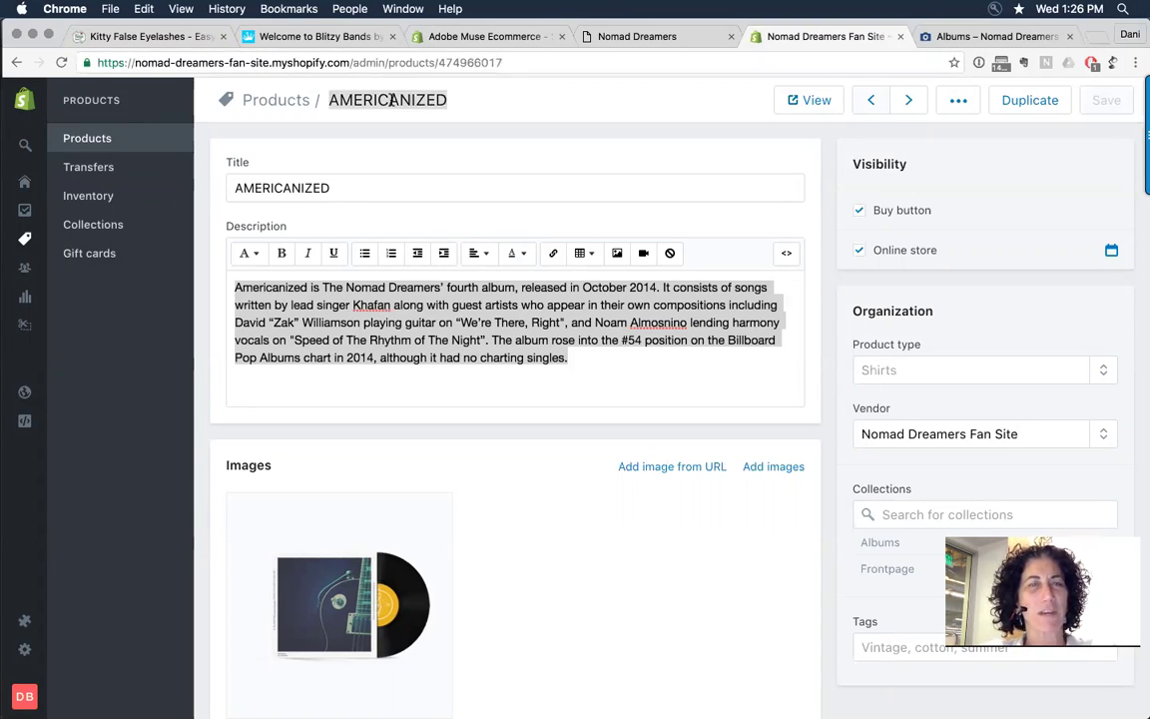
{"action": "key", "text": "super+c"}
{"action": "left_click", "coordinate": [513, 104]}
{"action": "key", "text": "super+Tab"}
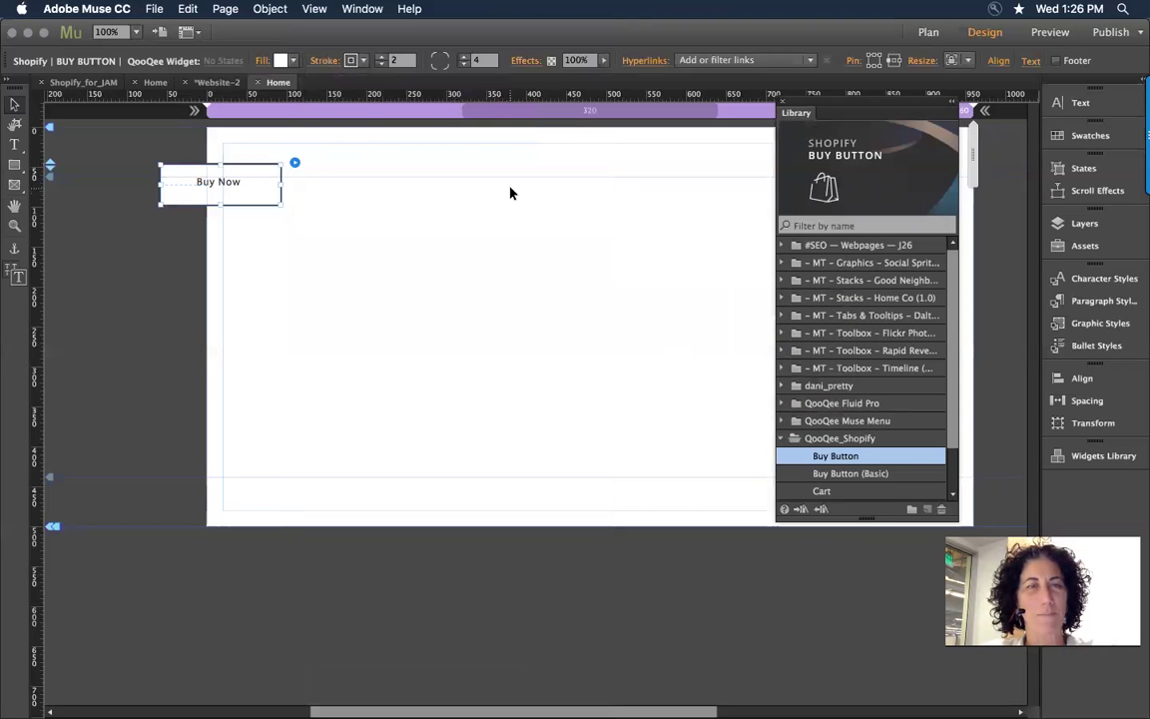
{"action": "left_click", "coordinate": [294, 164]}
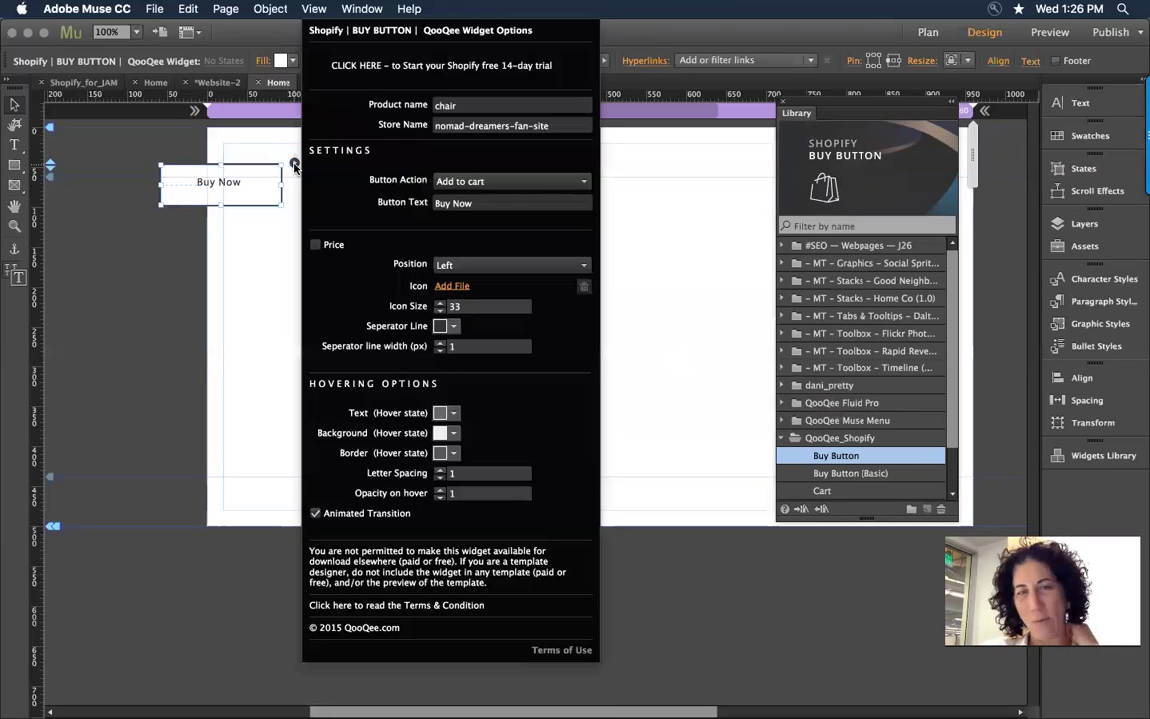
{"action": "double_click", "coordinate": [500, 105]}
{"action": "key", "text": "super+v"}
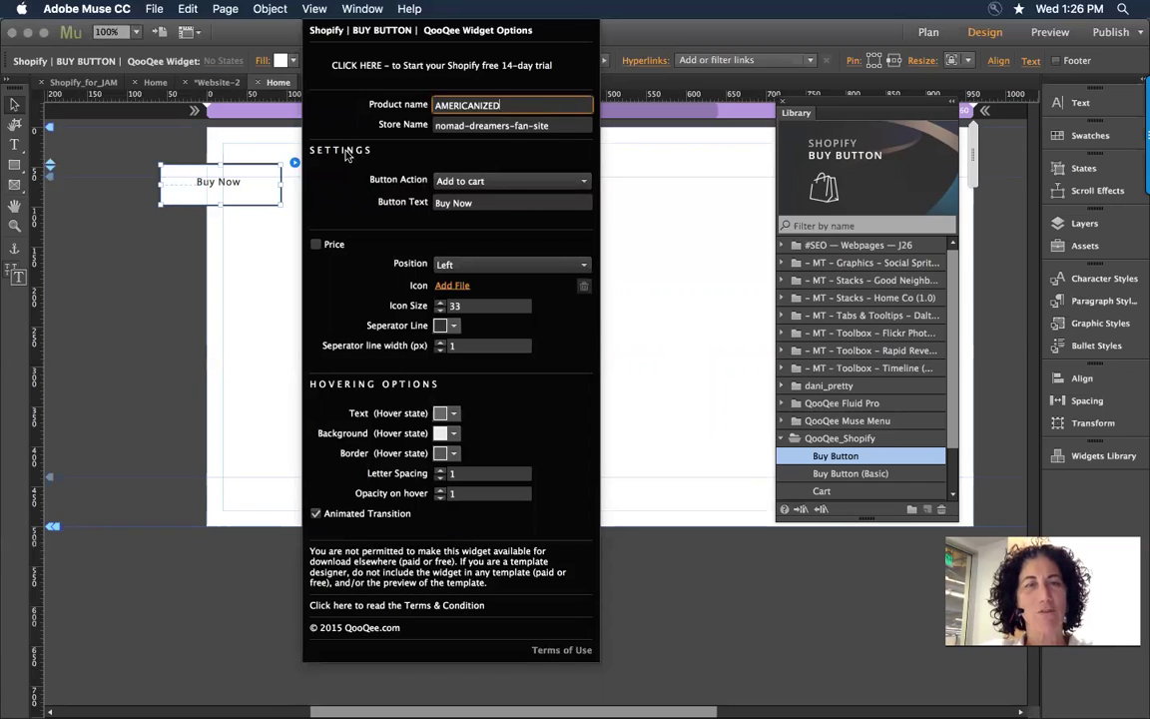
Go through the widget's button action choices and choose Add to cart
{"action": "left_click", "coordinate": [471, 182]}
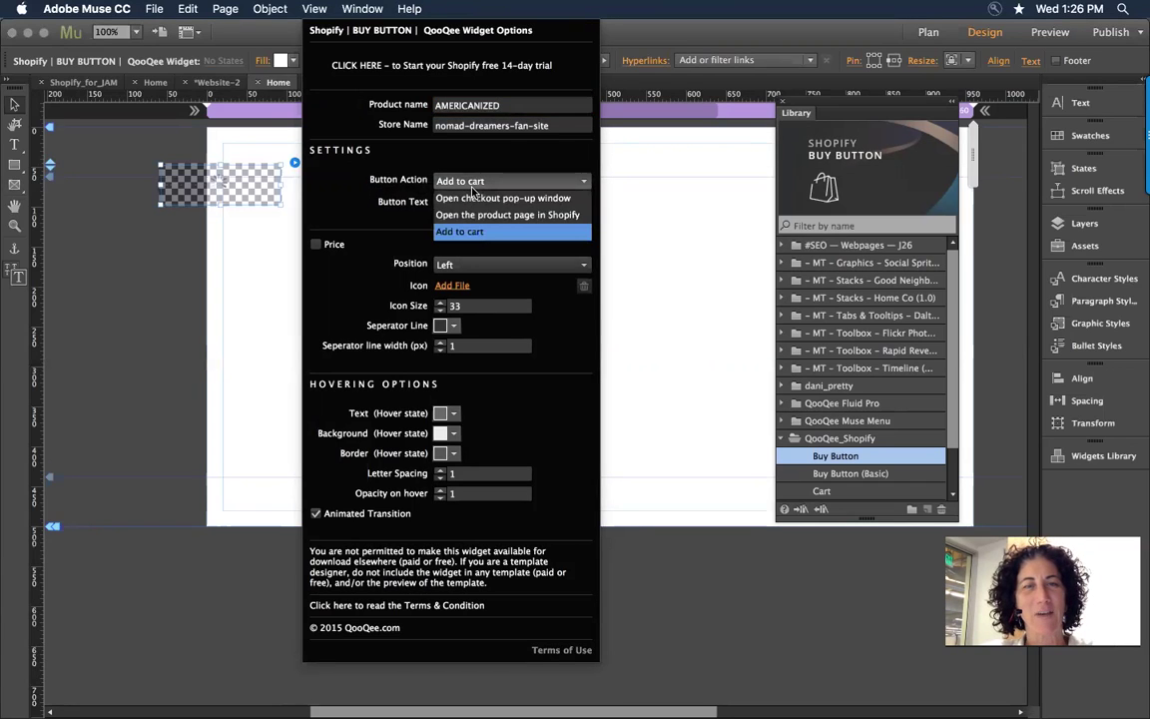
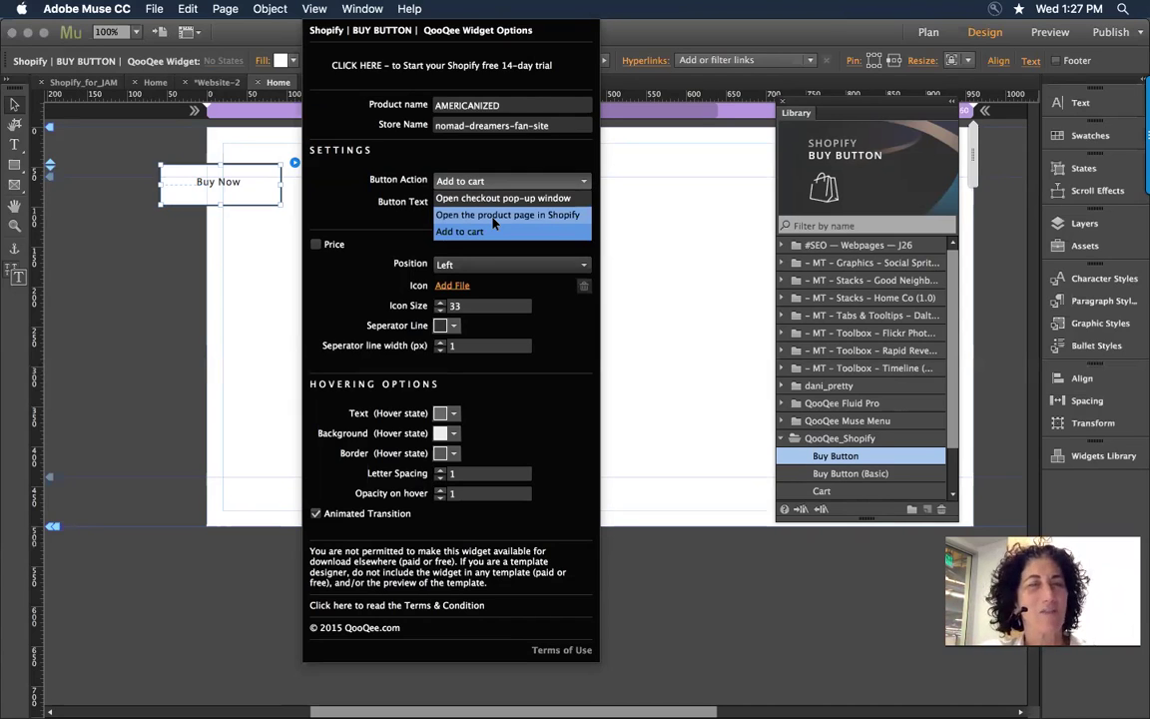
{"action": "left_click", "coordinate": [494, 231]}
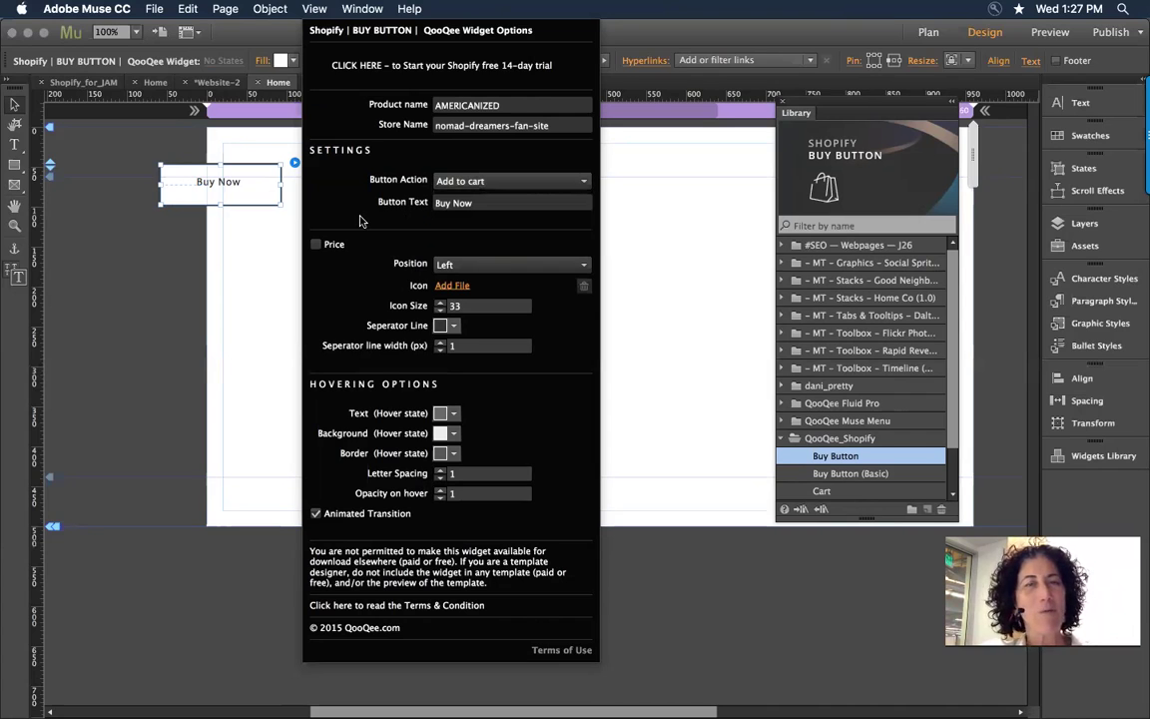
{"action": "left_click", "coordinate": [499, 206]}
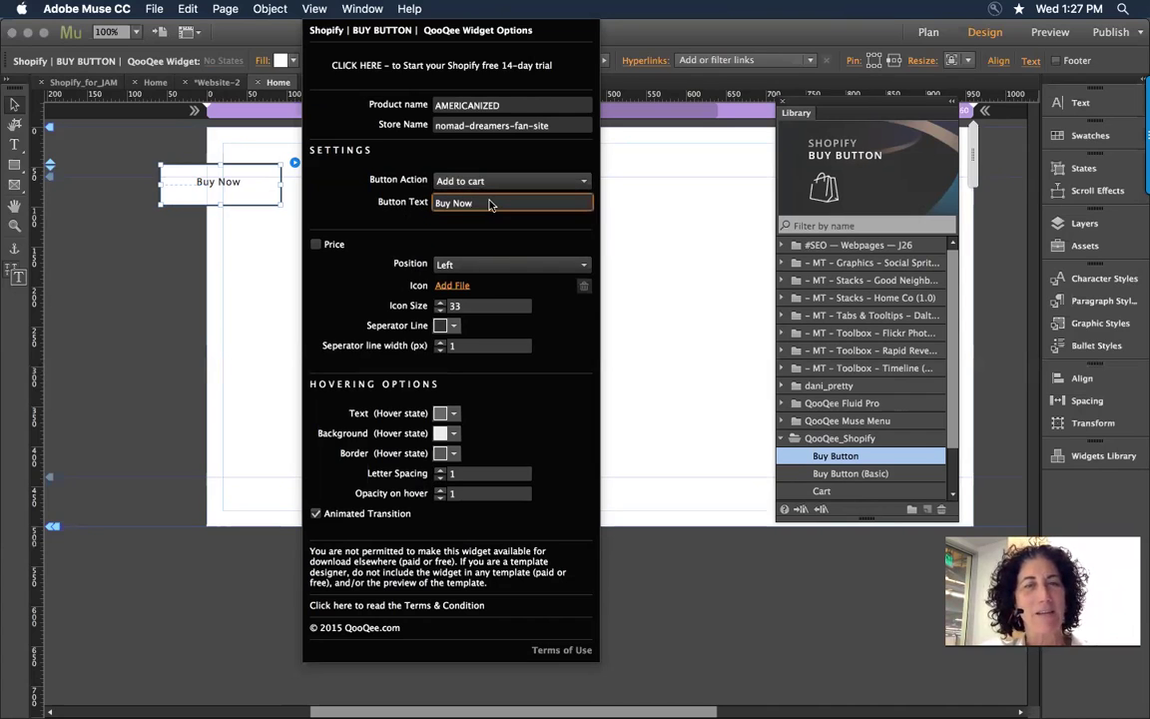
{"action": "left_click", "coordinate": [502, 182]}
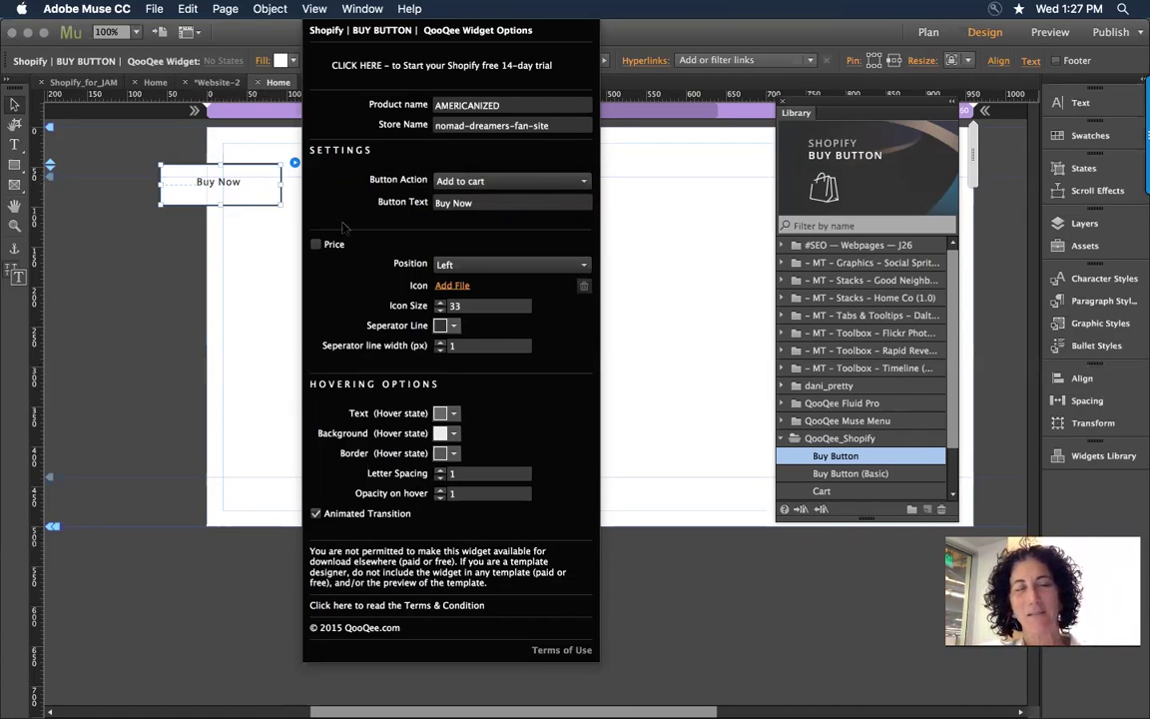
Replace the widget's button text with You Need Me
{"action": "double_click", "coordinate": [496, 203]}
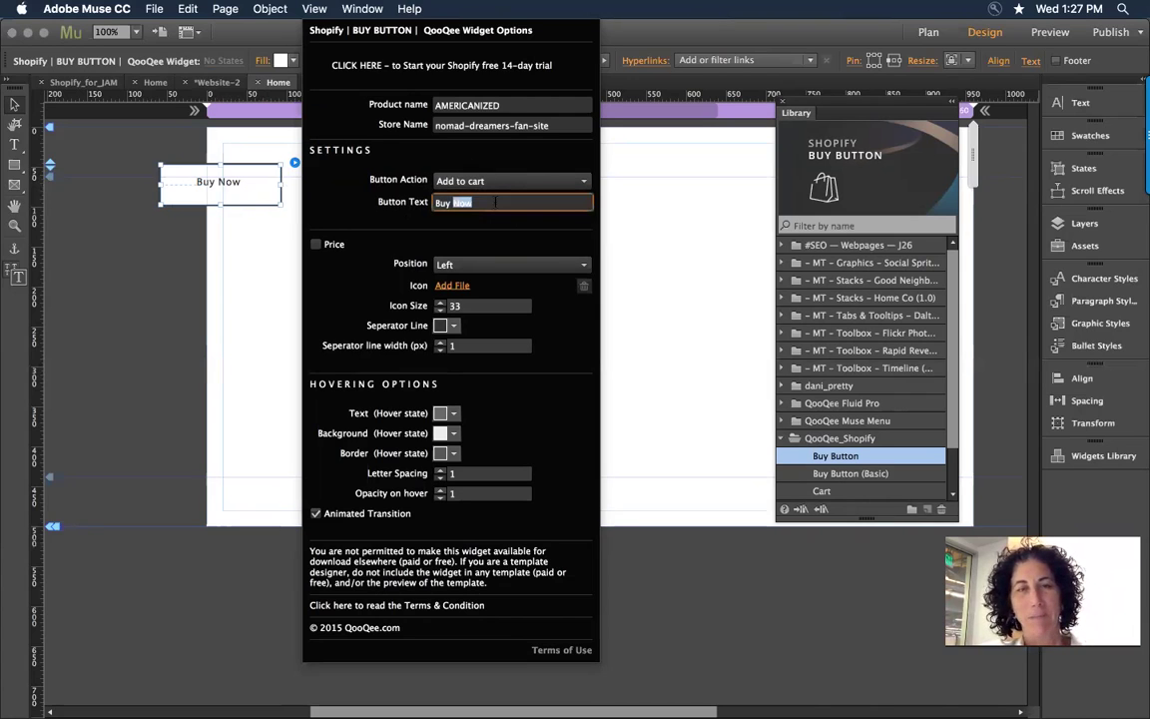
{"action": "key", "text": "BackSpace"}
{"action": "key", "text": "BackSpace"}
{"action": "key", "text": "BackSpace"}
{"action": "key", "text": "BackSpace"}
{"action": "key", "text": "BackSpace"}
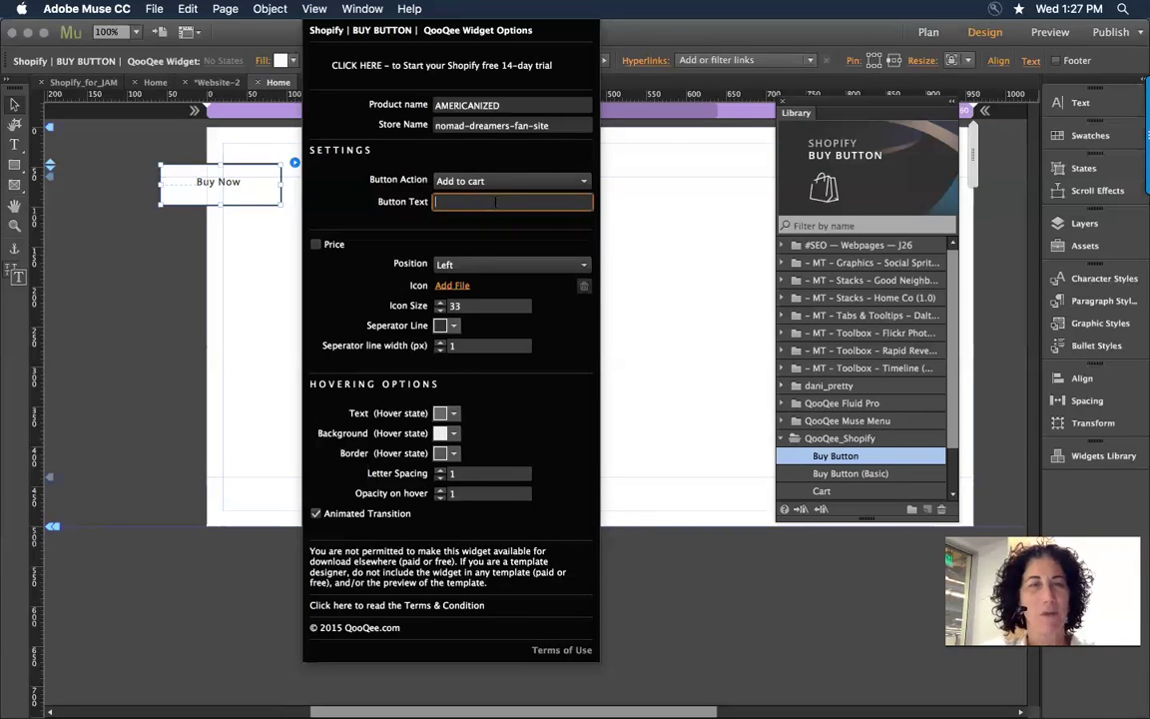
{"action": "type", "text": "You Need ME"}
{"action": "key", "text": "BackSpace"}
{"action": "type", "text": "e"}
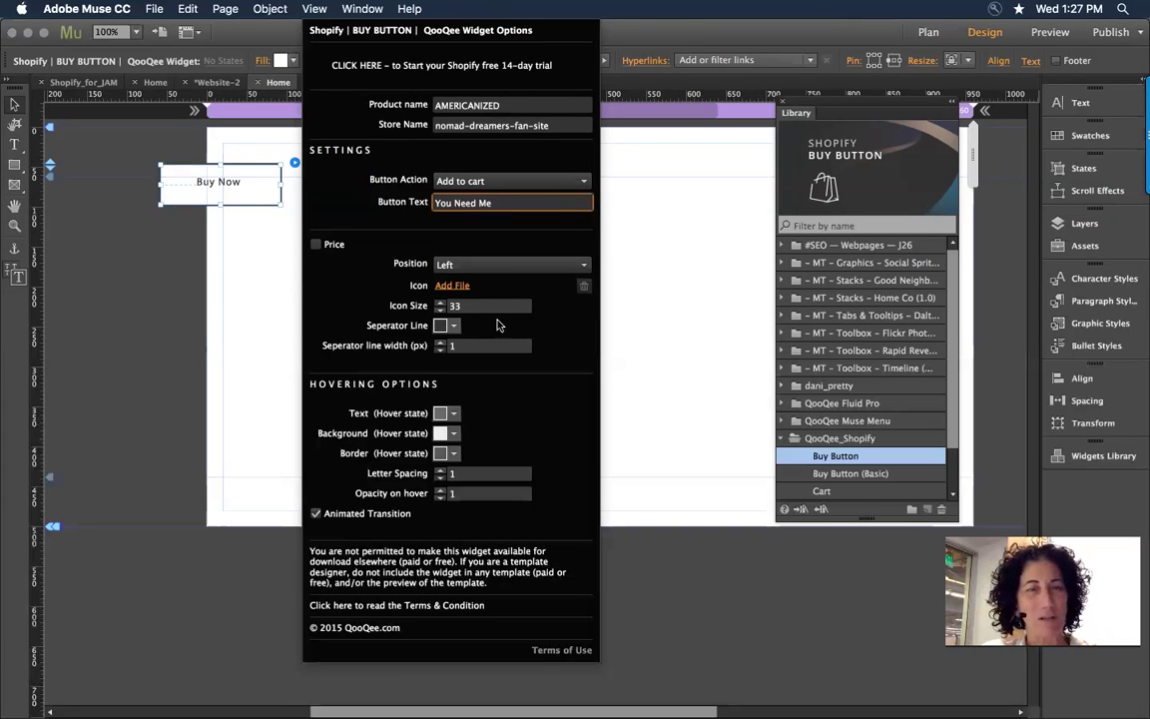
Show the price on the left side of the button and close the widget options
{"action": "left_click", "coordinate": [480, 264]}
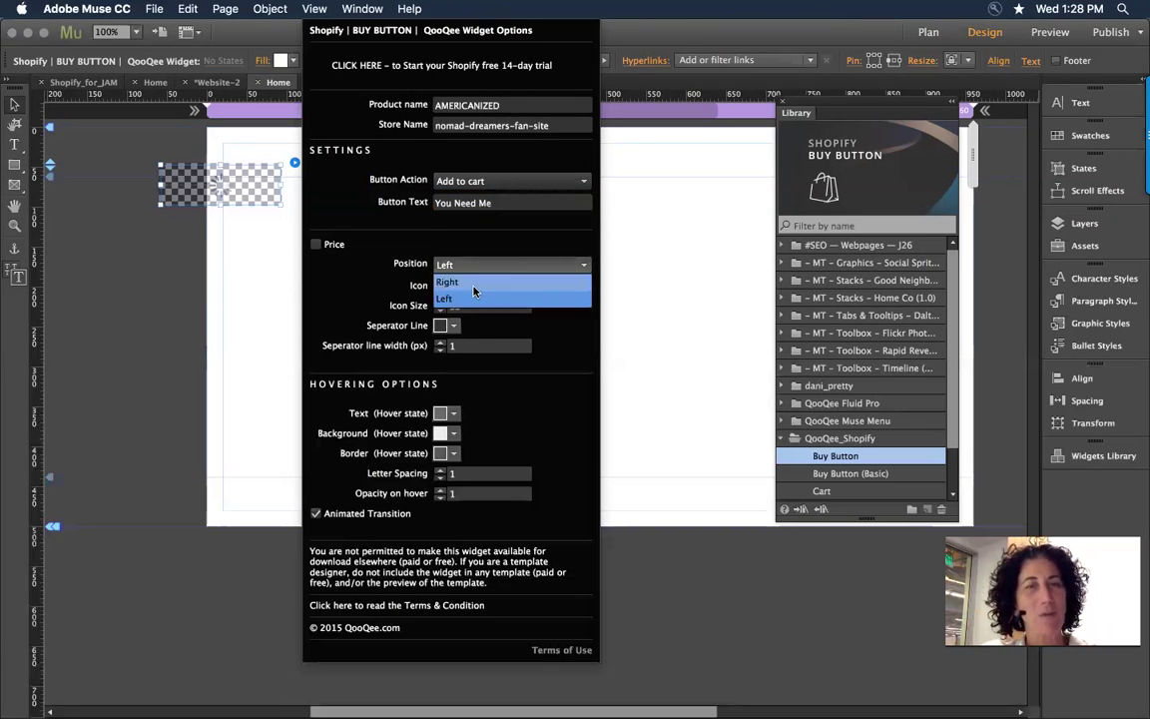
{"action": "left_click", "coordinate": [465, 300]}
{"action": "left_click", "coordinate": [316, 244]}
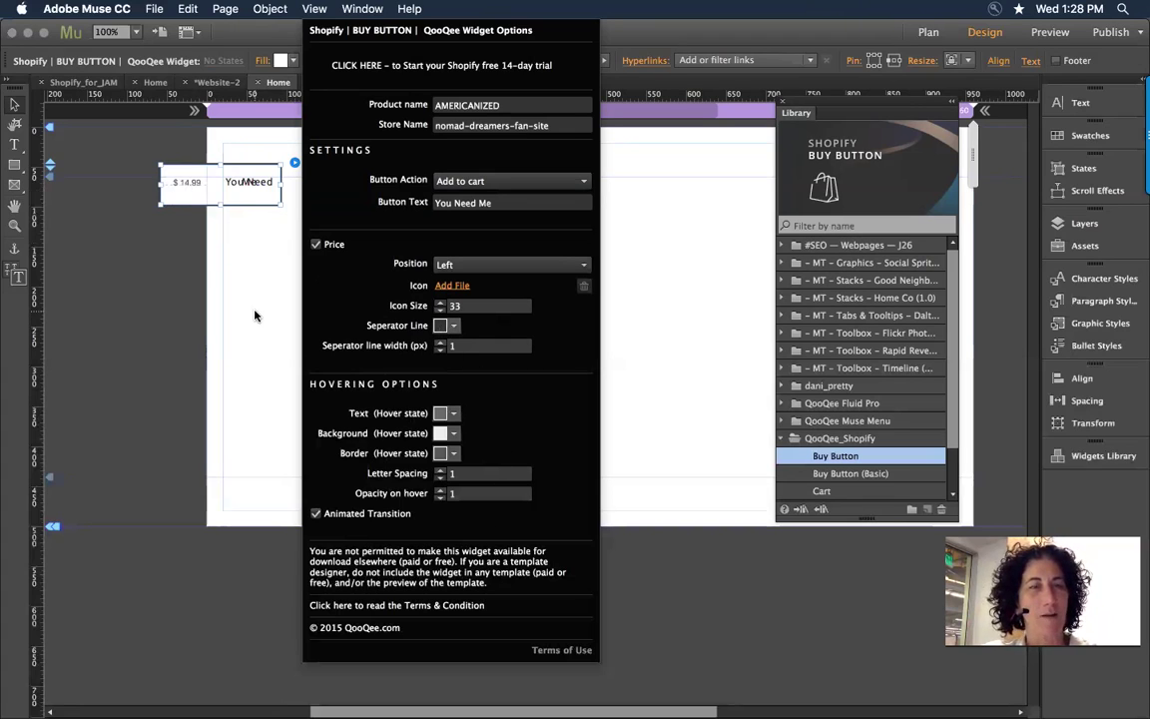
{"action": "left_click", "coordinate": [290, 202]}
{"action": "left_click", "coordinate": [272, 187]}
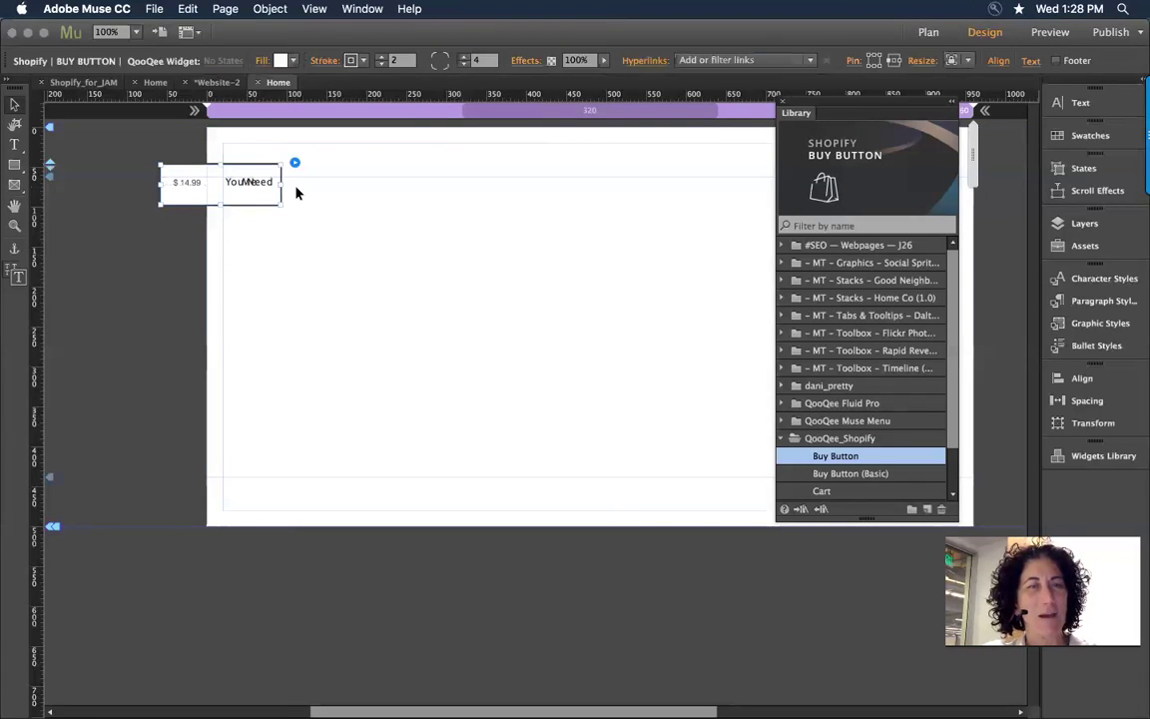
Move the button fully onto the page and resize it to about 215 px wide so its text fits on one line
{"action": "left_click_drag", "start_coordinate": [283, 184], "coordinate": [417, 186]}
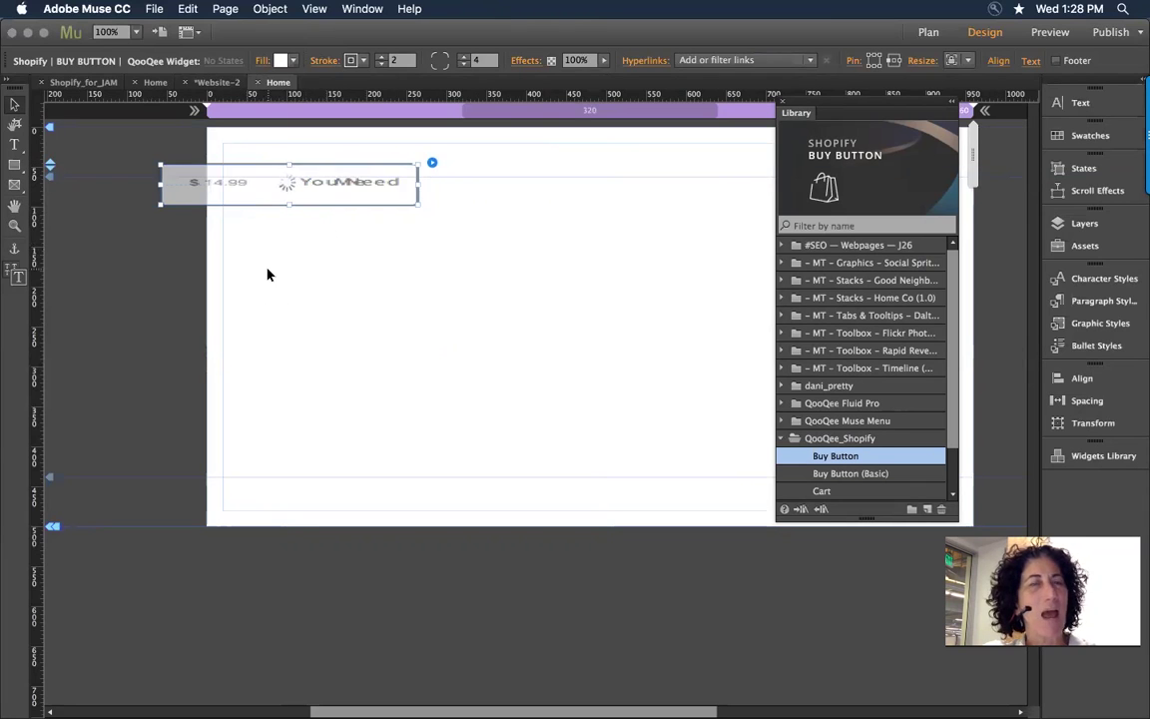
{"action": "left_click_drag", "start_coordinate": [206, 189], "coordinate": [296, 250]}
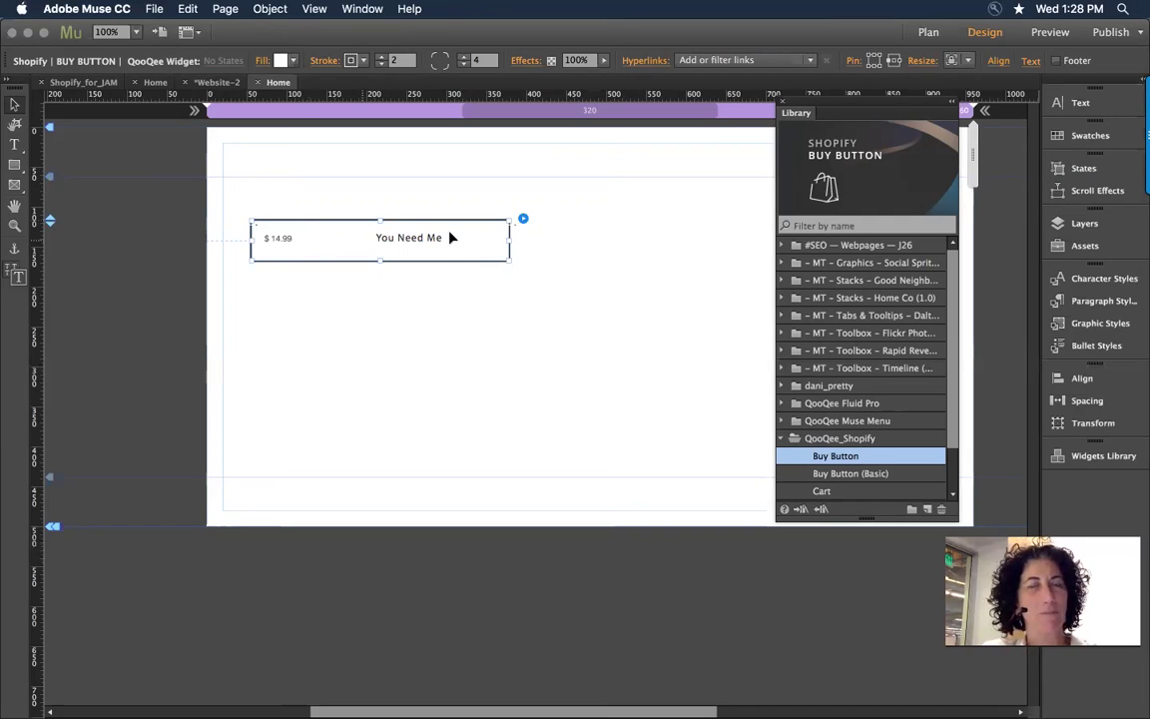
{"action": "left_click_drag", "start_coordinate": [509, 244], "coordinate": [367, 244]}
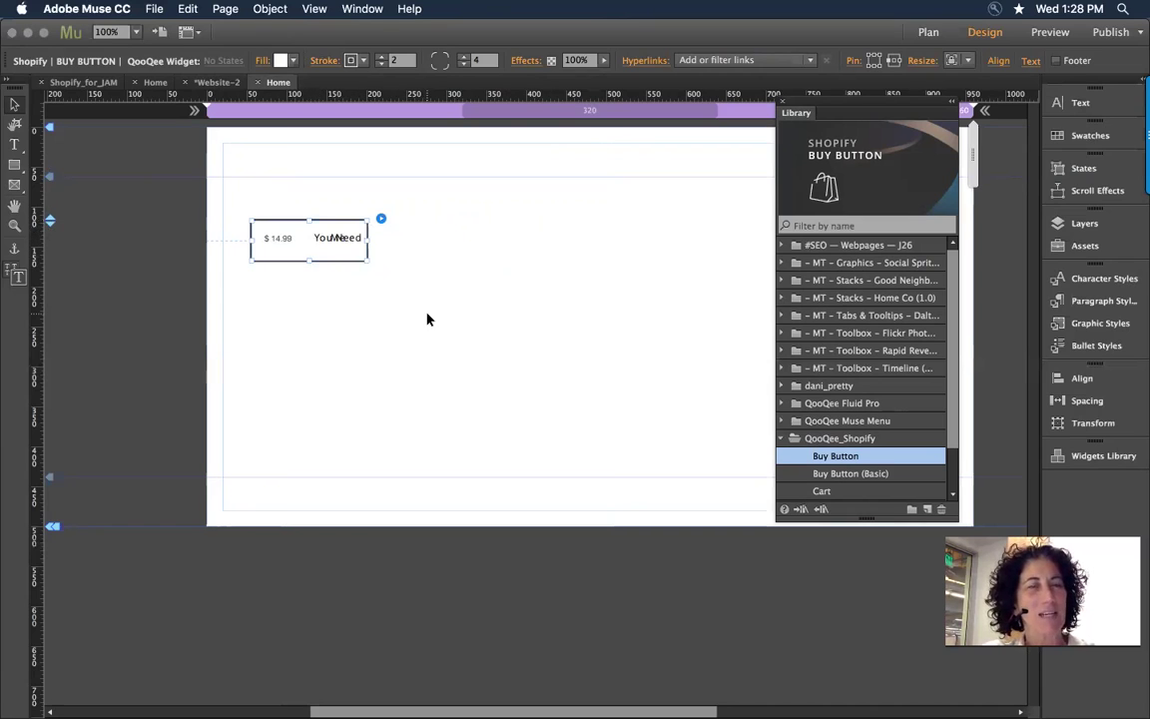
{"action": "left_click_drag", "start_coordinate": [371, 243], "coordinate": [423, 238]}
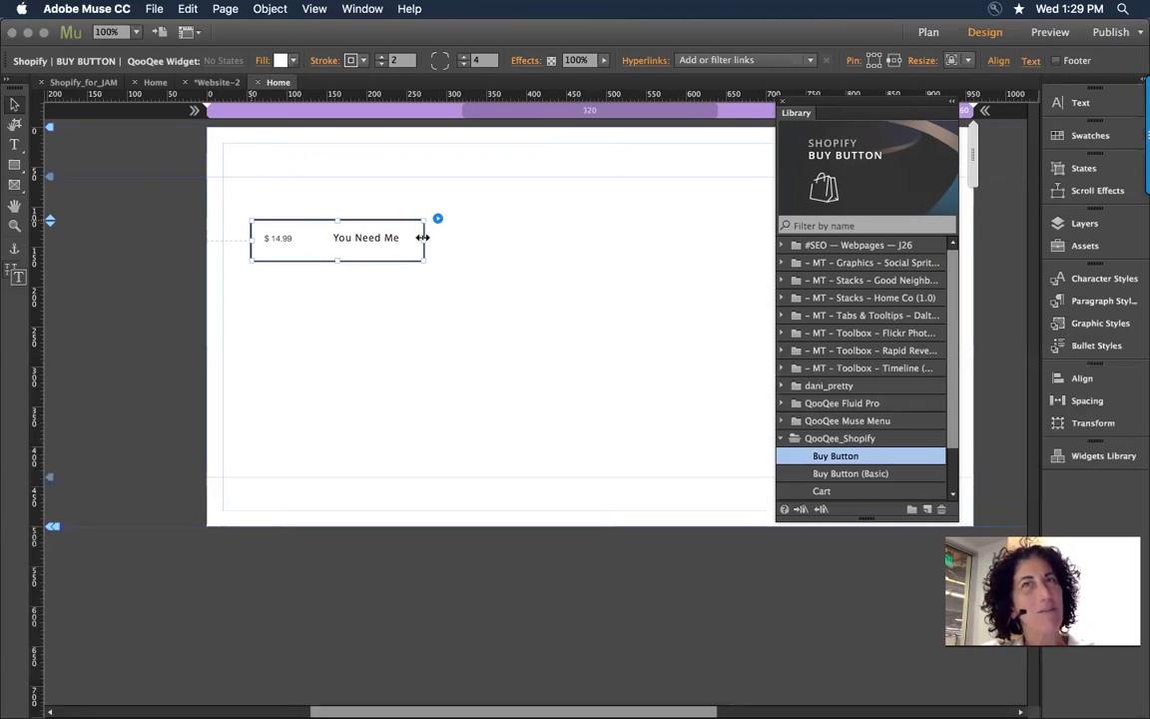
{"action": "left_click", "coordinate": [514, 253]}
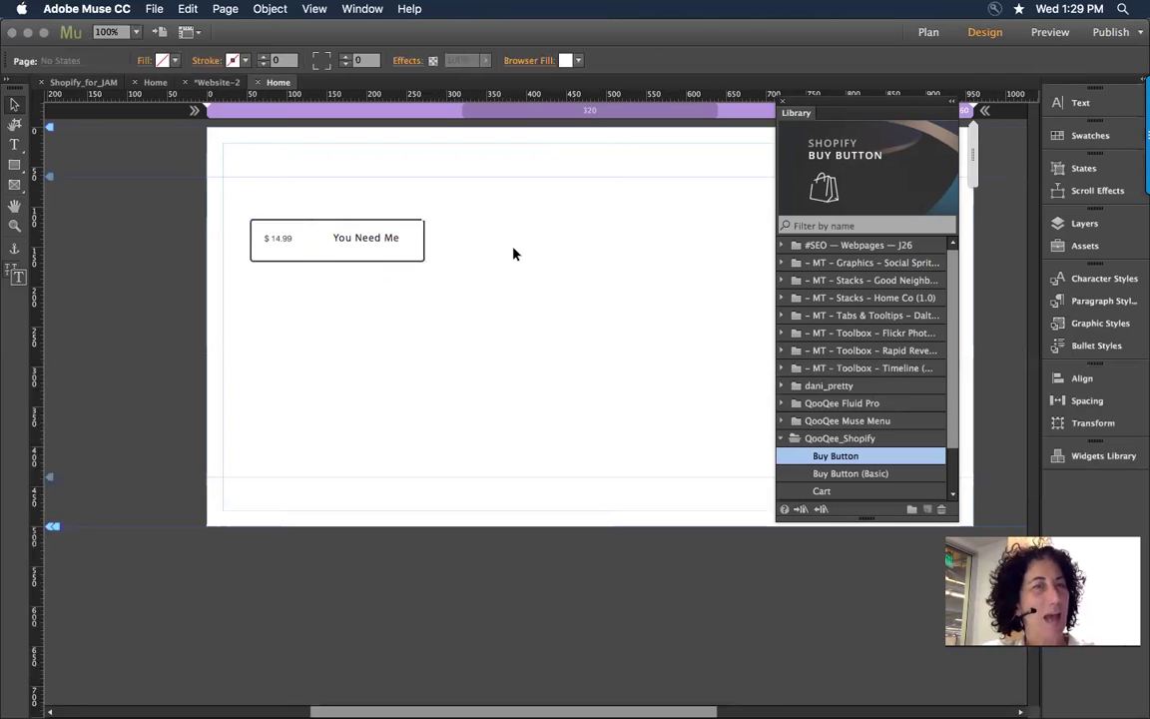
Preview the page in the browser and test the You Need Me button by adding the album to the cart
{"action": "left_click", "coordinate": [145, 9]}
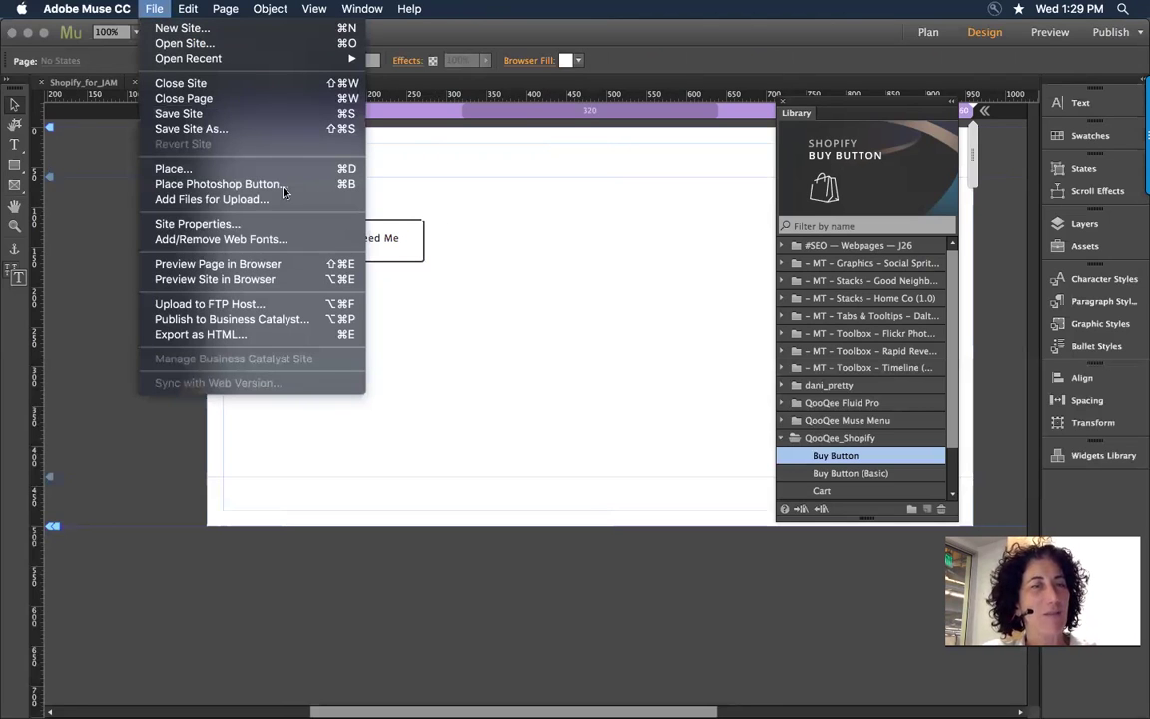
{"action": "left_click", "coordinate": [317, 267]}
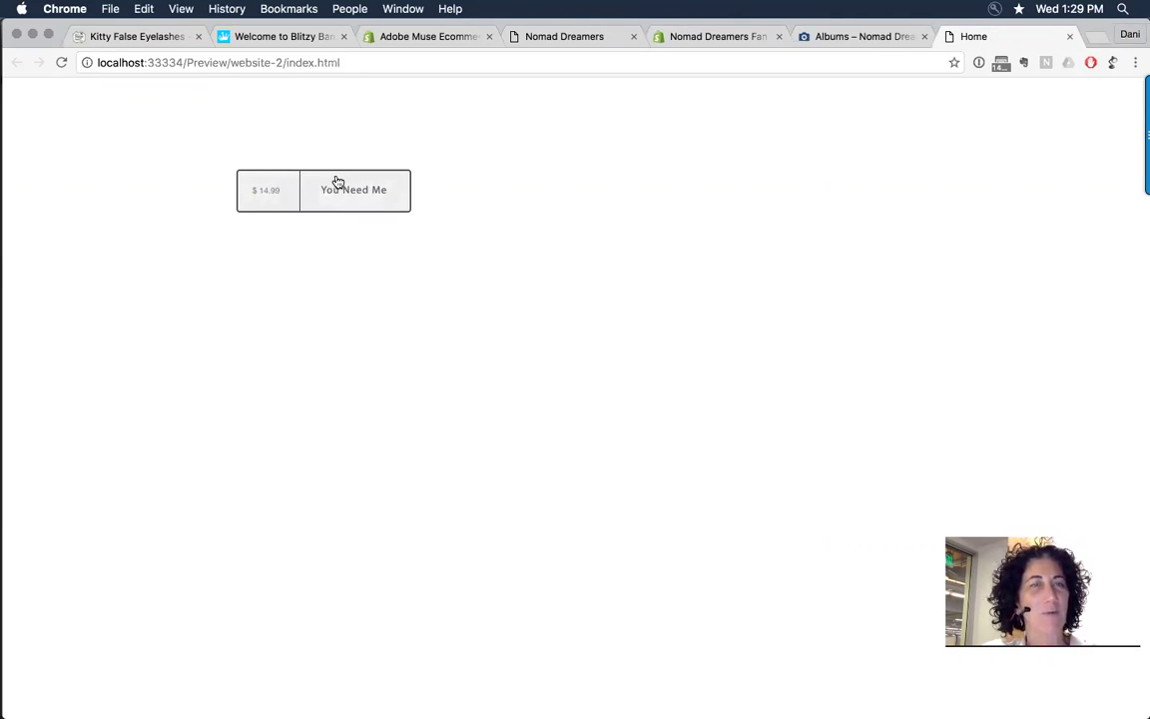
{"action": "left_click", "coordinate": [323, 209]}
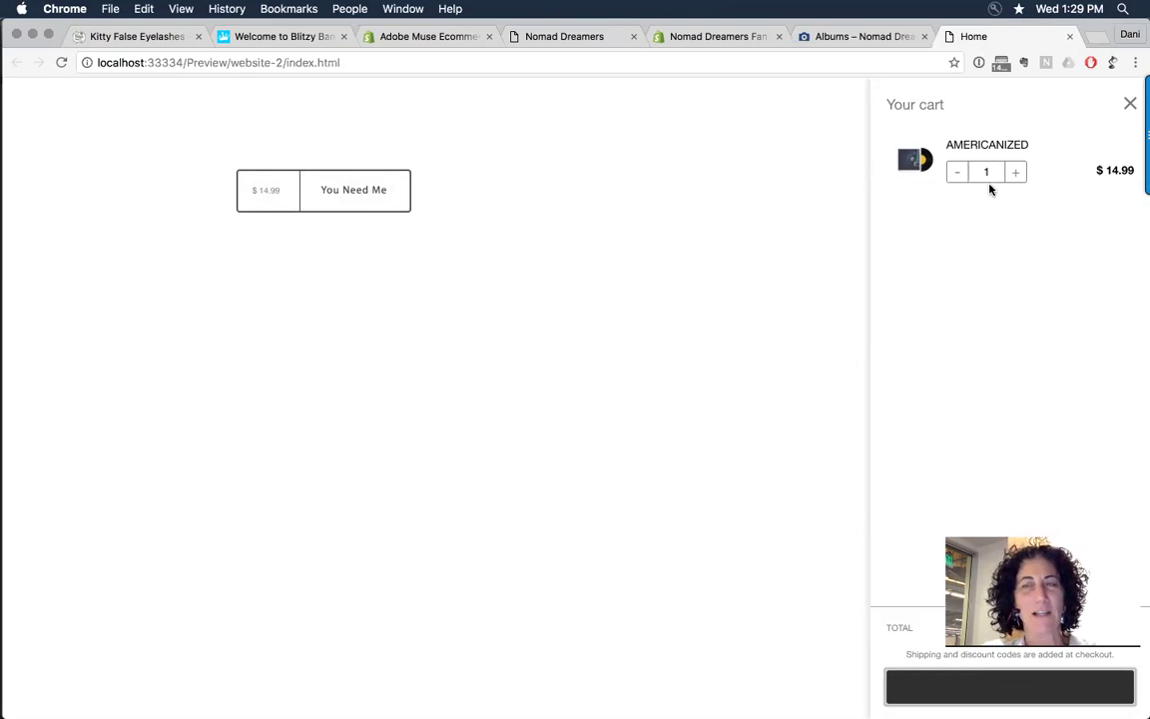
Raise the album's cart quantity to 3 and open the checkout in an enlarged window
{"action": "left_click", "coordinate": [1017, 174]}
{"action": "left_click", "coordinate": [1016, 175]}
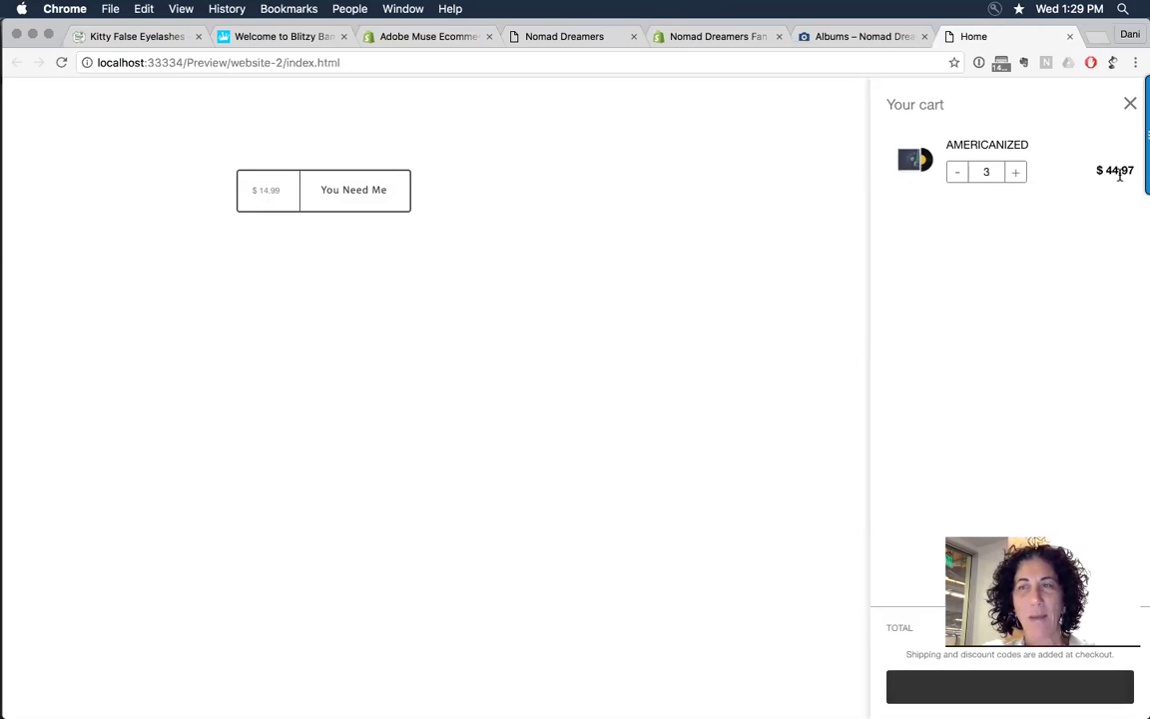
{"action": "mouse_move", "coordinate": [1101, 166]}
{"action": "left_click", "coordinate": [928, 690]}
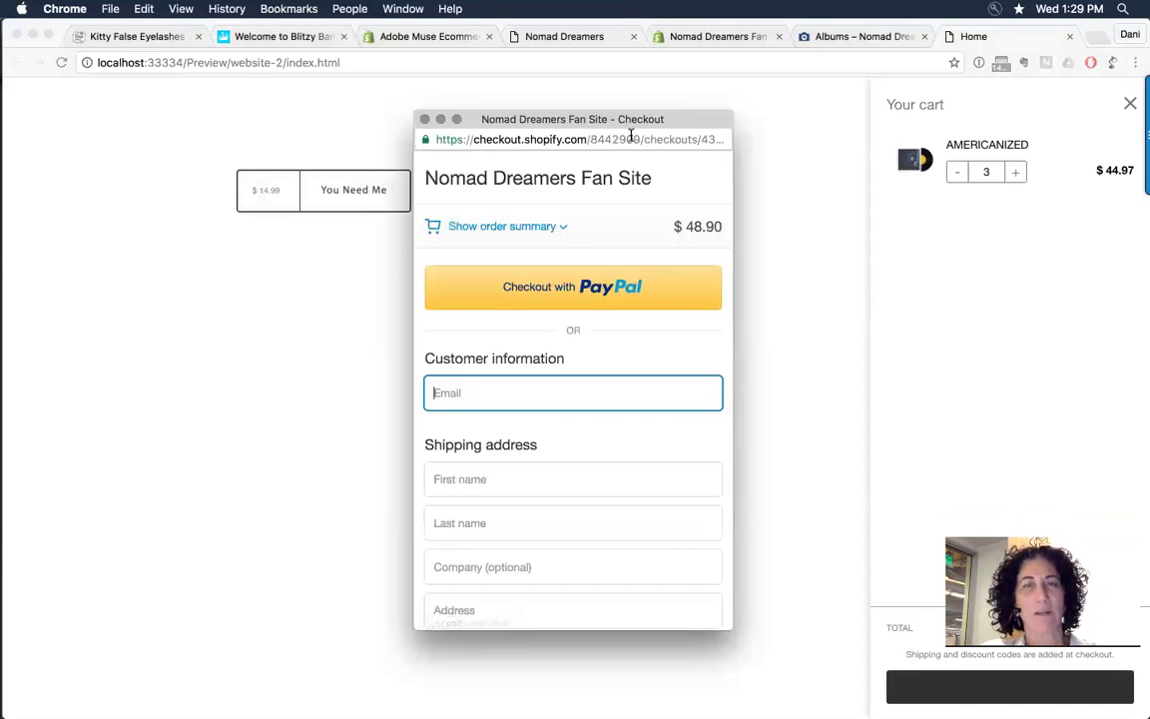
{"action": "left_click_drag", "start_coordinate": [583, 121], "coordinate": [526, 79]}
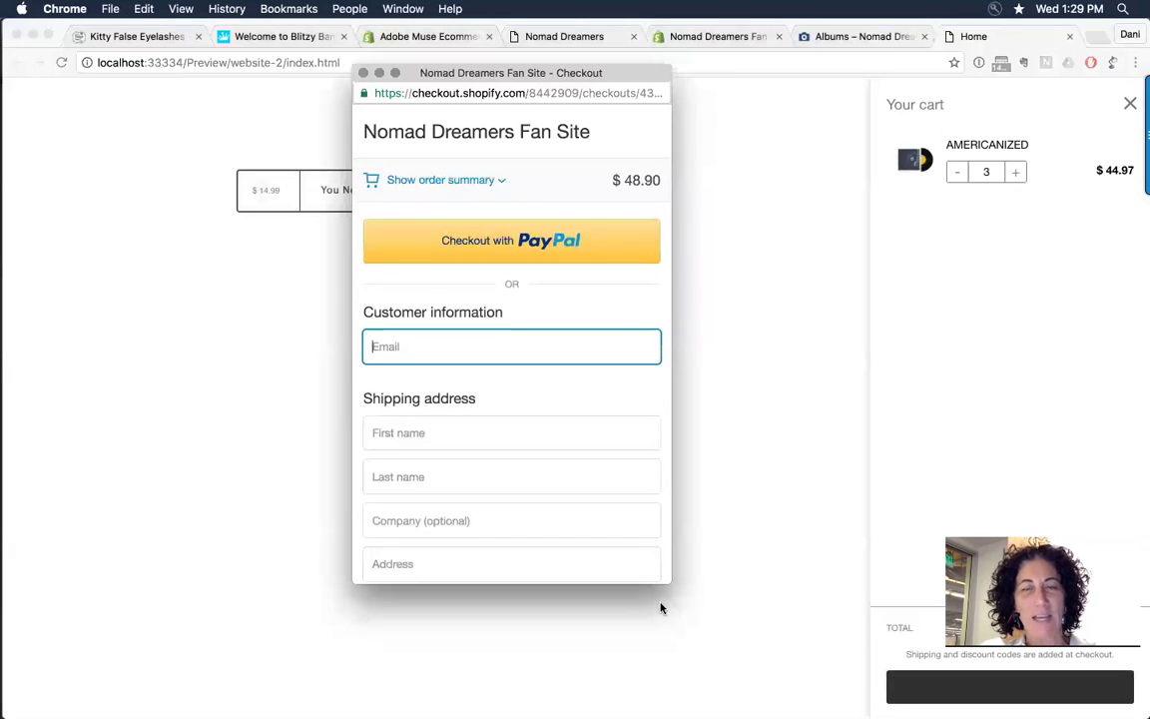
{"action": "left_click_drag", "start_coordinate": [671, 585], "coordinate": [794, 685]}
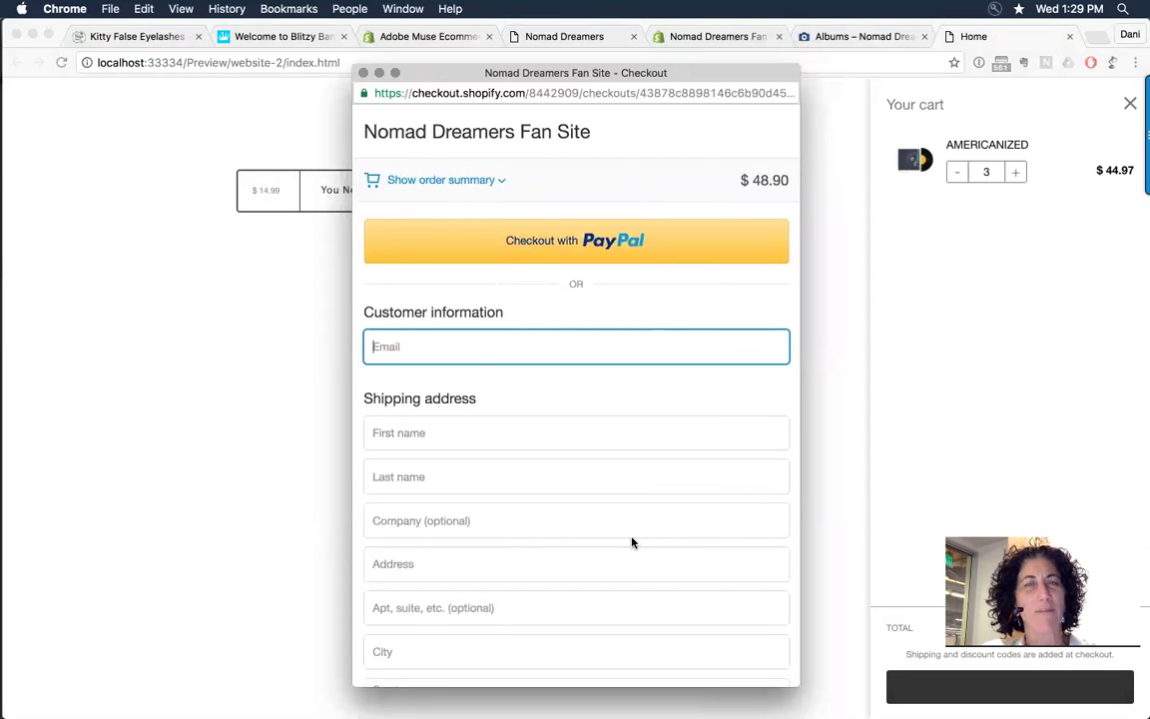
Examine the checkout form, from the PayPal option through the customer information and shipping address fields
{"action": "scroll", "coordinate": [629, 539], "scroll_direction": "down", "scroll_amount": 5}
{"action": "scroll", "coordinate": [619, 514], "scroll_direction": "up", "scroll_amount": 5}
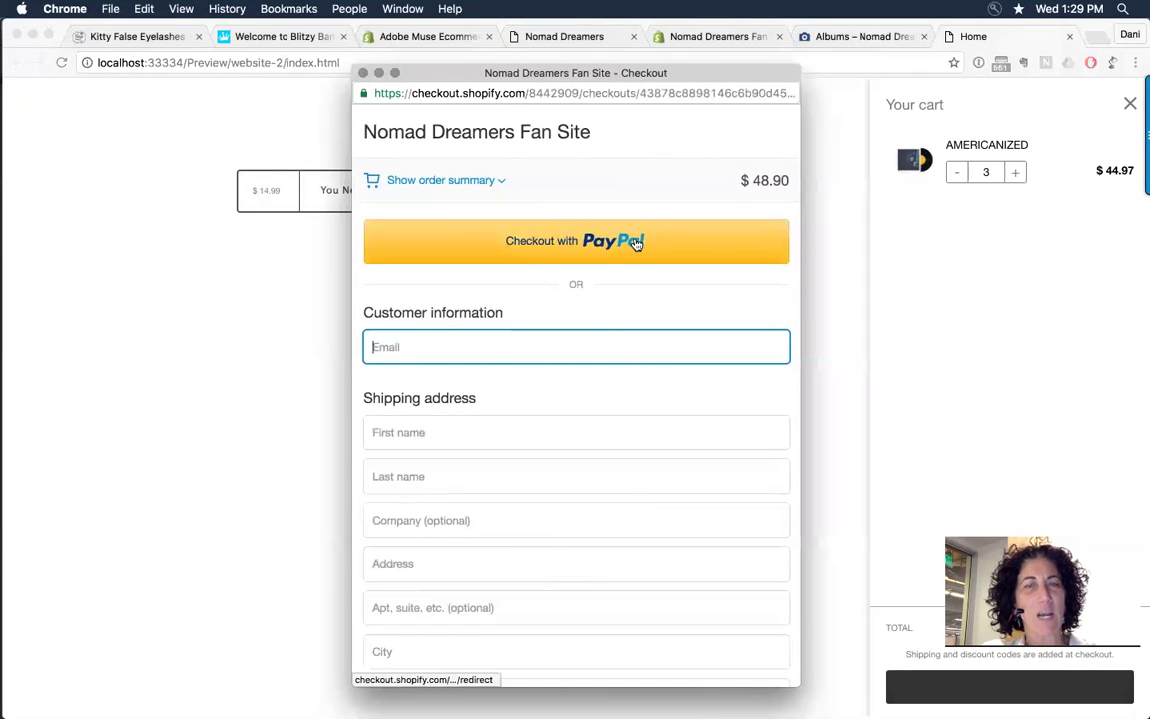
{"action": "scroll", "coordinate": [661, 333], "scroll_direction": "down", "scroll_amount": 1}
{"action": "scroll", "coordinate": [661, 332], "scroll_direction": "down", "scroll_amount": 2}
{"action": "scroll", "coordinate": [661, 332], "scroll_direction": "up", "scroll_amount": 3}
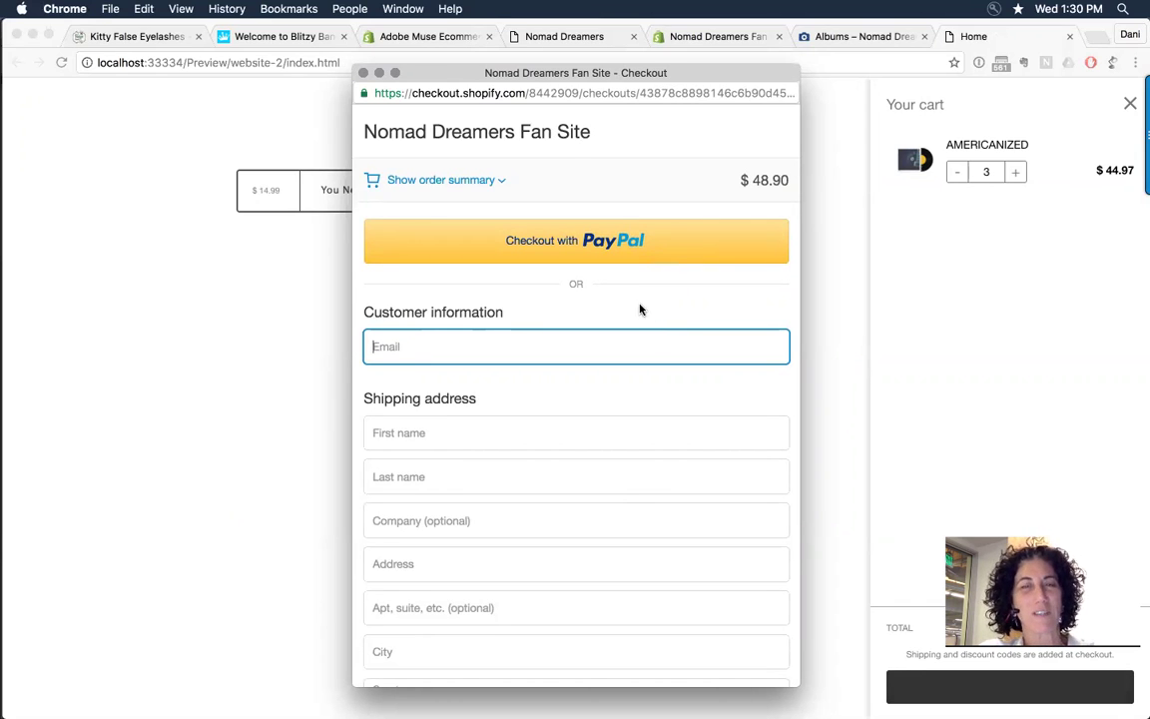
{"action": "scroll", "coordinate": [641, 308], "scroll_direction": "down", "scroll_amount": 5}
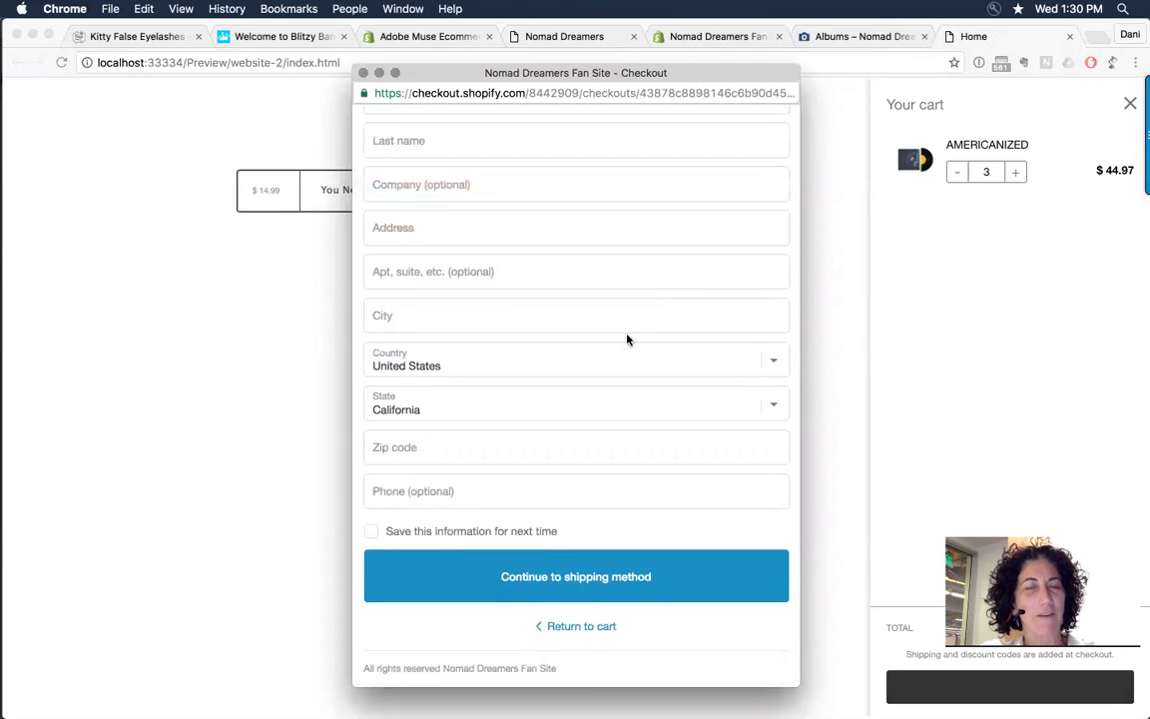
{"action": "scroll", "coordinate": [629, 472], "scroll_direction": "up", "scroll_amount": 5}
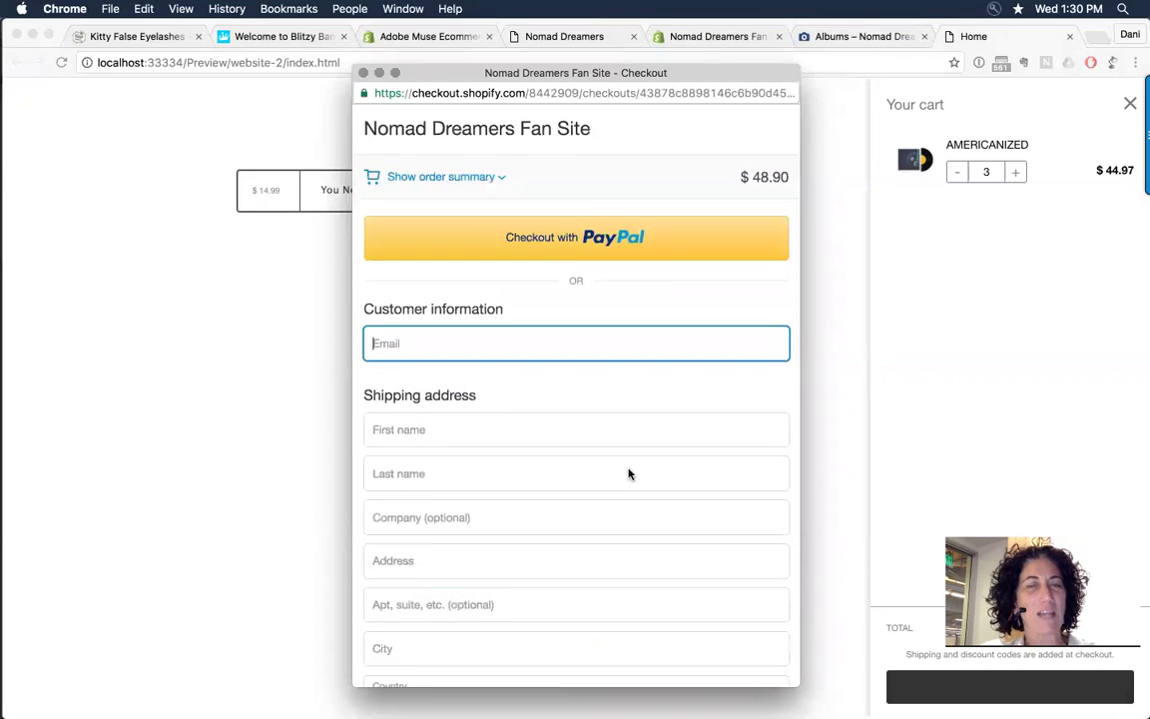
{"action": "scroll", "coordinate": [629, 473], "scroll_direction": "down", "scroll_amount": 2}
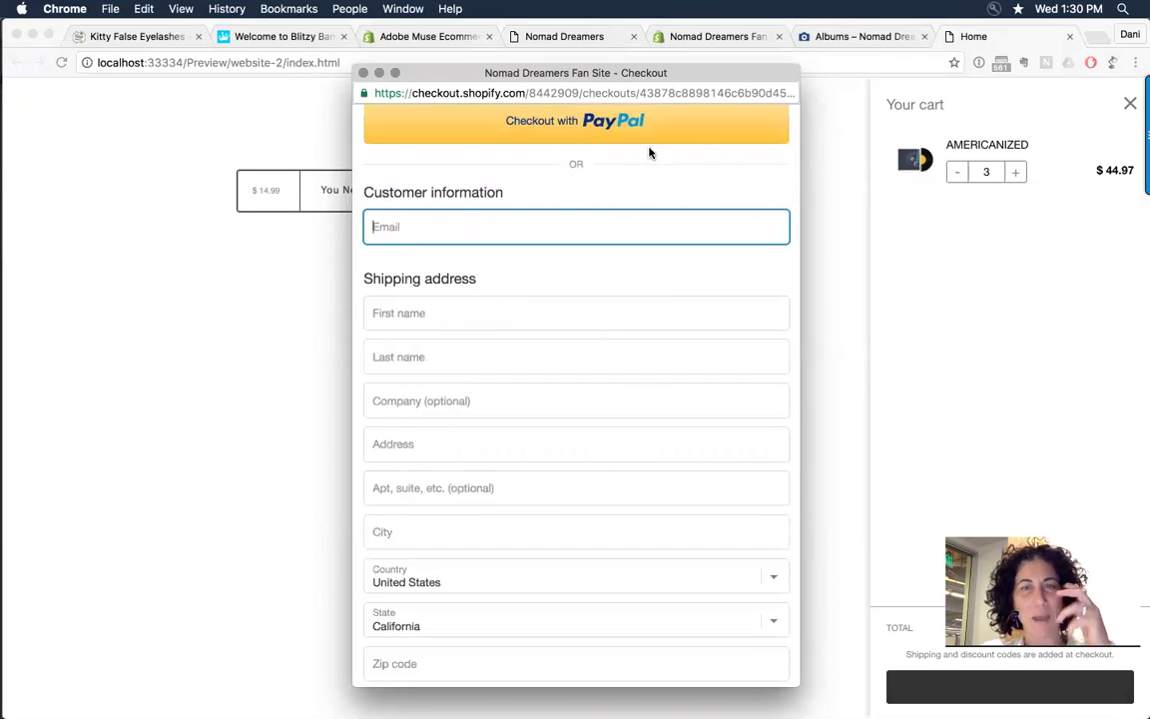
{"action": "scroll", "coordinate": [546, 345], "scroll_direction": "up", "scroll_amount": 2}
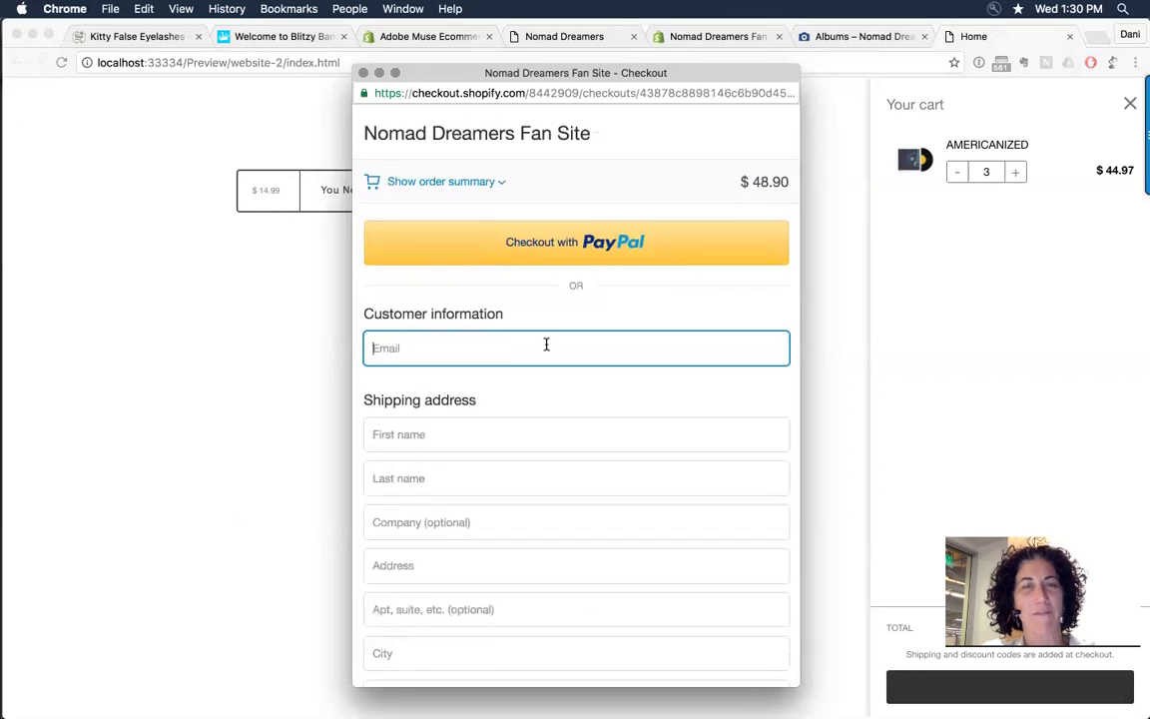
Review the order summary in the checkout, collapse it and return to the preview page
{"action": "left_click", "coordinate": [462, 188]}
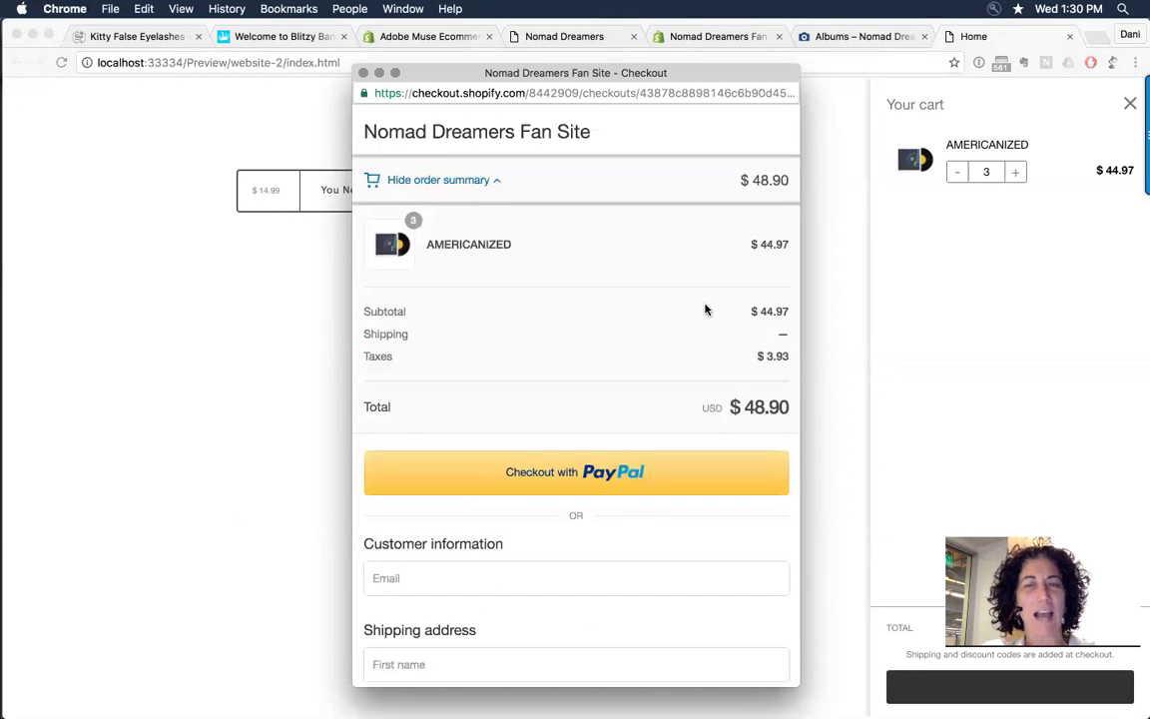
{"action": "left_click", "coordinate": [459, 189]}
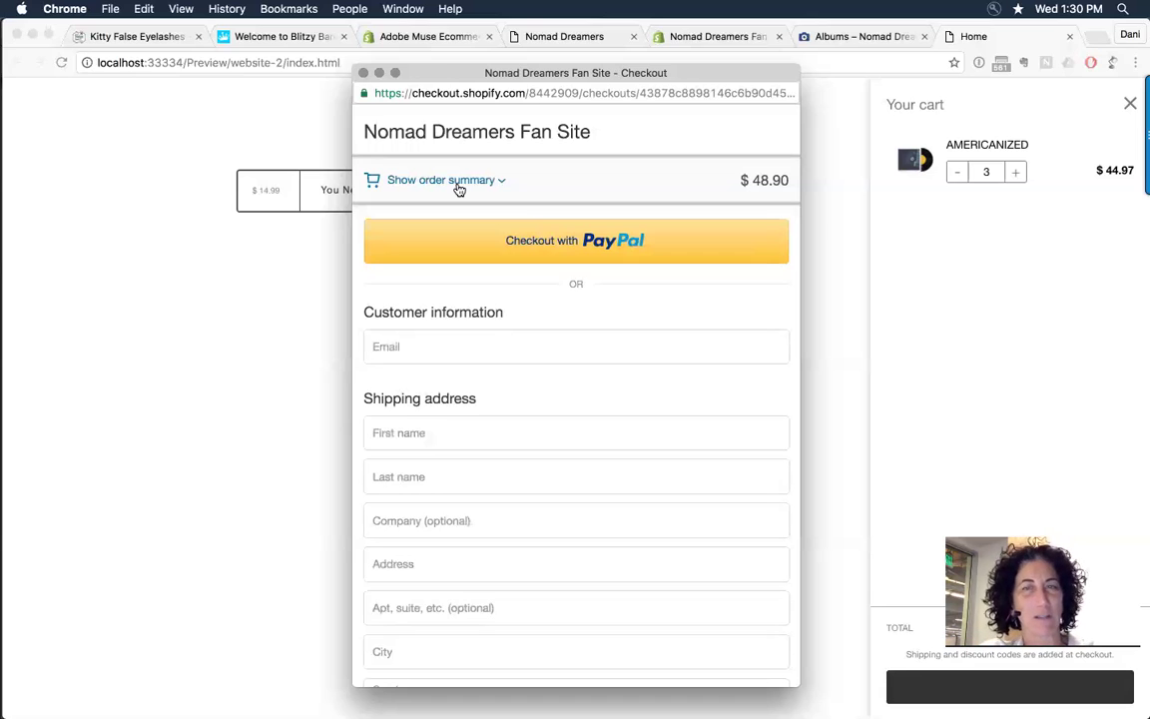
{"action": "left_click", "coordinate": [282, 121]}
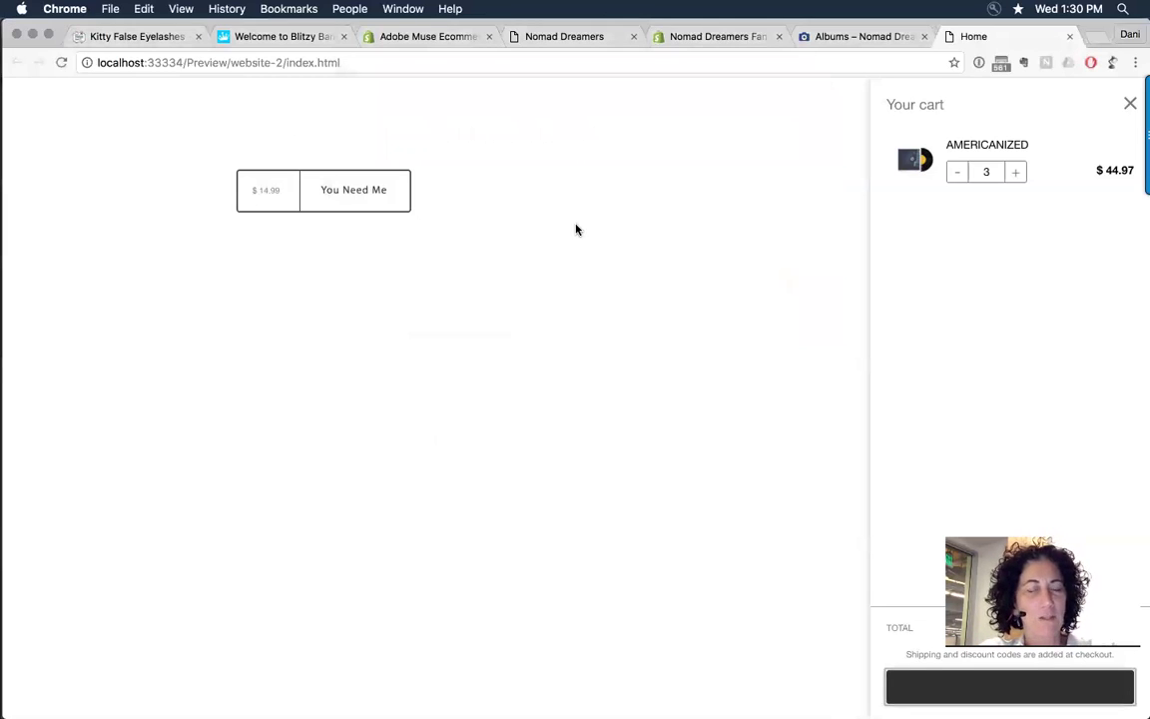
Switch to Adobe Muse and close the Website-2 site without saving its changes
{"action": "key", "text": "super+Tab"}
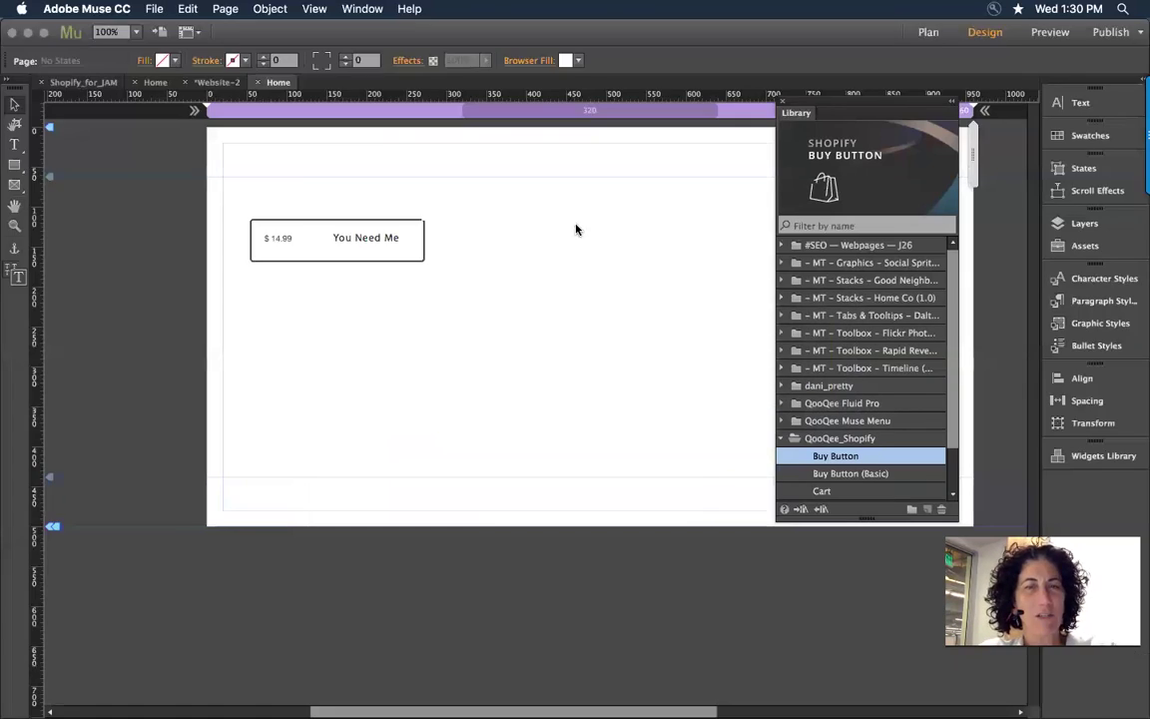
{"action": "key", "text": "super+q"}
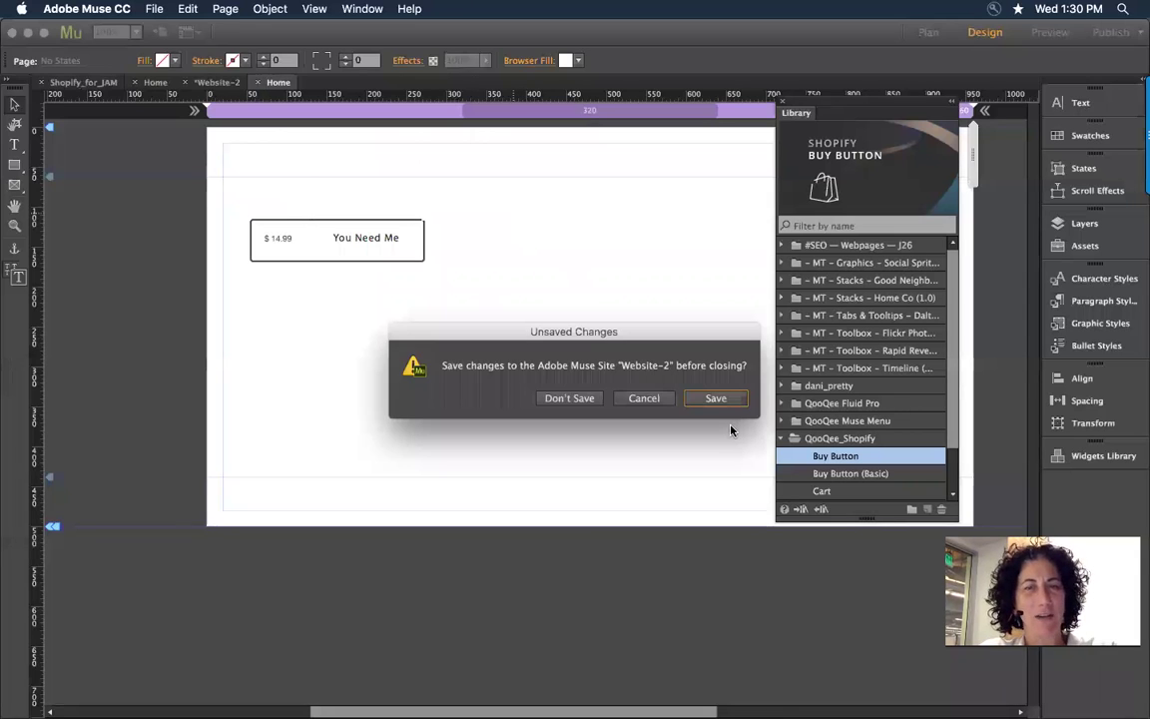
{"action": "left_click", "coordinate": [569, 398]}
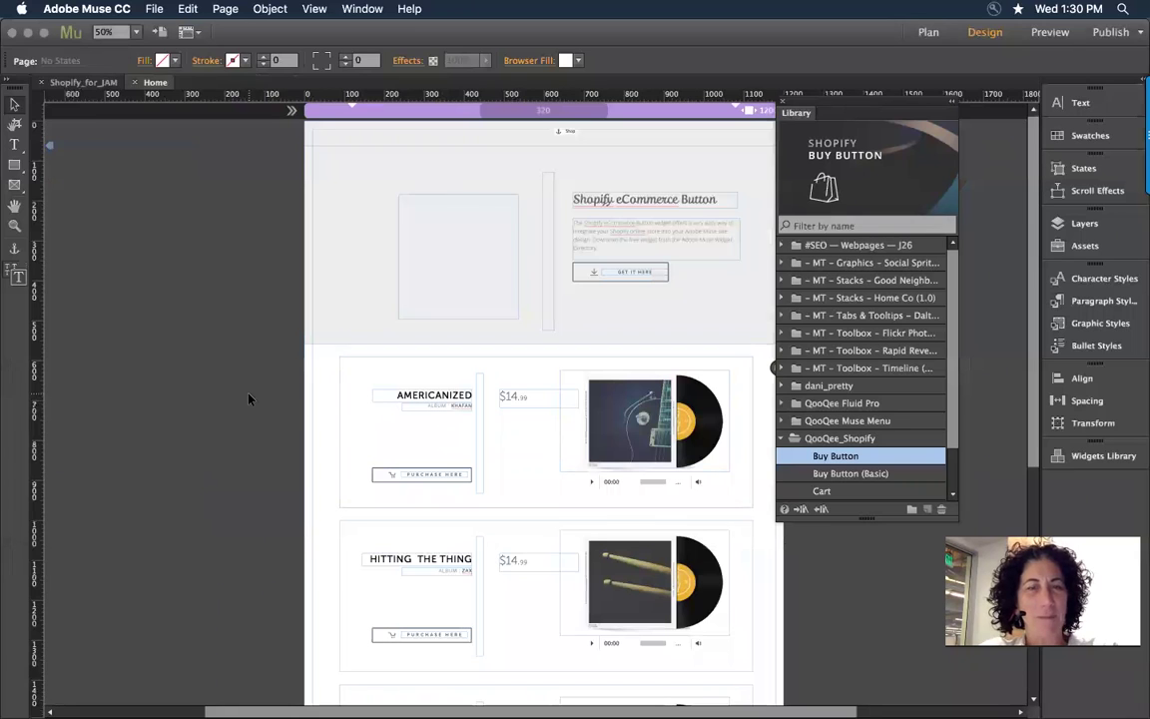
Inspect the AMERICANIZED album's Purchase Here button and view the options of the Shopify Button widget at the page edge
{"action": "left_click", "coordinate": [396, 475]}
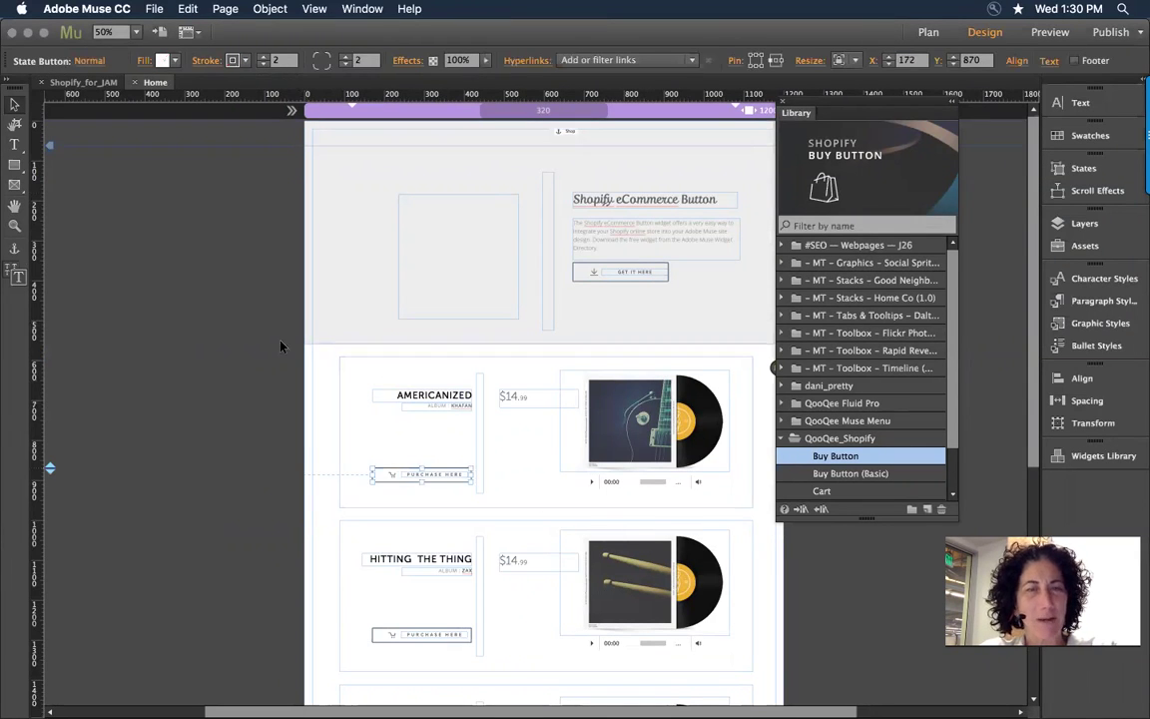
{"action": "left_click_drag", "start_coordinate": [183, 380], "coordinate": [83, 401]}
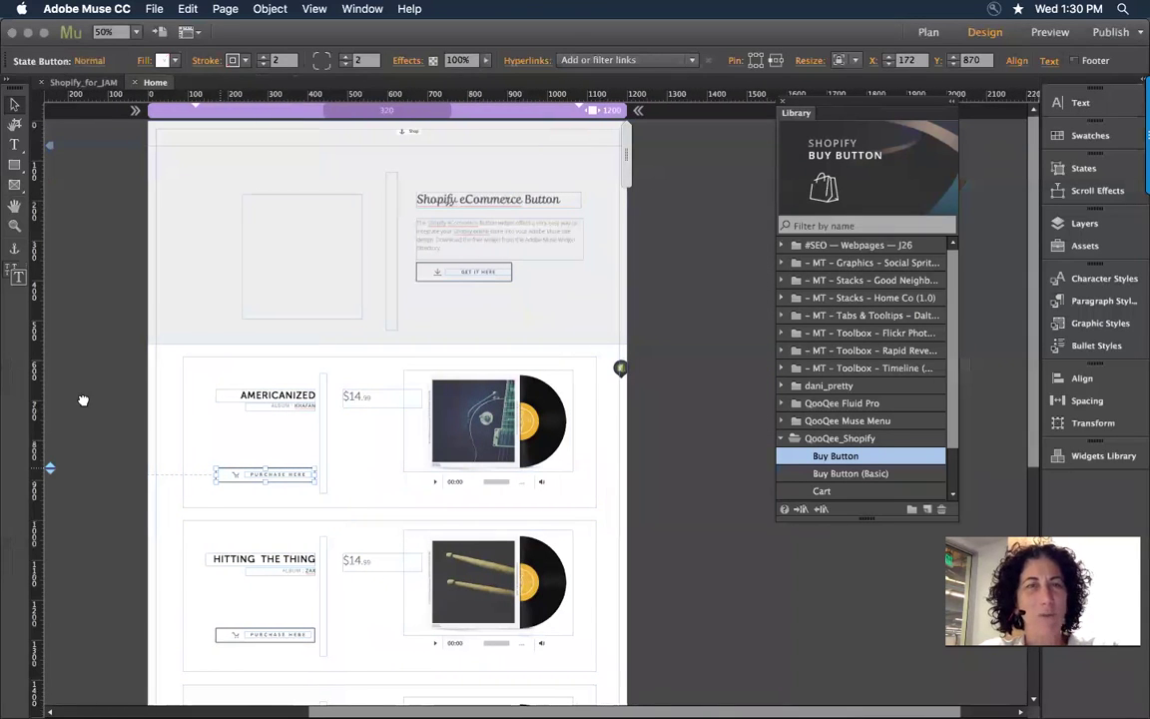
{"action": "left_click", "coordinate": [656, 354]}
{"action": "left_click", "coordinate": [621, 368]}
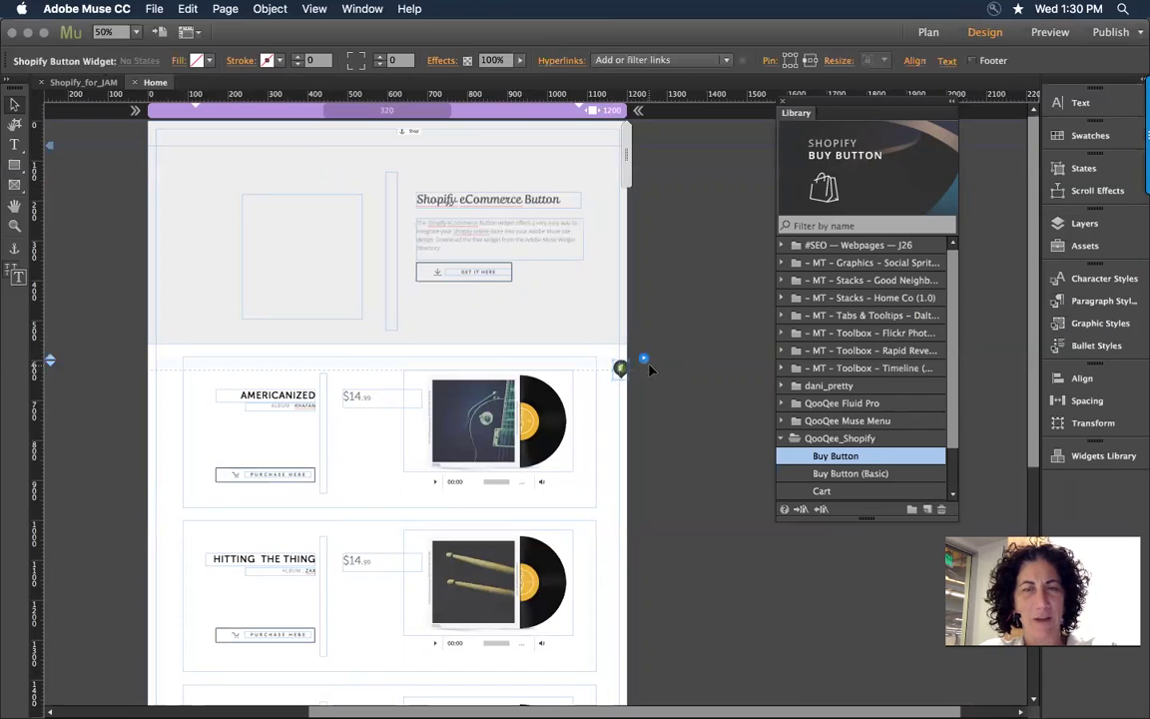
{"action": "left_click", "coordinate": [645, 361]}
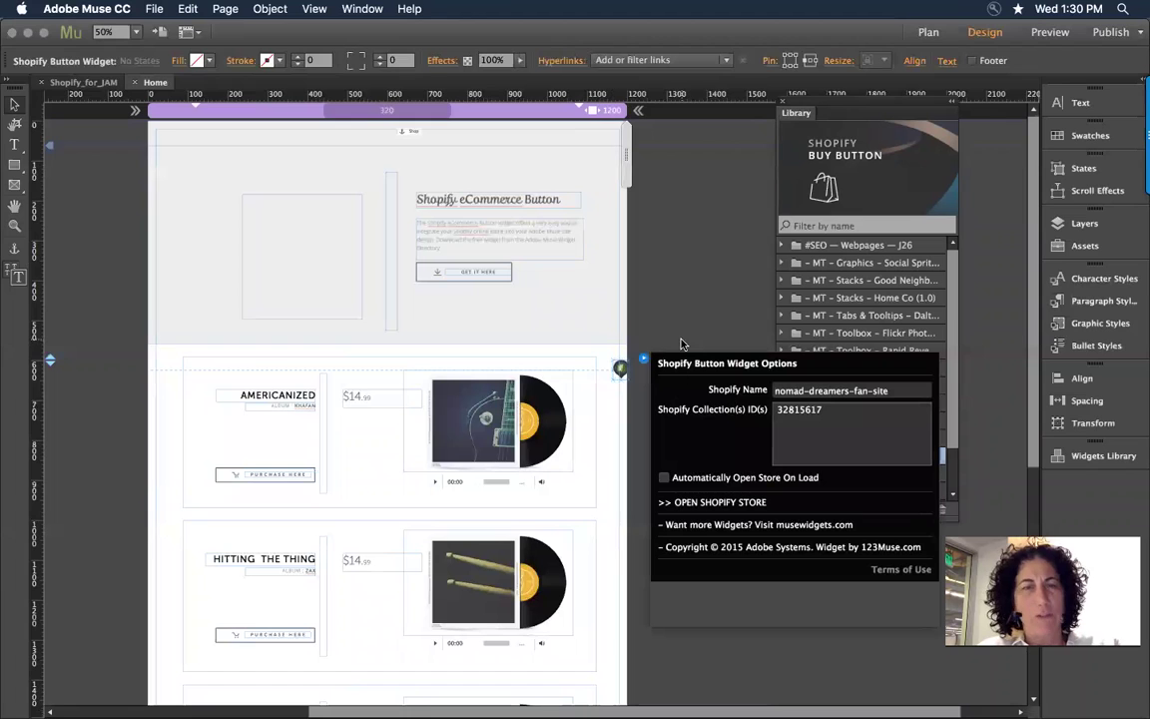
{"action": "left_click", "coordinate": [613, 431]}
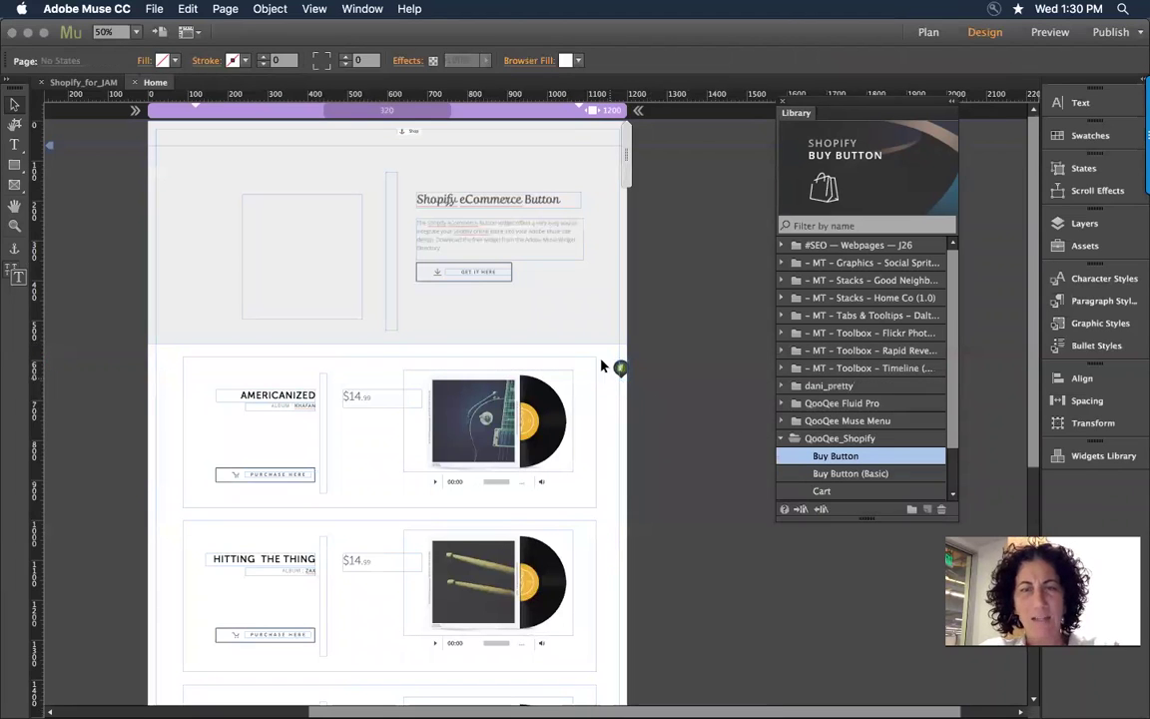
Reopen the Shopify Button widget's options and review its Shopify Name and Collection ID entries
{"action": "left_click", "coordinate": [619, 368]}
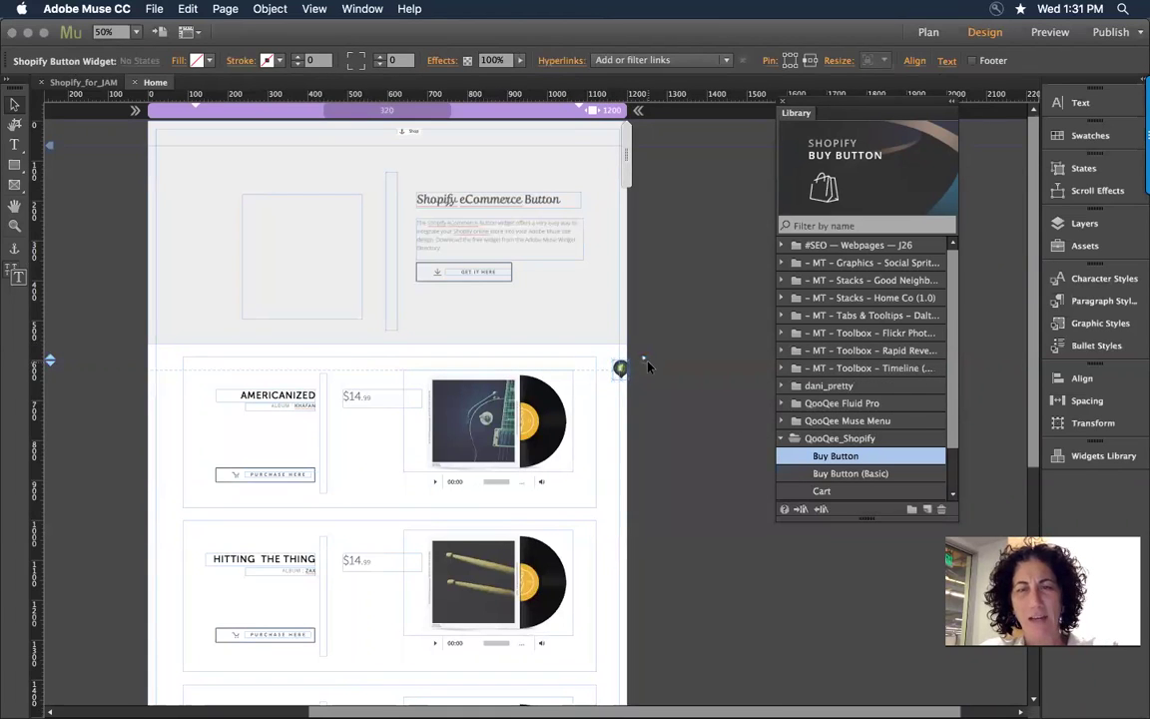
{"action": "left_click", "coordinate": [644, 360]}
{"action": "left_click", "coordinate": [839, 392]}
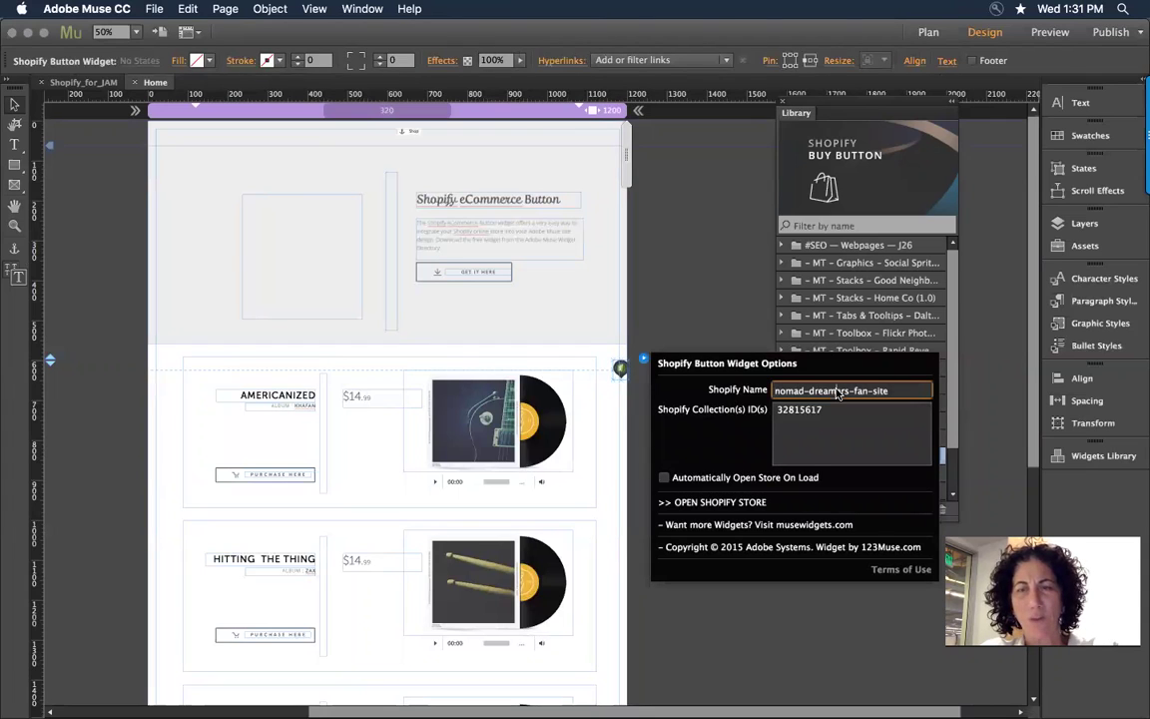
{"action": "triple_click", "coordinate": [906, 388]}
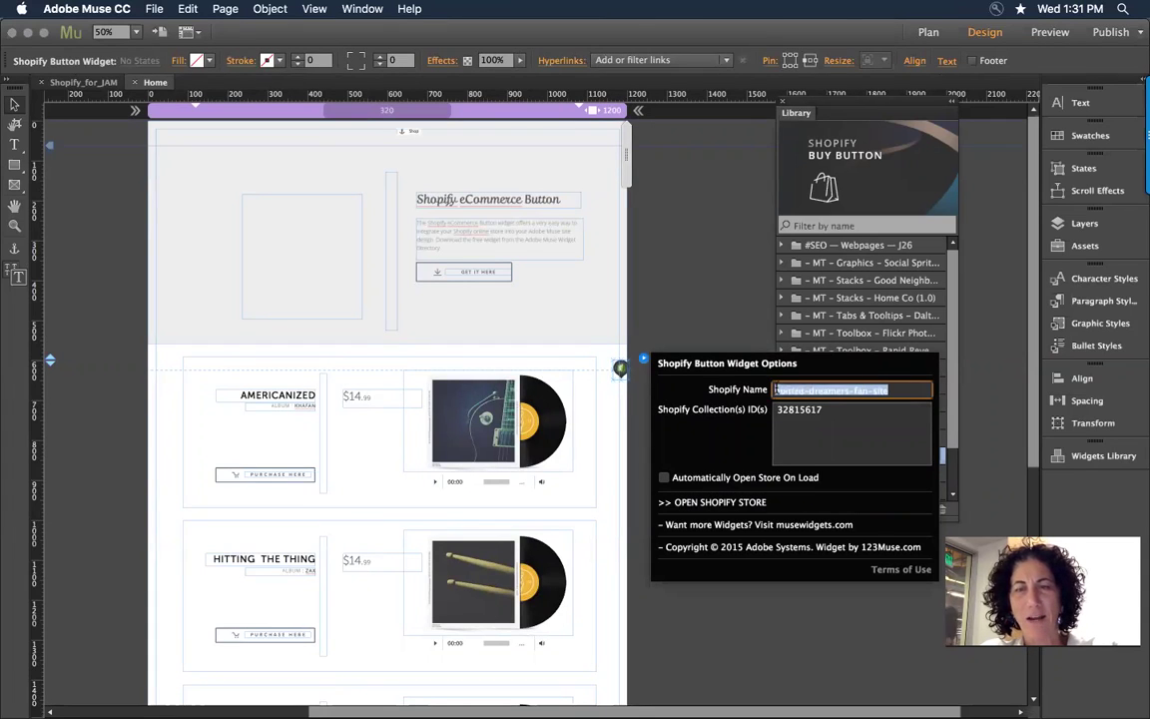
{"action": "left_click", "coordinate": [831, 410]}
{"action": "double_click", "coordinate": [830, 409]}
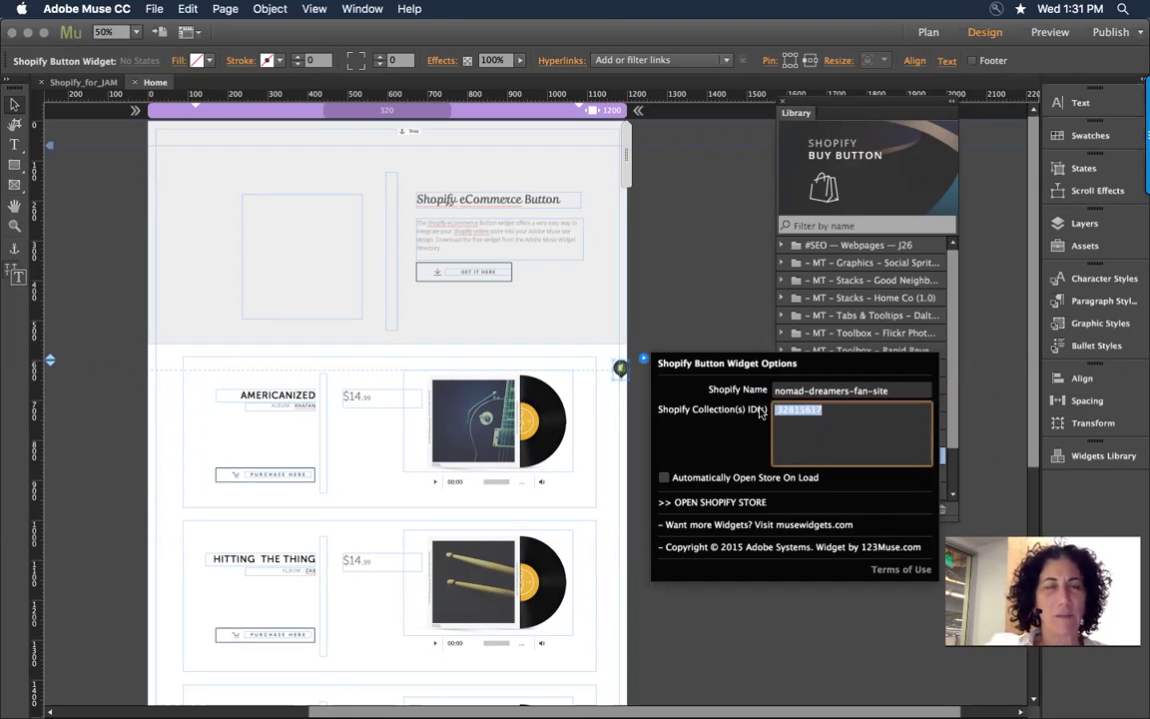
{"action": "left_click", "coordinate": [684, 303]}
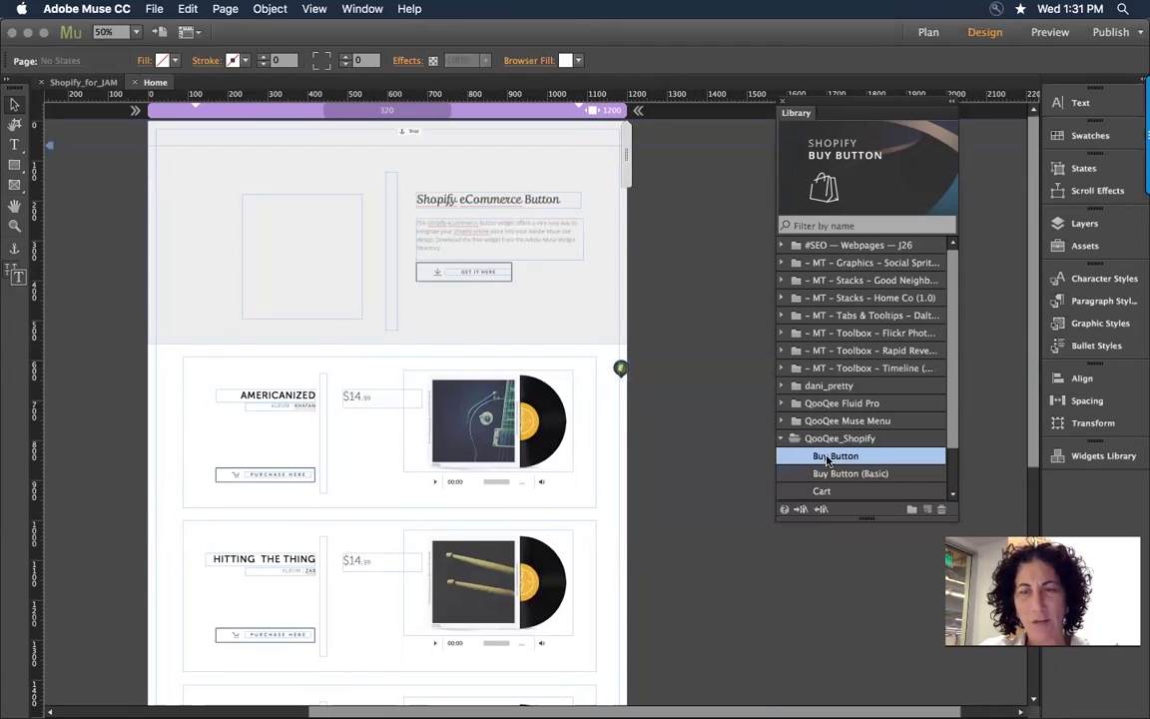
Place a QooQee Buy Button from the library in the page's header area and set its product name to AMERICANIZED
{"action": "left_click_drag", "start_coordinate": [827, 459], "coordinate": [209, 200]}
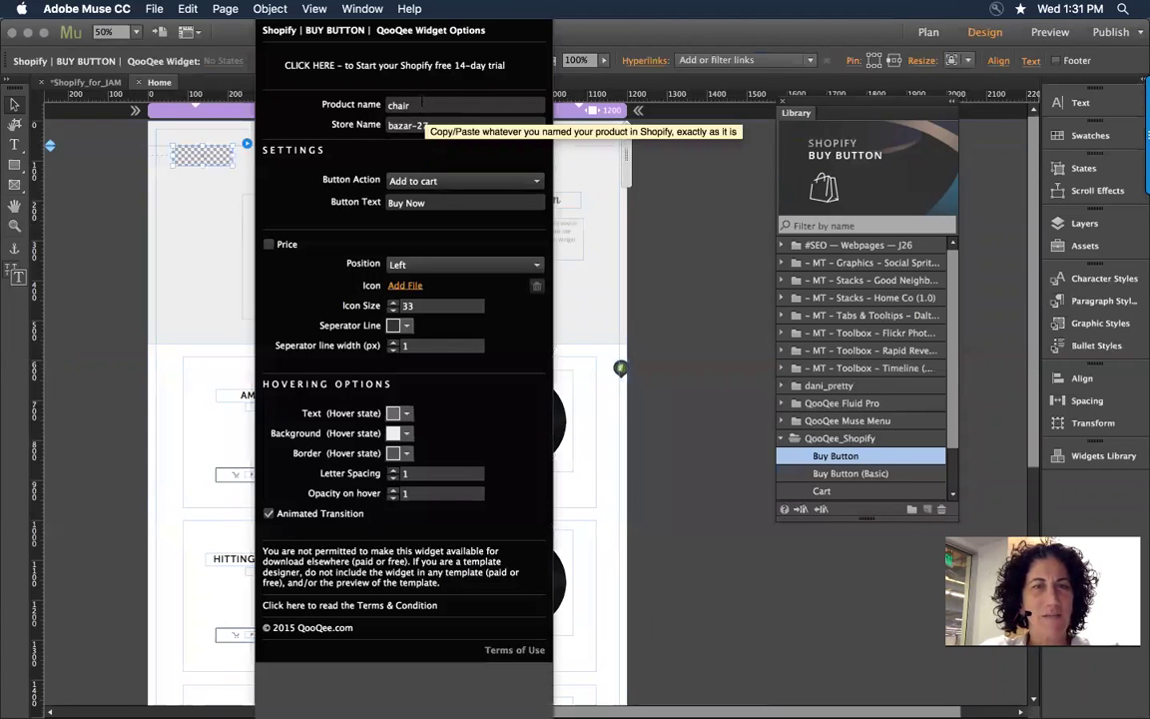
{"action": "double_click", "coordinate": [421, 105]}
{"action": "type", "text": "AMERICANIZED"}
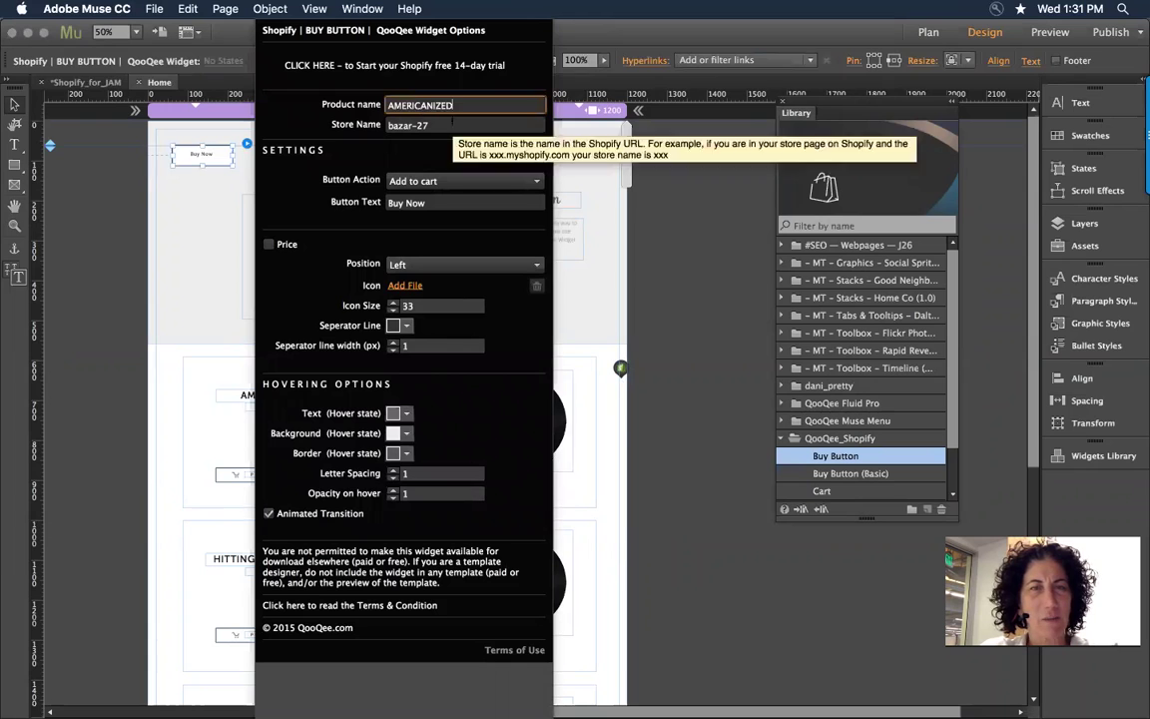
Switch to Chrome, copy the store name from the Albums page's web address, and return to Adobe Muse
{"action": "key", "text": "super+Tab"}
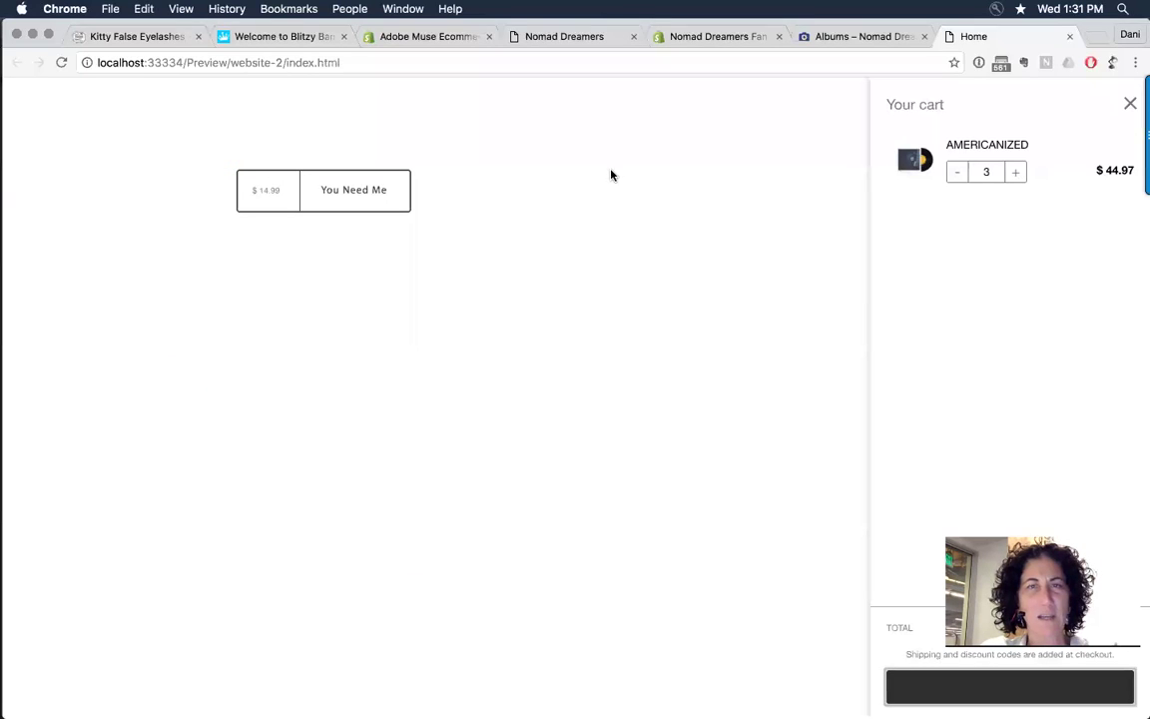
{"action": "left_click", "coordinate": [821, 37]}
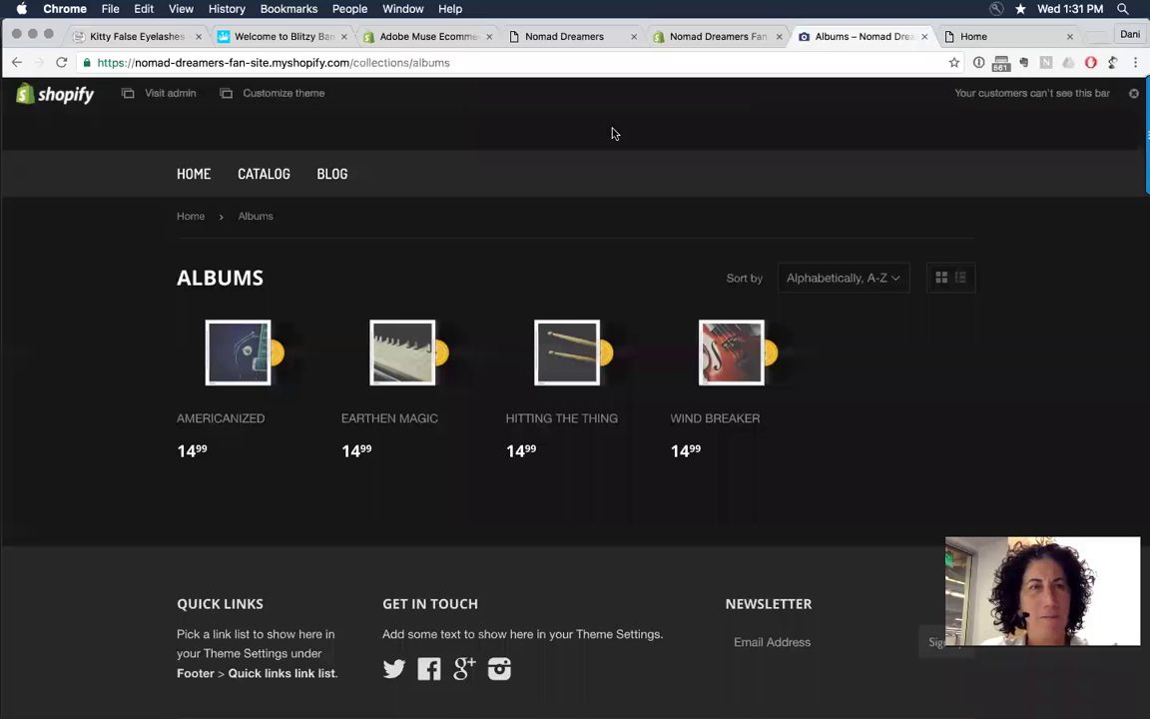
{"action": "left_click", "coordinate": [267, 64]}
{"action": "left_click_drag", "start_coordinate": [270, 64], "coordinate": [149, 66]}
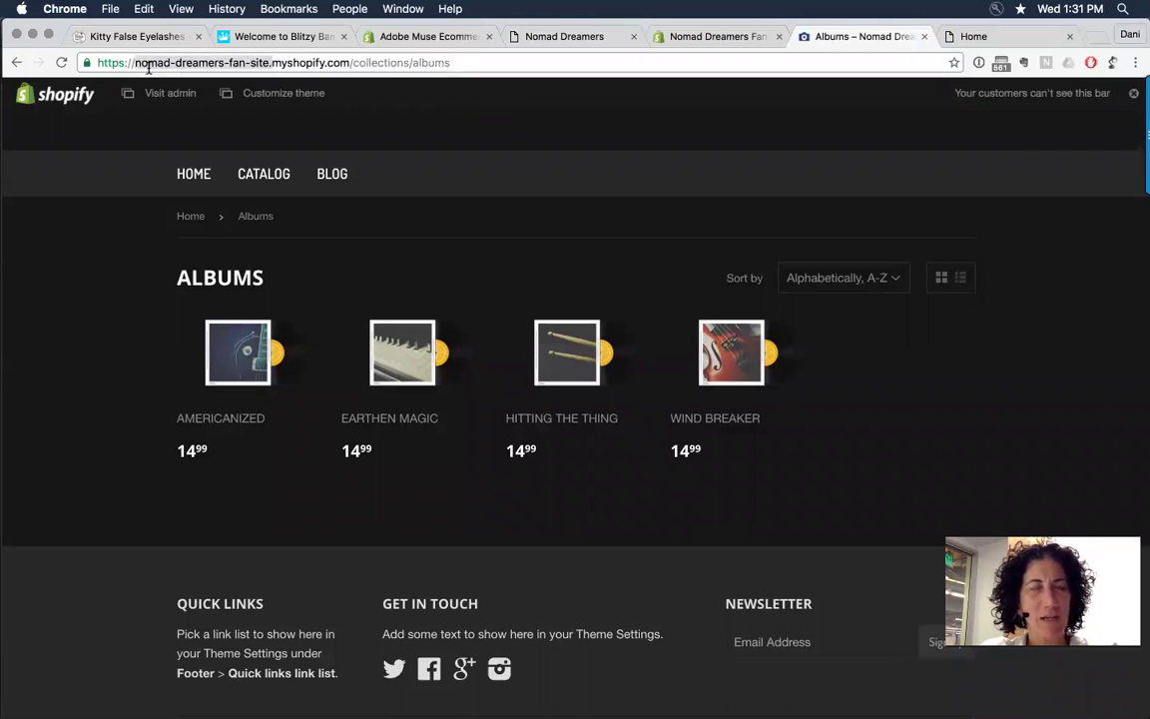
{"action": "key", "text": "super+Tab"}
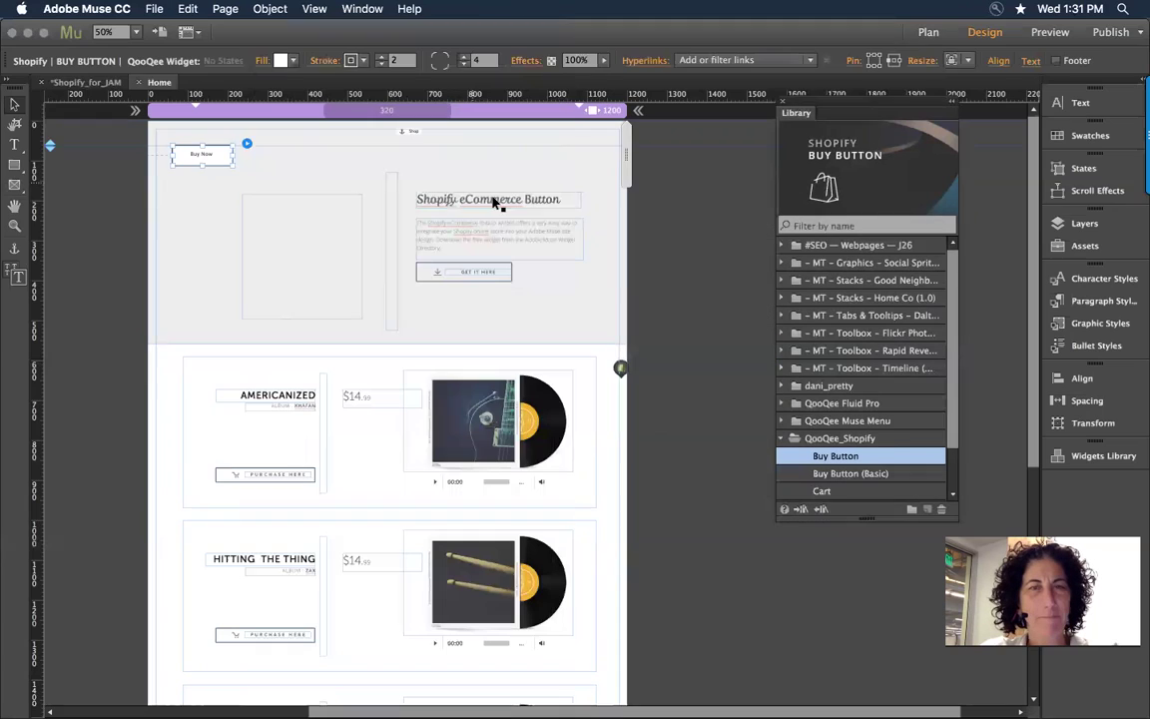
Set the Buy Button's store name to "nomad-dreamers-fan-site.", turn on its price display and close the widget options
{"action": "left_click", "coordinate": [245, 144]}
{"action": "triple_click", "coordinate": [409, 125]}
{"action": "type", "text": "nomad-dreamers-fan-site."}
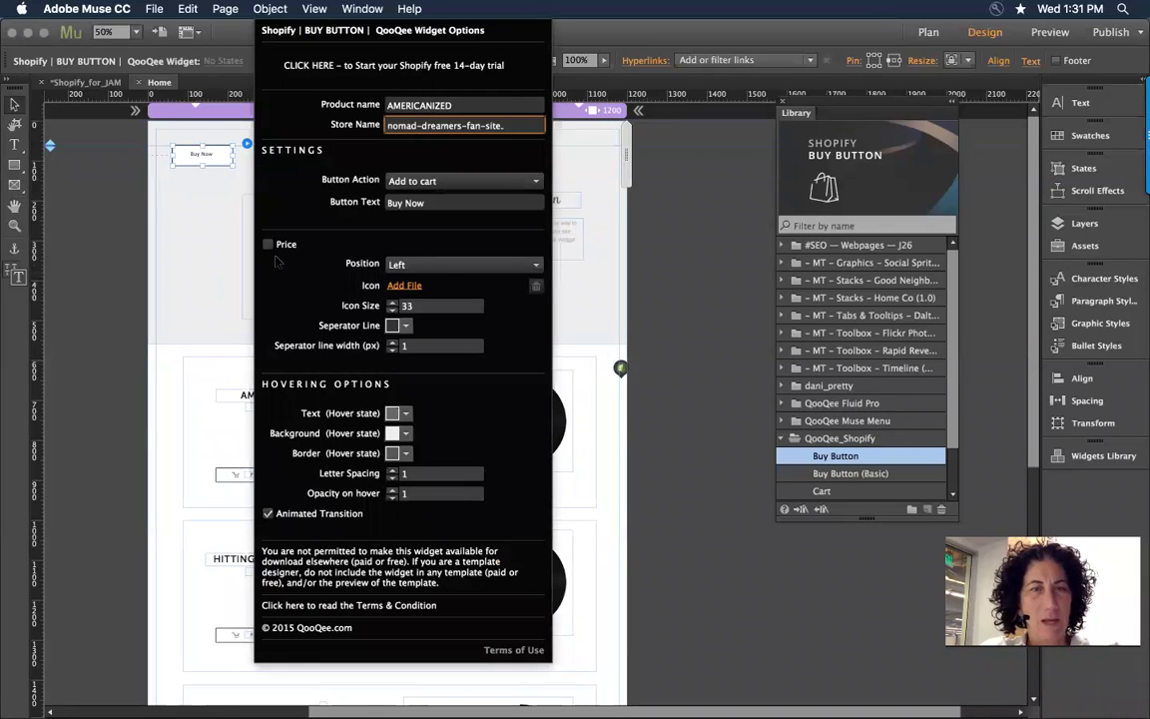
{"action": "left_click", "coordinate": [268, 243]}
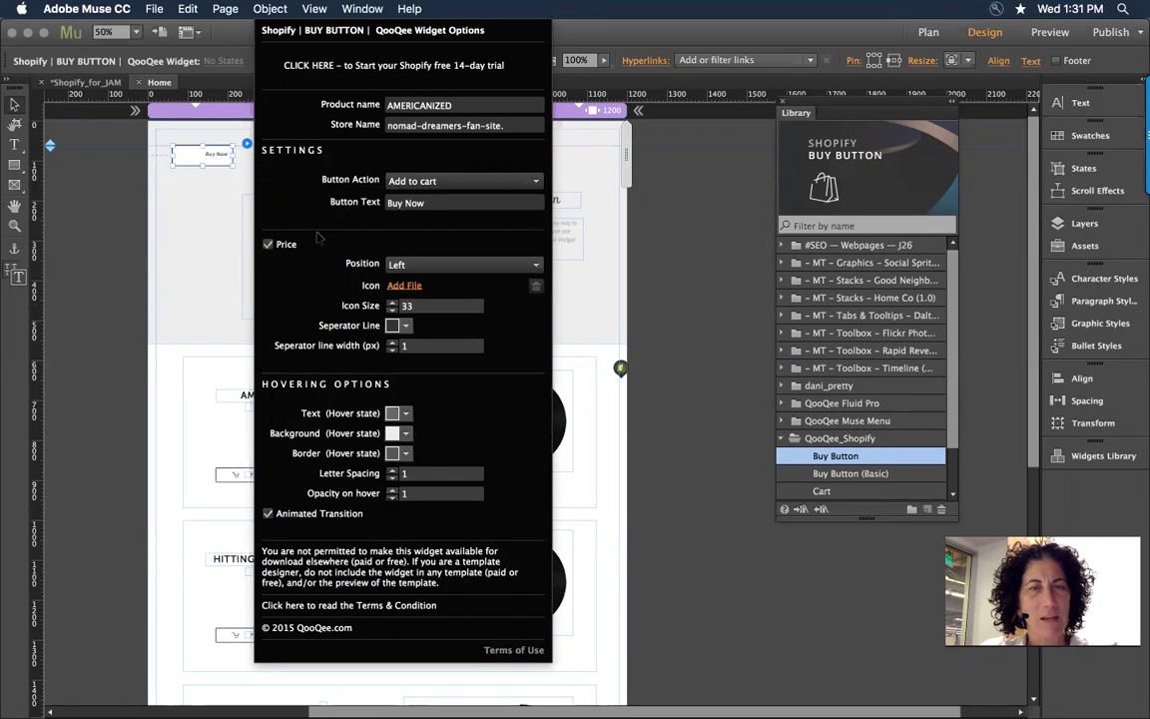
{"action": "left_click", "coordinate": [206, 207]}
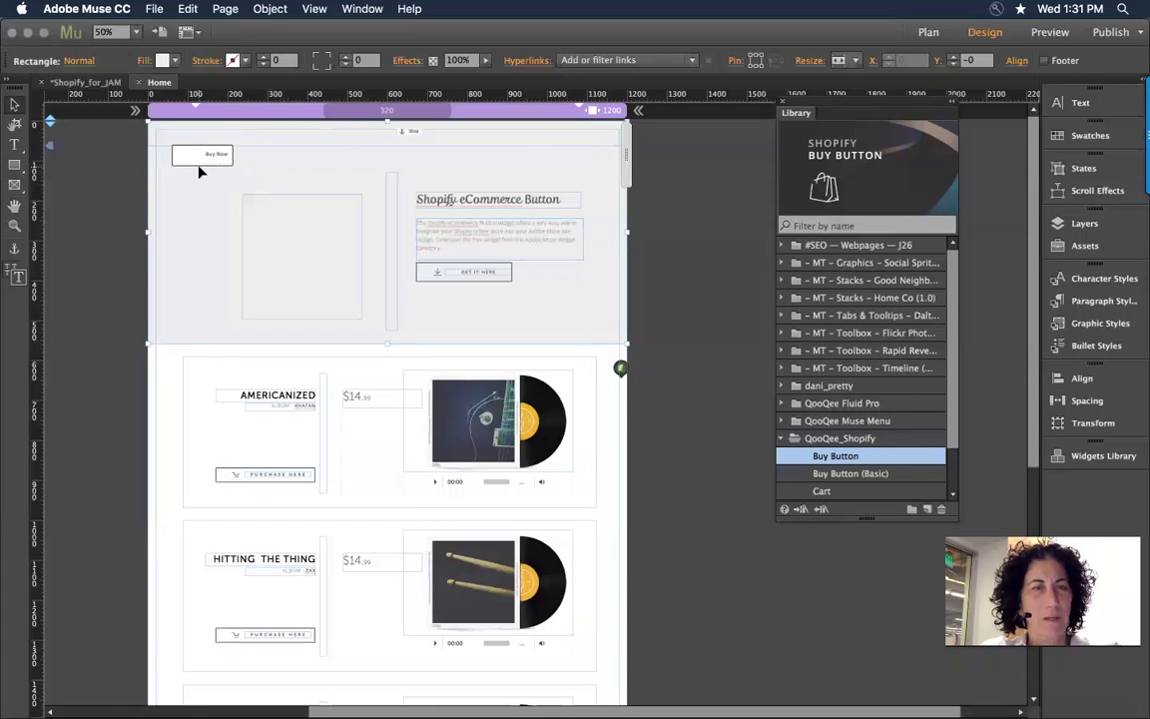
Move the Buy Button widget just above the AMERICANIZED listing and test that album's Purchase Here store pop-up in the browser preview
{"action": "left_click_drag", "start_coordinate": [196, 155], "coordinate": [184, 360]}
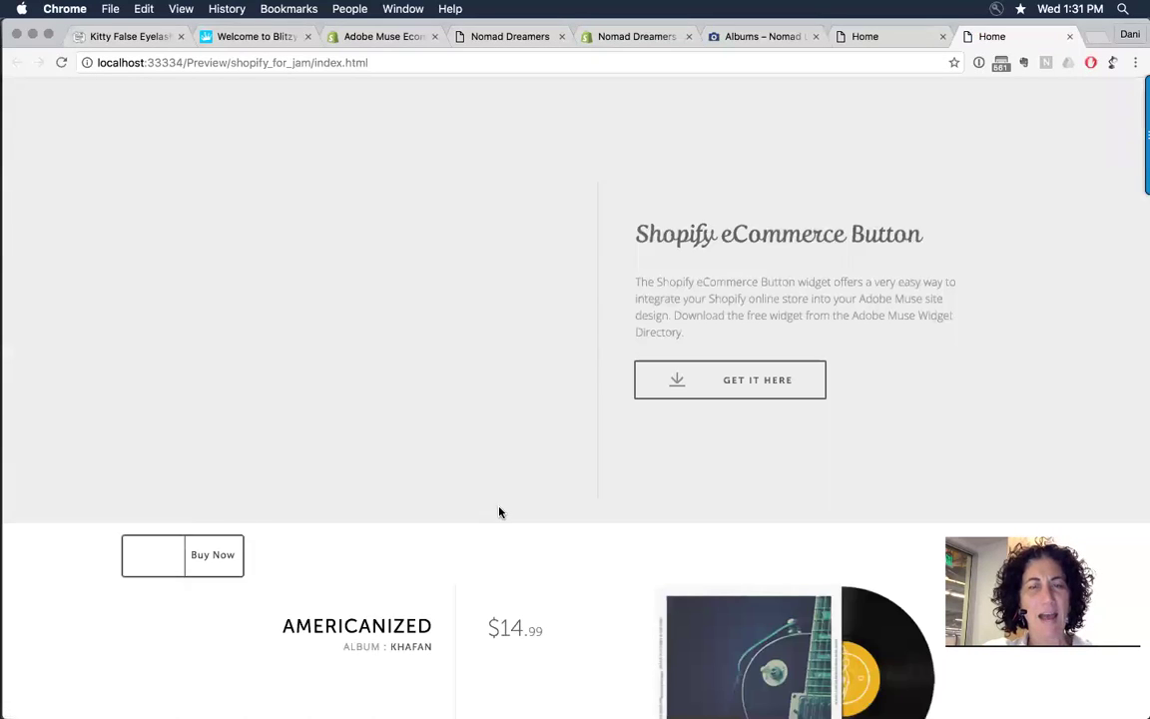
{"action": "scroll", "coordinate": [500, 512], "scroll_direction": "down", "scroll_amount": 5}
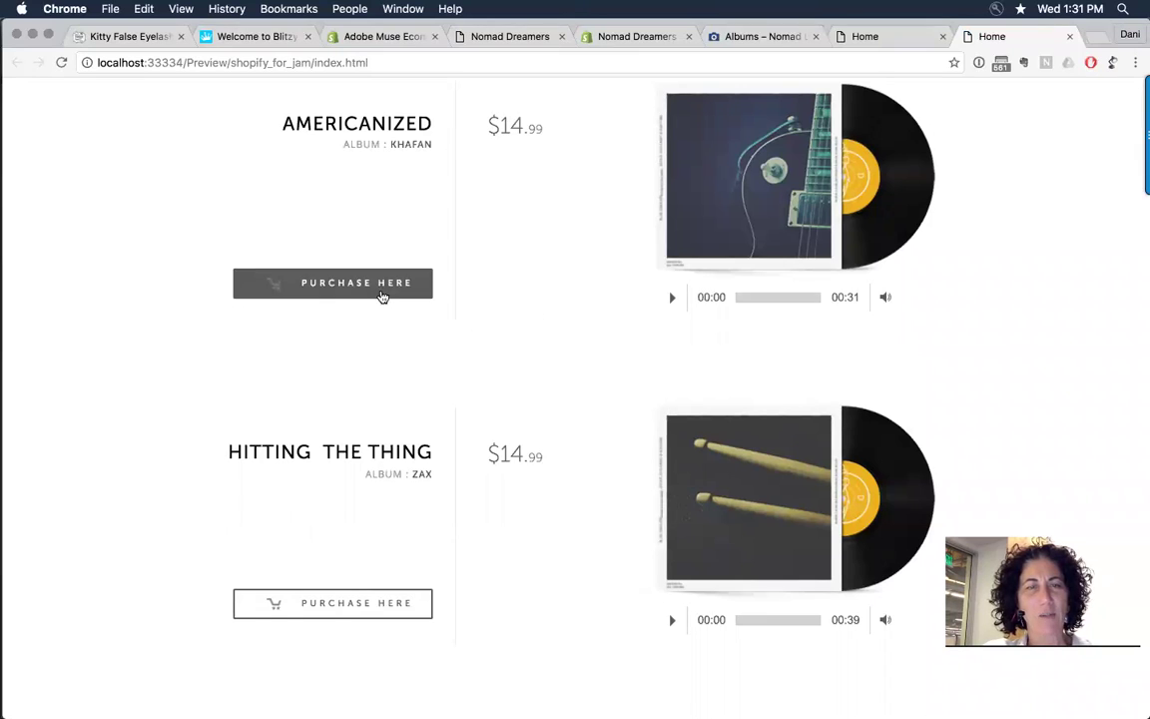
{"action": "left_click", "coordinate": [380, 294]}
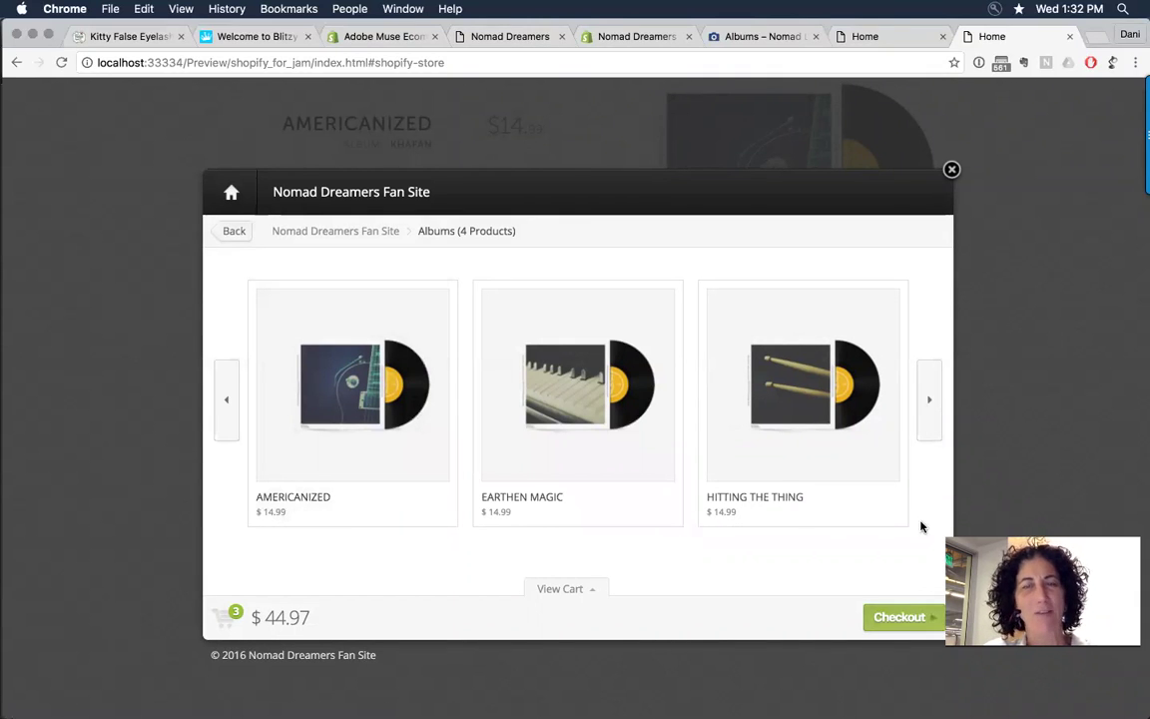
{"action": "left_click", "coordinate": [575, 141]}
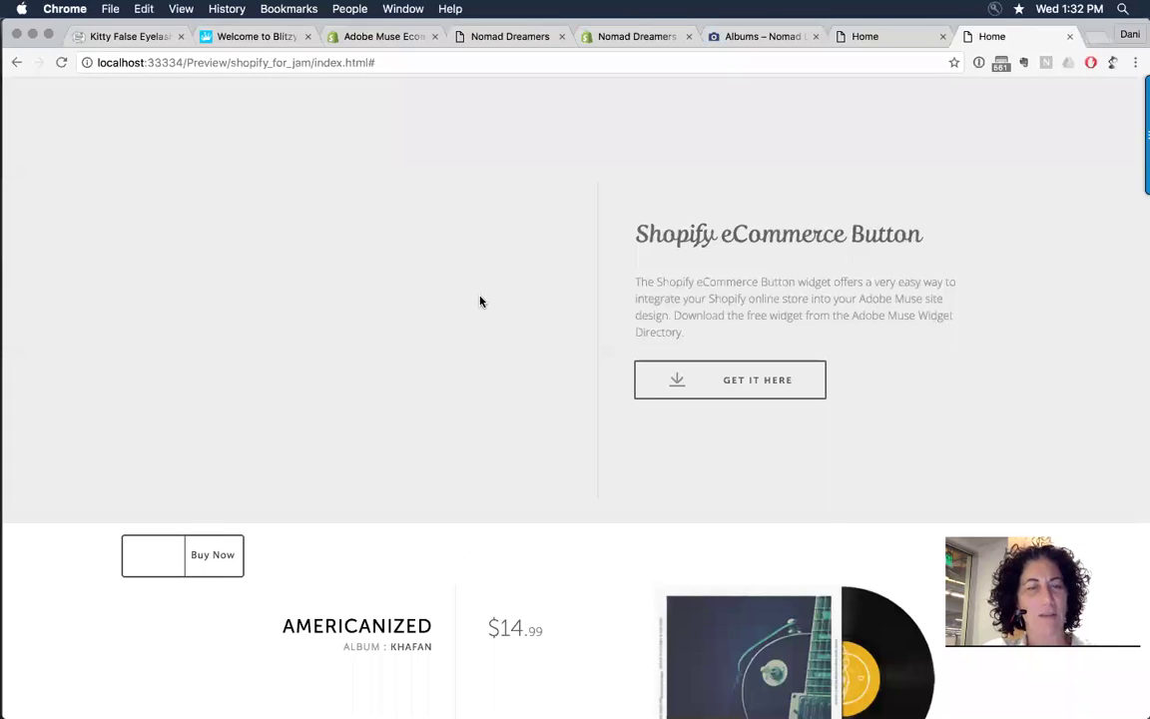
{"action": "scroll", "coordinate": [500, 356], "scroll_direction": "down", "scroll_amount": 5}
{"action": "scroll", "coordinate": [502, 356], "scroll_direction": "up", "scroll_amount": 1}
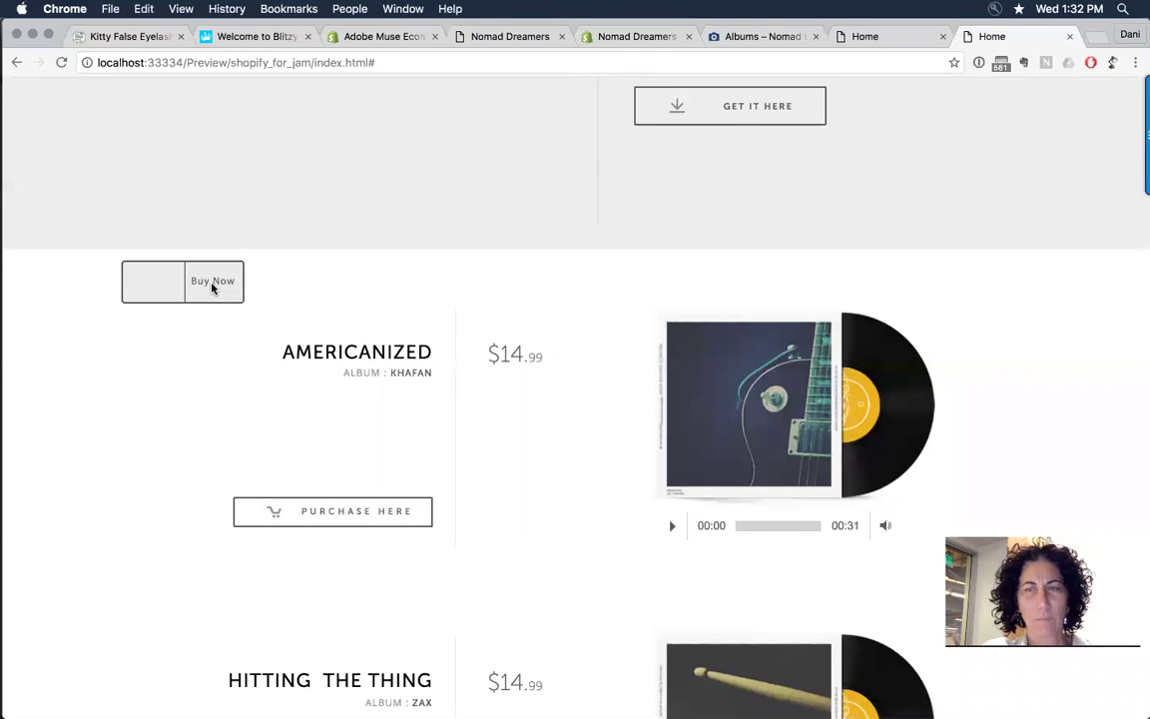
Return to Adobe Muse and correct the Buy Button's store name to "nomad-dreamers-fan-site" in its widget options
{"action": "key", "text": "super+Tab"}
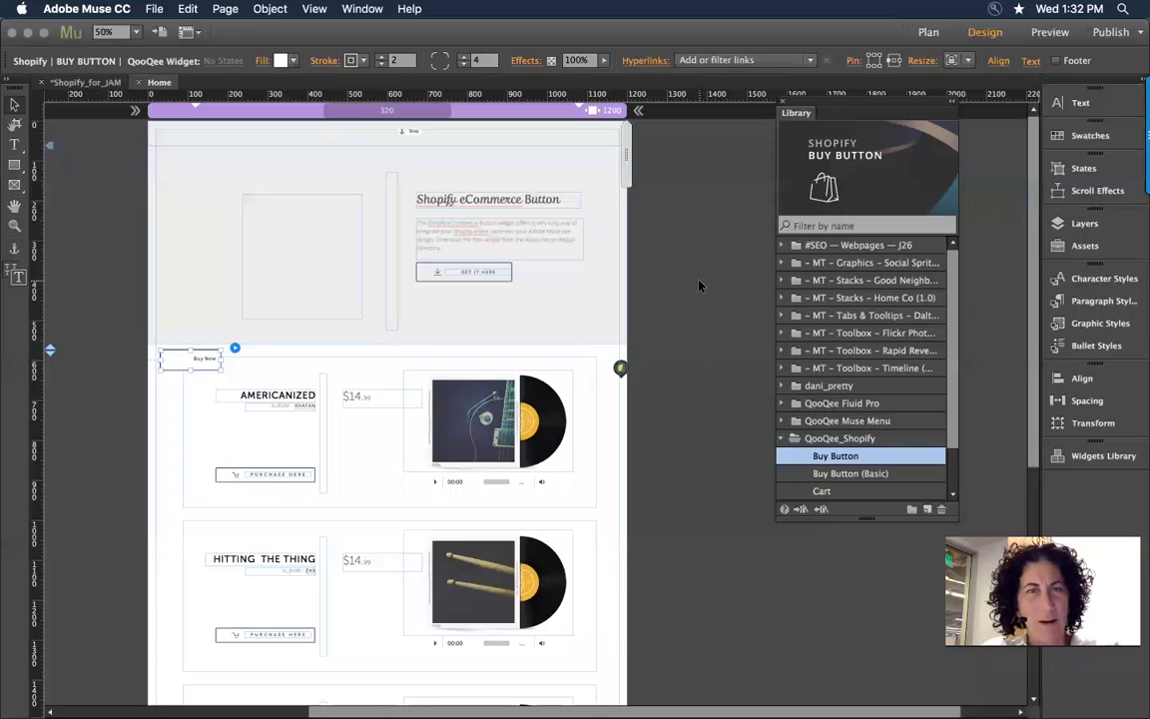
{"action": "left_click", "coordinate": [699, 286]}
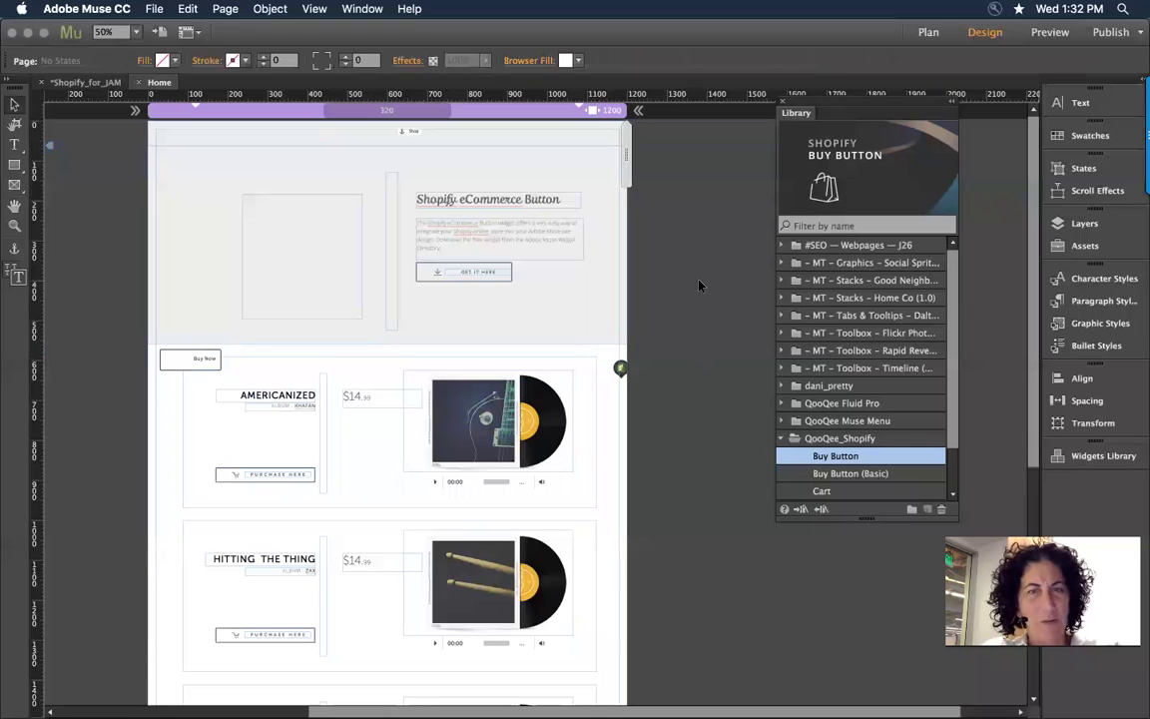
{"action": "left_click", "coordinate": [620, 369]}
{"action": "left_click", "coordinate": [639, 398]}
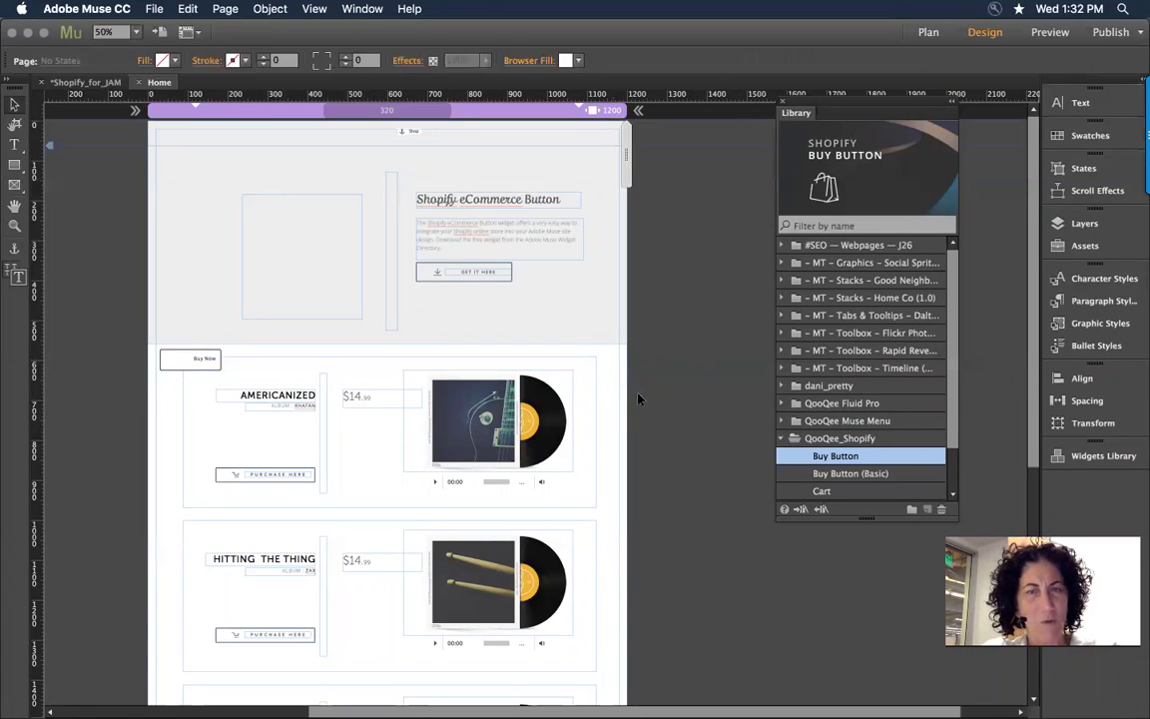
{"action": "left_click", "coordinate": [195, 358]}
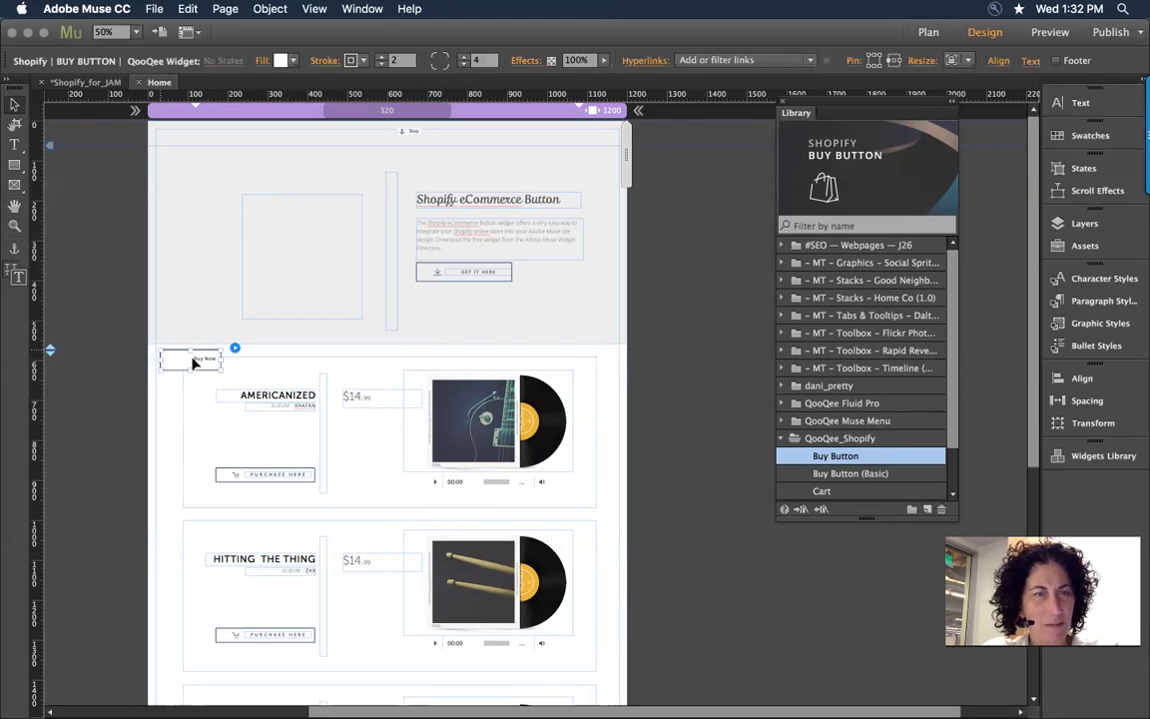
{"action": "left_click", "coordinate": [234, 350]}
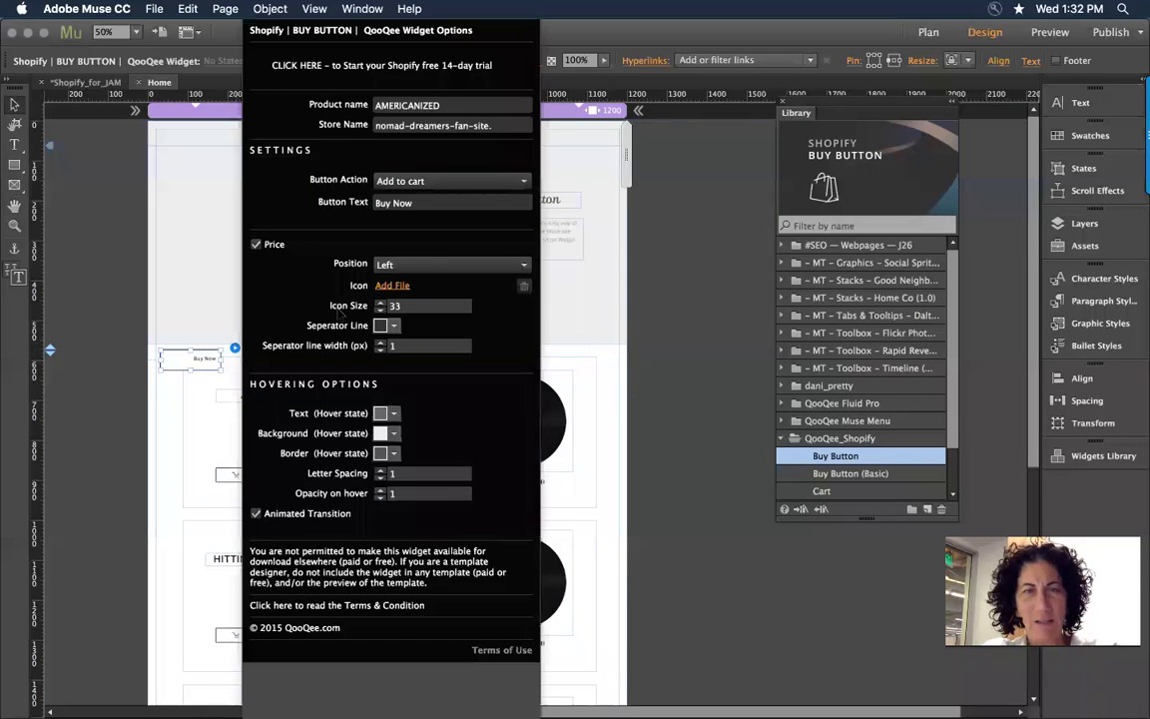
{"action": "left_click", "coordinate": [506, 126]}
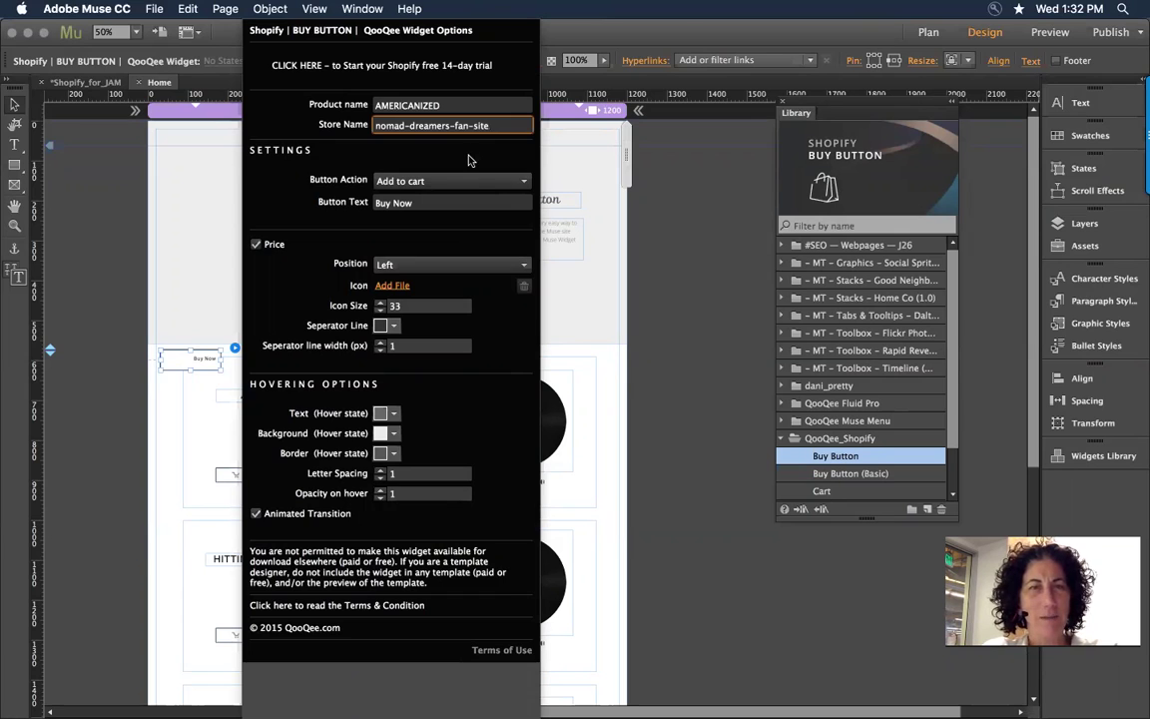
{"action": "left_click", "coordinate": [174, 296]}
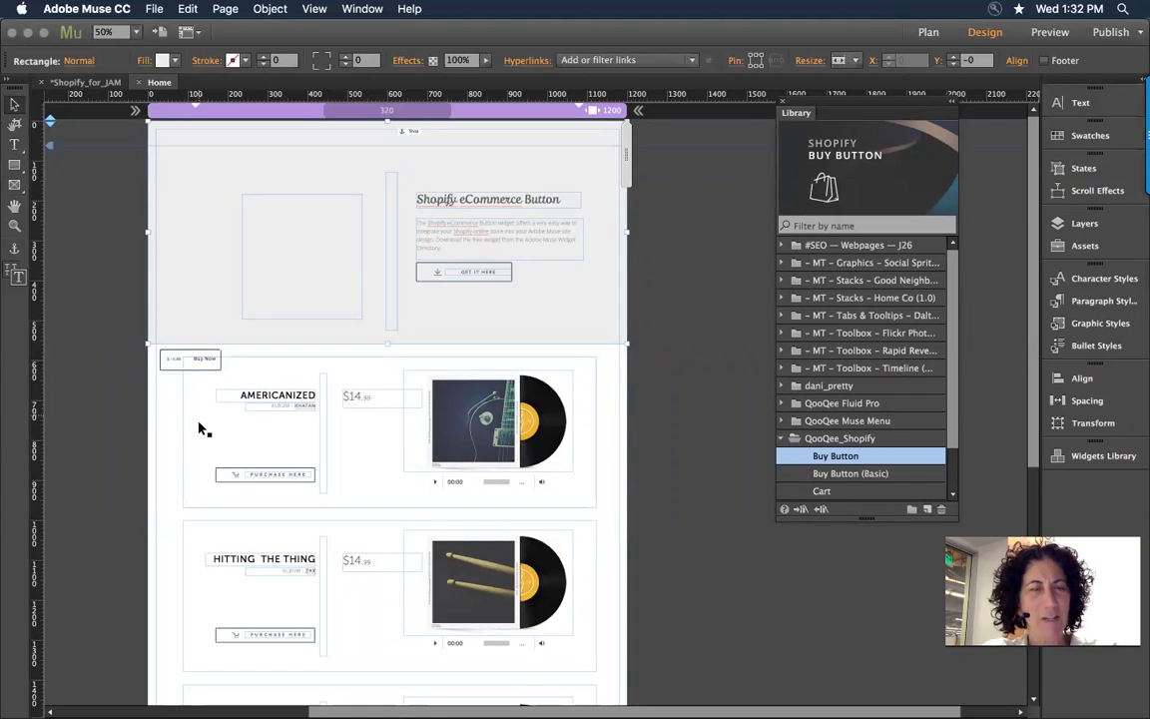
In a fresh browser preview, add AMERICANIZED to the cart with the Buy Now button, and reduce its quantity to zero
{"action": "key", "text": "super+alt+e"}
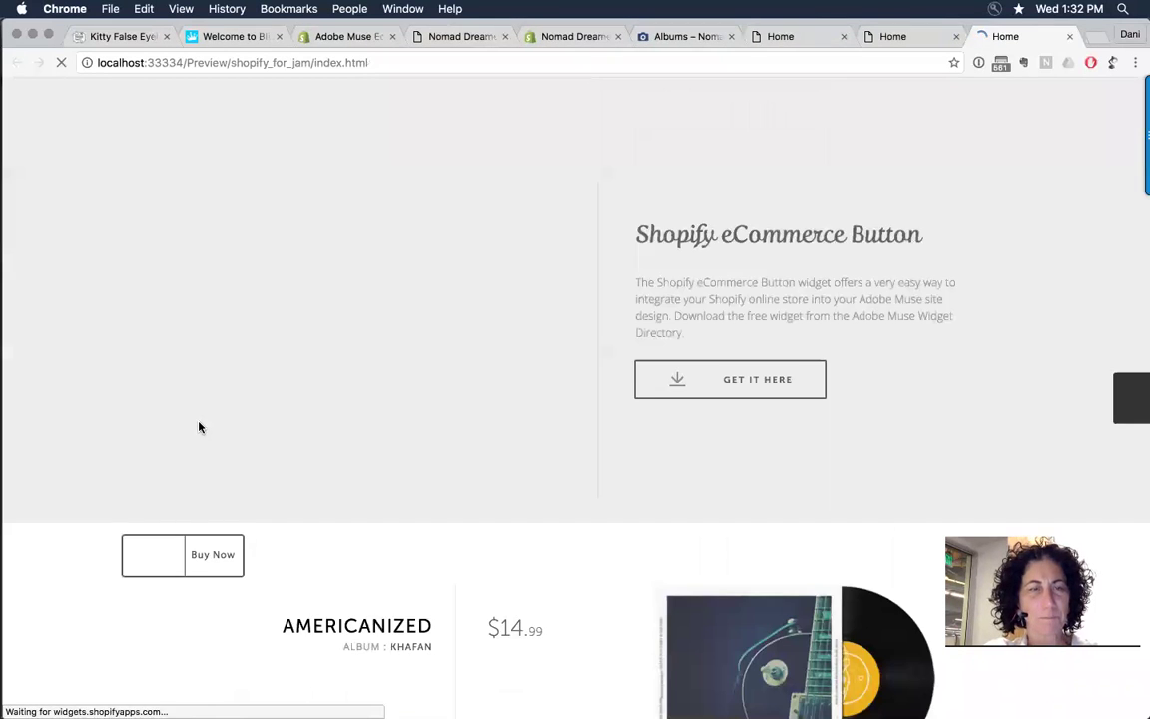
{"action": "scroll", "coordinate": [199, 428], "scroll_direction": "down", "scroll_amount": 3}
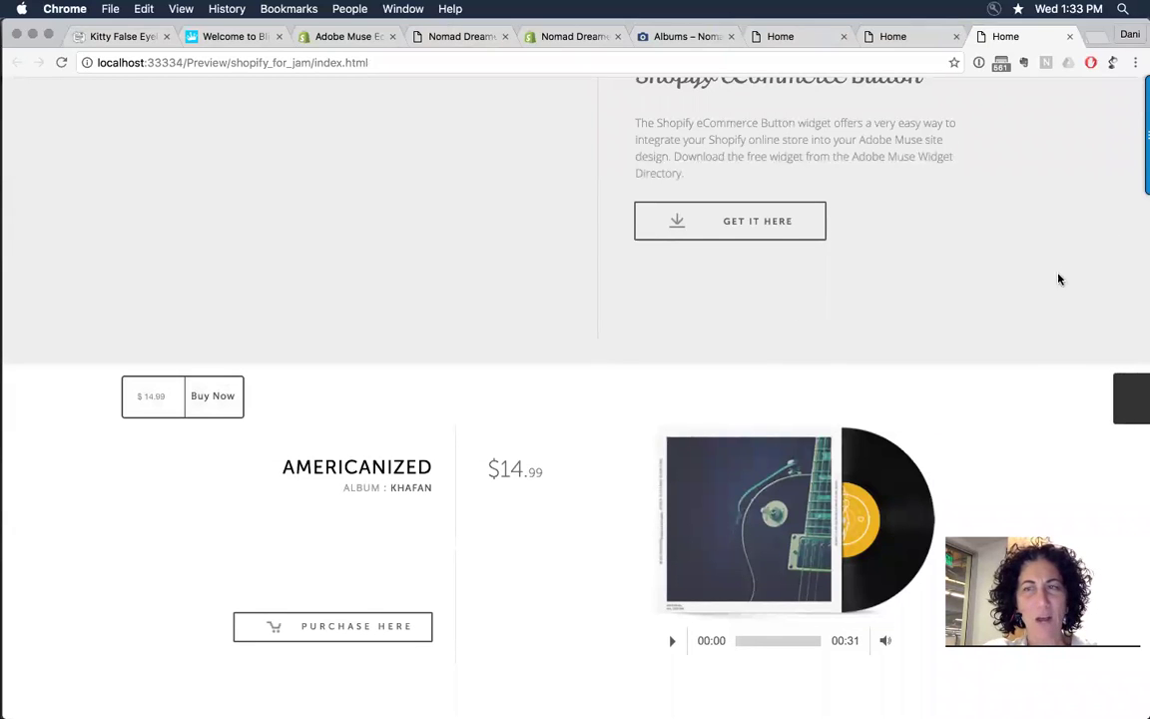
{"action": "left_click", "coordinate": [186, 406]}
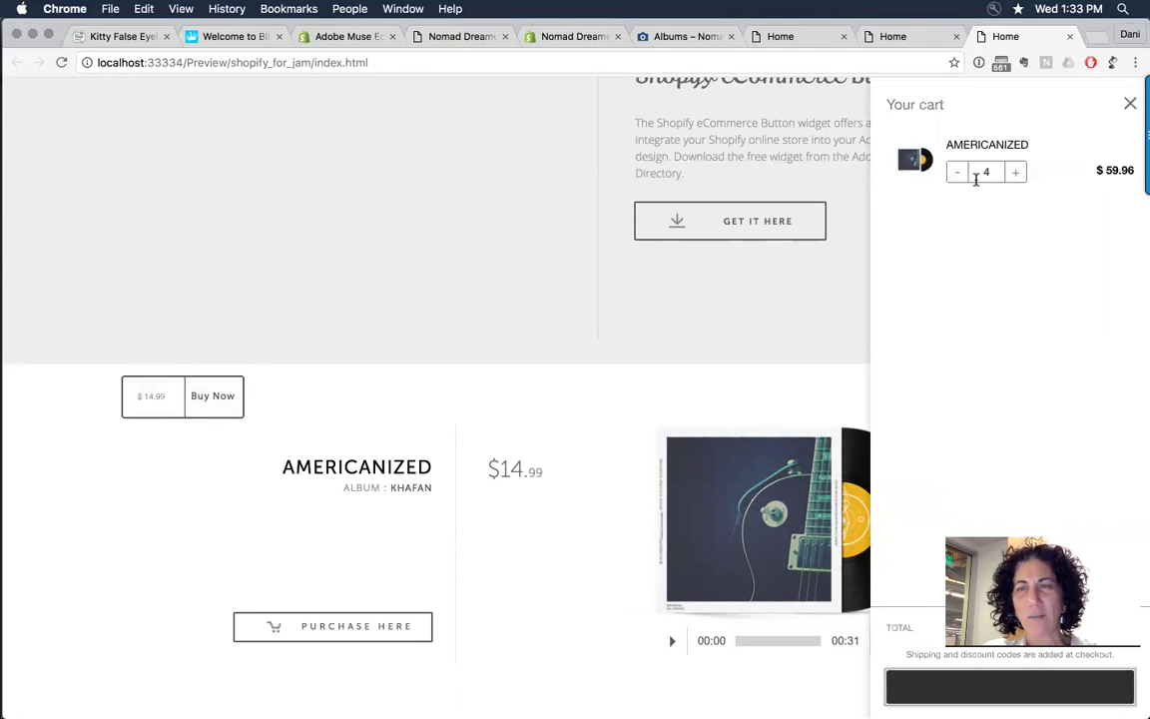
{"action": "left_click", "coordinate": [959, 175]}
{"action": "left_click", "coordinate": [959, 175]}
{"action": "left_click", "coordinate": [958, 175]}
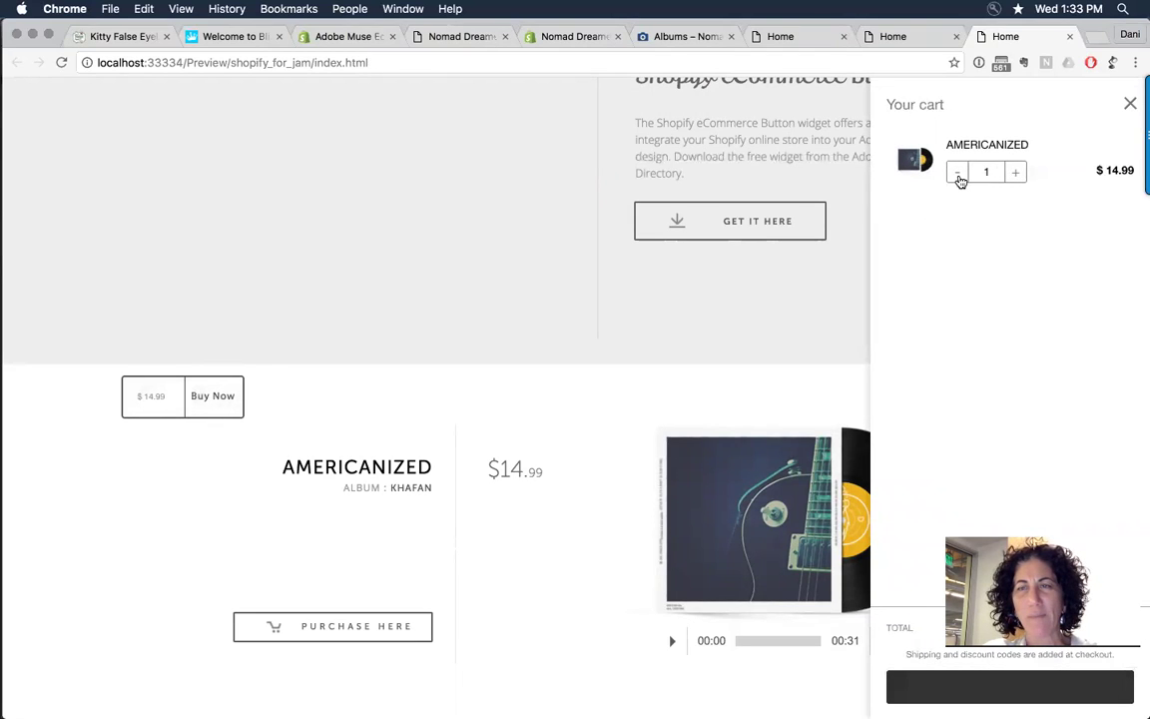
{"action": "left_click", "coordinate": [958, 175]}
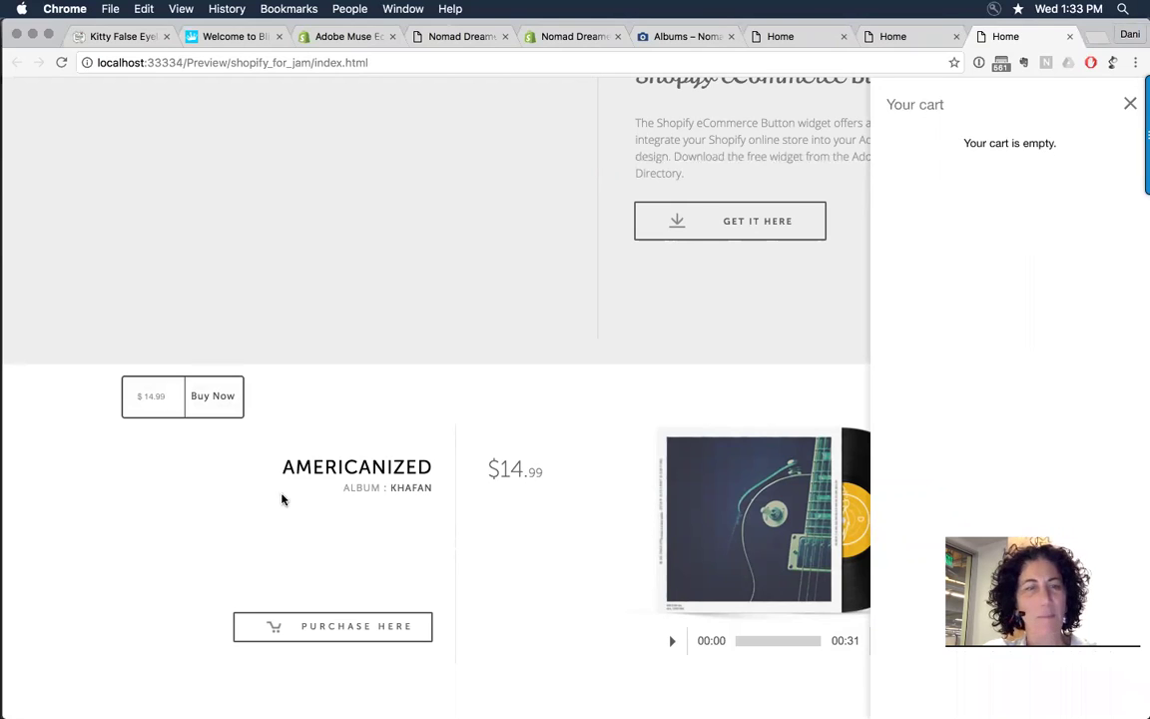
Add AMERICANIZED to the cart again, raise its quantity to 2 and close the cart
{"action": "left_click", "coordinate": [216, 398]}
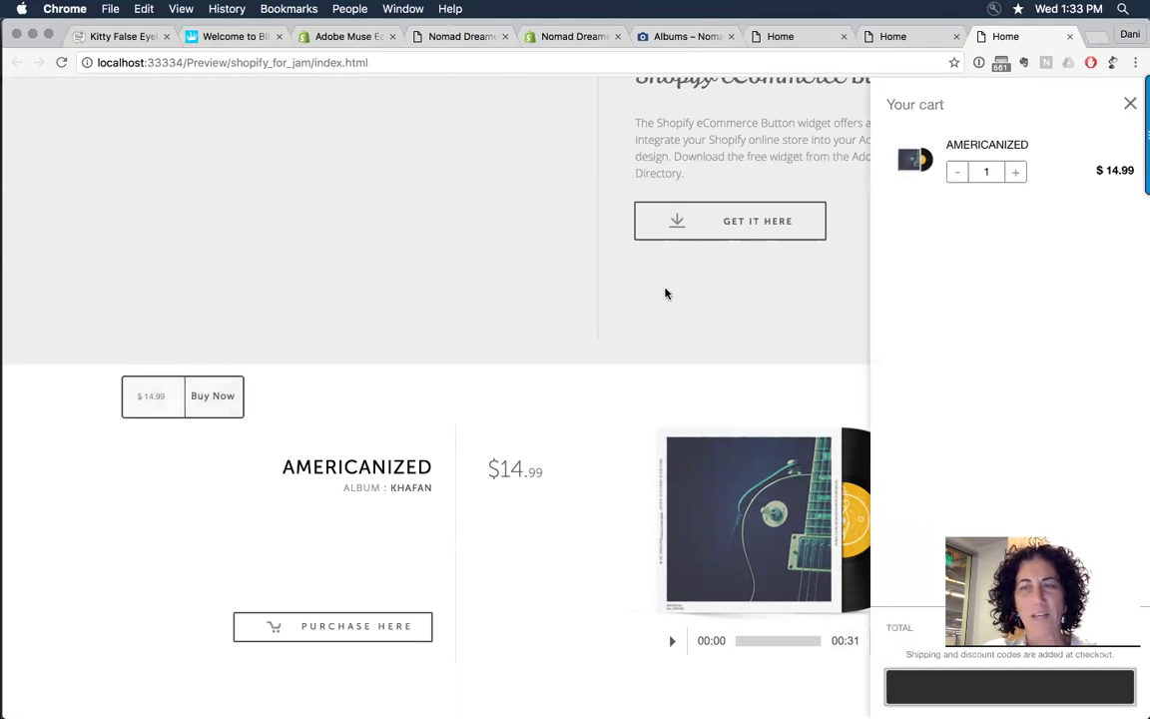
{"action": "left_click", "coordinate": [1015, 172]}
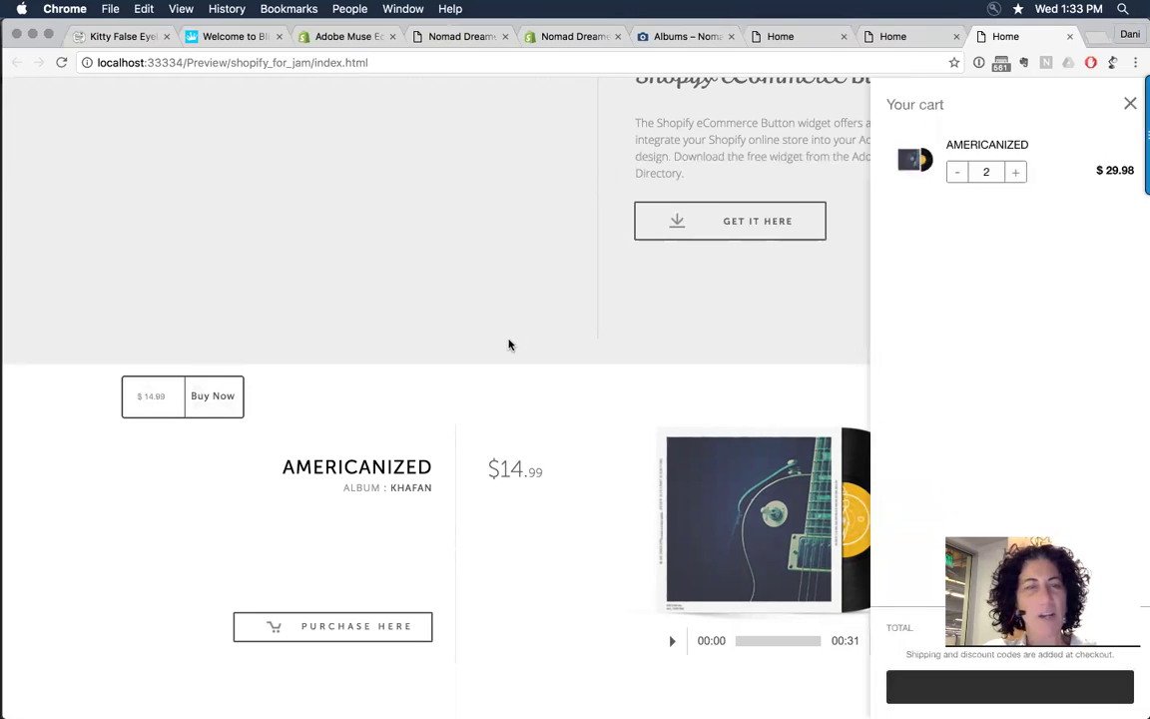
{"action": "left_click", "coordinate": [508, 345]}
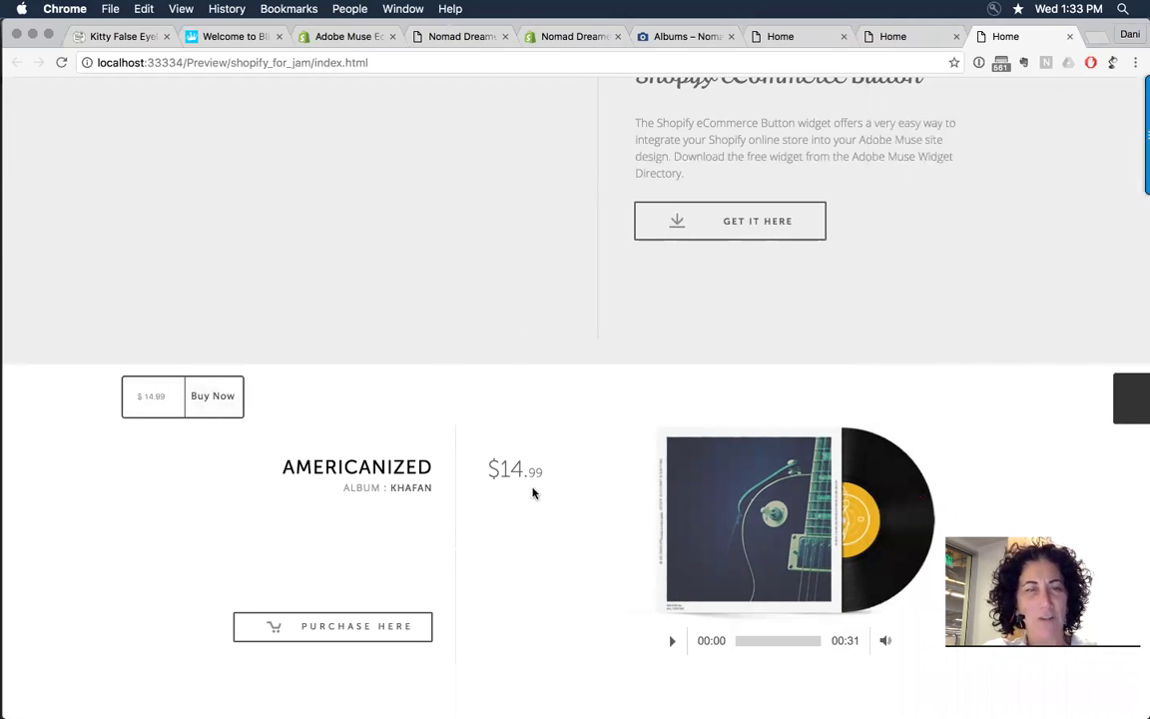
Highlight the separate price text beside AMERICANIZED in the preview, and select its text frame in Adobe Muse
{"action": "scroll", "coordinate": [376, 394], "scroll_direction": "down", "scroll_amount": 3}
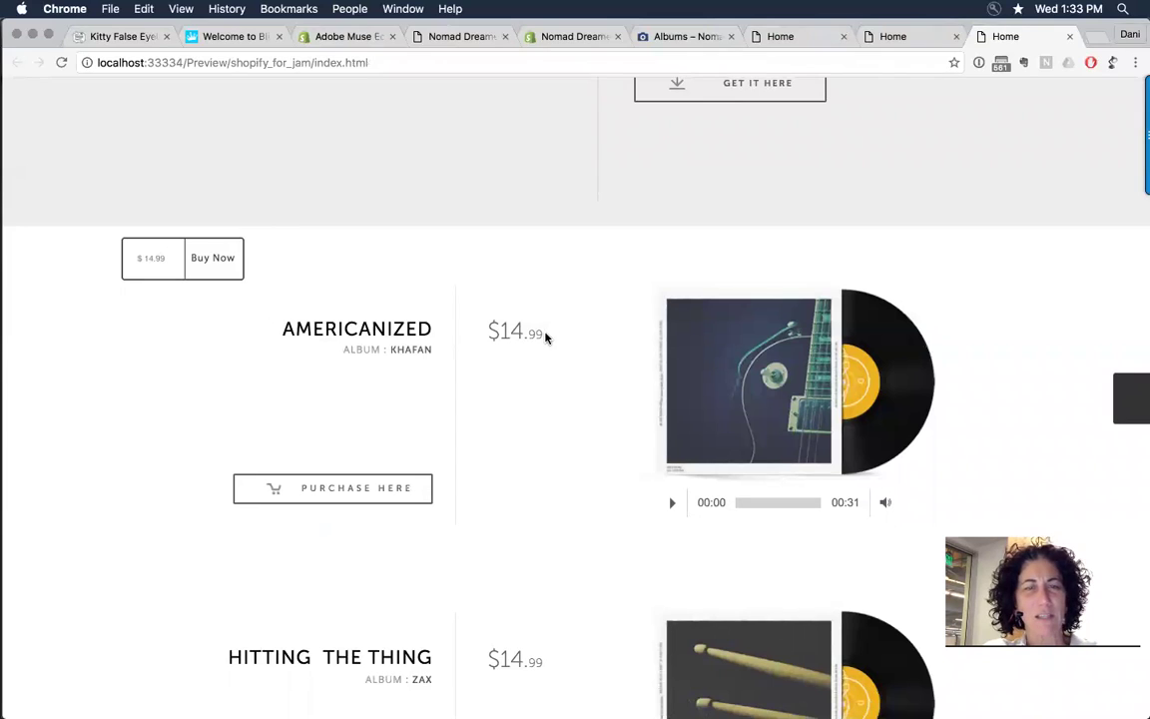
{"action": "left_click_drag", "start_coordinate": [546, 338], "coordinate": [492, 332]}
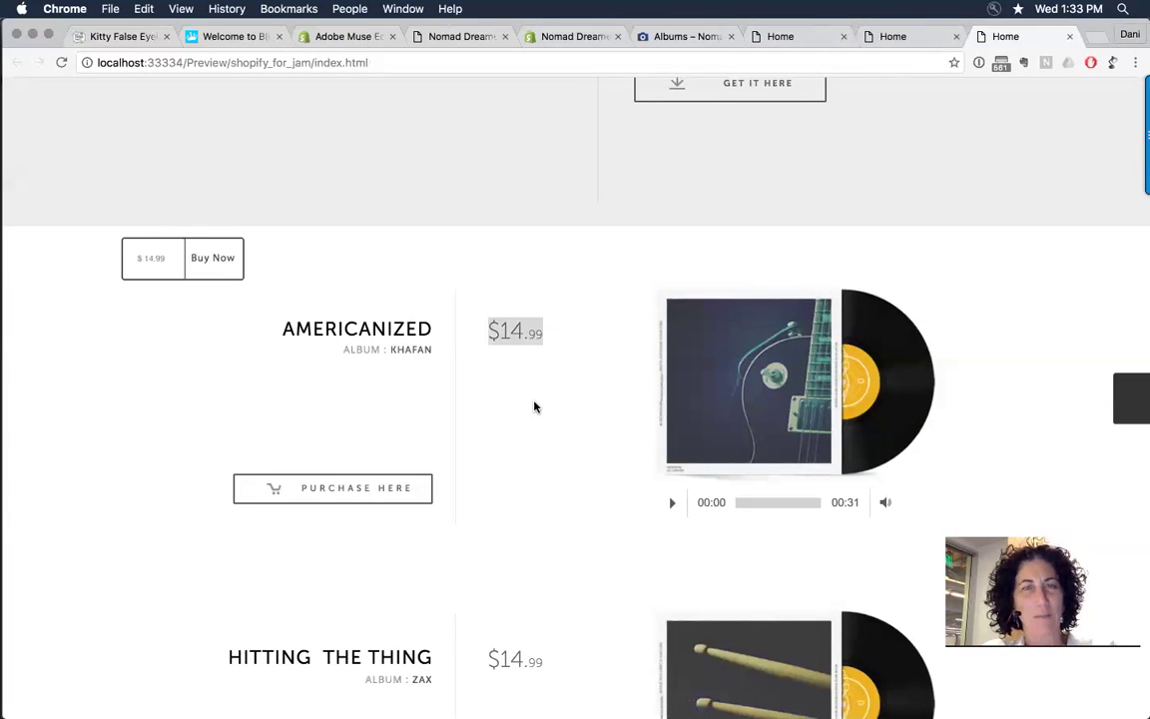
{"action": "key", "text": "super+Tab"}
{"action": "left_click", "coordinate": [368, 404]}
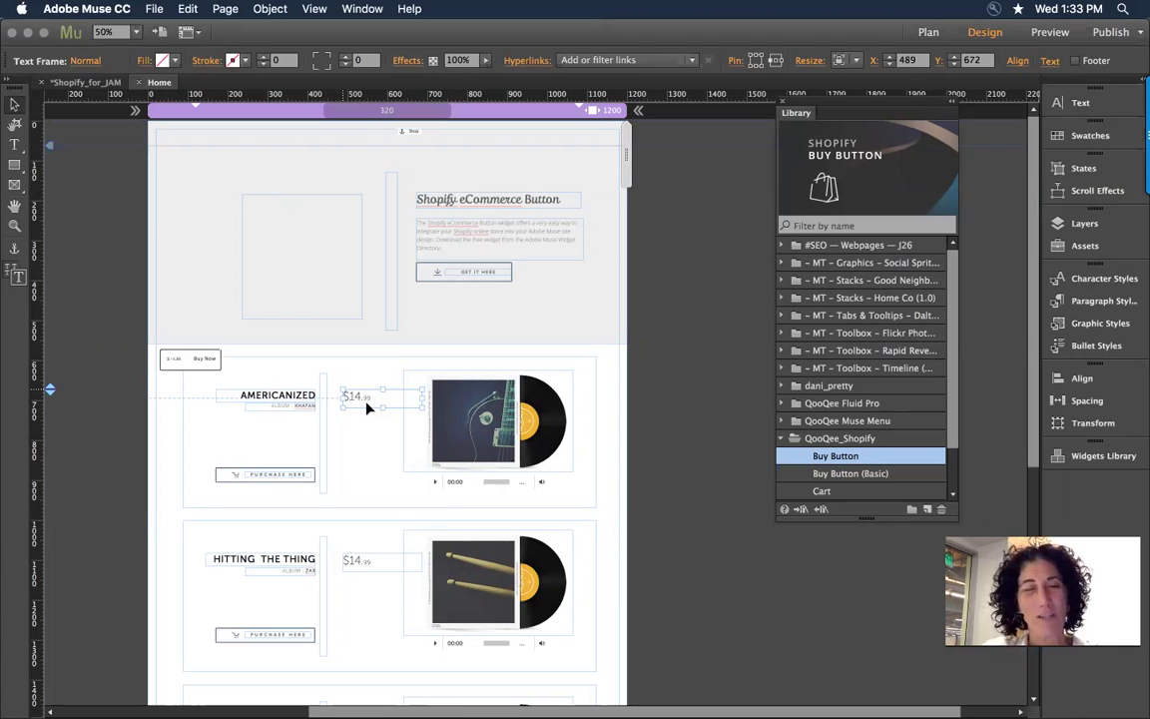
{"action": "key", "text": "super+equal"}
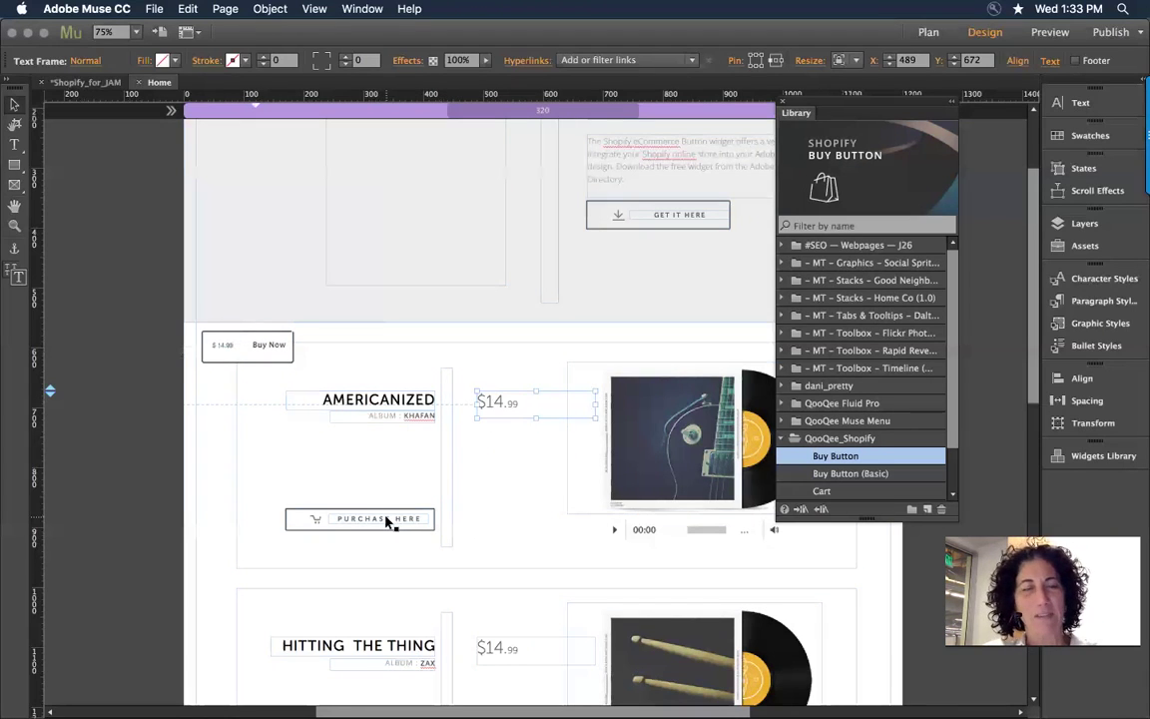
Review the AMERICANIZED Purchase Here button's hyperlink options, its inner text frame and the surrounding page layout
{"action": "left_click", "coordinate": [329, 528]}
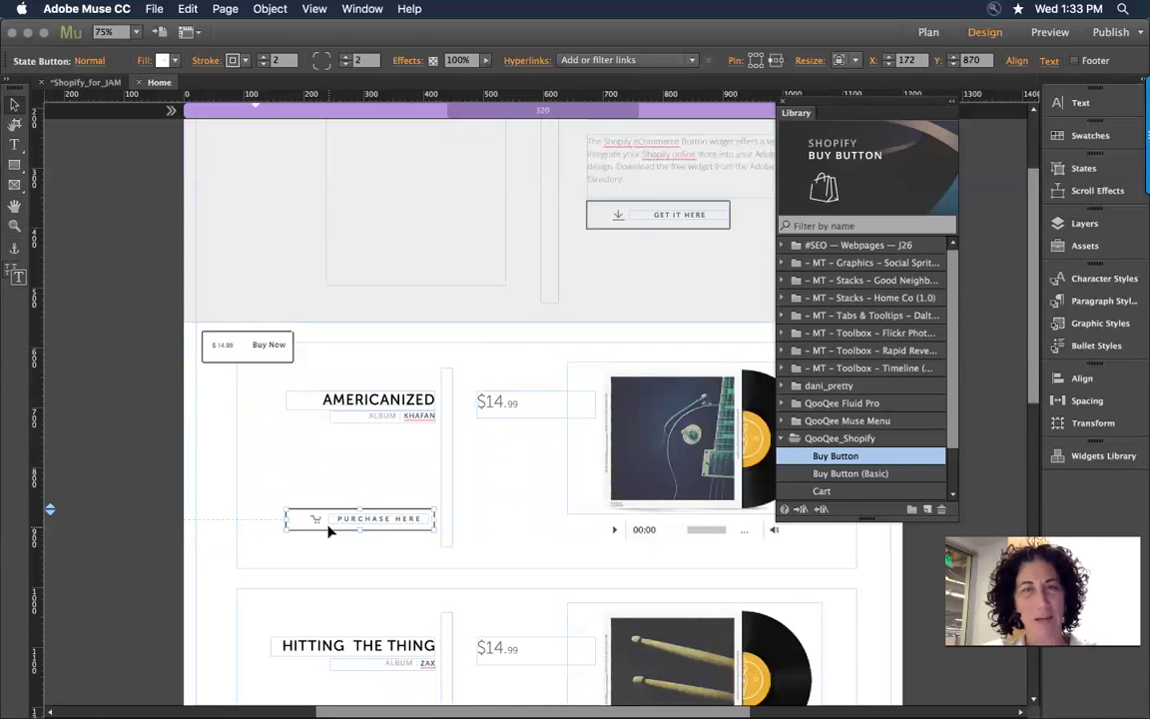
{"action": "left_click", "coordinate": [528, 62]}
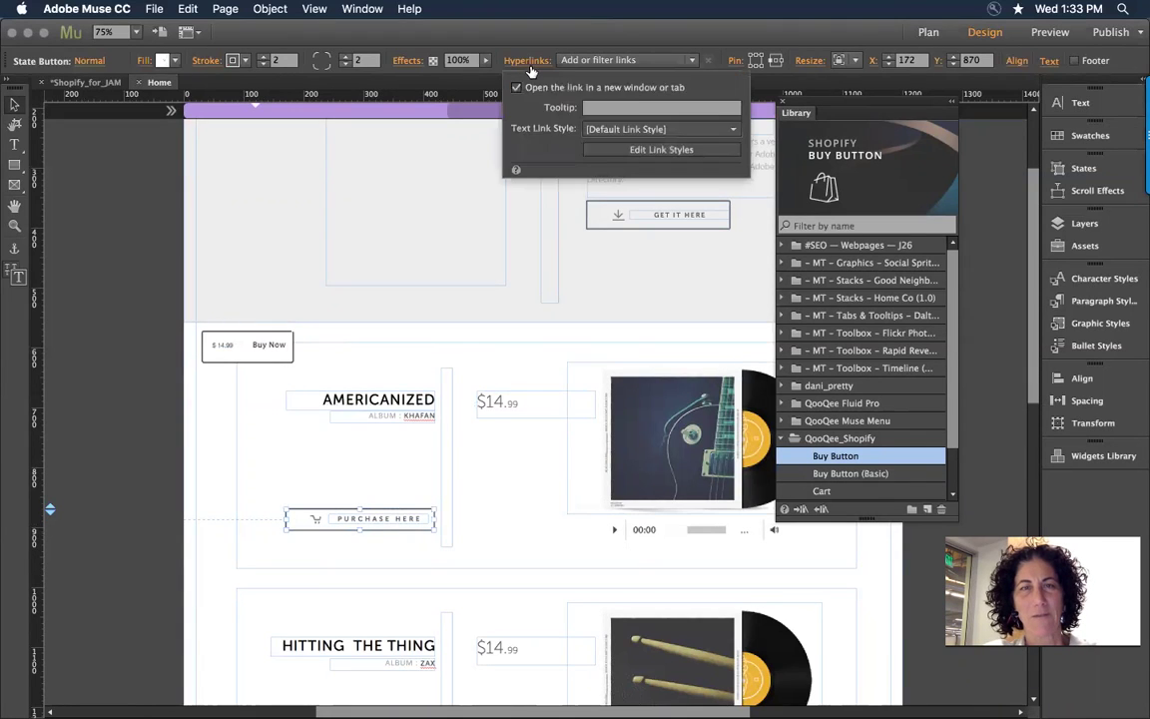
{"action": "left_click", "coordinate": [469, 482]}
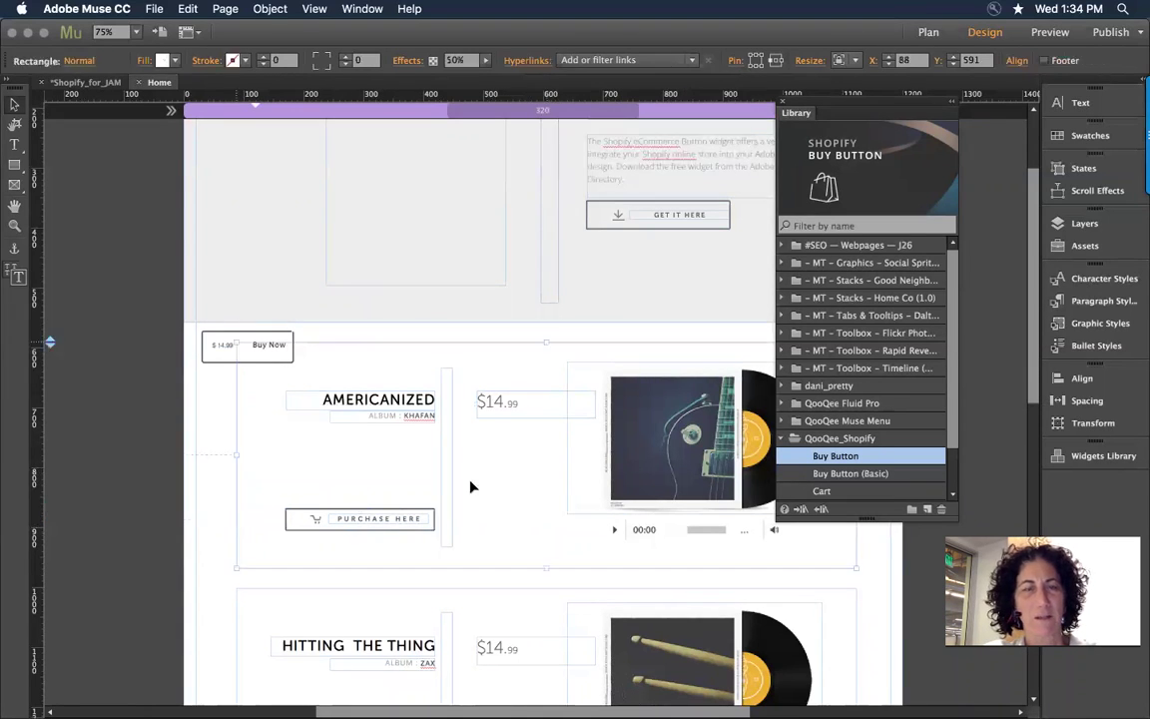
{"action": "left_click", "coordinate": [410, 519]}
{"action": "left_click", "coordinate": [409, 519]}
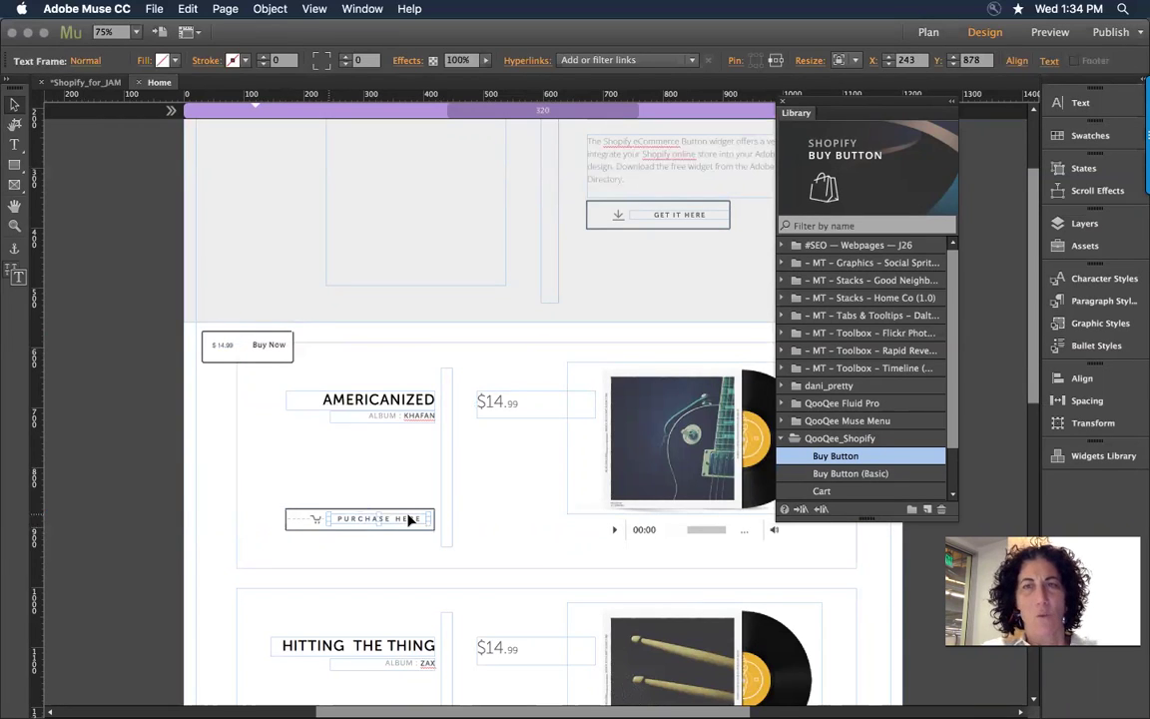
{"action": "left_click", "coordinate": [505, 508]}
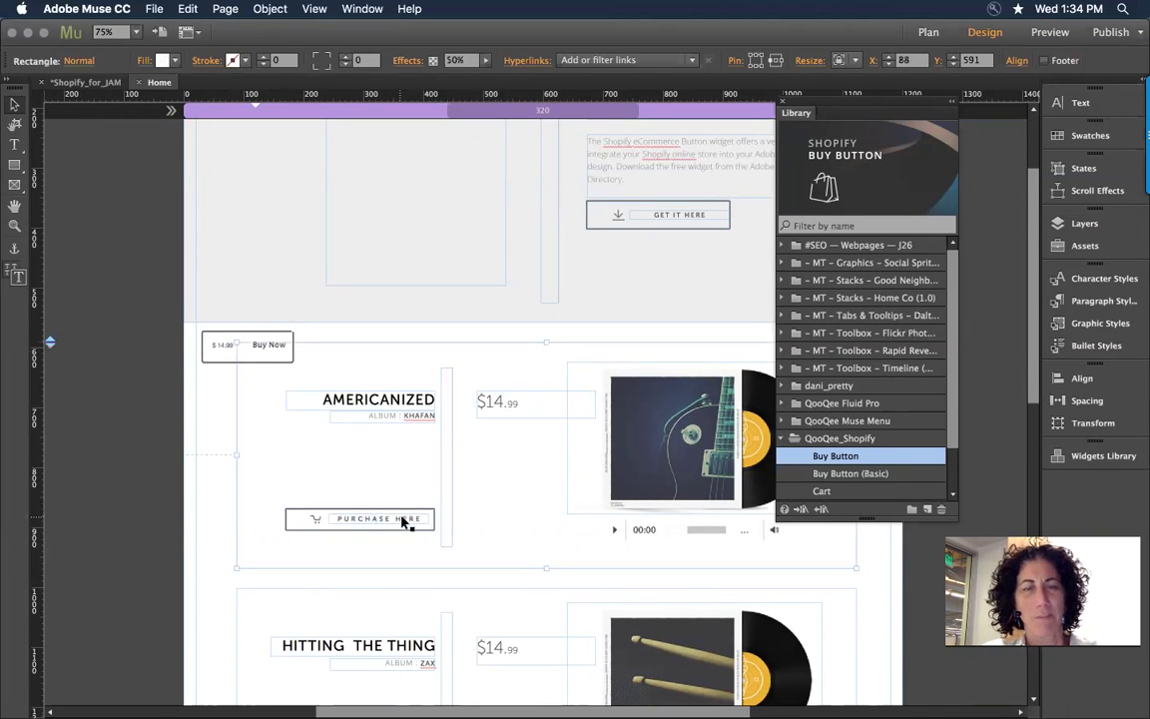
{"action": "scroll", "coordinate": [516, 526], "scroll_direction": "down", "scroll_amount": 3}
{"action": "scroll", "coordinate": [516, 526], "scroll_direction": "up", "scroll_amount": 4}
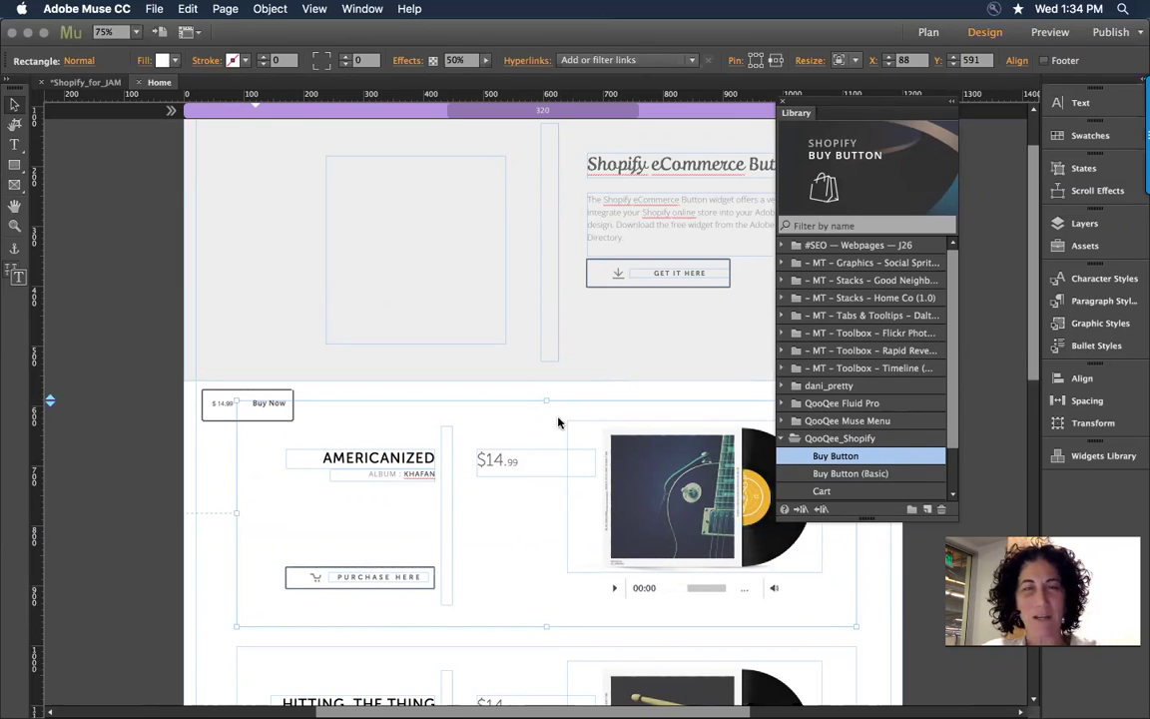
{"action": "left_click", "coordinate": [275, 331]}
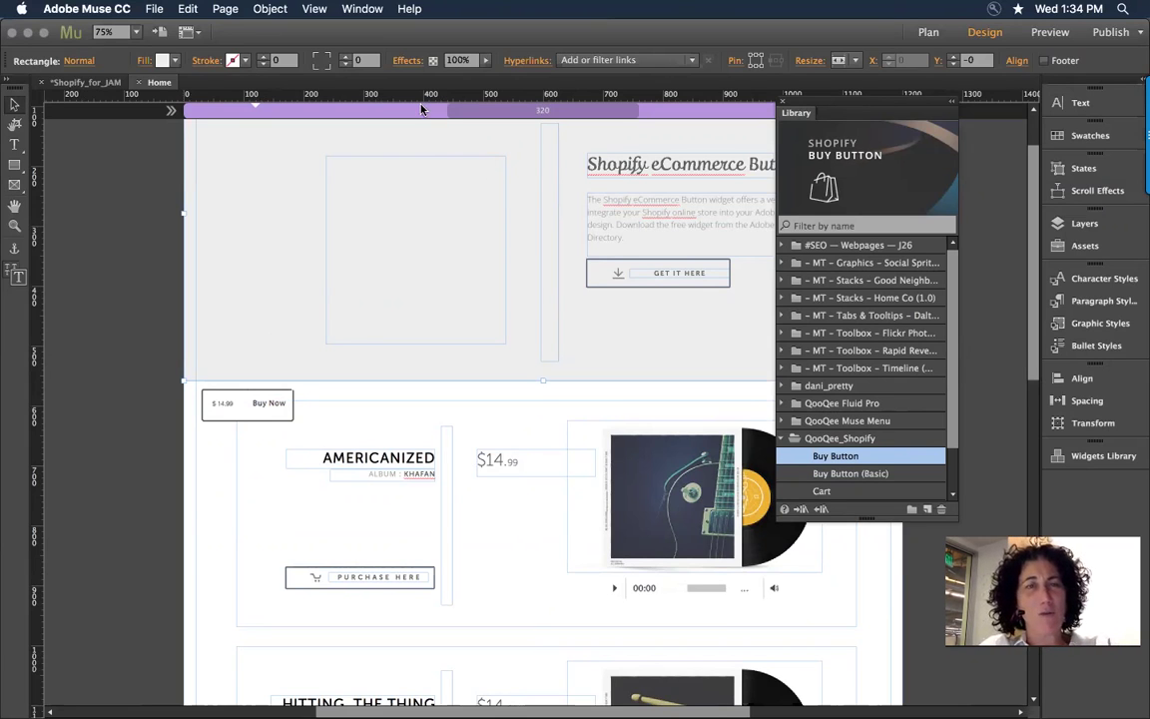
Switch to Chrome and close the two Shopify_for_JAM preview tabs
{"action": "key", "text": "super+Tab"}
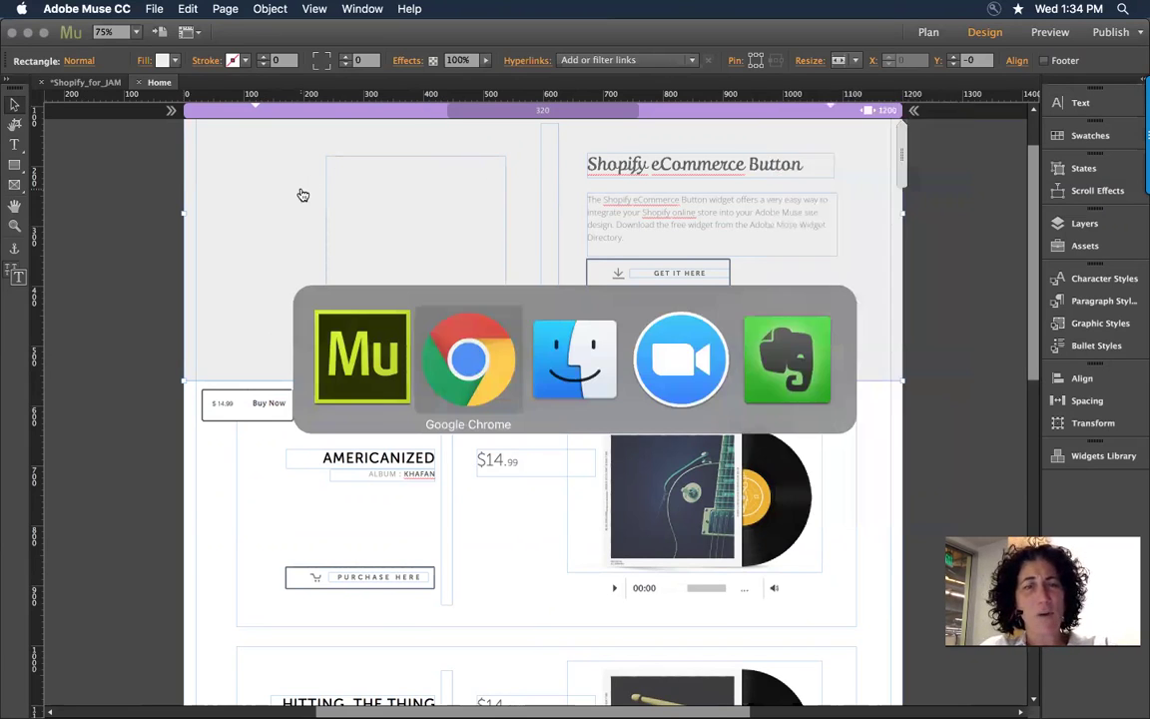
{"action": "left_click", "coordinate": [379, 195]}
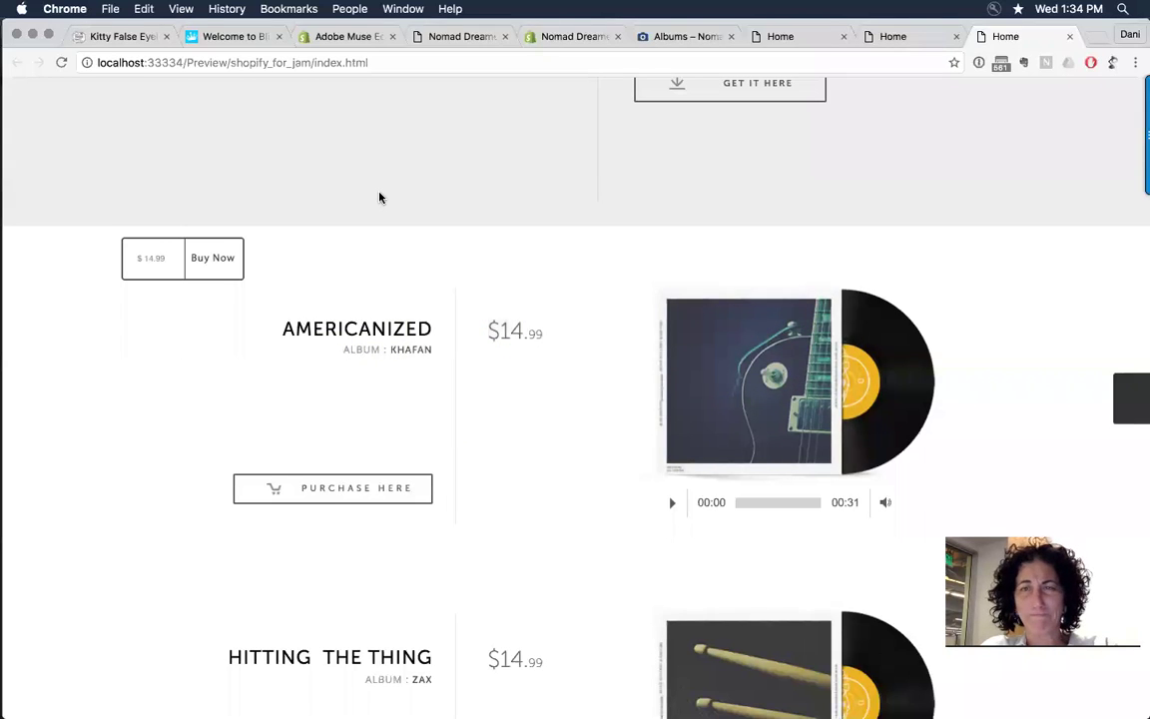
{"action": "key", "text": "super+w"}
{"action": "left_click", "coordinate": [490, 325]}
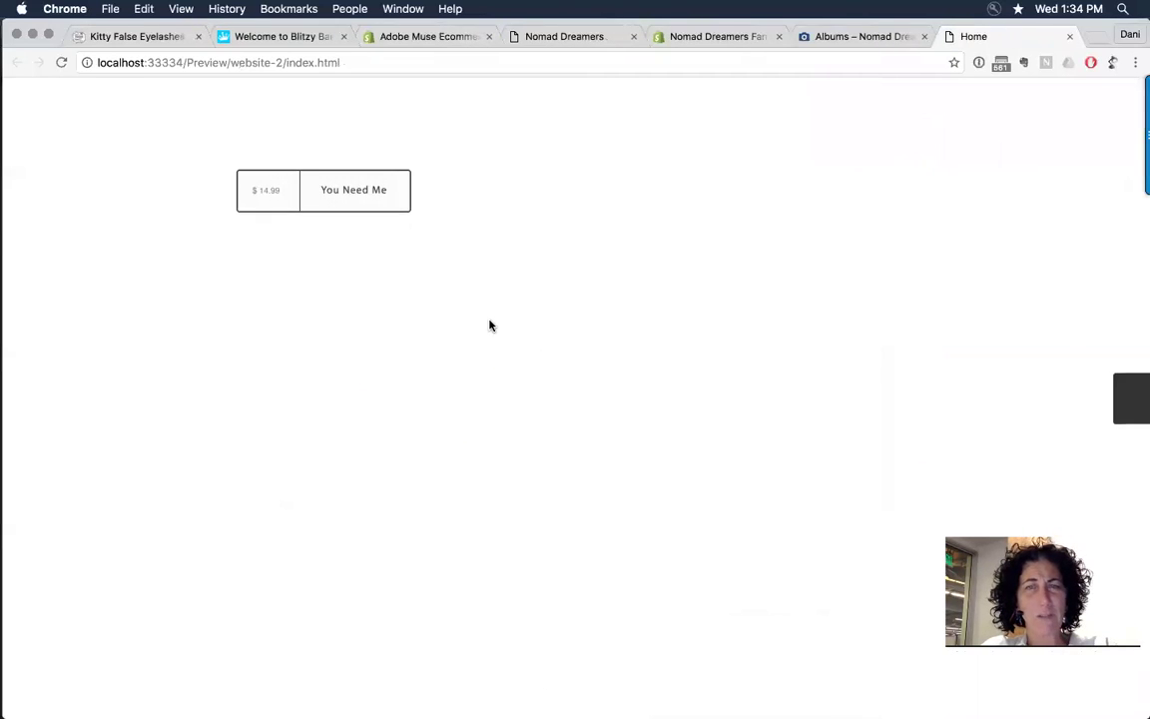
Switch to Evernote and bring up the note "Muse Jam: Integrating Your Online Store"
{"action": "key", "text": "super+Tab"}
{"action": "key", "text": "super+Tab"}
{"action": "key", "text": "super+Tab"}
{"action": "key", "text": "super+Tab"}
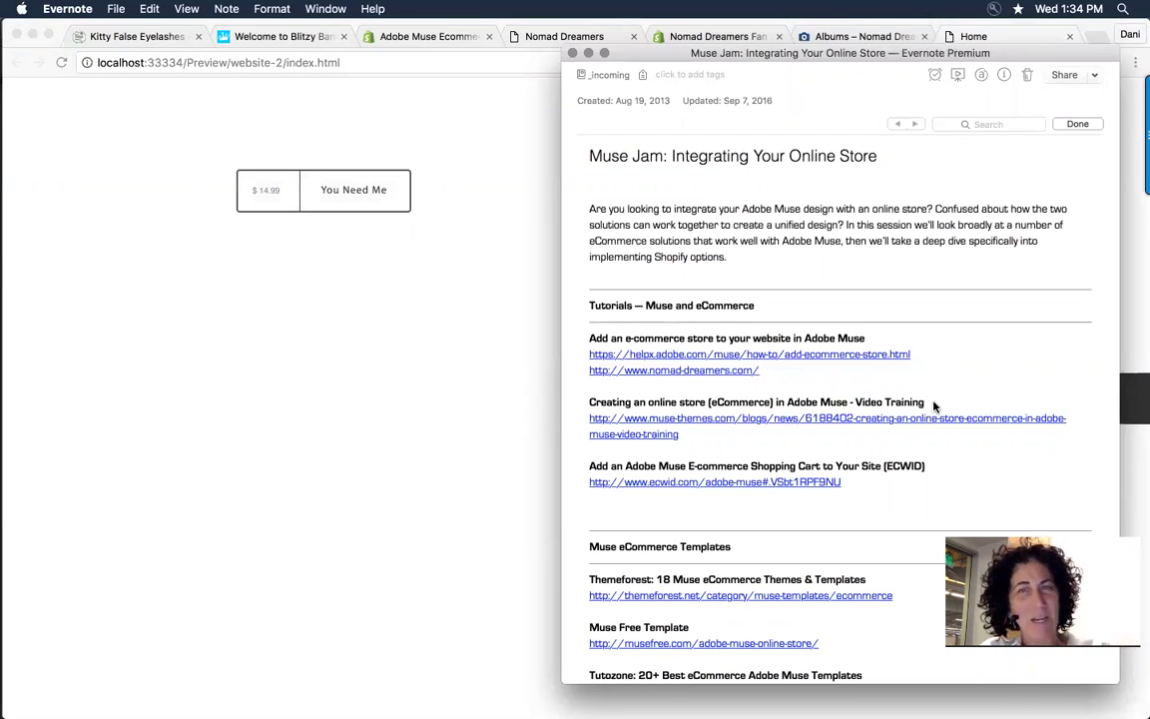
Review the note's resource links, from the Muse eCommerce tutorials, templates and widgets down to the Muse-built sites and Wazala customization
{"action": "scroll", "coordinate": [934, 407], "scroll_direction": "down", "scroll_amount": 5}
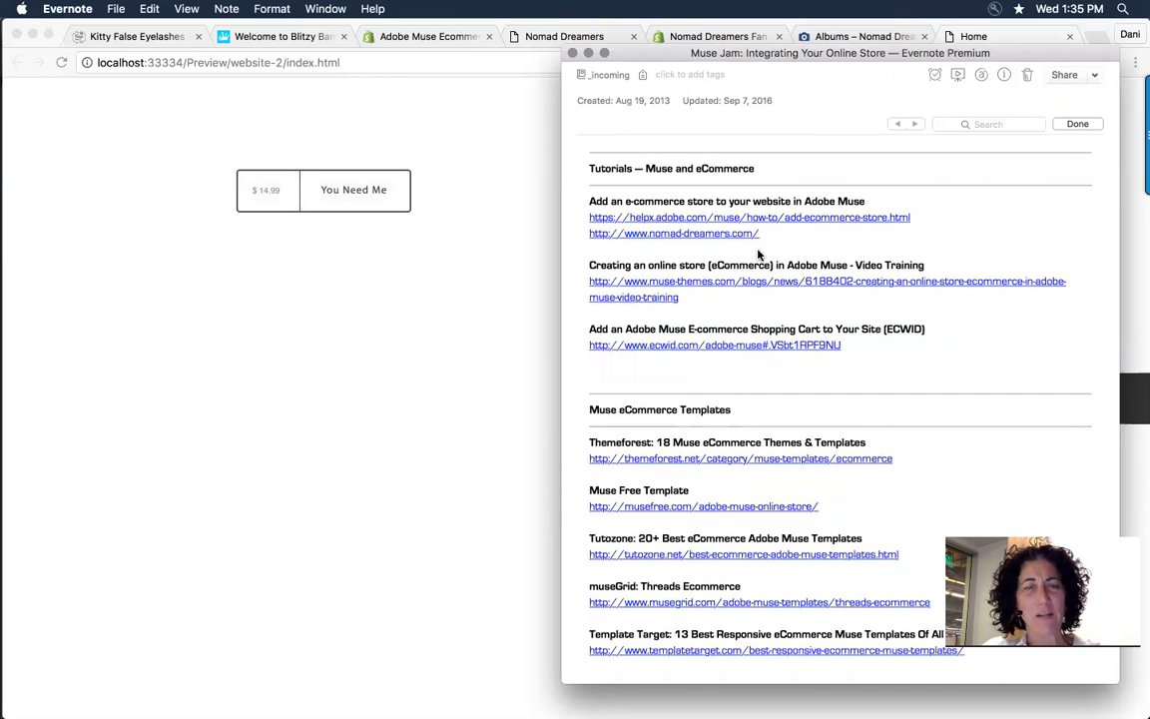
{"action": "scroll", "coordinate": [856, 356], "scroll_direction": "down", "scroll_amount": 6}
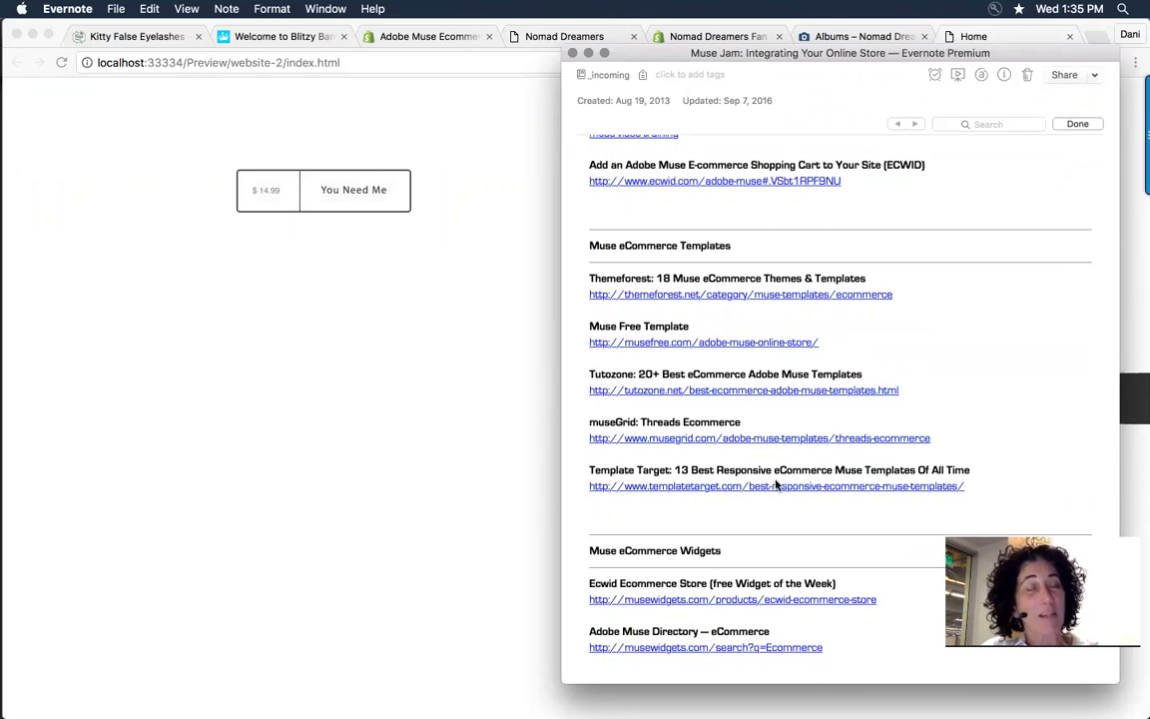
{"action": "scroll", "coordinate": [776, 484], "scroll_direction": "down", "scroll_amount": 15}
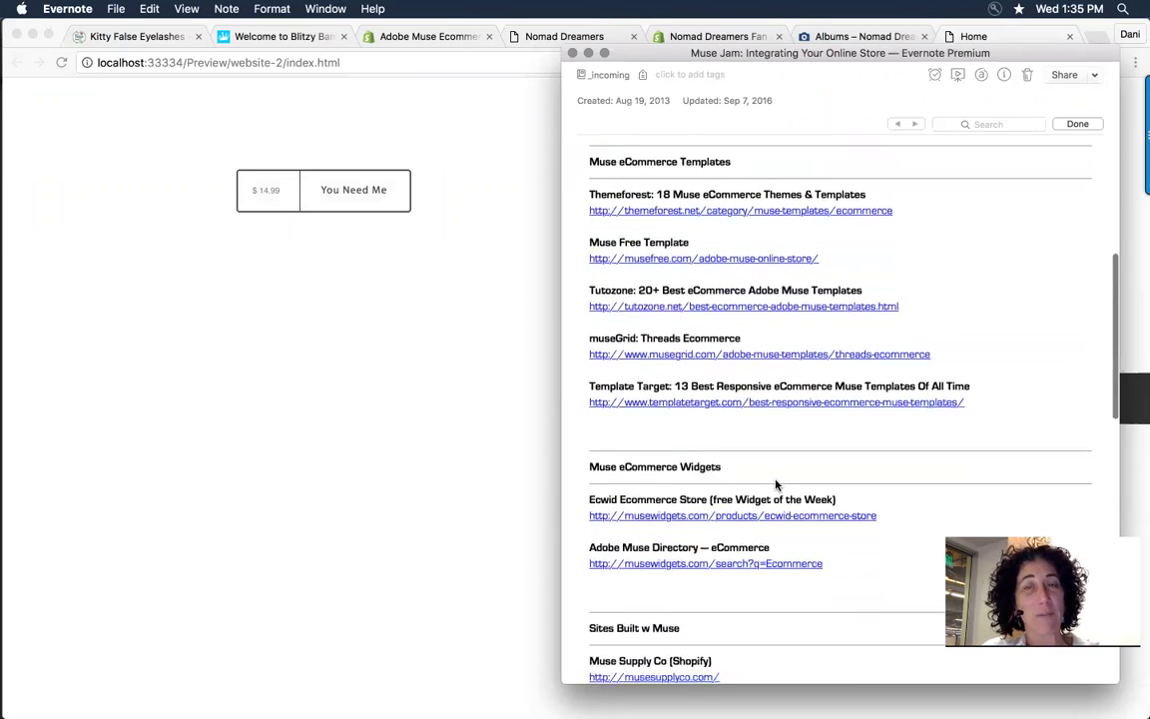
{"action": "scroll", "coordinate": [776, 484], "scroll_direction": "down", "scroll_amount": 3}
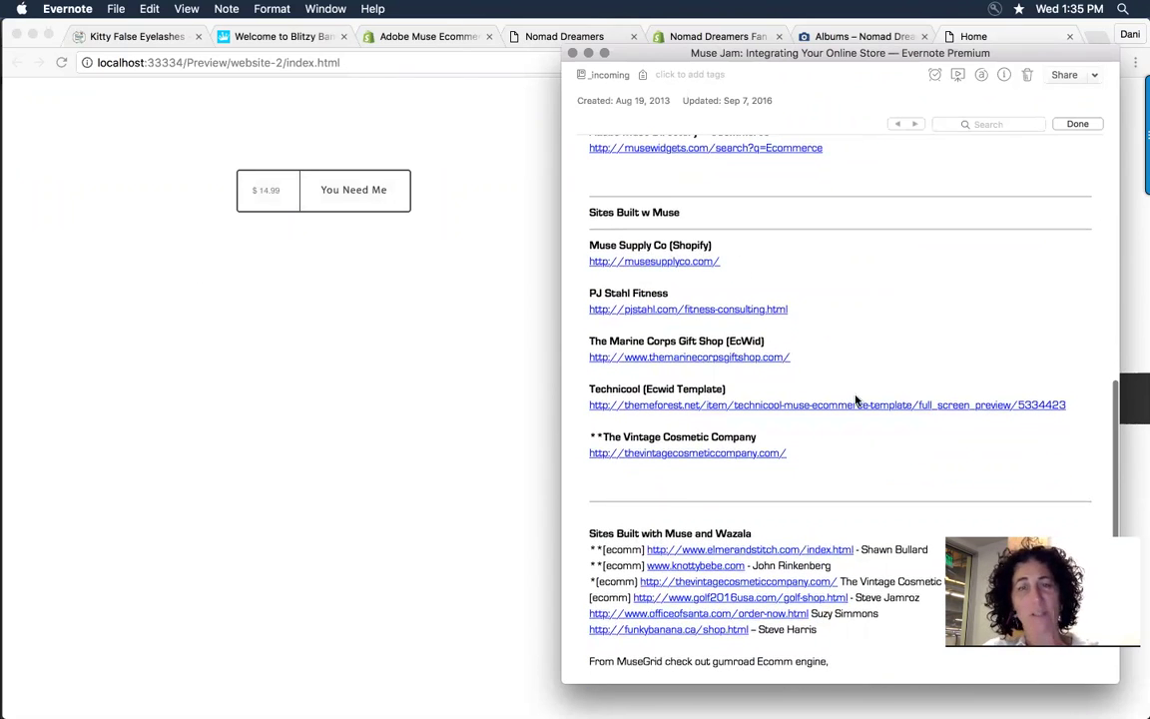
{"action": "scroll", "coordinate": [744, 475], "scroll_direction": "down", "scroll_amount": 10}
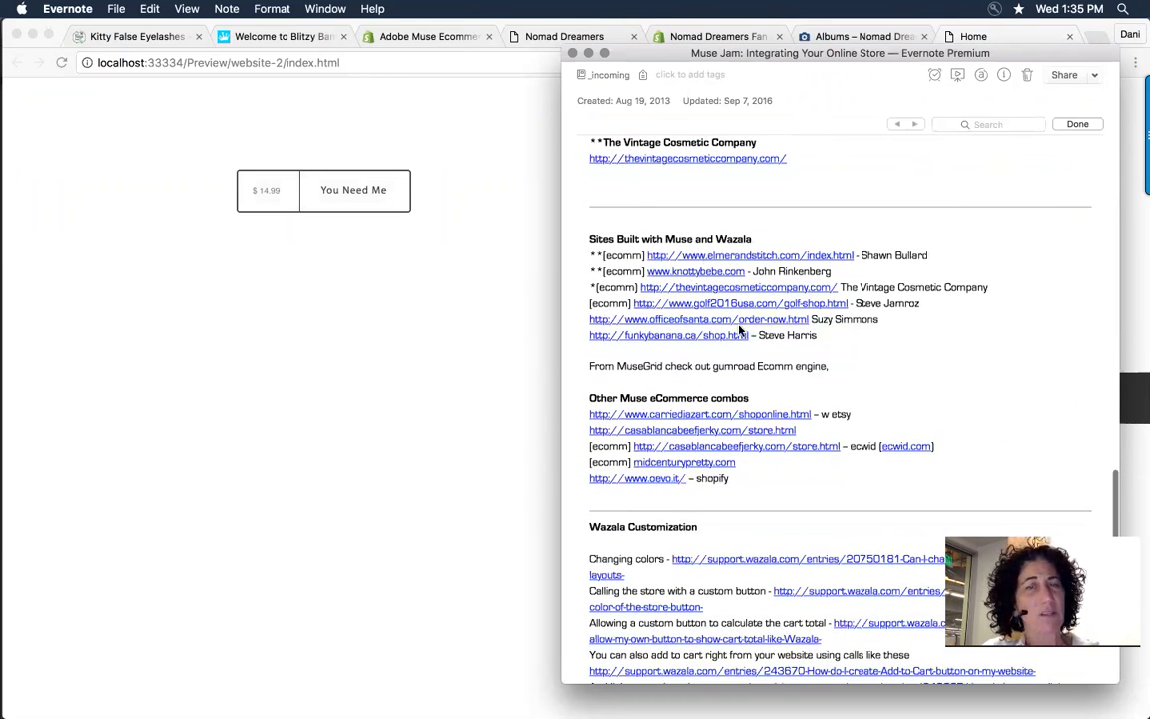
{"action": "scroll", "coordinate": [929, 421], "scroll_direction": "down", "scroll_amount": 5}
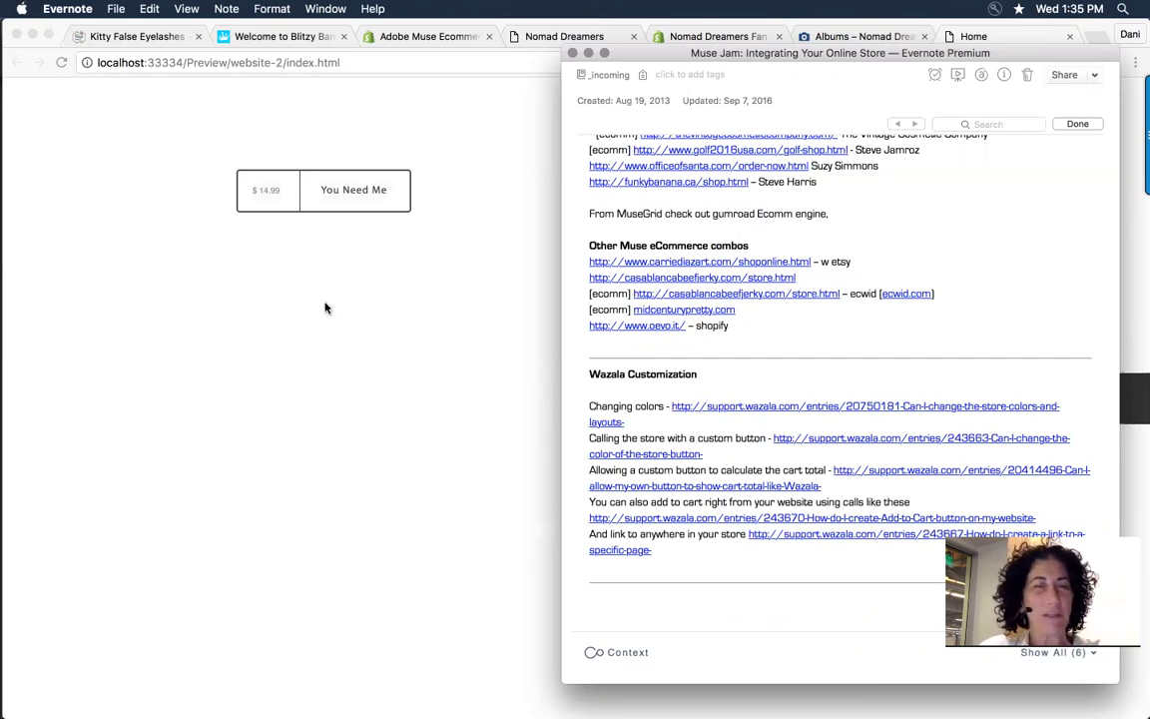
Switch to Chrome, search Google for woocommerce in a new window, look over the results and close that window
{"action": "left_click", "coordinate": [502, 241]}
{"action": "key", "text": "super+n"}
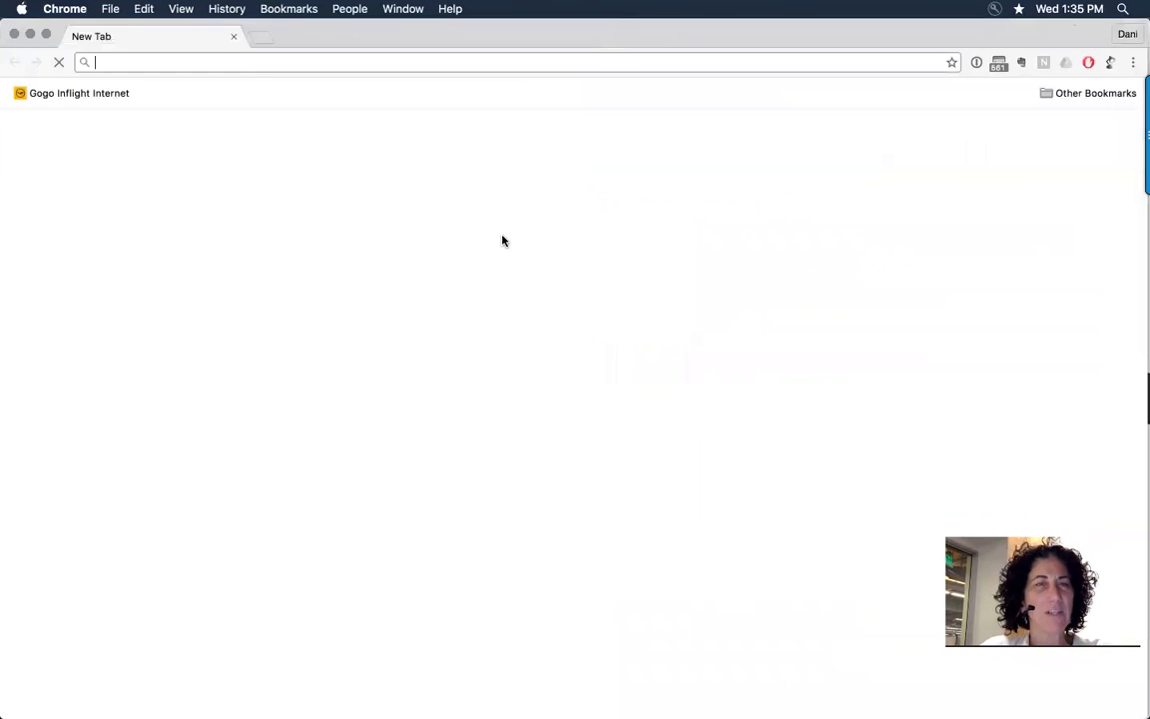
{"action": "type", "text": "woocom"}
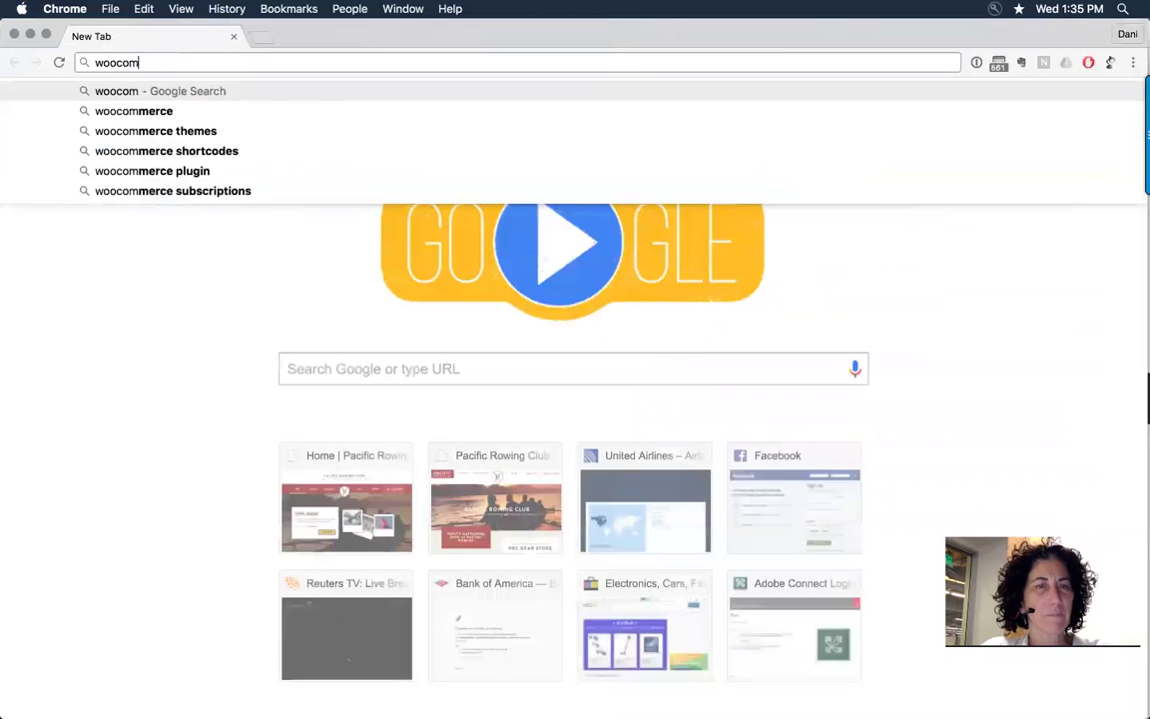
{"action": "type", "text": "merce"}
{"action": "key", "text": "Return"}
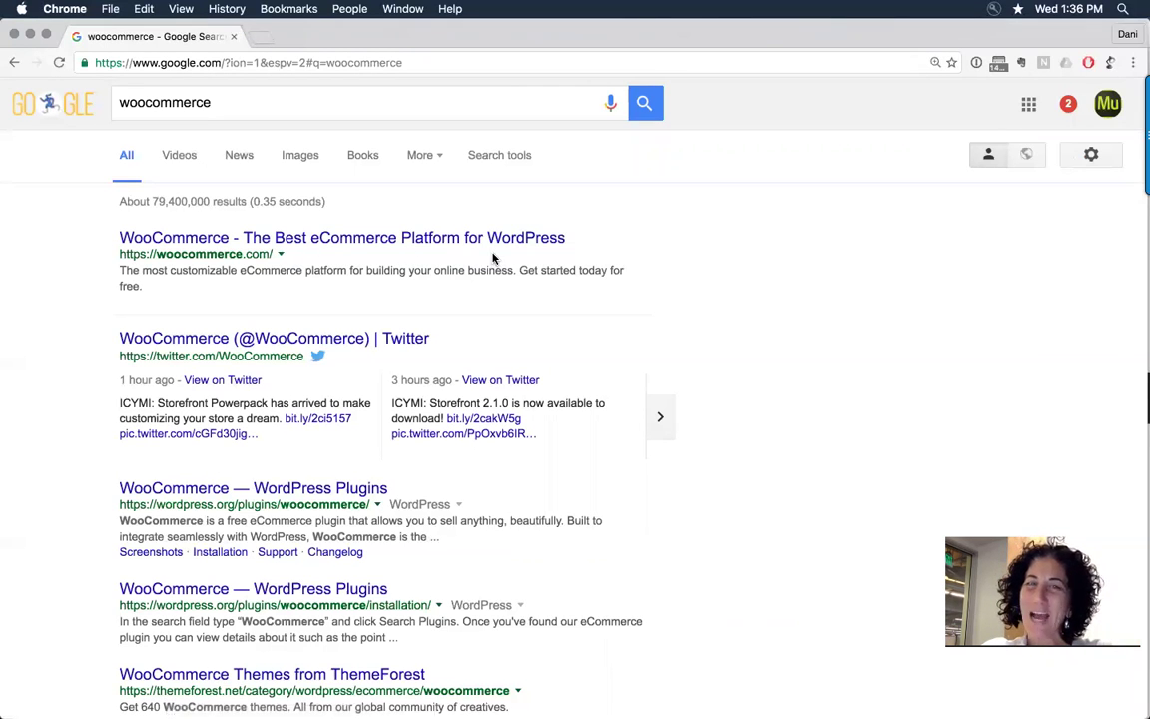
{"action": "scroll", "coordinate": [729, 246], "scroll_direction": "down", "scroll_amount": 4}
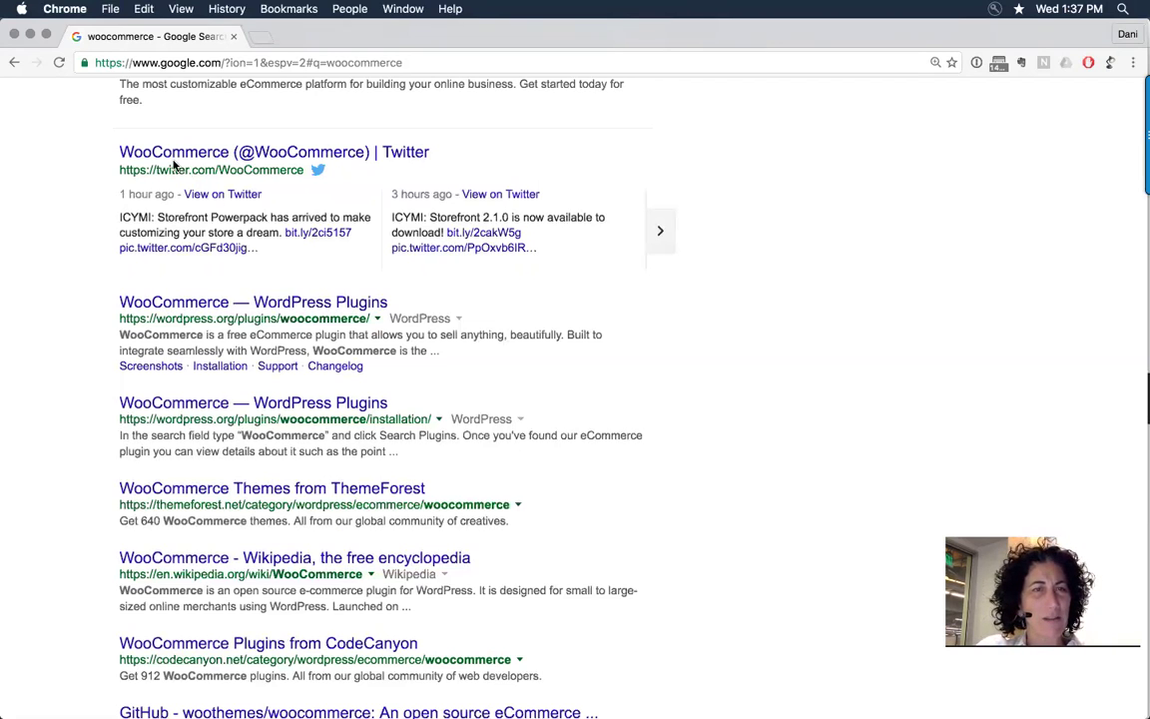
{"action": "left_click", "coordinate": [234, 36]}
Load muse.adobe.com in place of the local preview, open its Widgets collection and filter it to ecommerce
{"action": "left_click", "coordinate": [615, 65]}
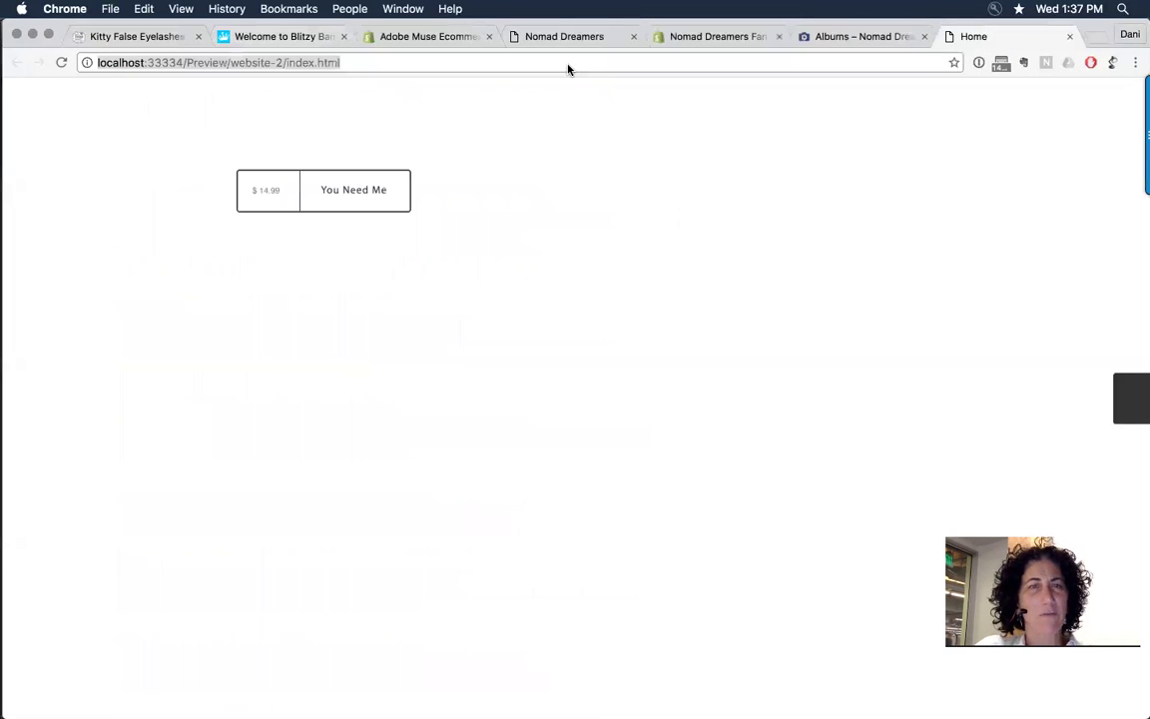
{"action": "type", "text": "muse"}
{"action": "key", "text": "Return"}
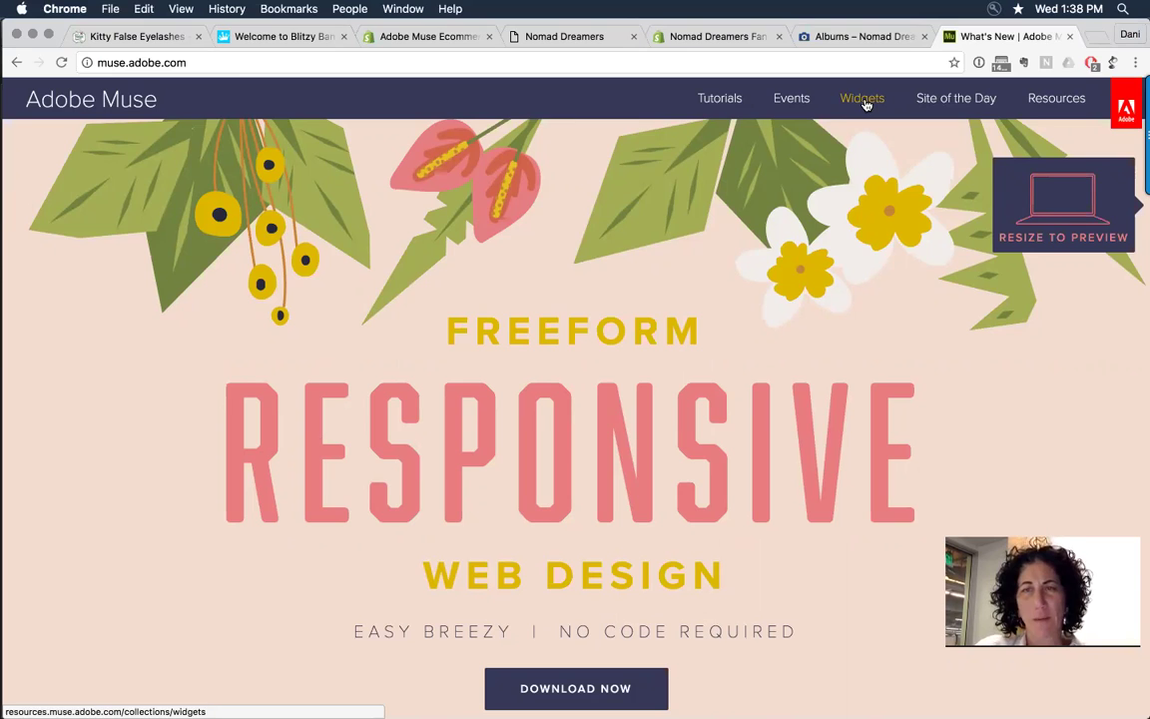
{"action": "left_click", "coordinate": [864, 99]}
{"action": "scroll", "coordinate": [769, 295], "scroll_direction": "down", "scroll_amount": 3}
{"action": "scroll", "coordinate": [768, 289], "scroll_direction": "up", "scroll_amount": 4}
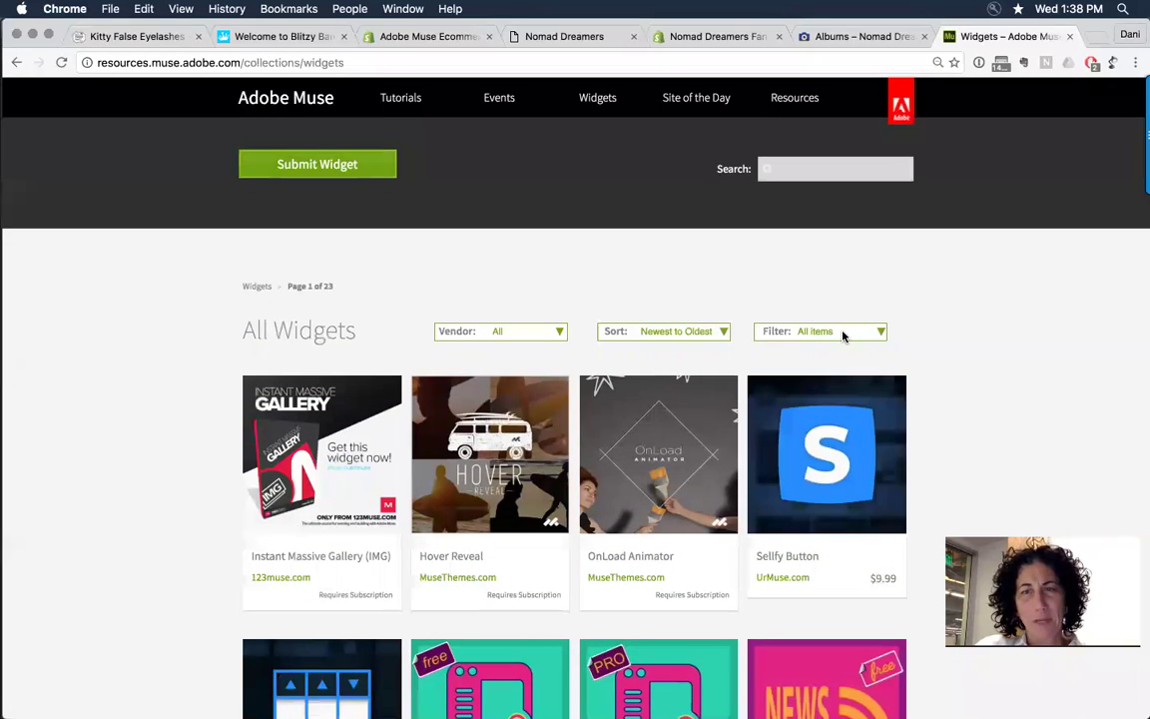
{"action": "left_click", "coordinate": [842, 335]}
{"action": "left_click", "coordinate": [771, 458]}
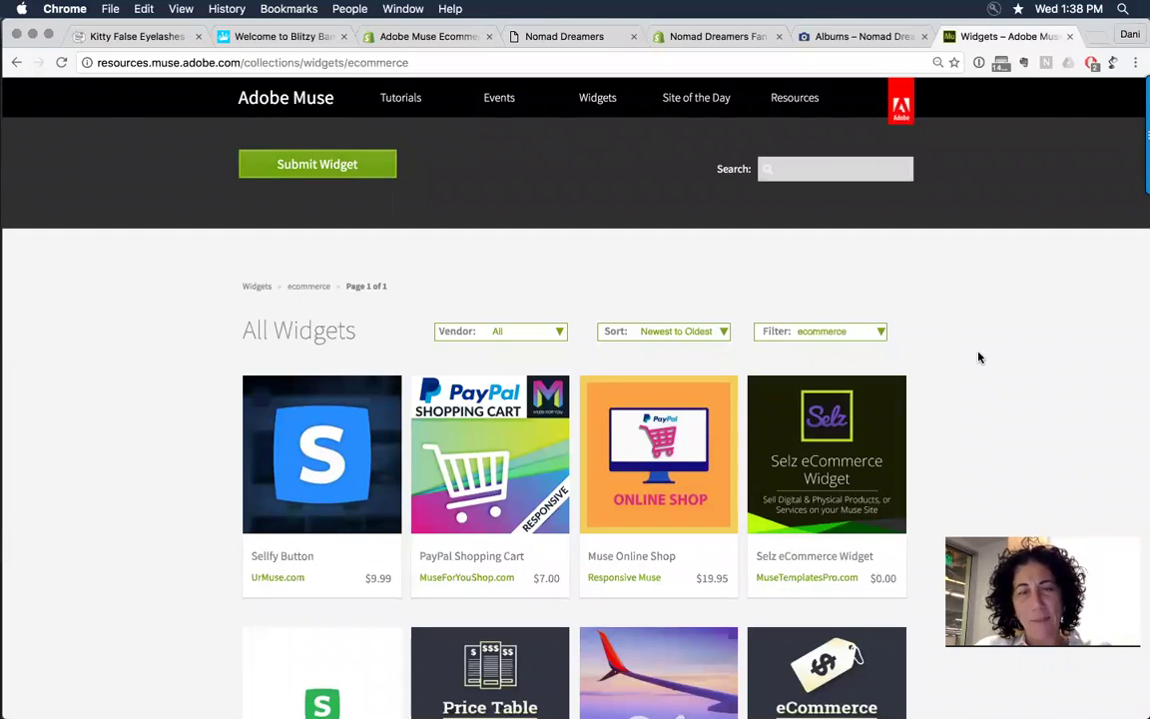
Examine the ecommerce widgets through the whole list, including the Selz, Sellfy, PayPal, Shopify, Ecwid and Gumroad options
{"action": "scroll", "coordinate": [978, 357], "scroll_direction": "down", "scroll_amount": 3}
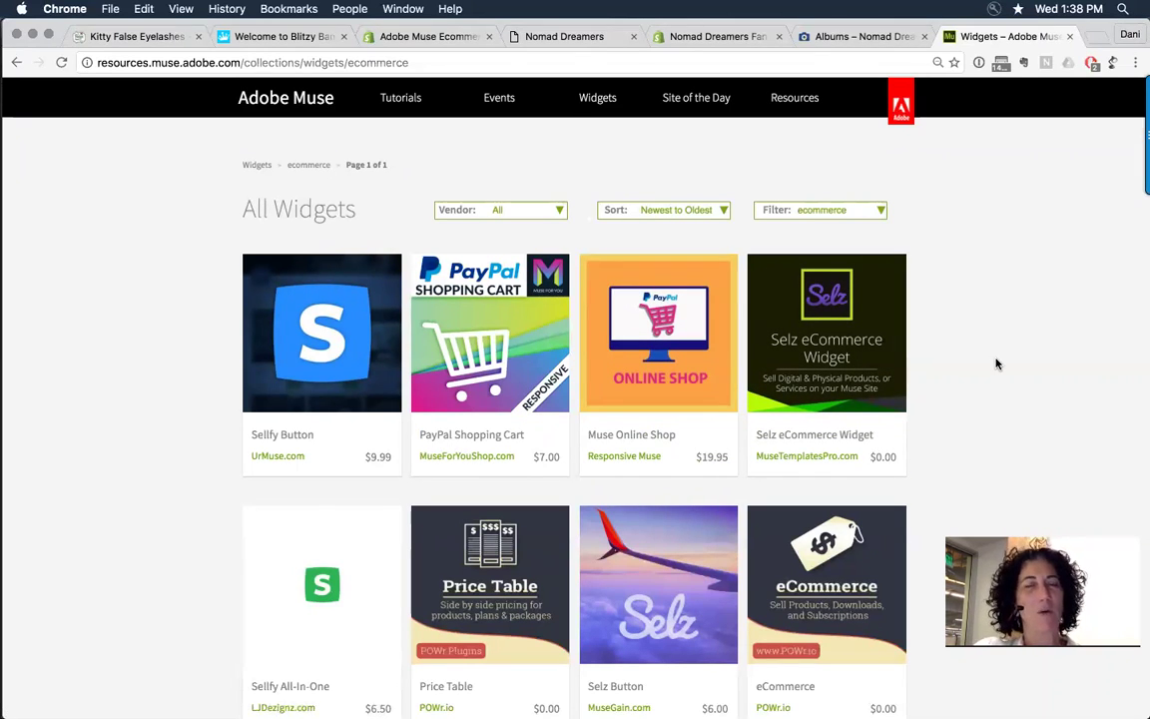
{"action": "scroll", "coordinate": [995, 363], "scroll_direction": "down", "scroll_amount": 5}
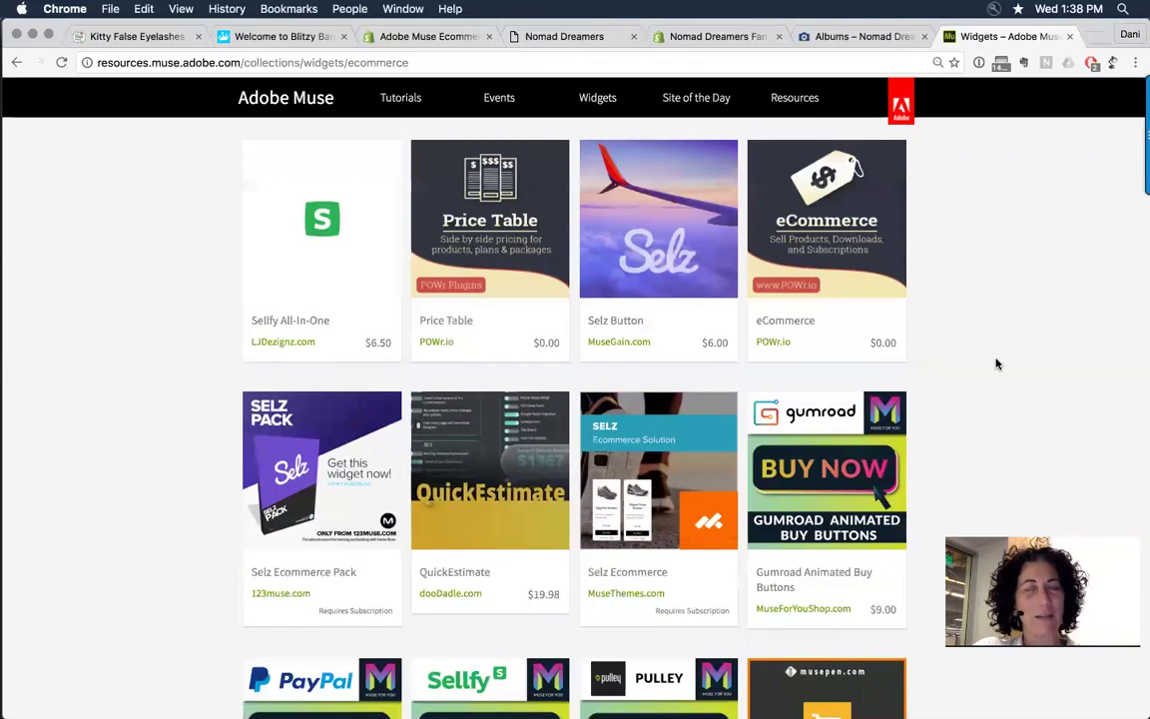
{"action": "scroll", "coordinate": [995, 363], "scroll_direction": "up", "scroll_amount": 3}
{"action": "scroll", "coordinate": [995, 363], "scroll_direction": "up", "scroll_amount": 2}
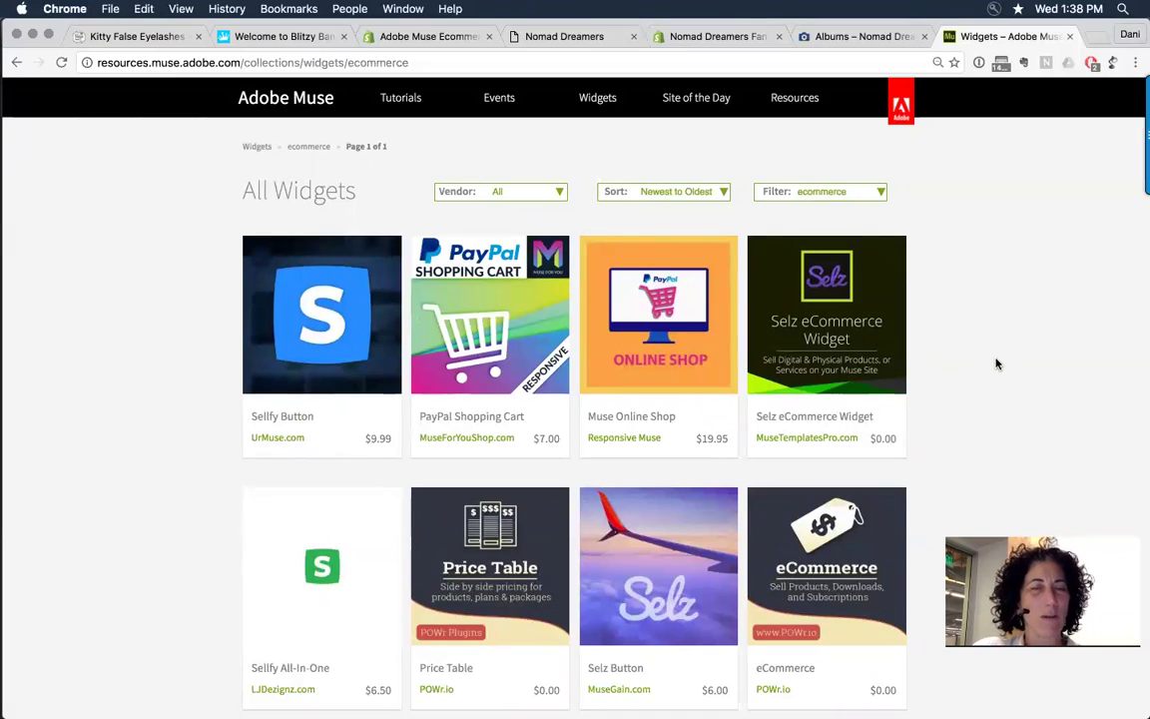
{"action": "scroll", "coordinate": [995, 363], "scroll_direction": "down", "scroll_amount": 3}
{"action": "scroll", "coordinate": [996, 363], "scroll_direction": "down", "scroll_amount": 1}
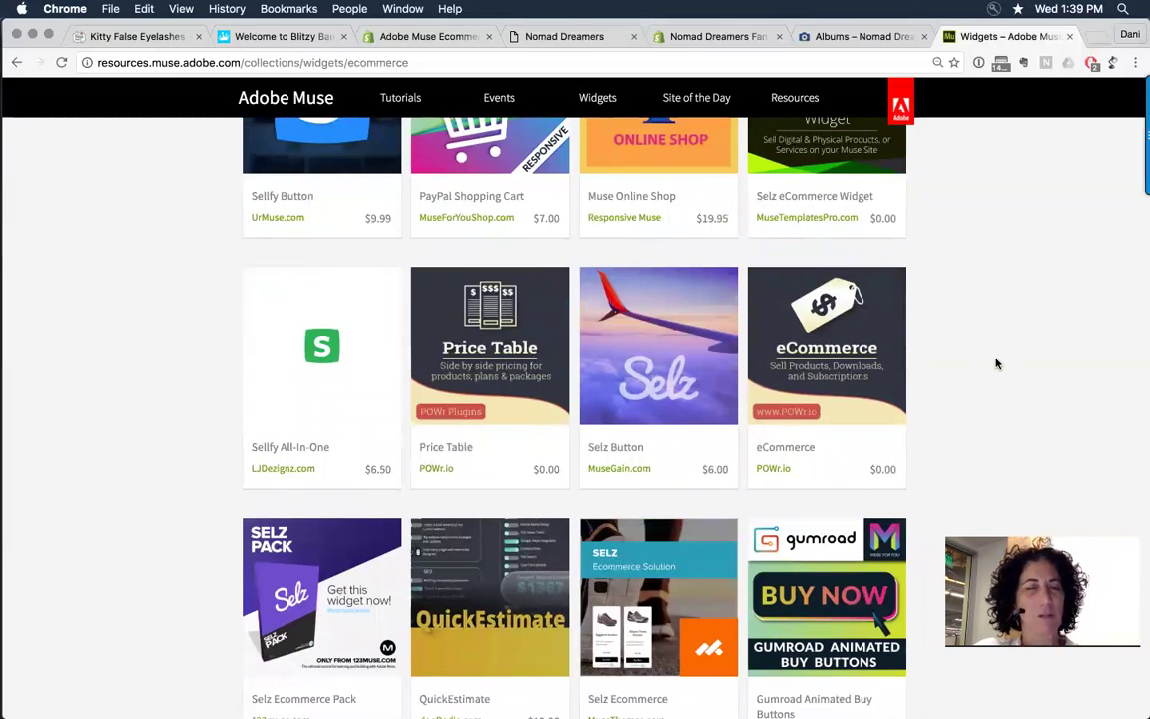
{"action": "scroll", "coordinate": [995, 364], "scroll_direction": "down", "scroll_amount": 10}
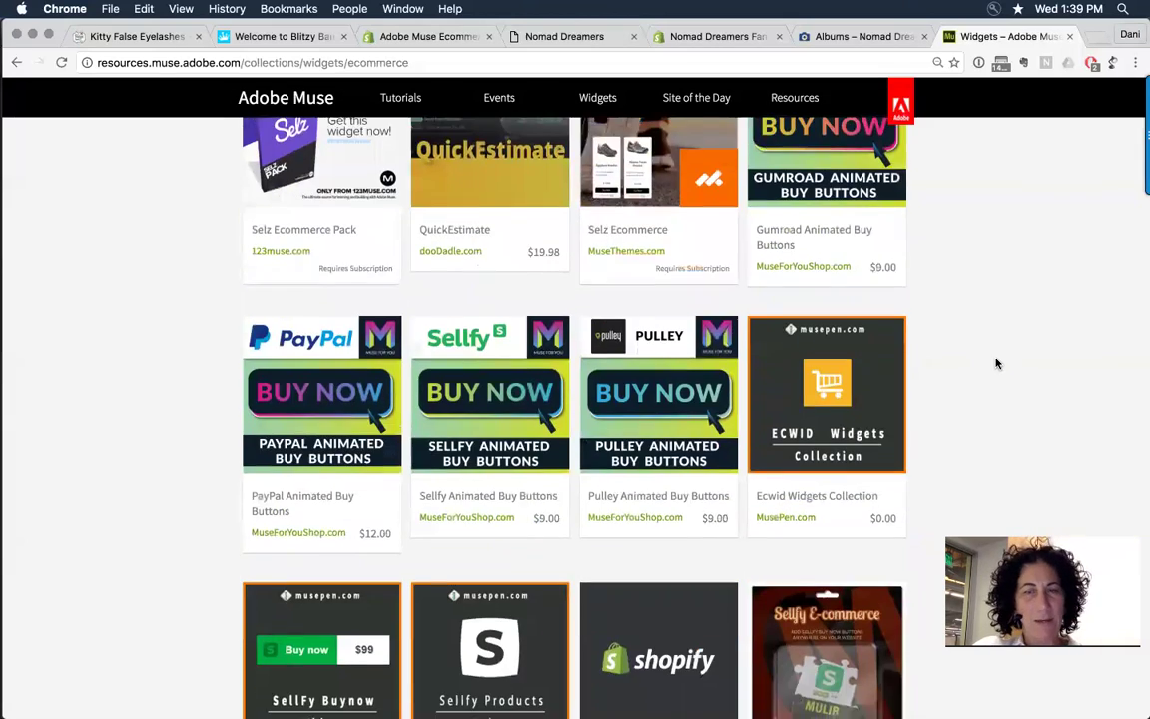
{"action": "scroll", "coordinate": [996, 364], "scroll_direction": "down", "scroll_amount": 8}
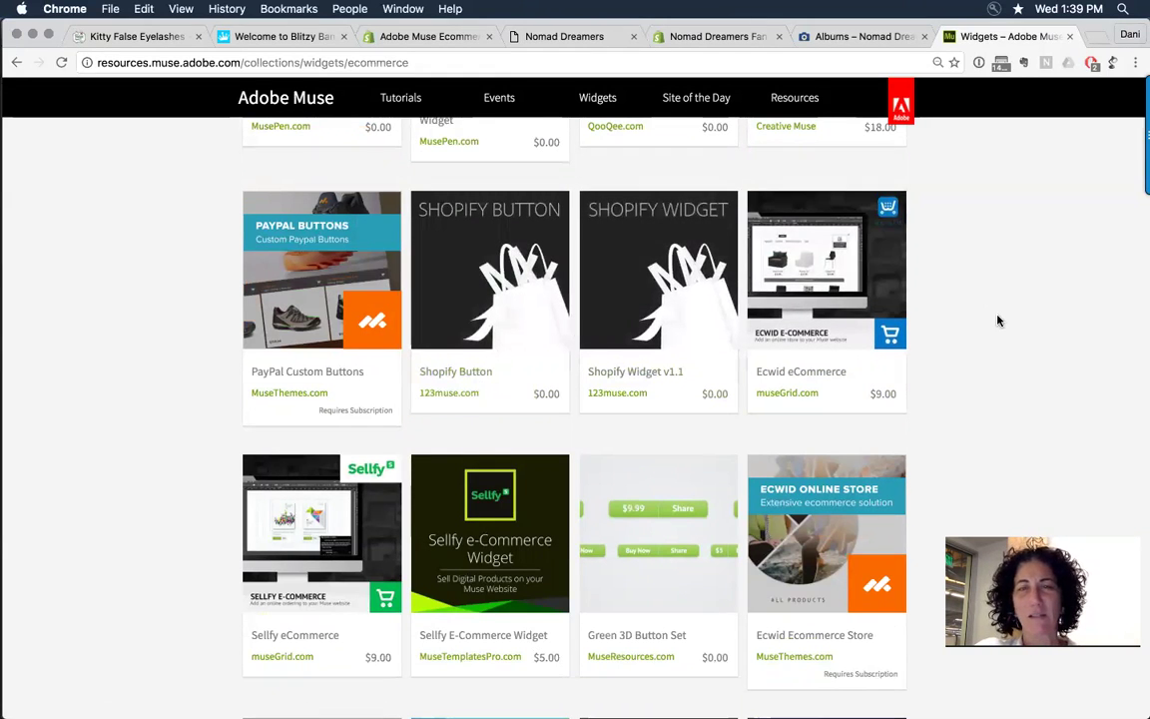
{"action": "scroll", "coordinate": [998, 321], "scroll_direction": "down", "scroll_amount": 4}
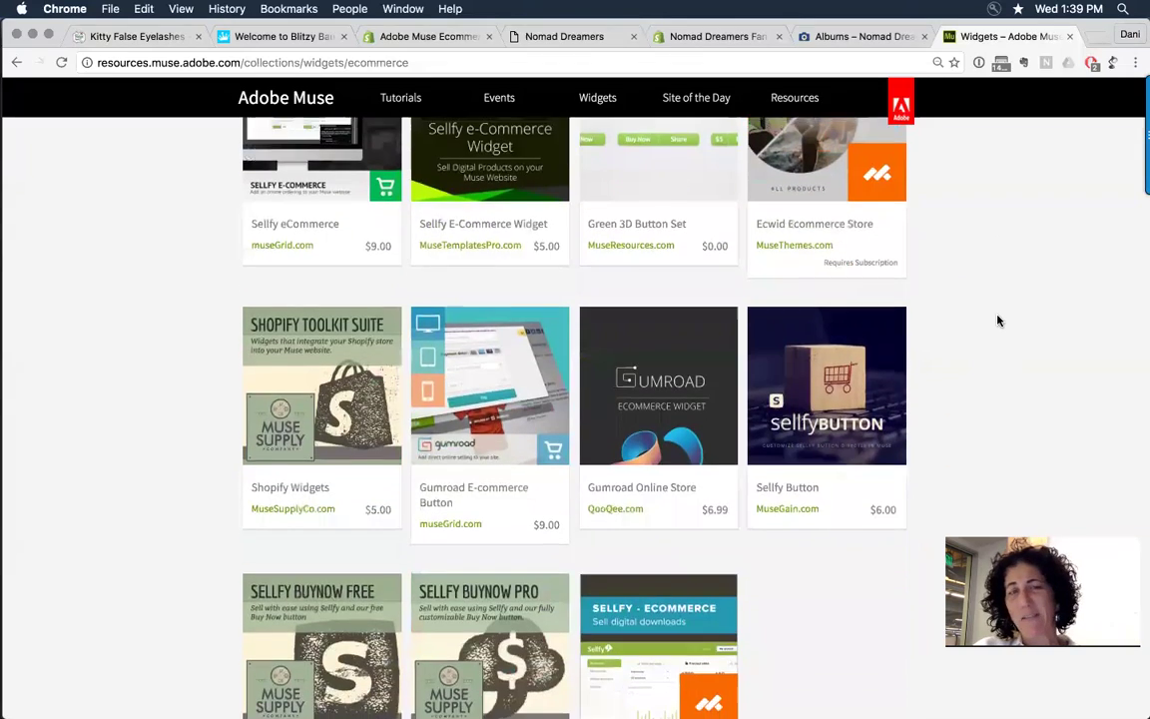
{"action": "scroll", "coordinate": [998, 320], "scroll_direction": "up", "scroll_amount": 3}
{"action": "scroll", "coordinate": [998, 320], "scroll_direction": "up", "scroll_amount": 1}
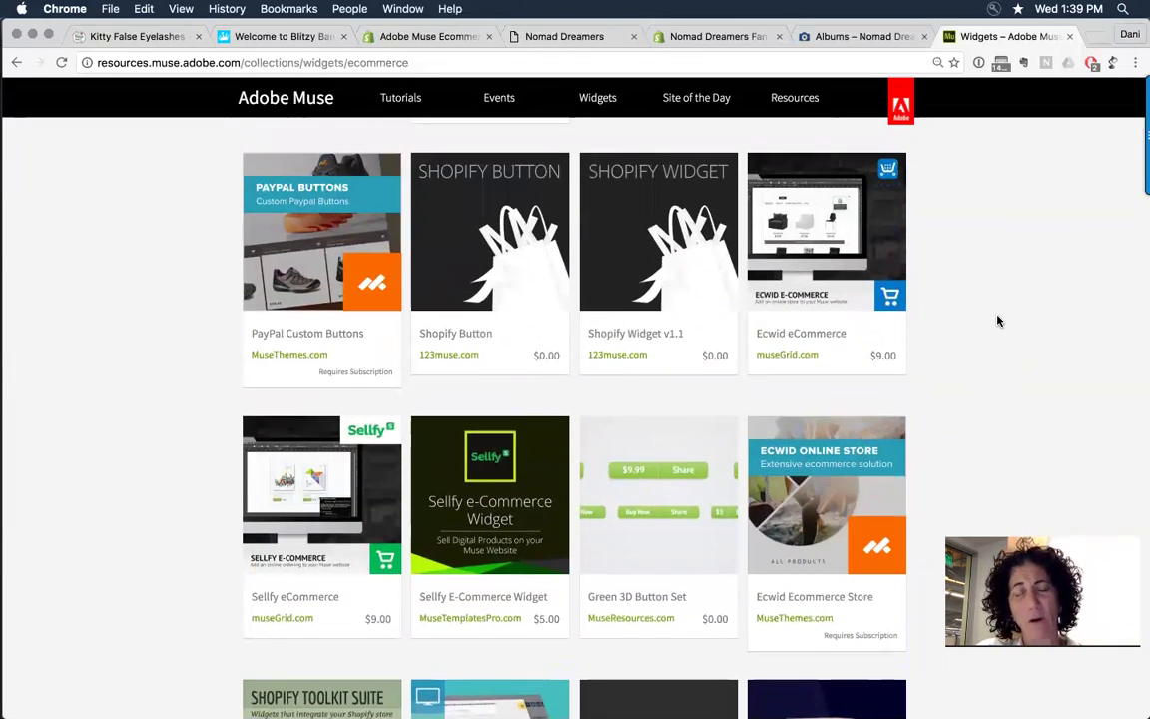
{"action": "scroll", "coordinate": [998, 321], "scroll_direction": "down", "scroll_amount": 5}
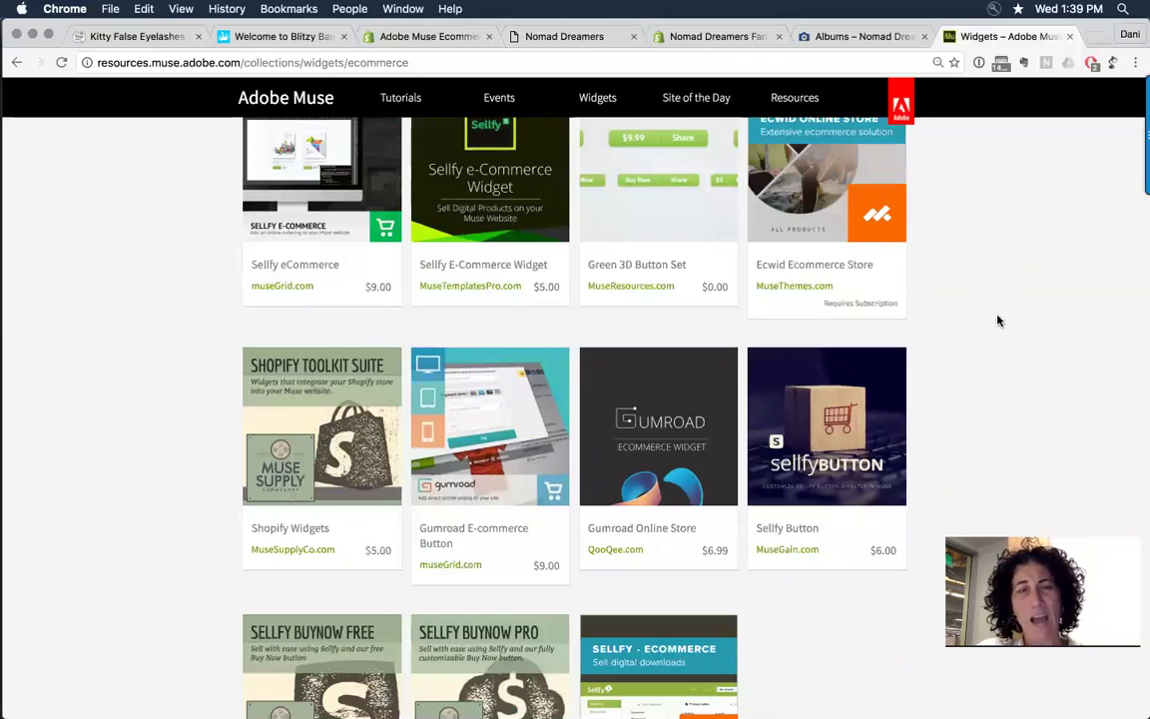
{"action": "scroll", "coordinate": [998, 321], "scroll_direction": "up", "scroll_amount": 1}
{"action": "scroll", "coordinate": [998, 320], "scroll_direction": "up", "scroll_amount": 1}
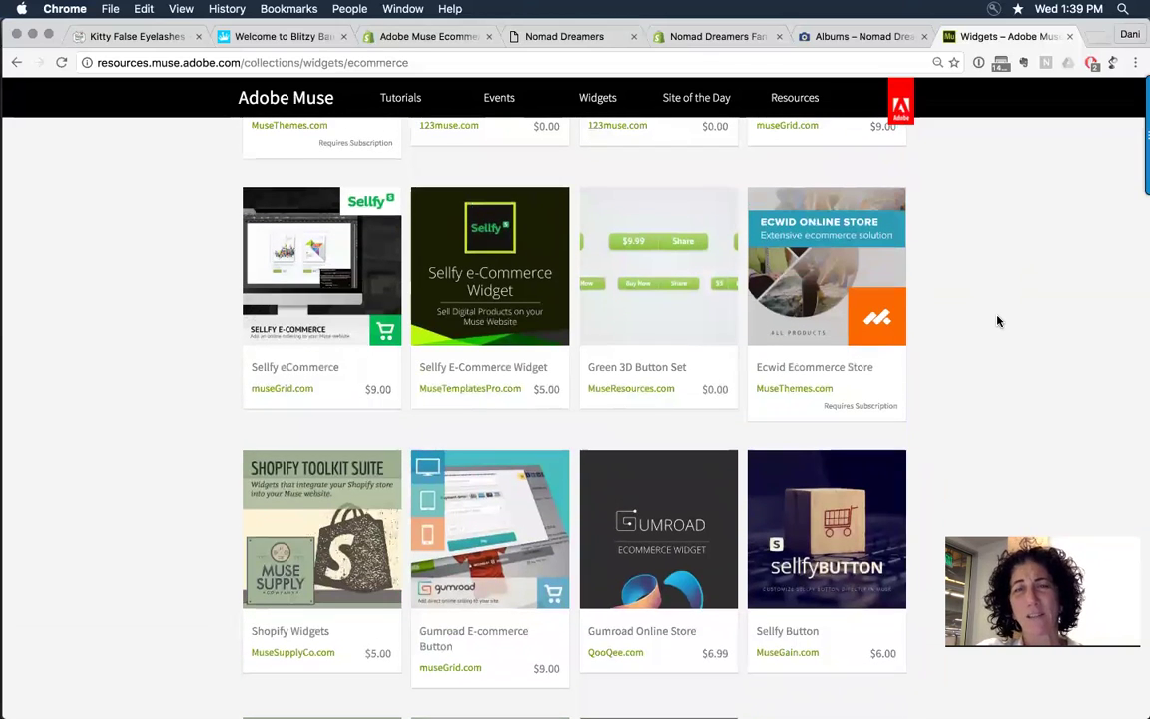
{"action": "scroll", "coordinate": [998, 321], "scroll_direction": "up", "scroll_amount": 10}
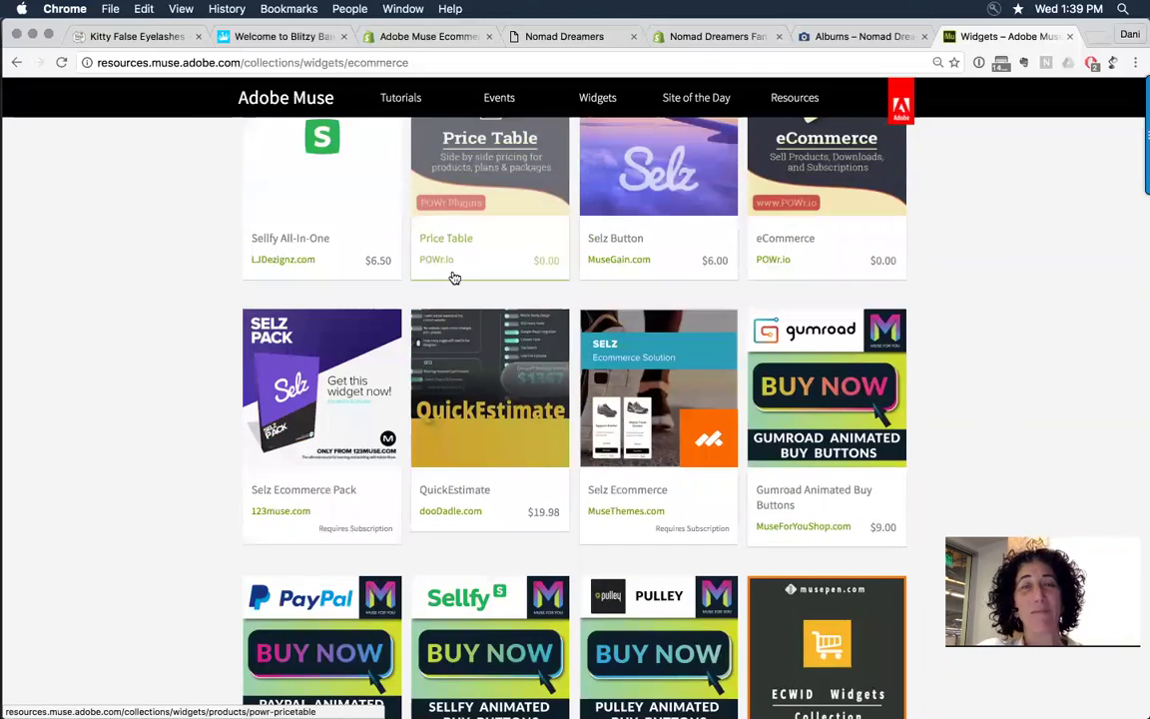
{"action": "scroll", "coordinate": [451, 275], "scroll_direction": "up", "scroll_amount": 10}
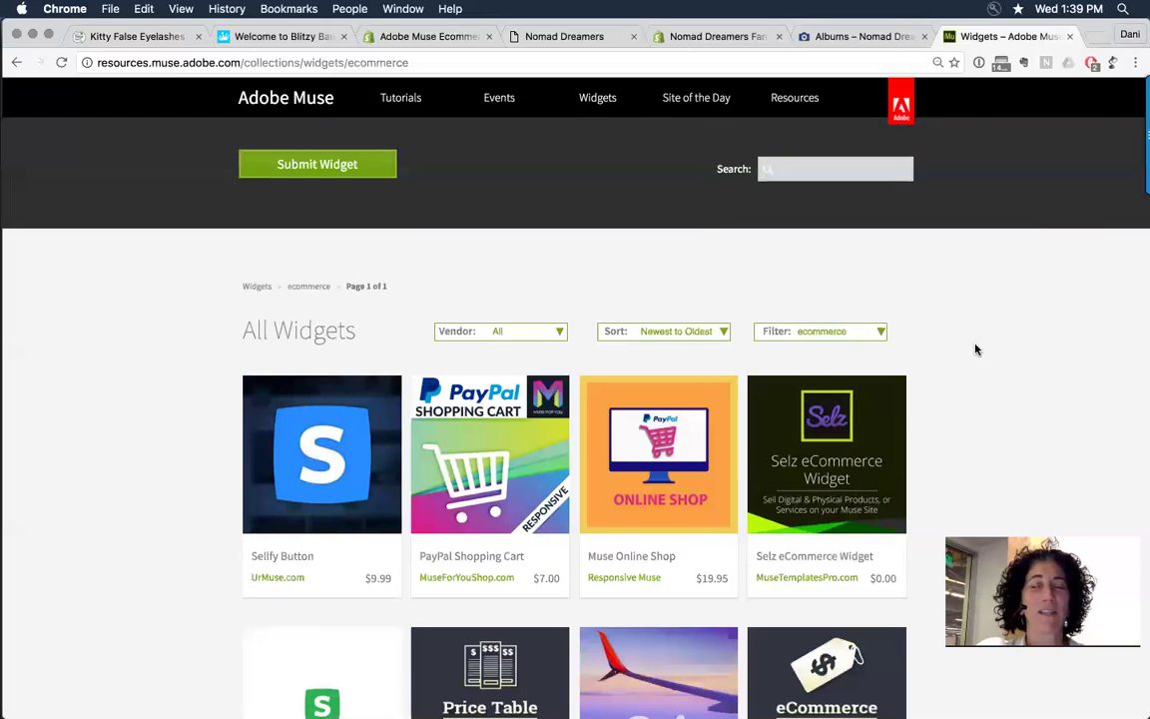
{"action": "scroll", "coordinate": [982, 367], "scroll_direction": "down", "scroll_amount": 1}
{"action": "scroll", "coordinate": [982, 367], "scroll_direction": "up", "scroll_amount": 1}
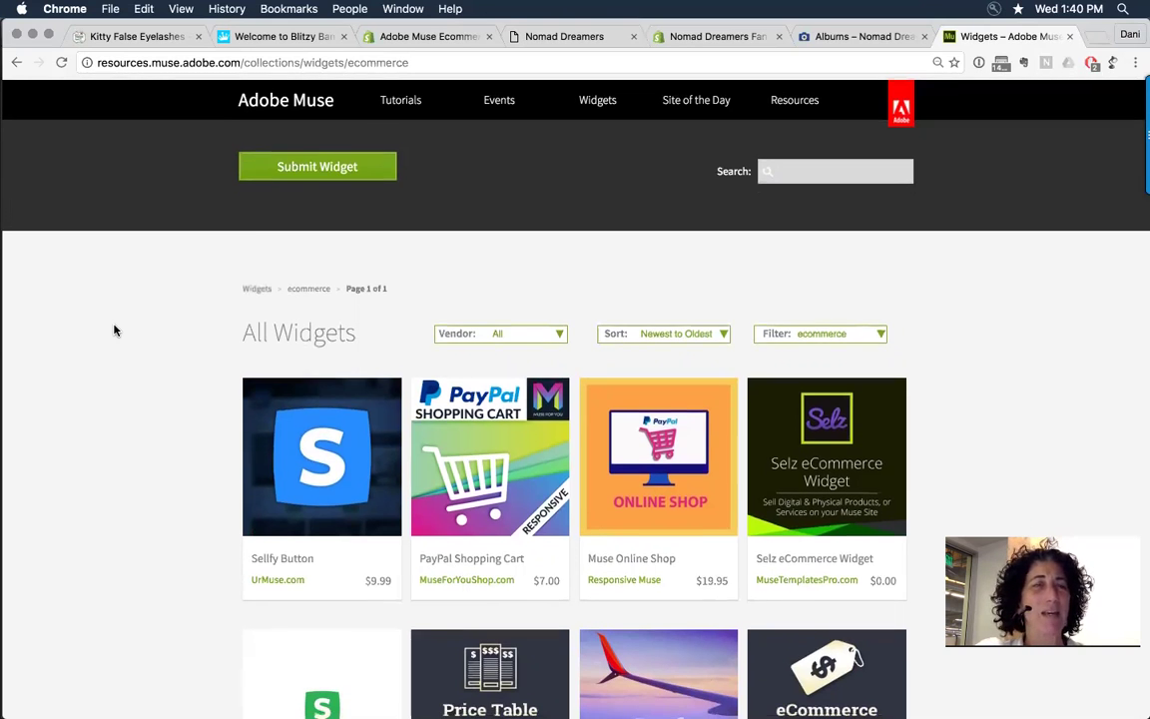
{"action": "scroll", "coordinate": [115, 331], "scroll_direction": "down", "scroll_amount": 10}
{"action": "scroll", "coordinate": [114, 331], "scroll_direction": "up", "scroll_amount": 10}
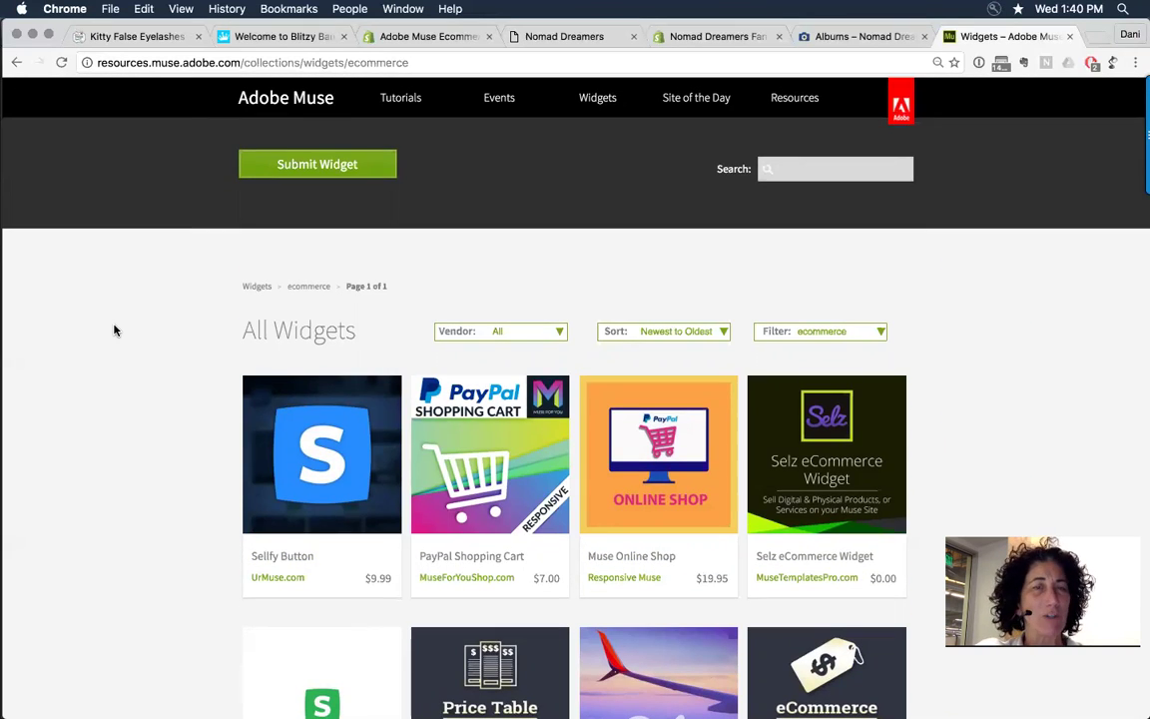
{"action": "scroll", "coordinate": [114, 330], "scroll_direction": "down", "scroll_amount": 1}
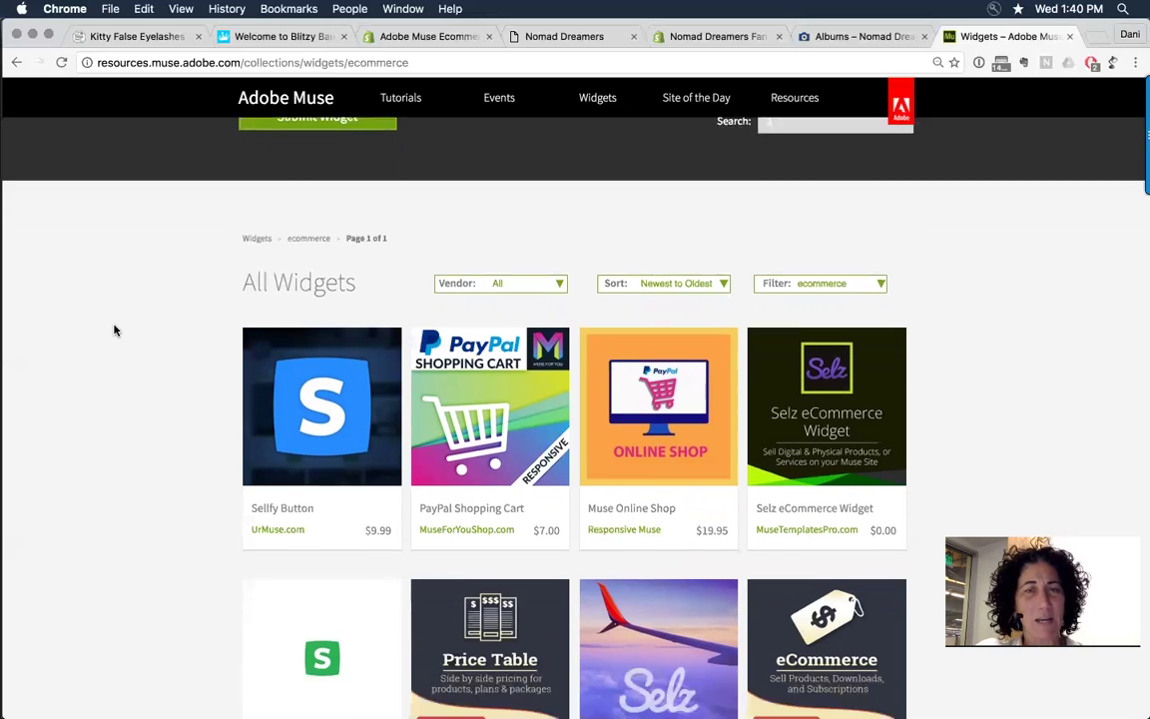
{"action": "scroll", "coordinate": [177, 384], "scroll_direction": "up", "scroll_amount": 1}
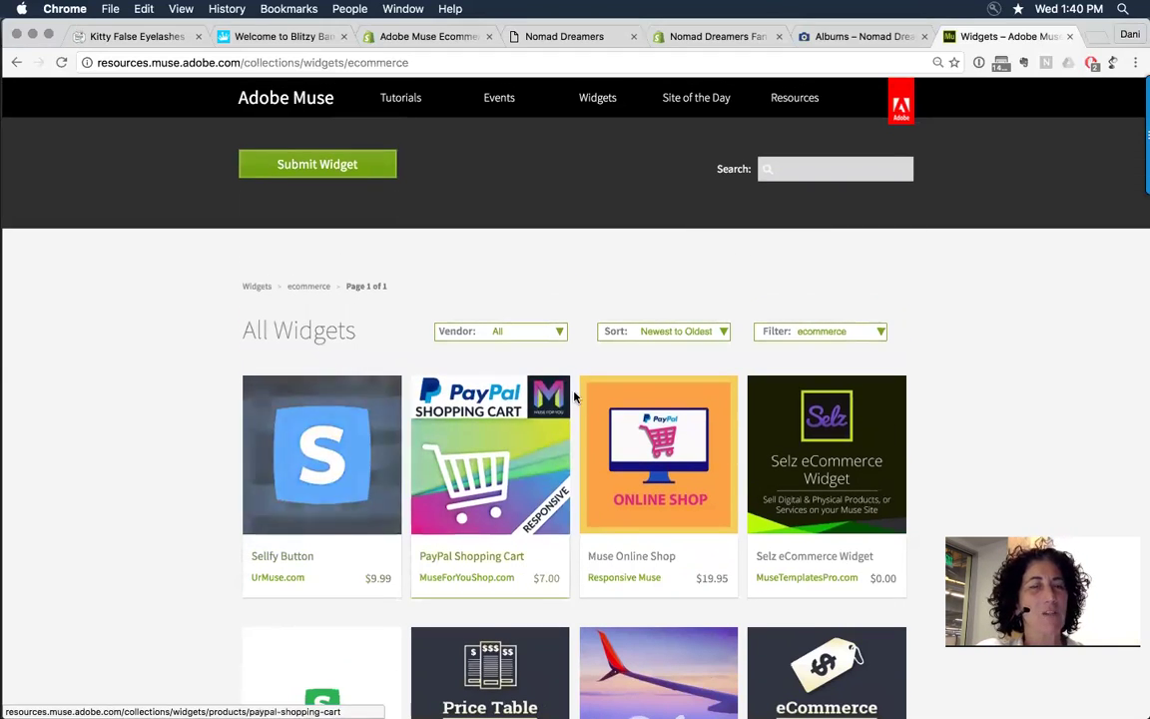
Browse the Site of the Day gallery, open its featured Apeape Stampe site and close that site's tab
{"action": "left_click", "coordinate": [717, 101]}
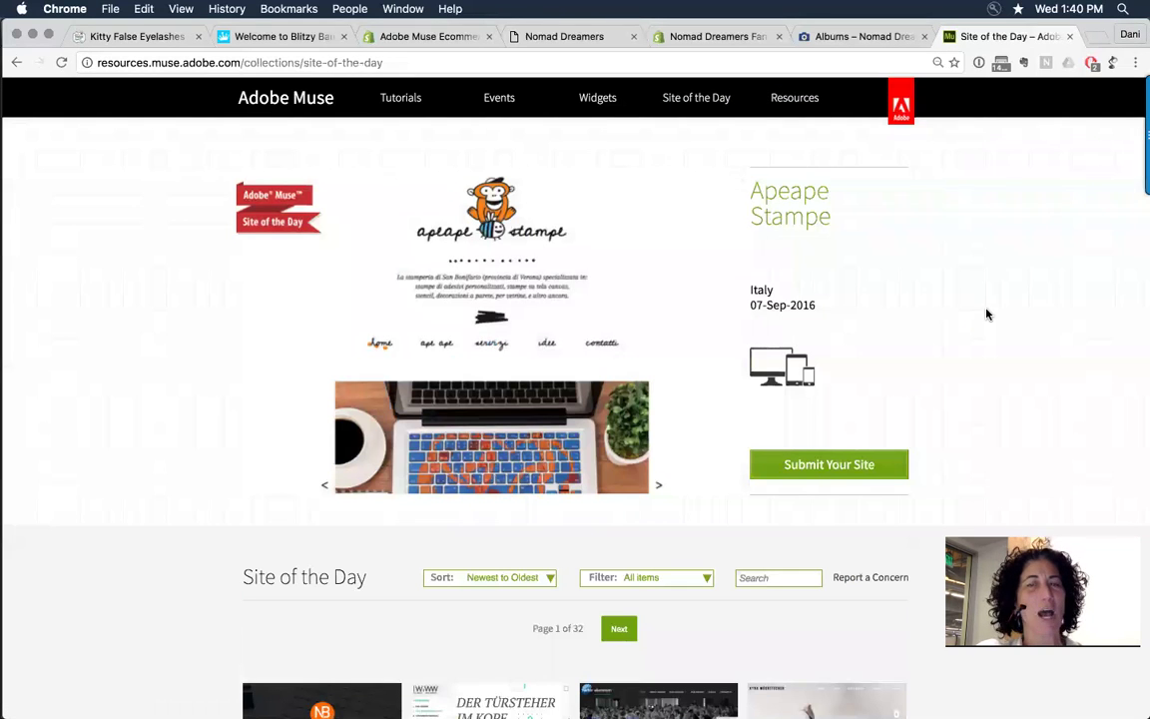
{"action": "scroll", "coordinate": [986, 315], "scroll_direction": "down", "scroll_amount": 3}
{"action": "scroll", "coordinate": [986, 315], "scroll_direction": "down", "scroll_amount": 2}
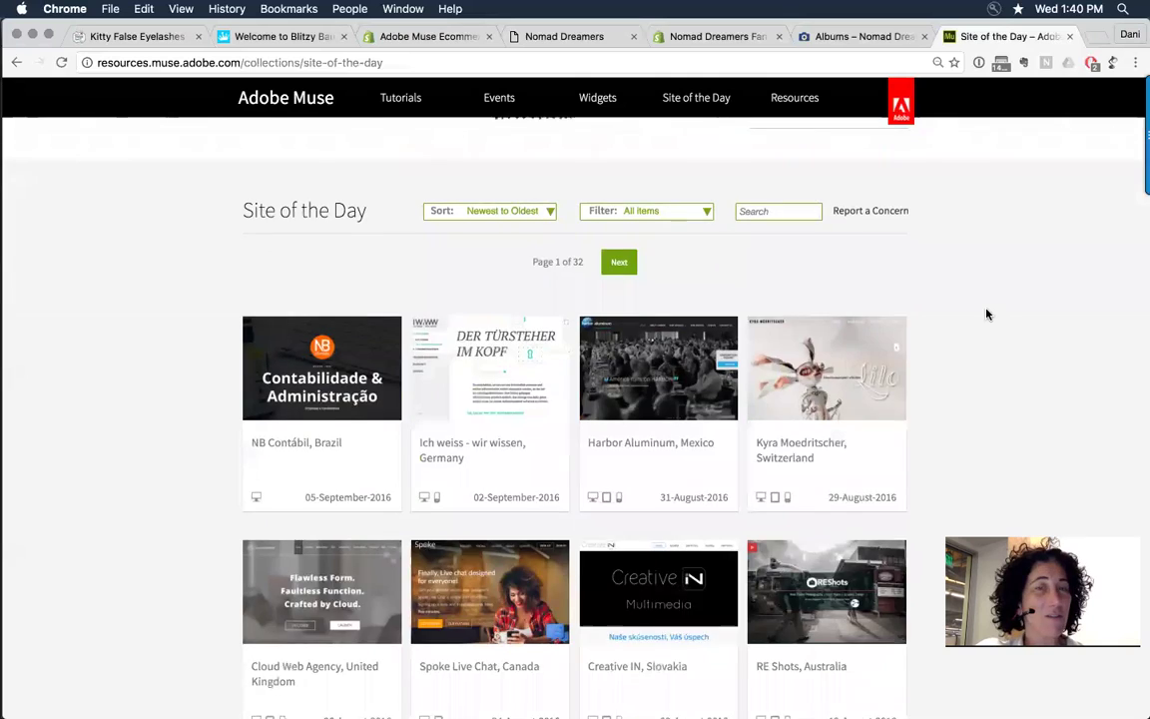
{"action": "scroll", "coordinate": [986, 314], "scroll_direction": "up", "scroll_amount": 5}
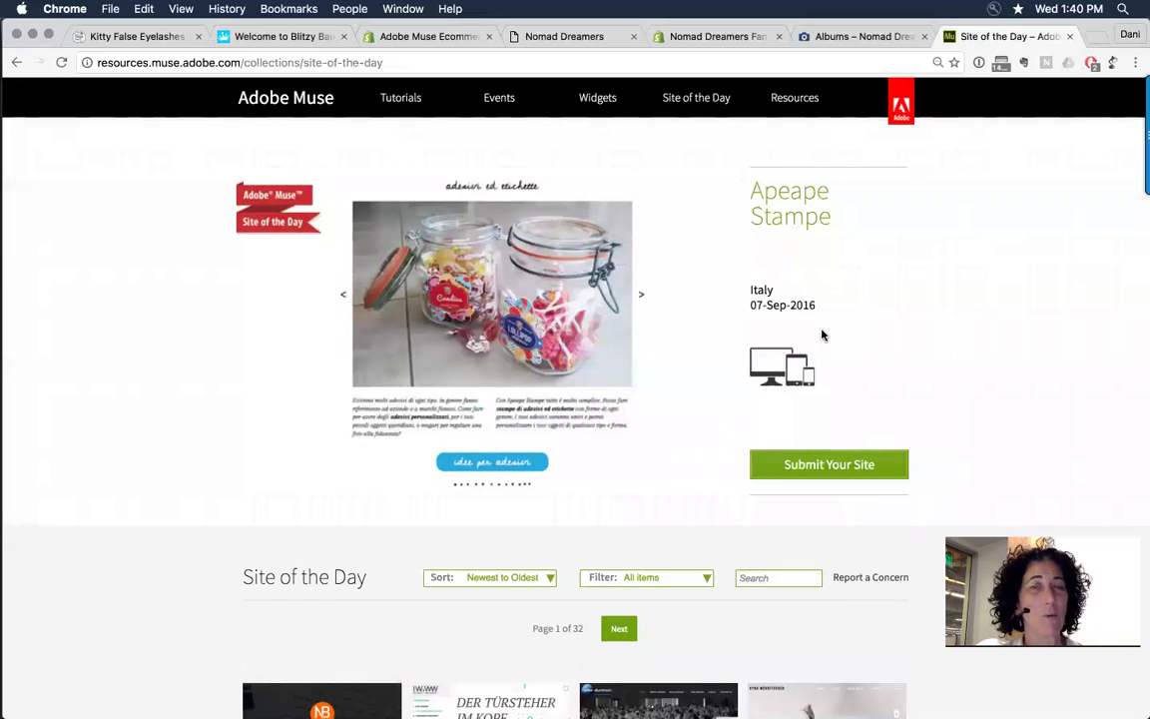
{"action": "left_click", "coordinate": [639, 297]}
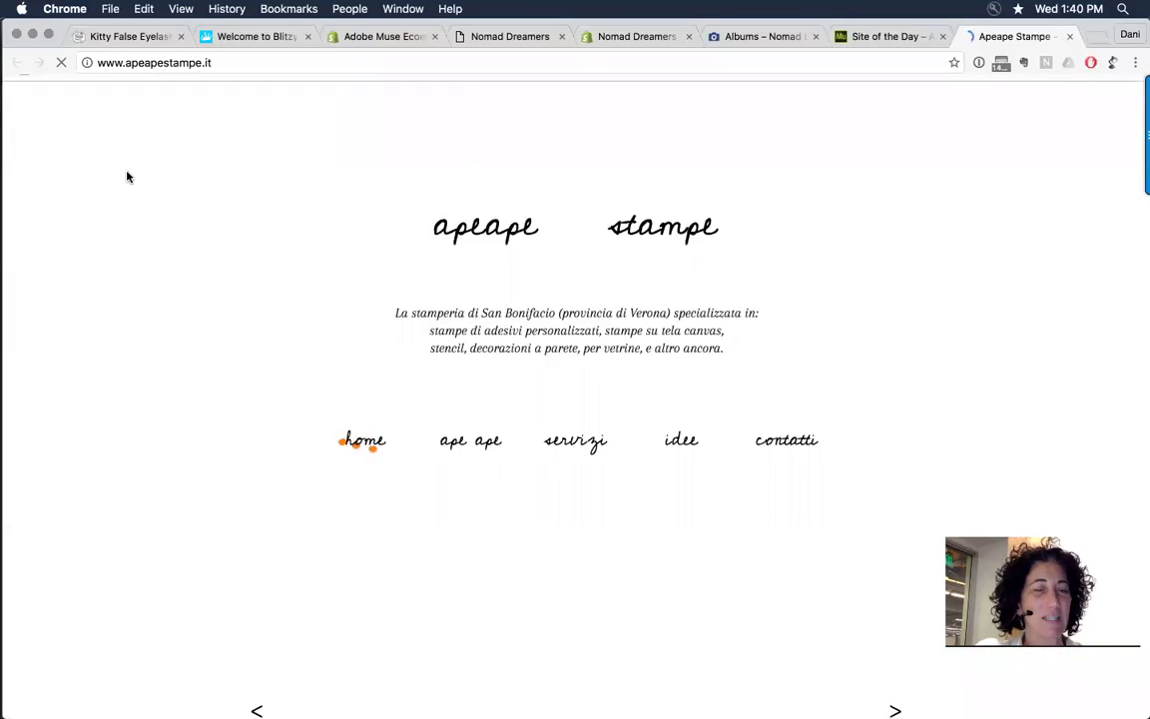
{"action": "key", "text": "super+w"}
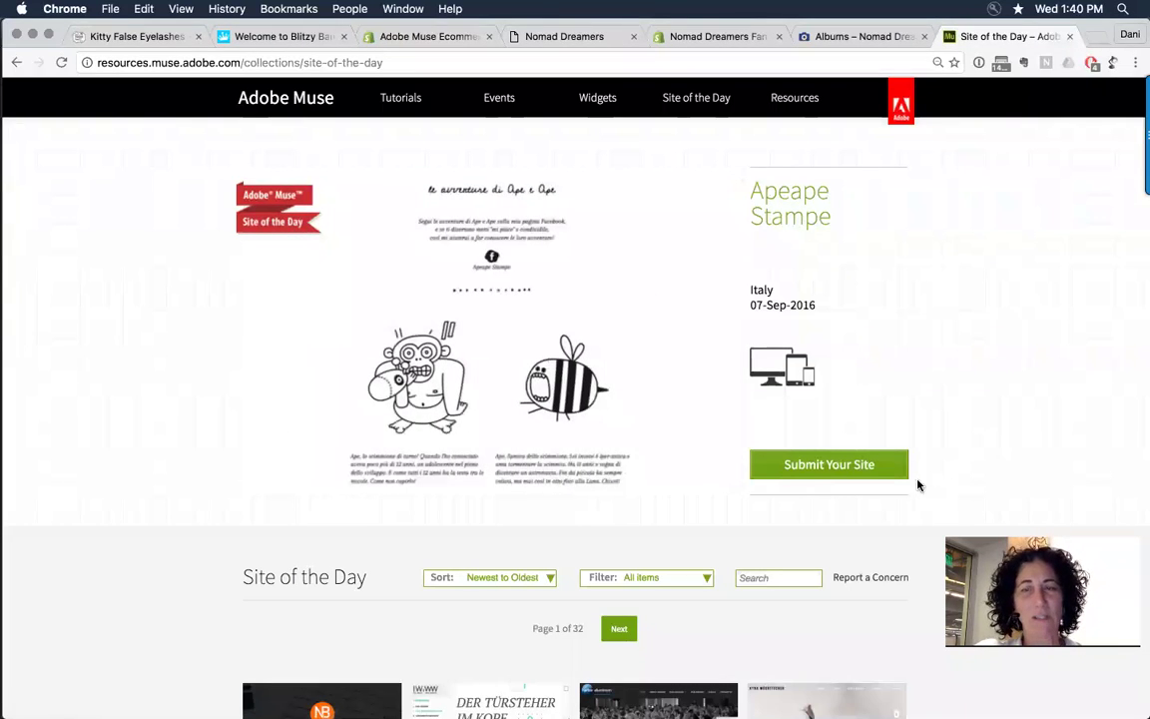
Check the category filter, sort order and search options offered for the Site of the Day gallery
{"action": "scroll", "coordinate": [948, 421], "scroll_direction": "down", "scroll_amount": 5}
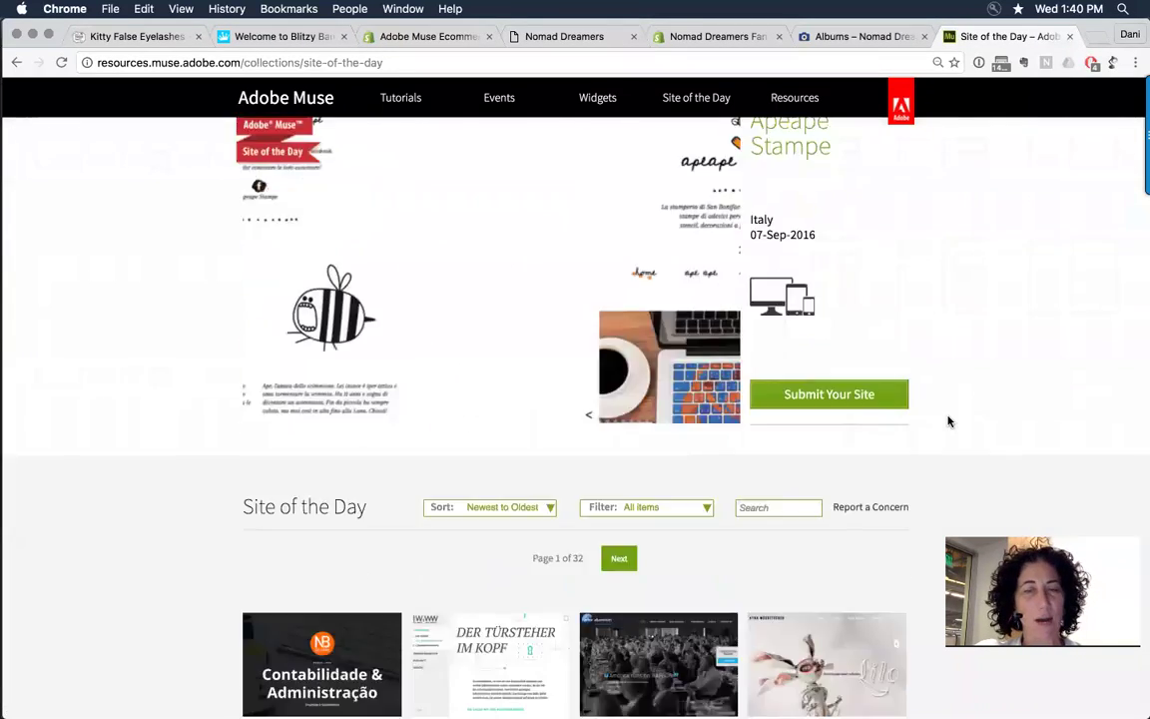
{"action": "scroll", "coordinate": [948, 422], "scroll_direction": "up", "scroll_amount": 3}
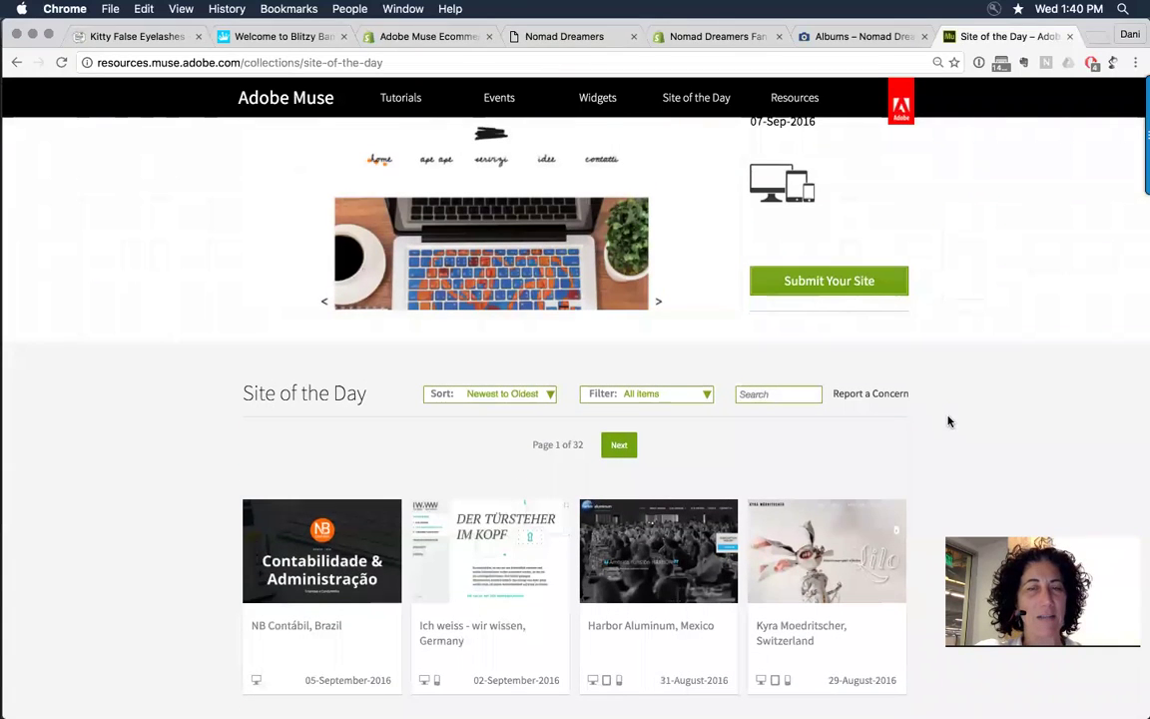
{"action": "left_click", "coordinate": [658, 394]}
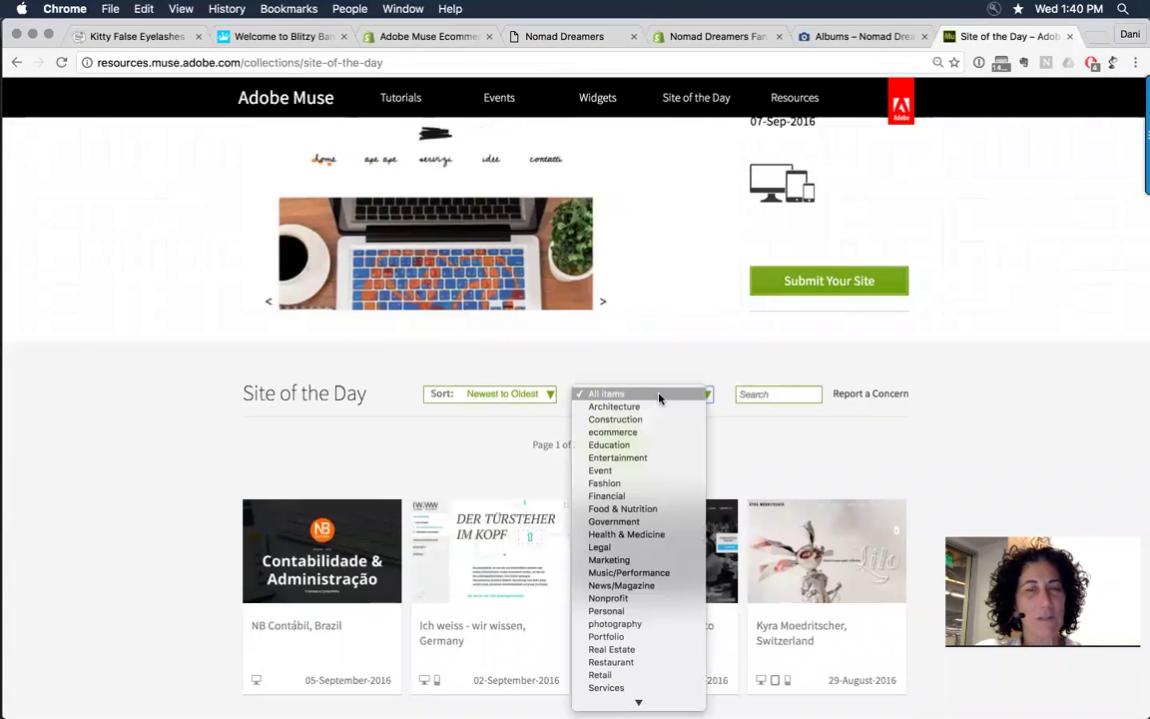
{"action": "scroll", "coordinate": [658, 394], "scroll_direction": "down", "scroll_amount": 2}
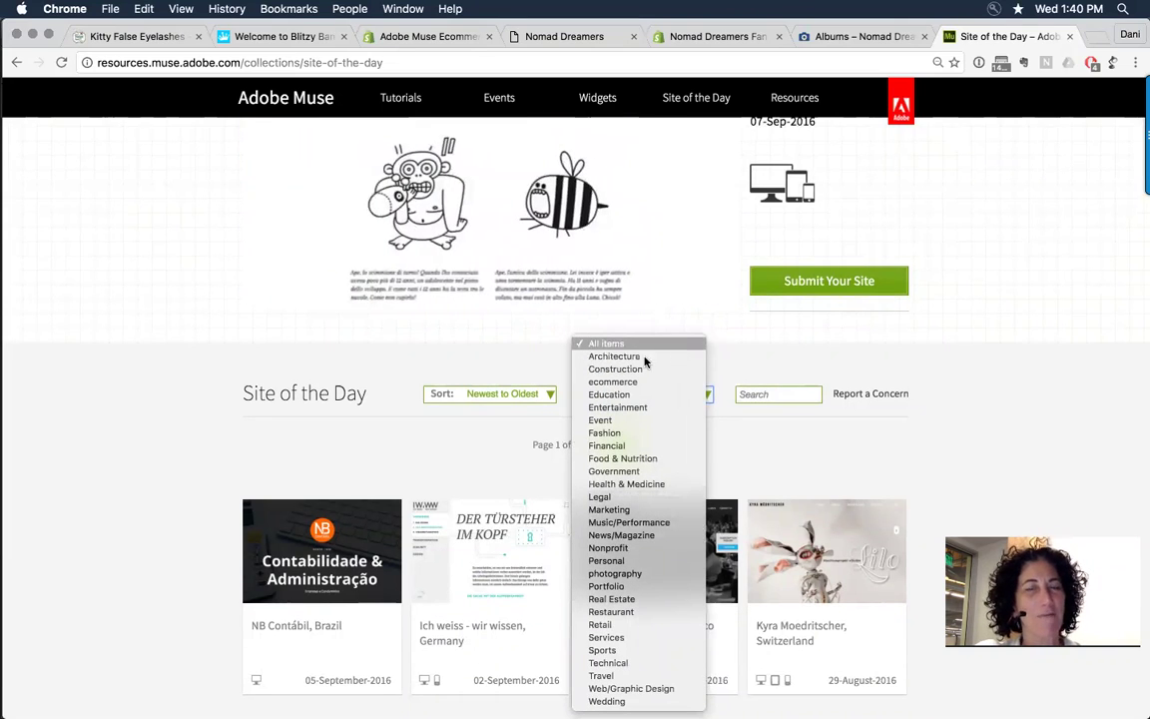
{"action": "left_click", "coordinate": [512, 380]}
{"action": "left_click", "coordinate": [511, 393]}
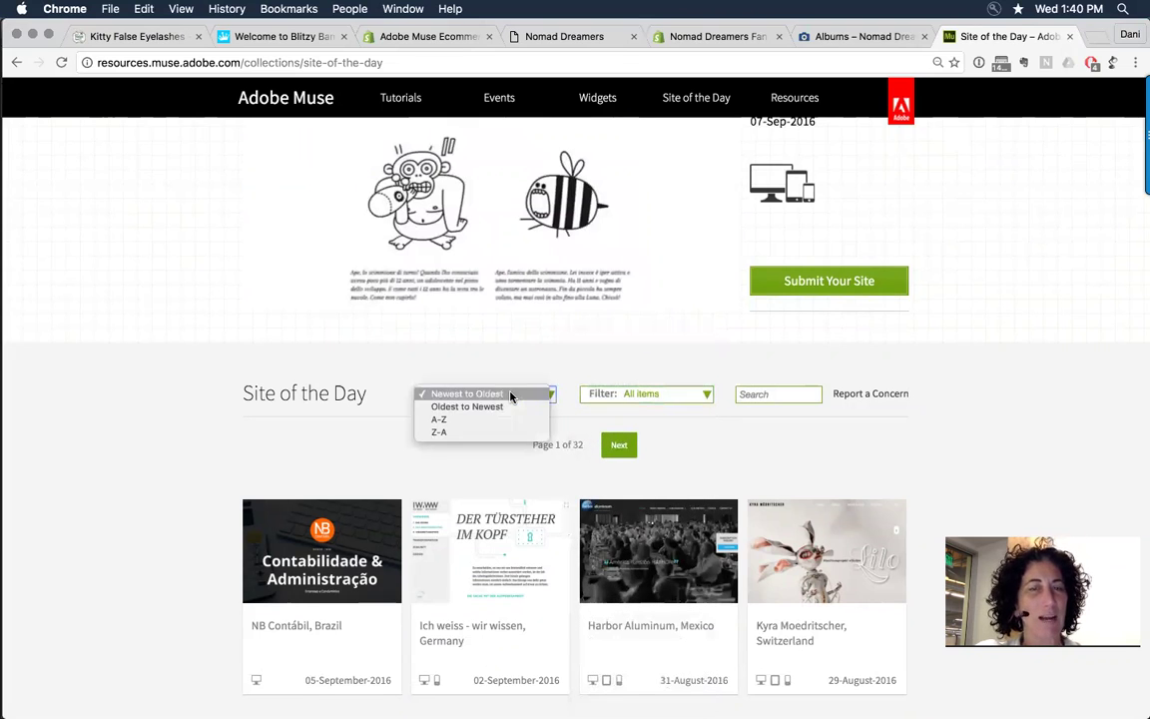
{"action": "left_click", "coordinate": [718, 358]}
{"action": "left_click", "coordinate": [772, 397]}
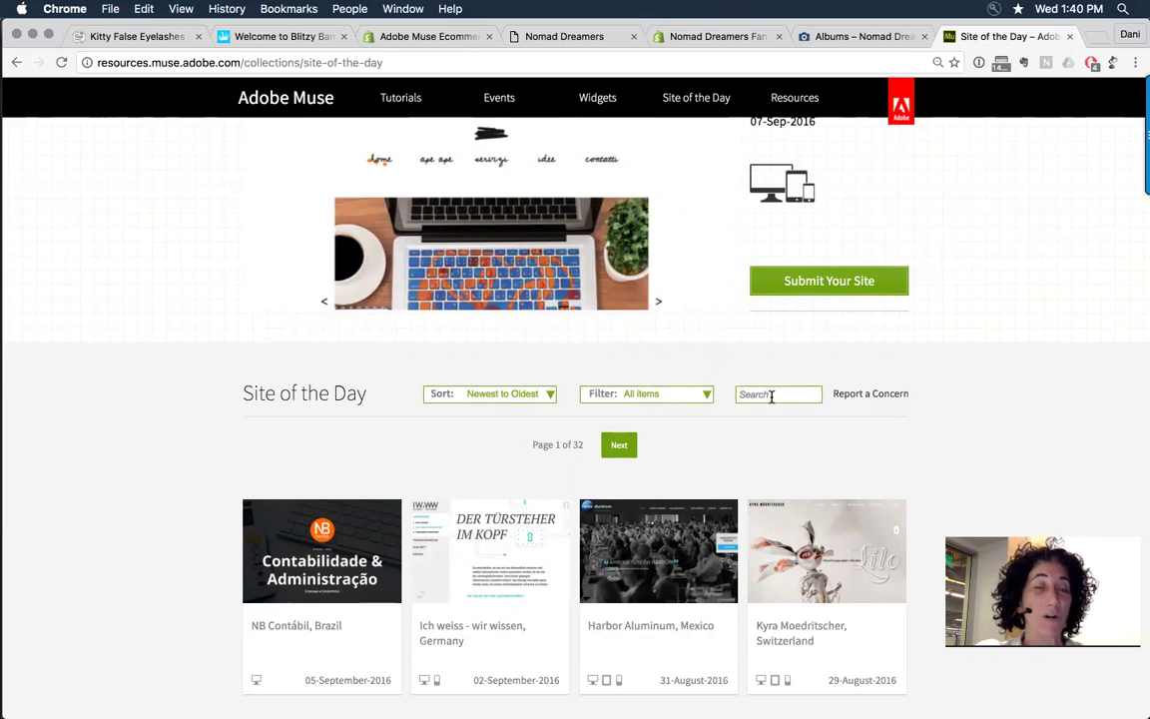
Look through the site thumbnails on the gallery's first page and review its category filter choices again
{"action": "scroll", "coordinate": [968, 414], "scroll_direction": "down", "scroll_amount": 4}
{"action": "scroll", "coordinate": [968, 415], "scroll_direction": "down", "scroll_amount": 8}
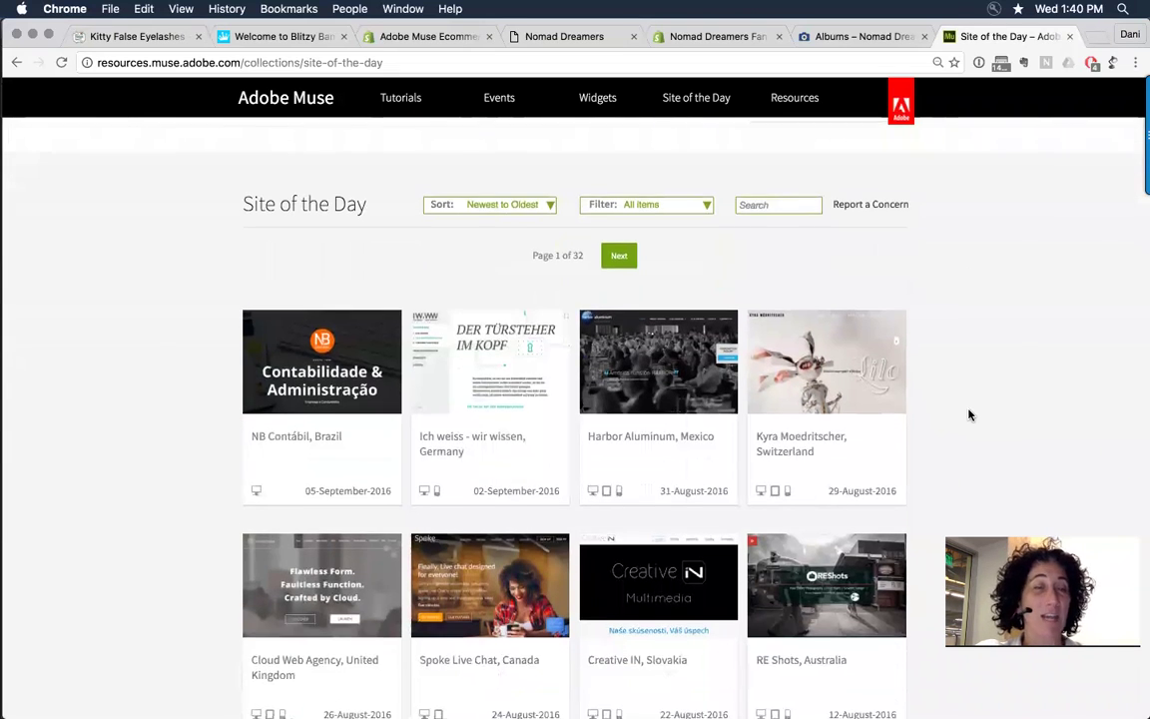
{"action": "scroll", "coordinate": [968, 414], "scroll_direction": "down", "scroll_amount": 3}
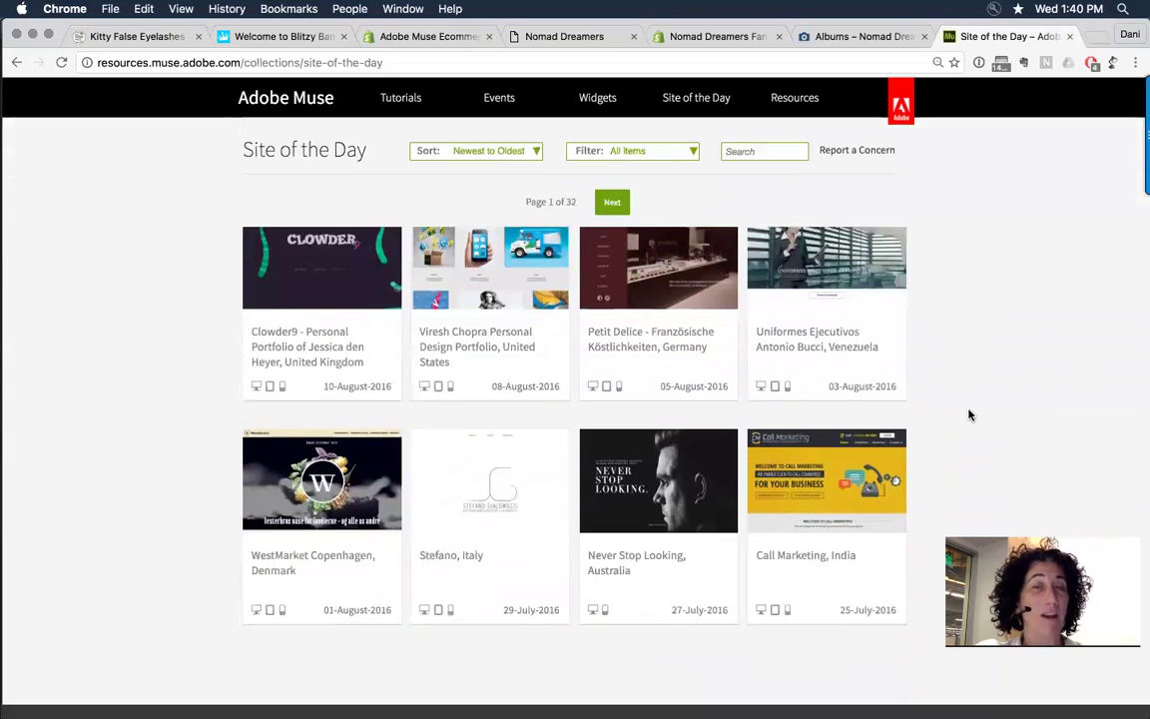
{"action": "scroll", "coordinate": [969, 414], "scroll_direction": "up", "scroll_amount": 10}
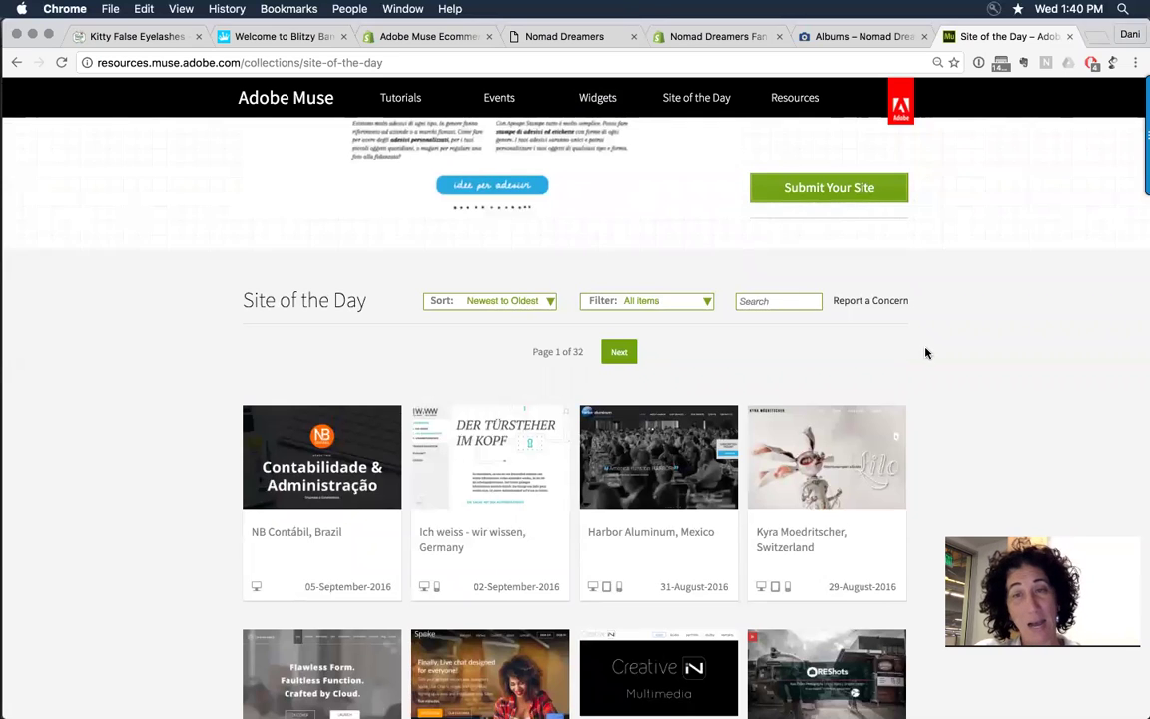
{"action": "scroll", "coordinate": [926, 353], "scroll_direction": "up", "scroll_amount": 3}
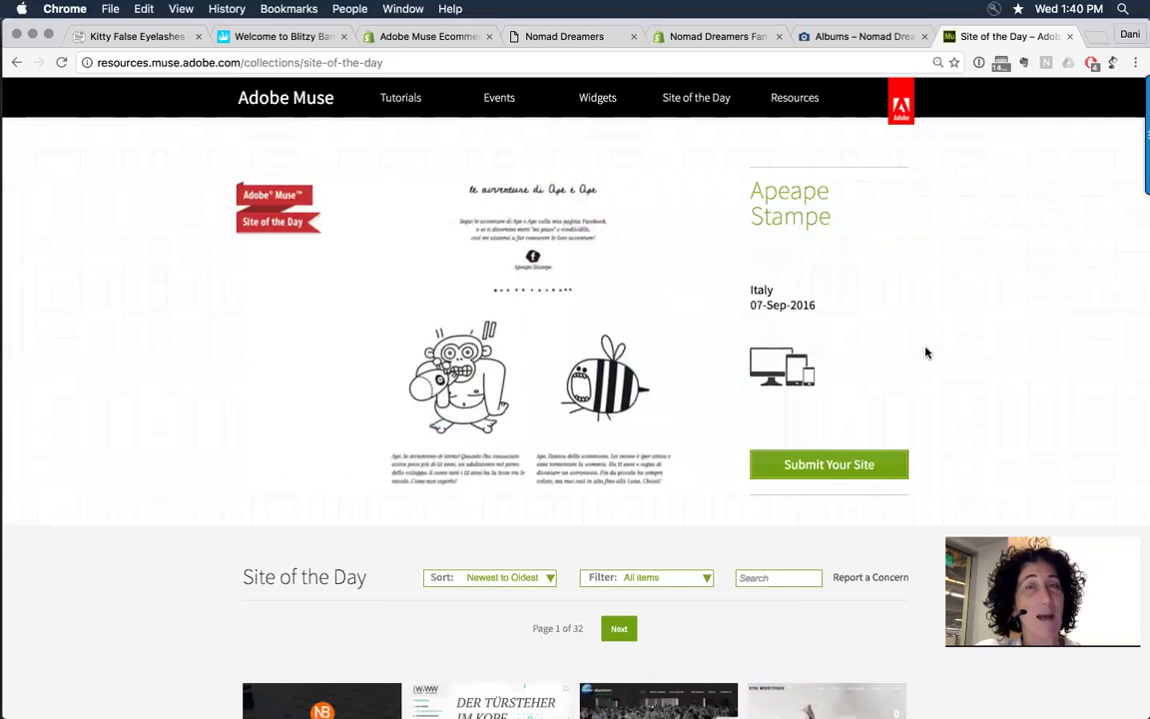
{"action": "right_click", "coordinate": [1021, 348]}
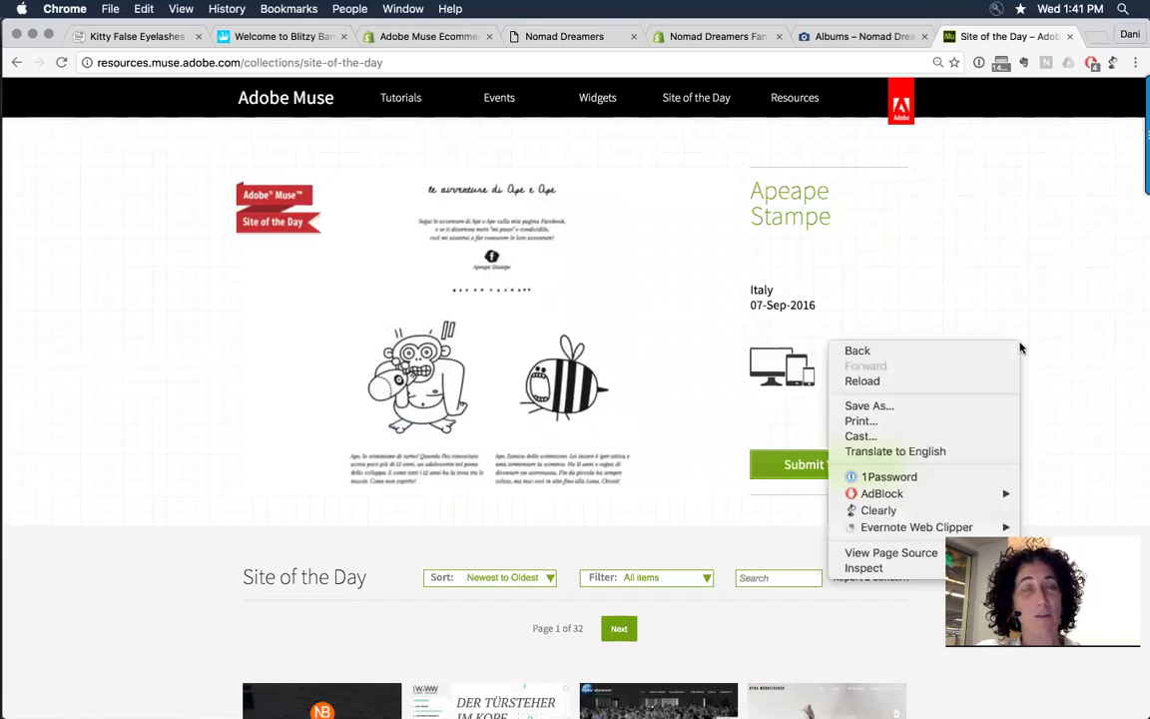
{"action": "left_click", "coordinate": [1055, 269]}
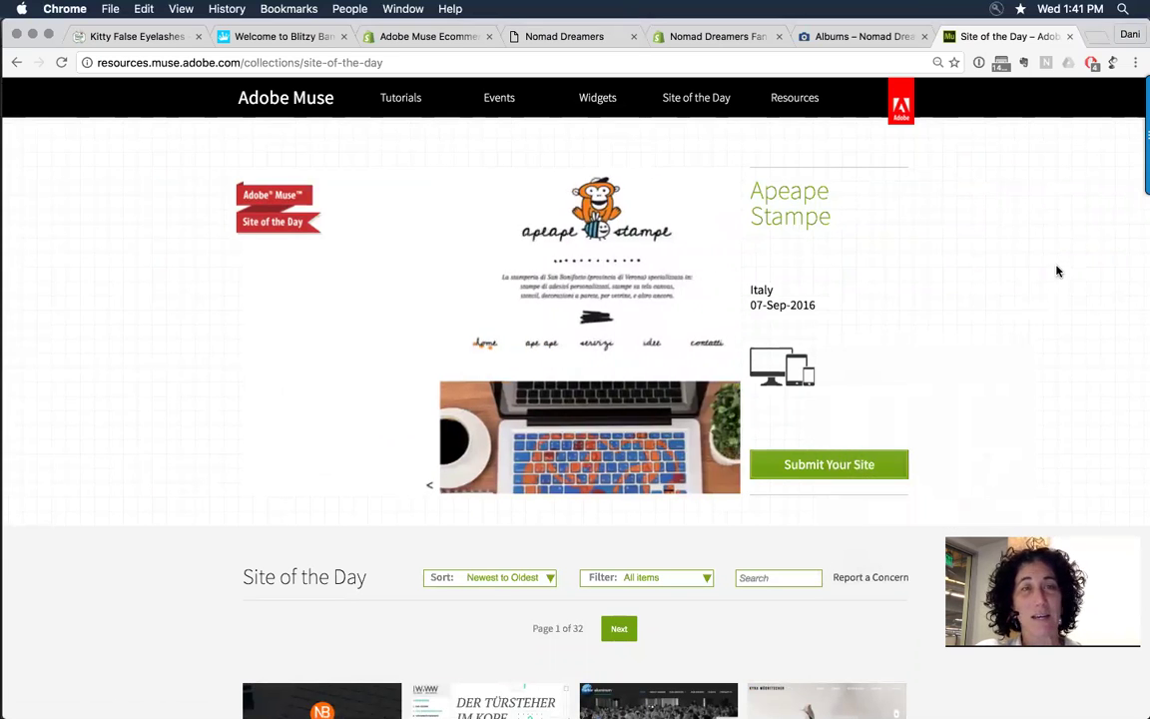
{"action": "scroll", "coordinate": [1056, 270], "scroll_direction": "down", "scroll_amount": 3}
{"action": "scroll", "coordinate": [1057, 271], "scroll_direction": "down", "scroll_amount": 3}
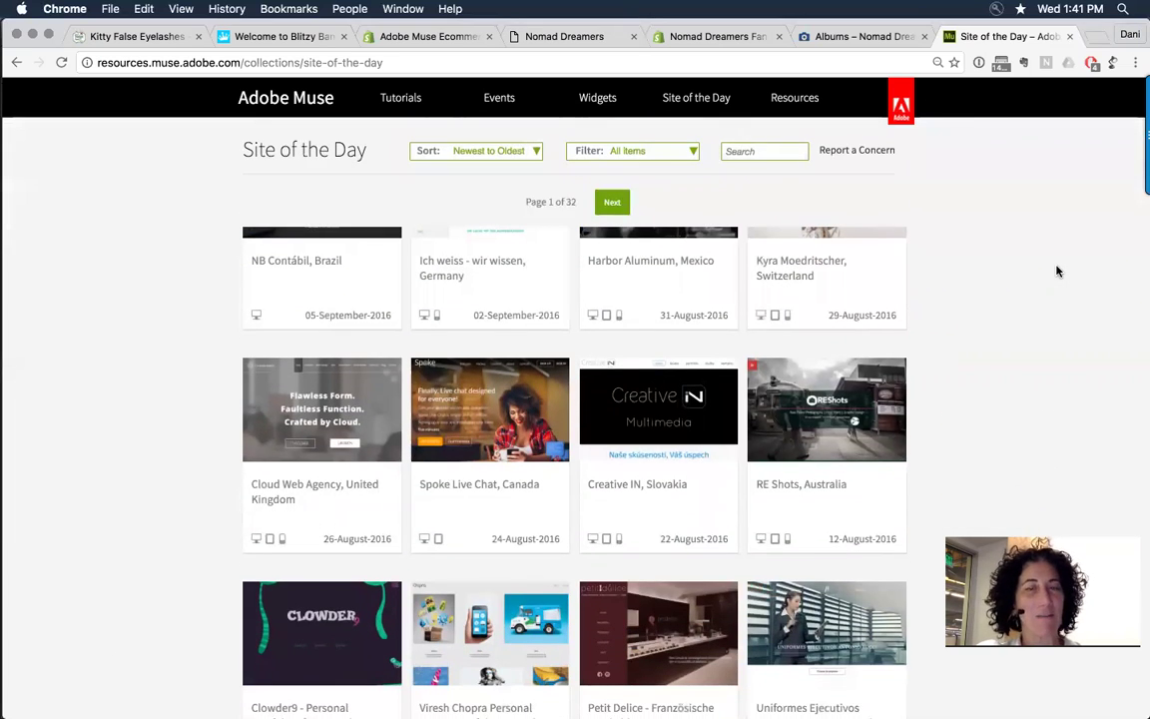
{"action": "scroll", "coordinate": [1057, 271], "scroll_direction": "up", "scroll_amount": 1}
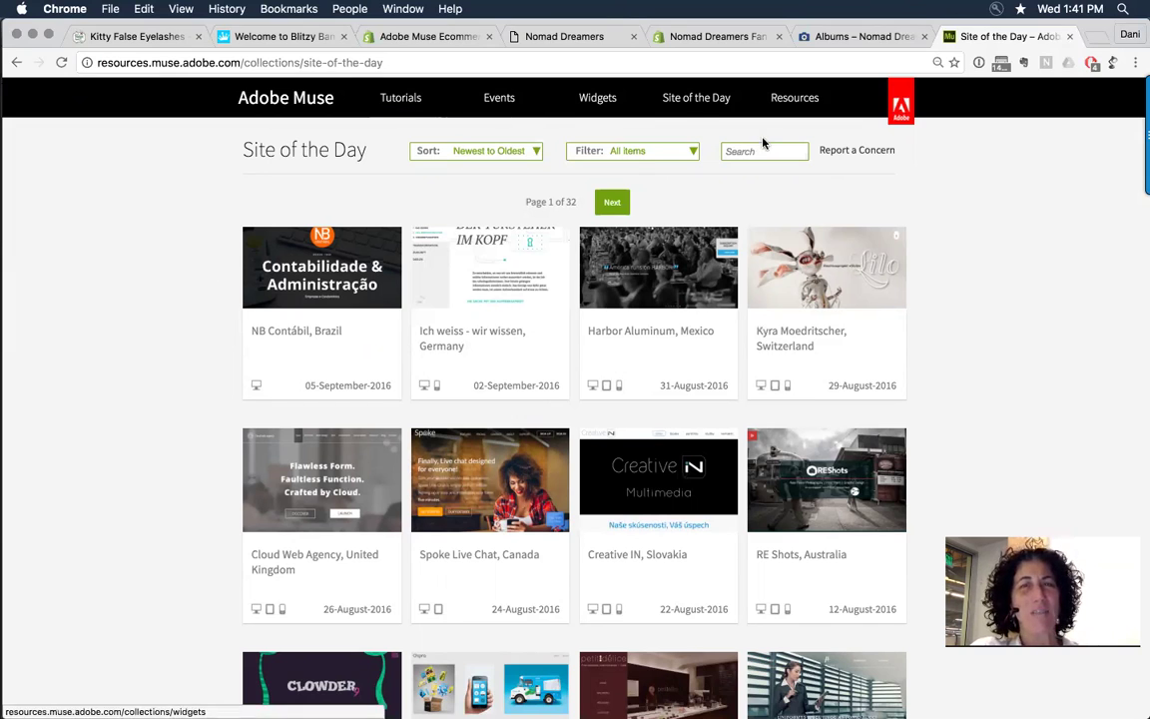
{"action": "left_click", "coordinate": [649, 152]}
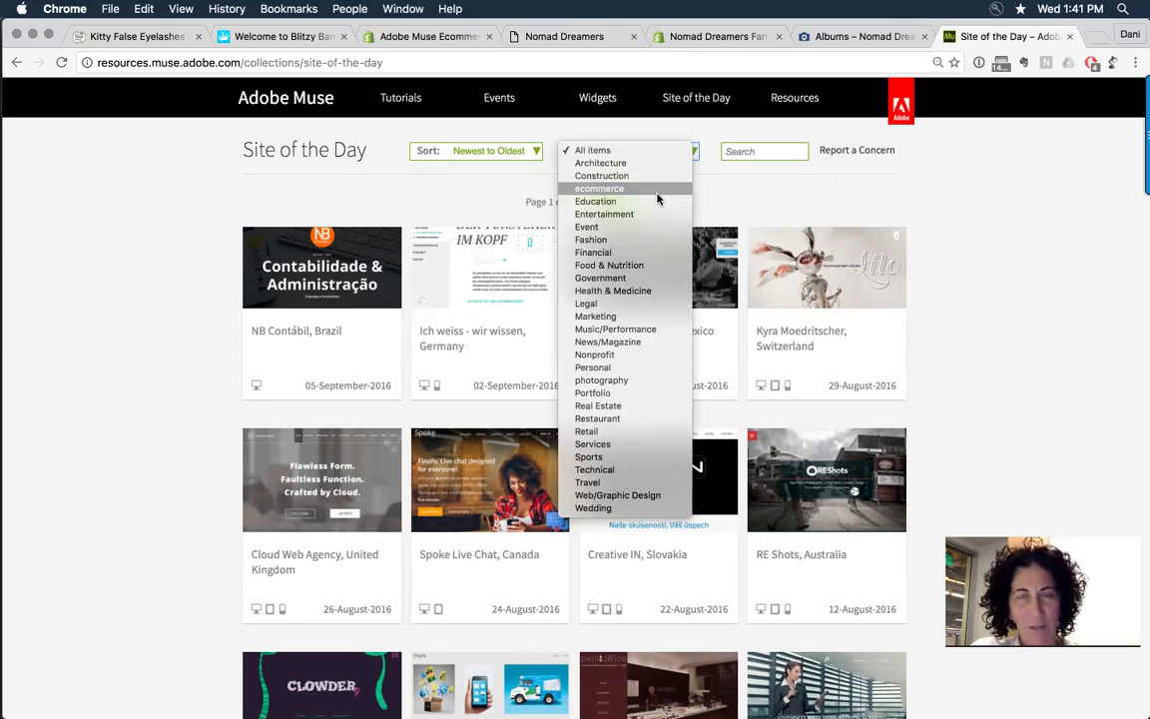
{"action": "left_click", "coordinate": [772, 209]}
Open the Widgets collection and filter it to blog
{"action": "left_click", "coordinate": [599, 104]}
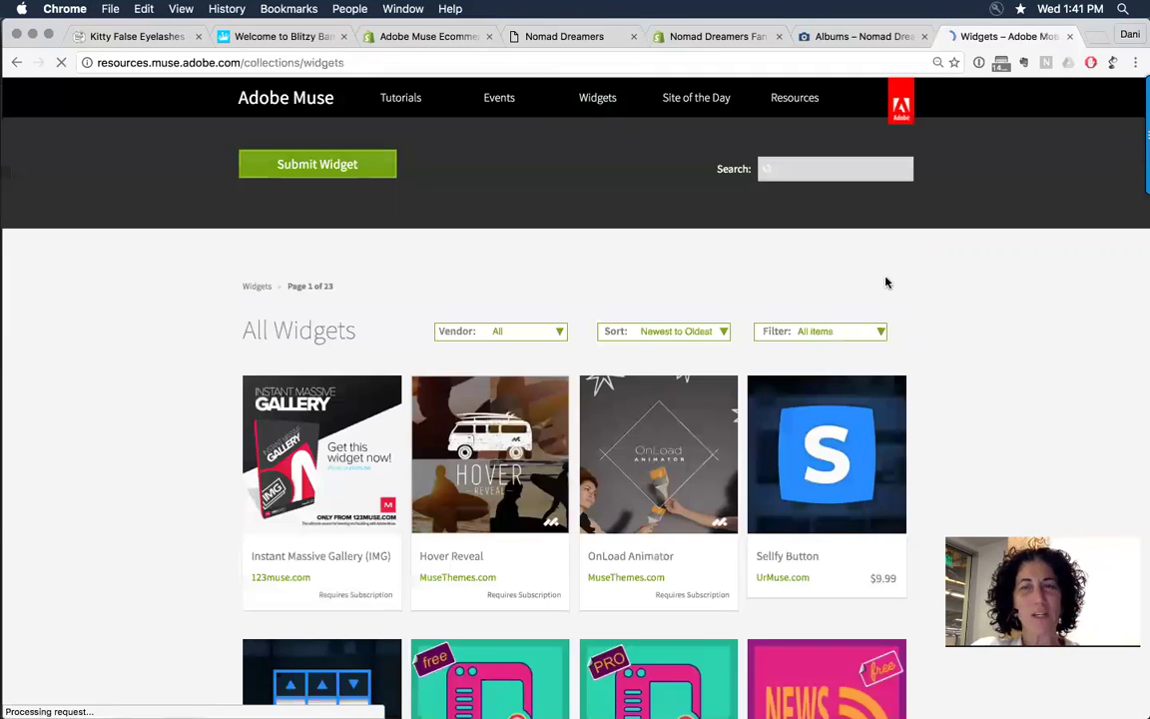
{"action": "left_click", "coordinate": [811, 331]}
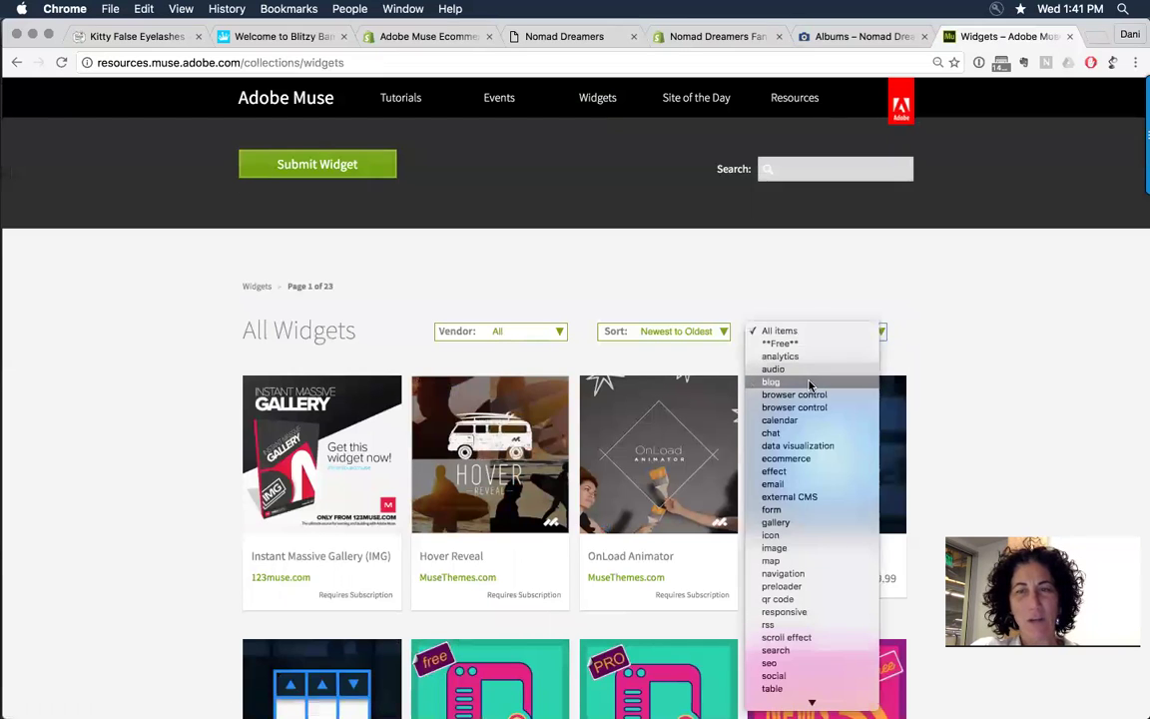
{"action": "left_click", "coordinate": [811, 386]}
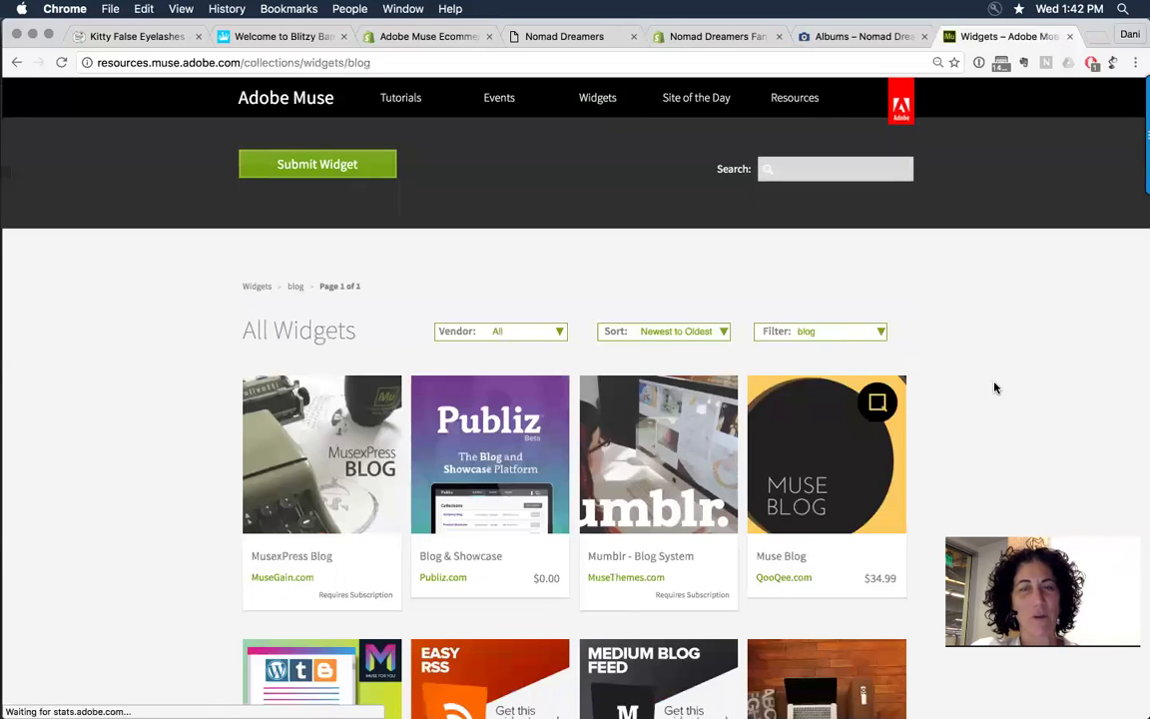
Examine the blog widgets through the whole list, including the Publiz, Tumblr, RSS, Medium and WordPress options
{"action": "scroll", "coordinate": [995, 387], "scroll_direction": "down", "scroll_amount": 3}
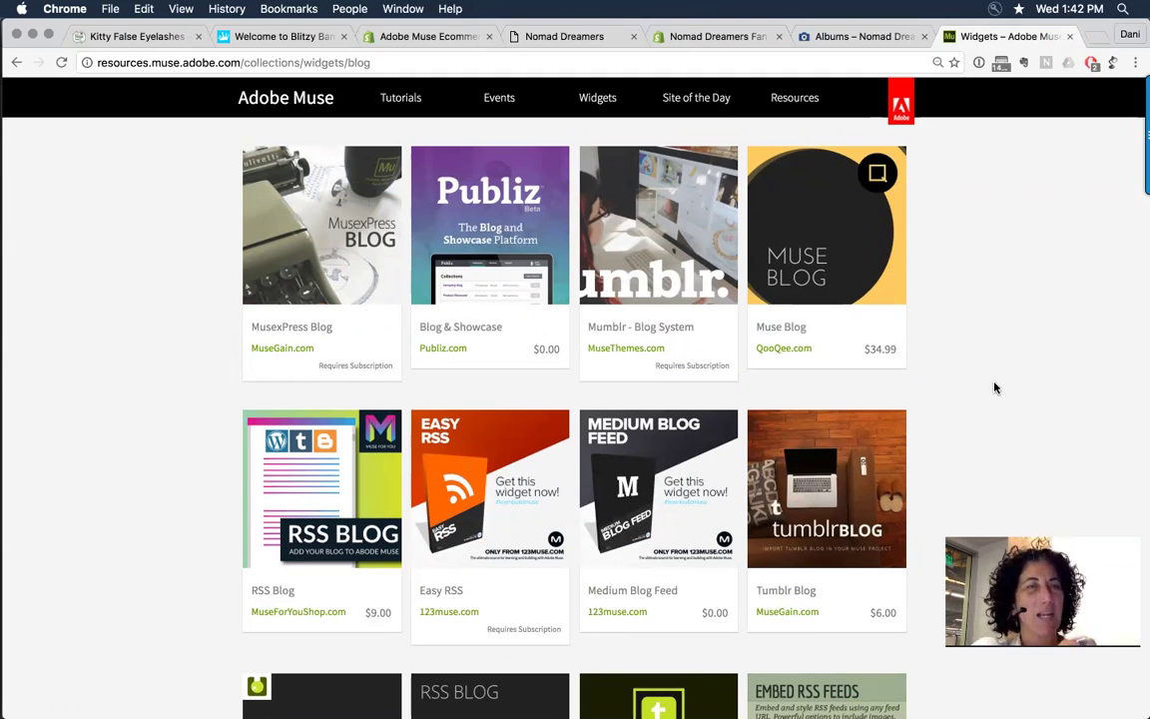
{"action": "scroll", "coordinate": [994, 388], "scroll_direction": "down", "scroll_amount": 5}
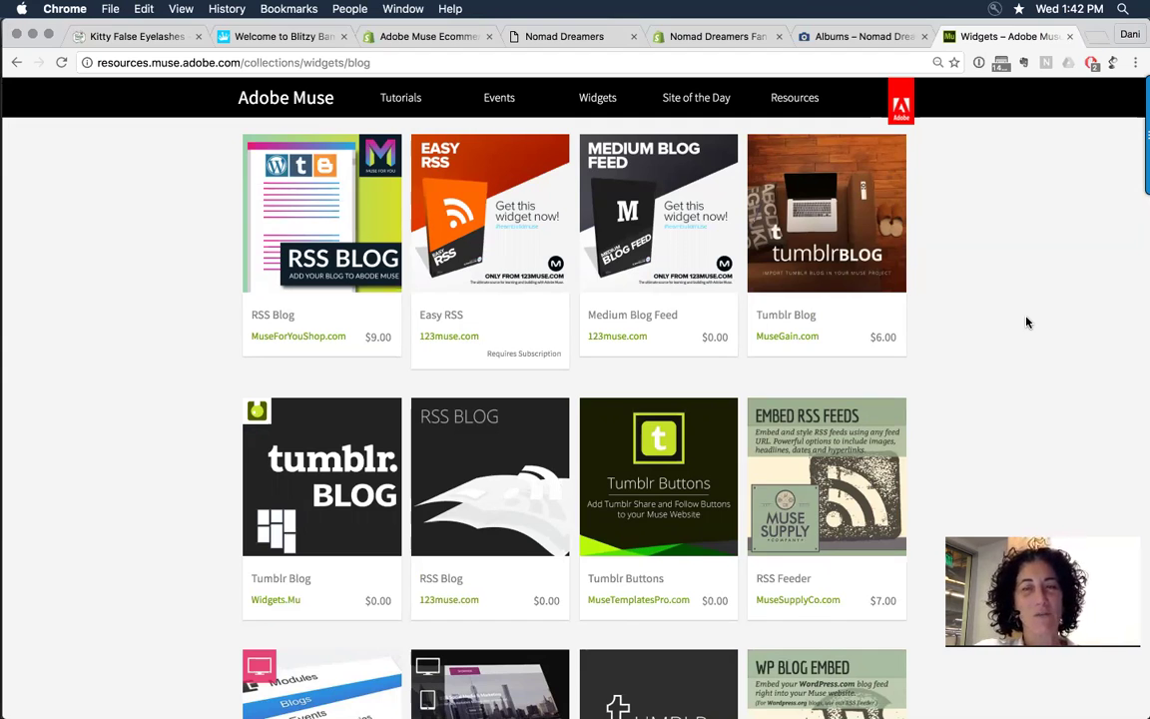
{"action": "scroll", "coordinate": [1027, 321], "scroll_direction": "down", "scroll_amount": 2}
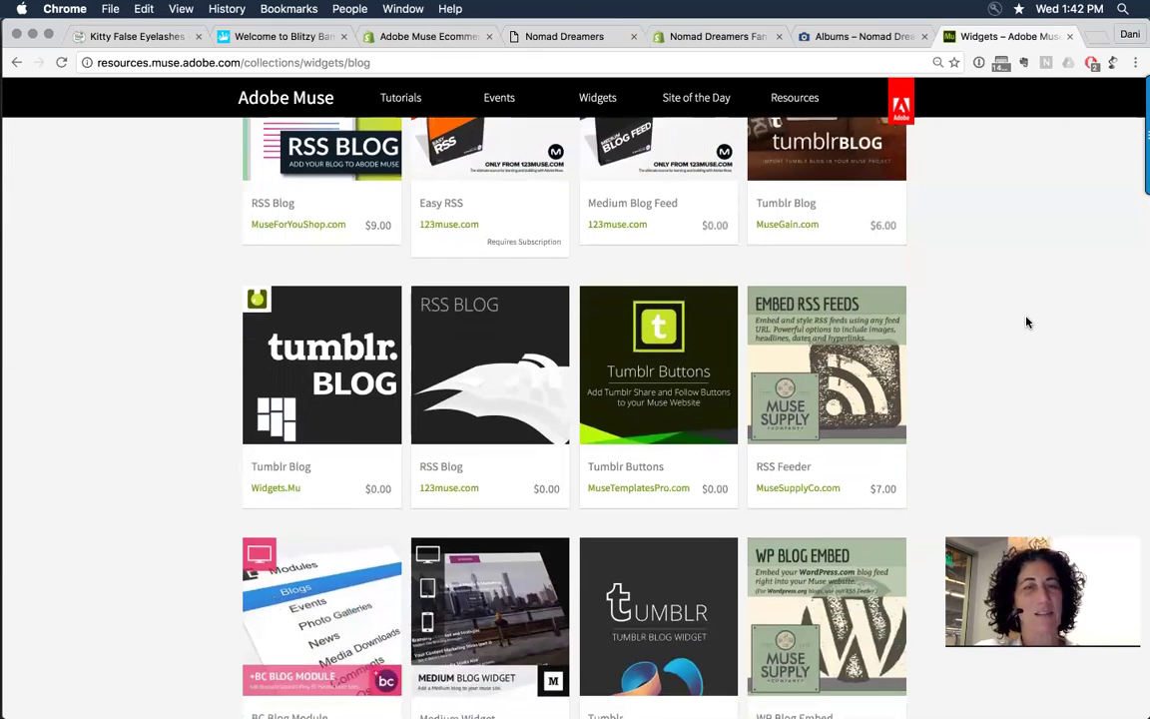
{"action": "scroll", "coordinate": [1027, 321], "scroll_direction": "down", "scroll_amount": 5}
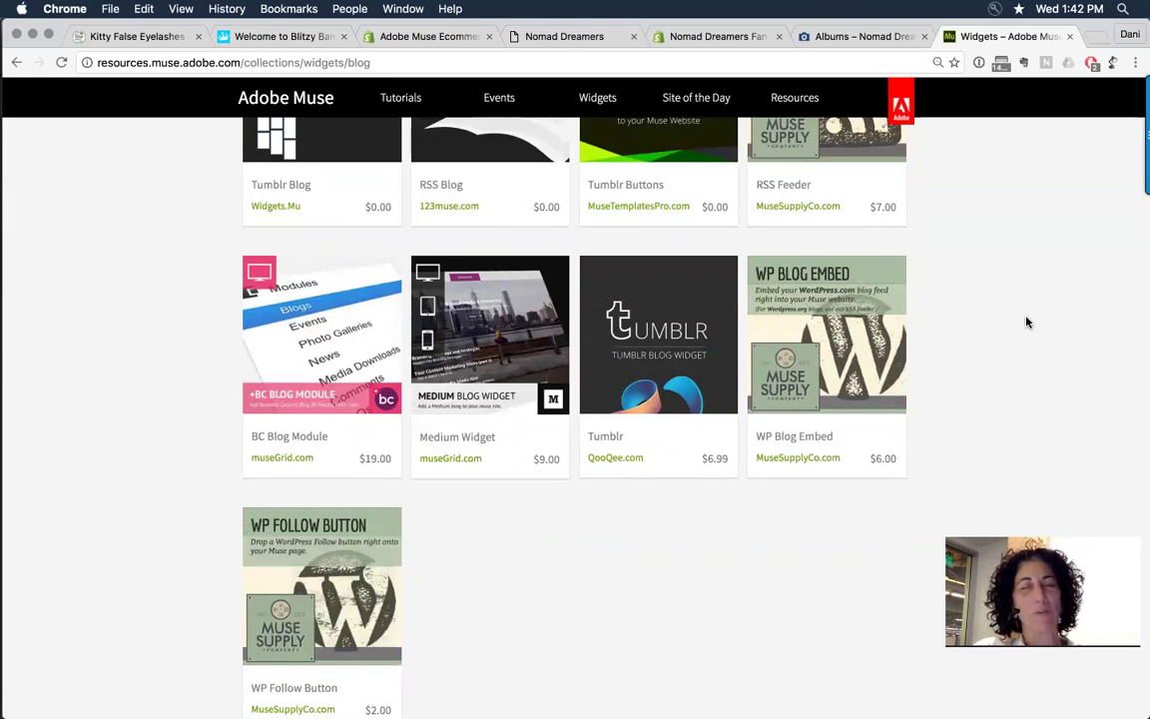
{"action": "scroll", "coordinate": [1027, 321], "scroll_direction": "up", "scroll_amount": 10}
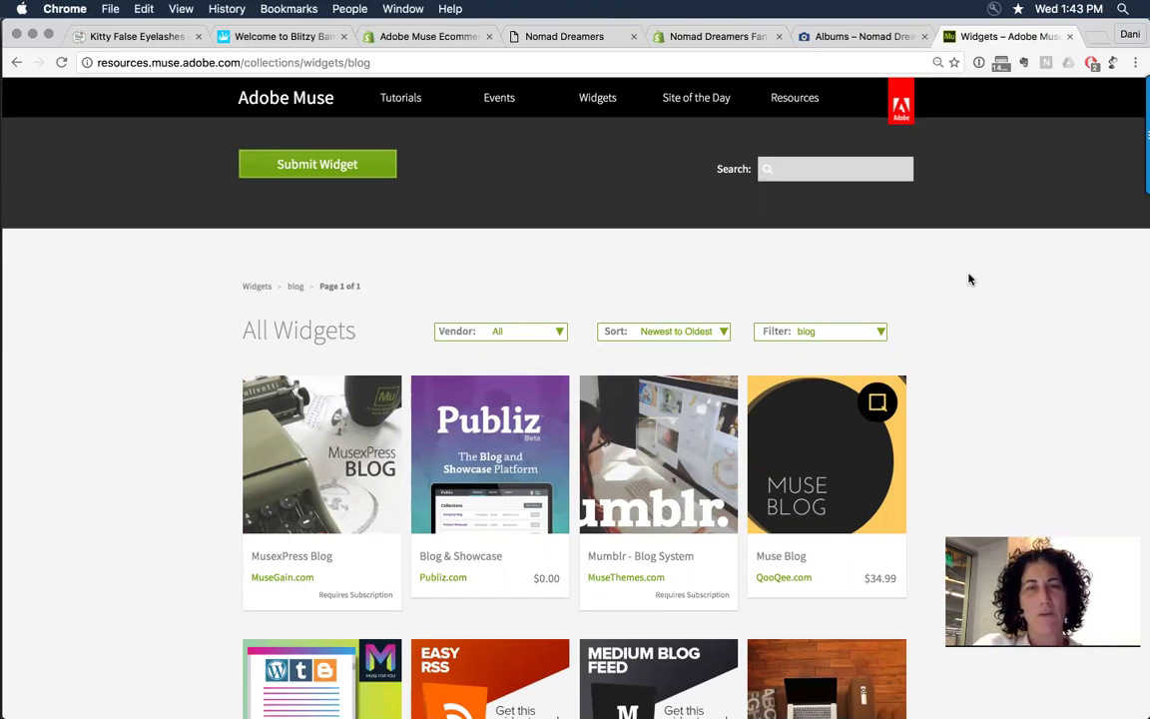
Open the Events page and look over the upcoming live Muse Jam and the newest past recordings
{"action": "left_click", "coordinate": [499, 100]}
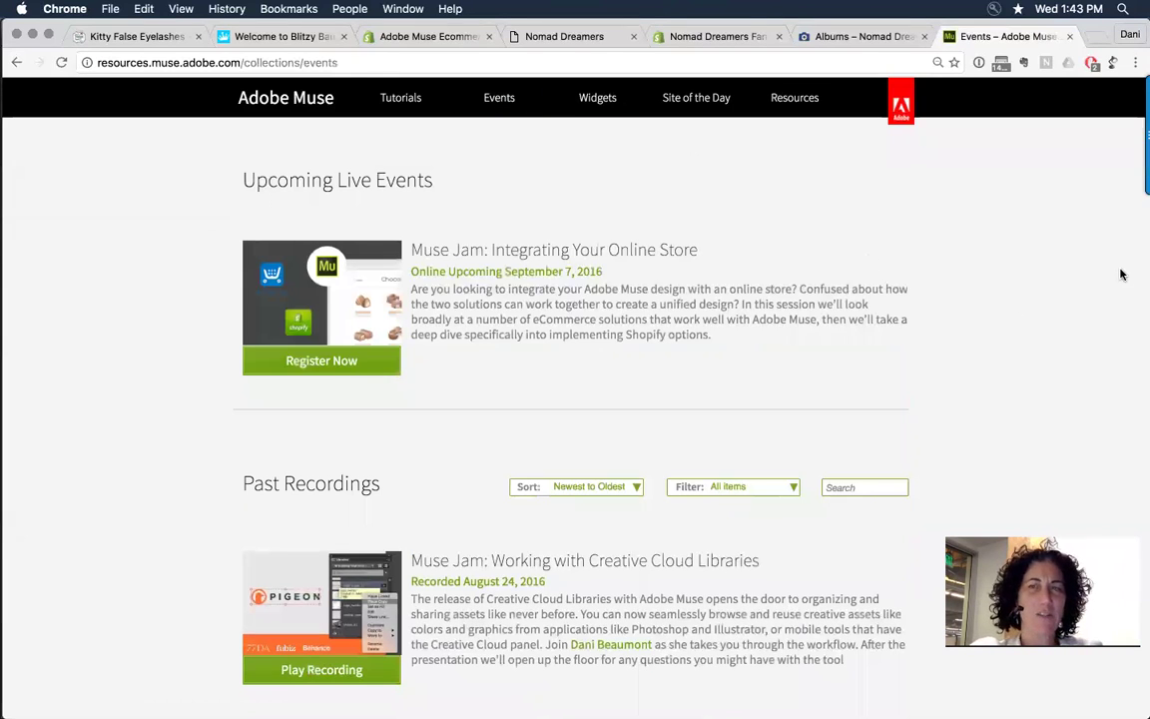
{"action": "scroll", "coordinate": [1120, 275], "scroll_direction": "down", "scroll_amount": 4}
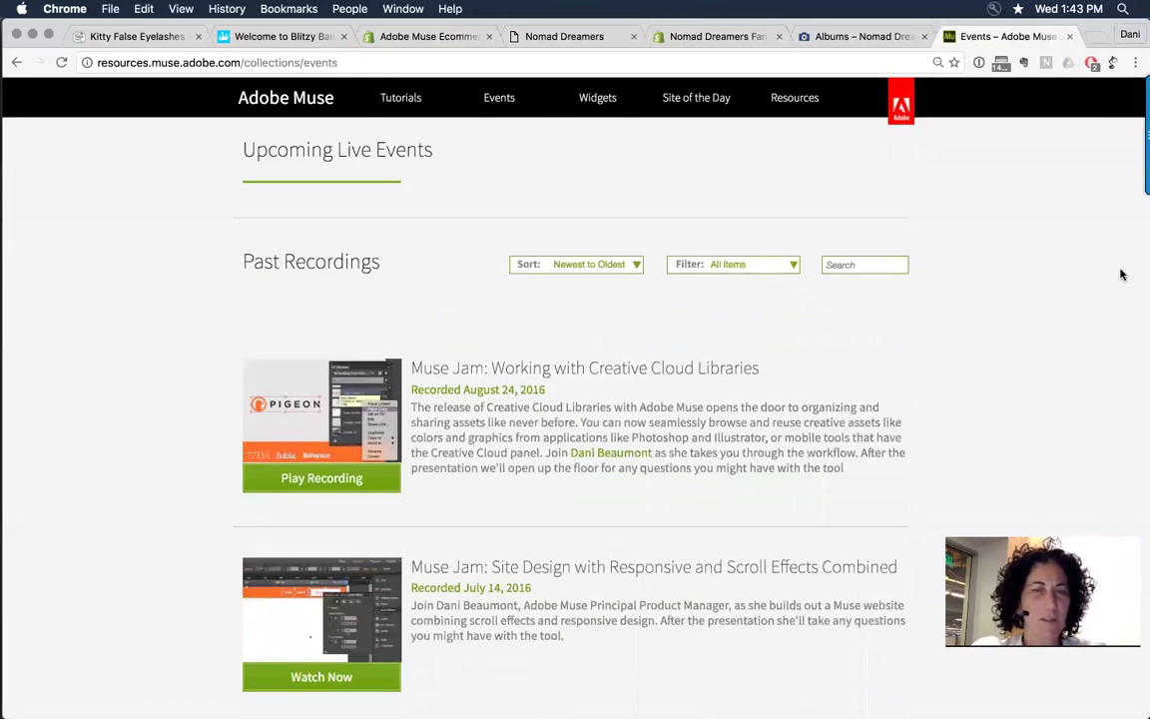
{"action": "scroll", "coordinate": [1121, 275], "scroll_direction": "up", "scroll_amount": 2}
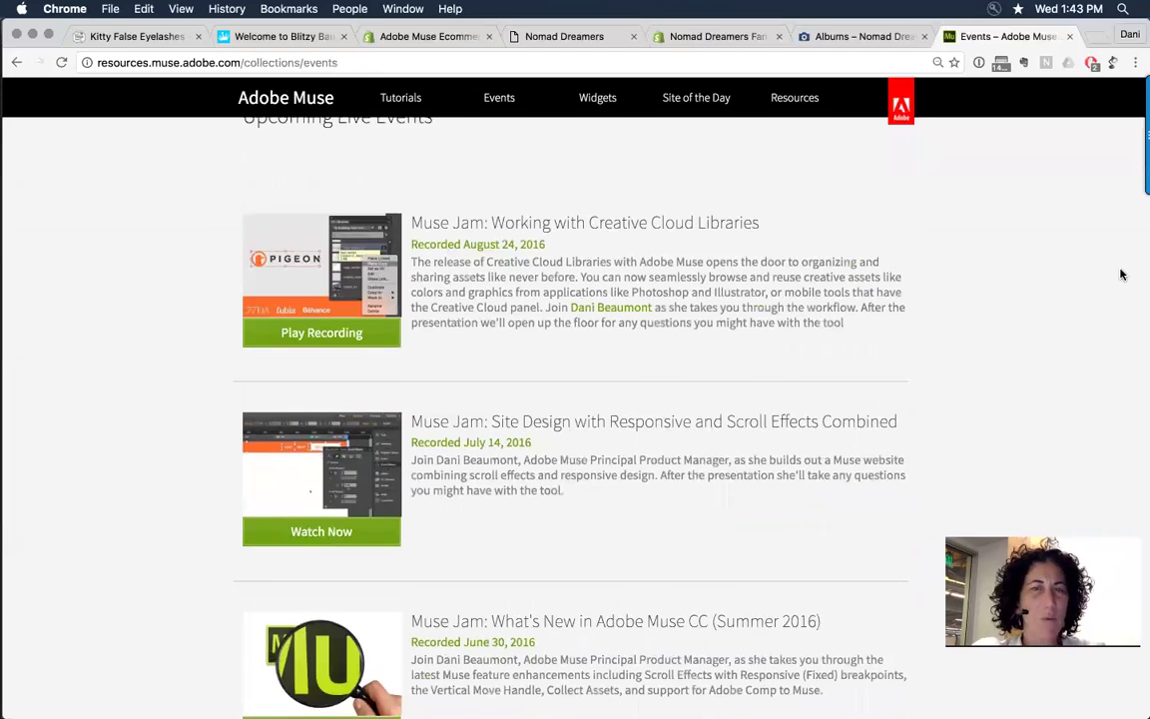
{"action": "scroll", "coordinate": [1120, 275], "scroll_direction": "down", "scroll_amount": 2}
{"action": "scroll", "coordinate": [1120, 275], "scroll_direction": "down", "scroll_amount": 3}
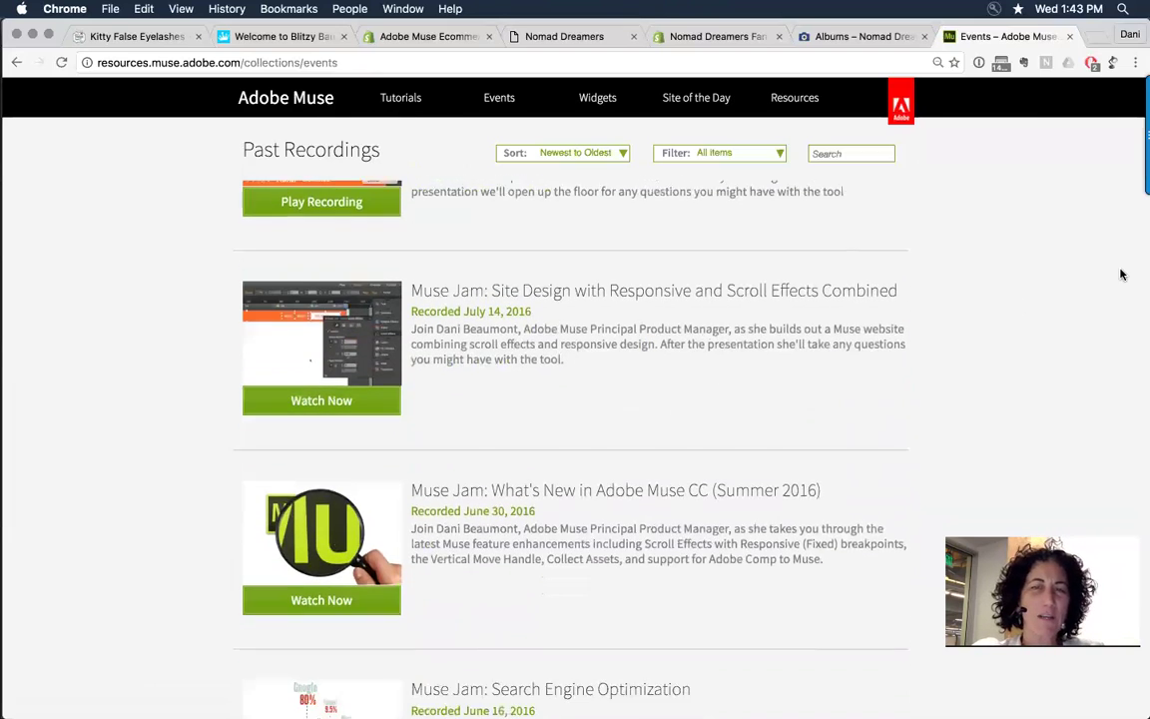
{"action": "scroll", "coordinate": [1120, 275], "scroll_direction": "down", "scroll_amount": 1}
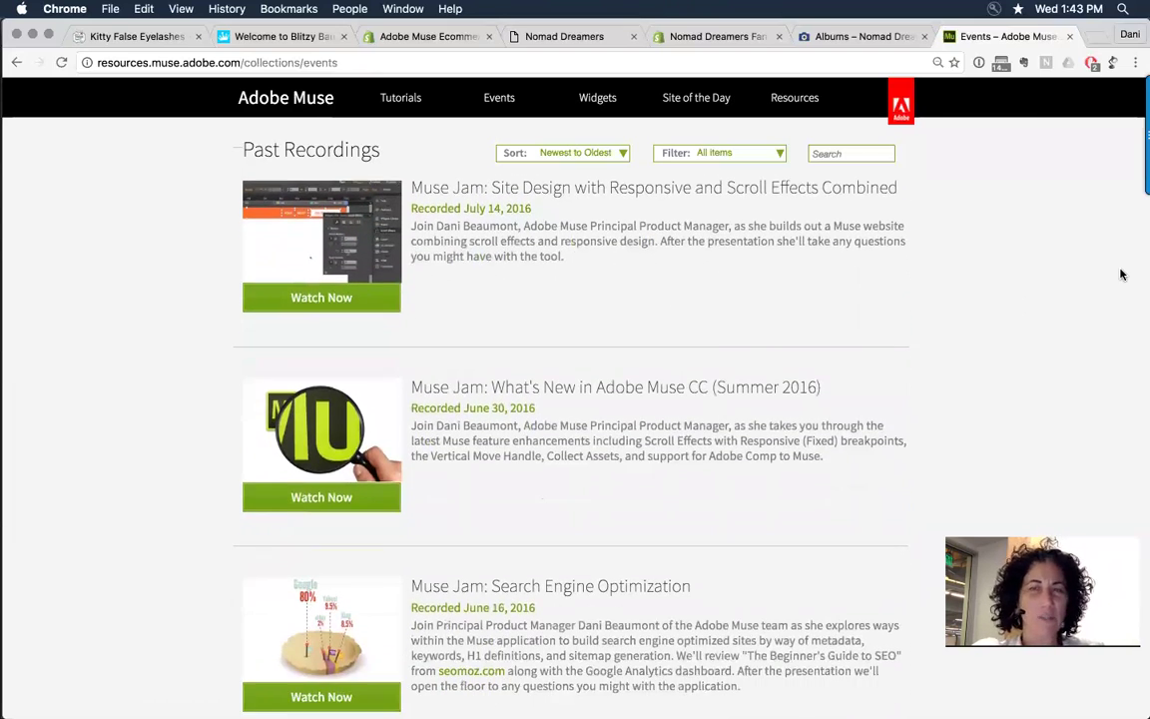
{"action": "scroll", "coordinate": [1050, 346], "scroll_direction": "up", "scroll_amount": 1}
{"action": "scroll", "coordinate": [1050, 347], "scroll_direction": "up", "scroll_amount": 5}
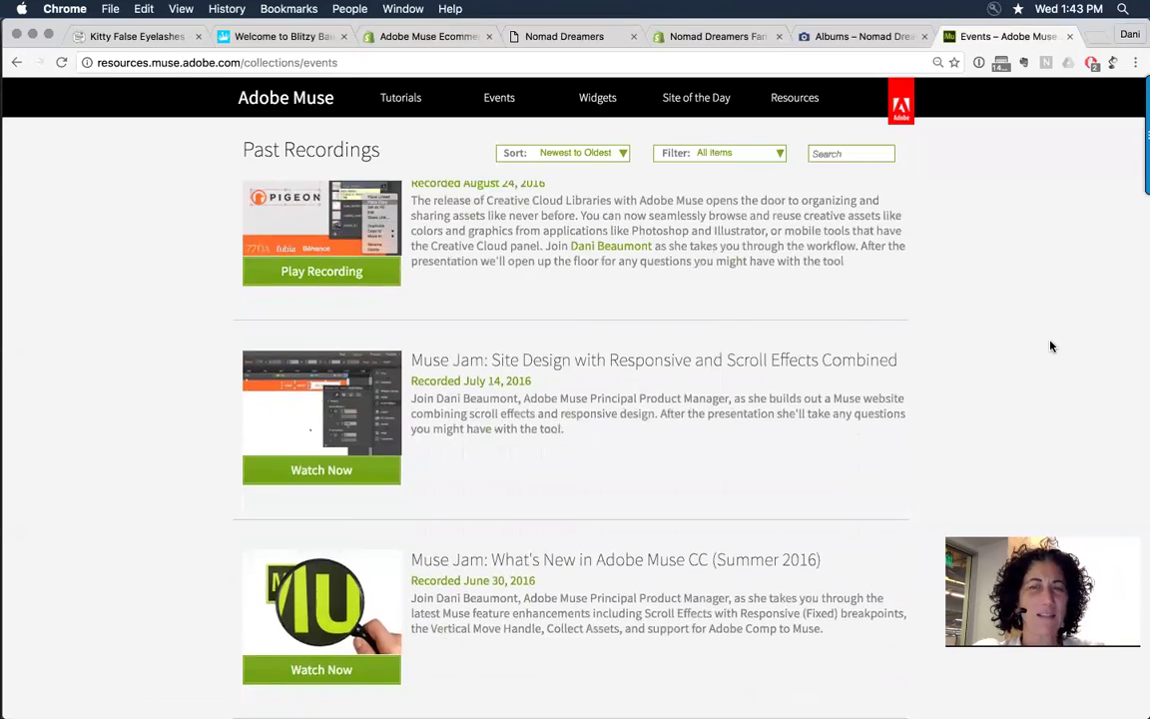
Browse the older Muse Jam recordings, including search engine optimization, website recreation, typography and wireframing
{"action": "scroll", "coordinate": [1050, 346], "scroll_direction": "down", "scroll_amount": 3}
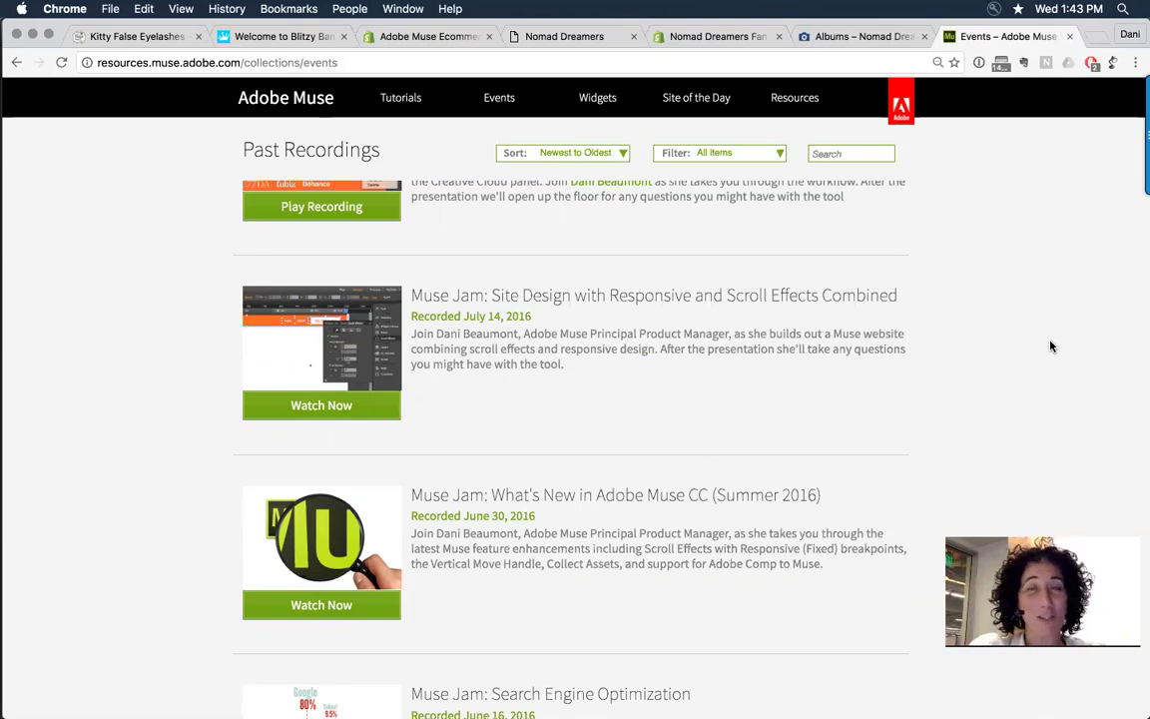
{"action": "scroll", "coordinate": [1050, 346], "scroll_direction": "down", "scroll_amount": 6}
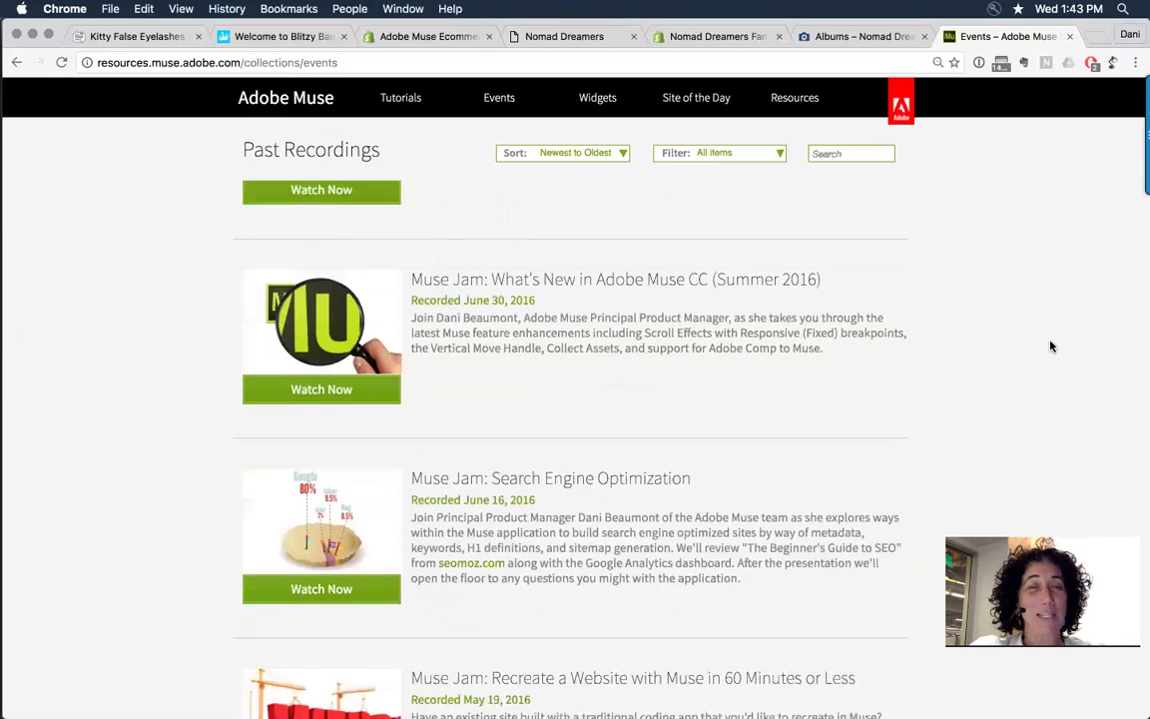
{"action": "scroll", "coordinate": [1050, 346], "scroll_direction": "up", "scroll_amount": 4}
{"action": "scroll", "coordinate": [1051, 347], "scroll_direction": "down", "scroll_amount": 8}
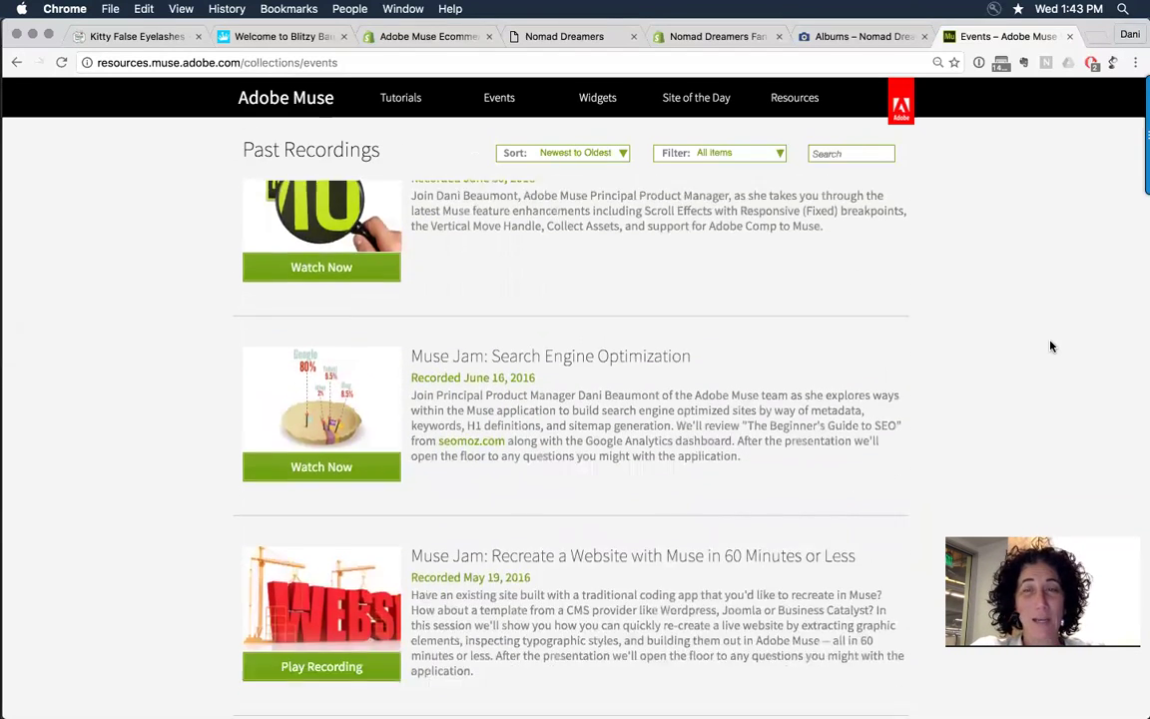
{"action": "scroll", "coordinate": [1050, 347], "scroll_direction": "down", "scroll_amount": 4}
{"action": "scroll", "coordinate": [1050, 346], "scroll_direction": "up", "scroll_amount": 5}
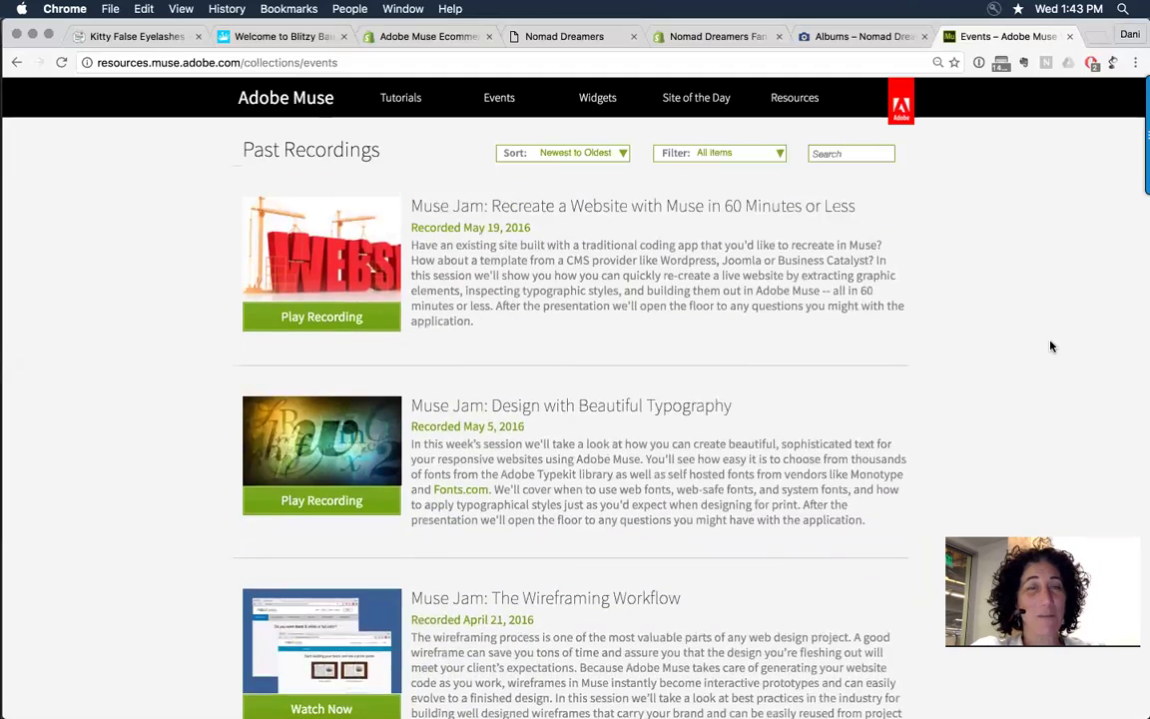
{"action": "scroll", "coordinate": [1050, 346], "scroll_direction": "up", "scroll_amount": 3}
{"action": "scroll", "coordinate": [1050, 347], "scroll_direction": "down", "scroll_amount": 2}
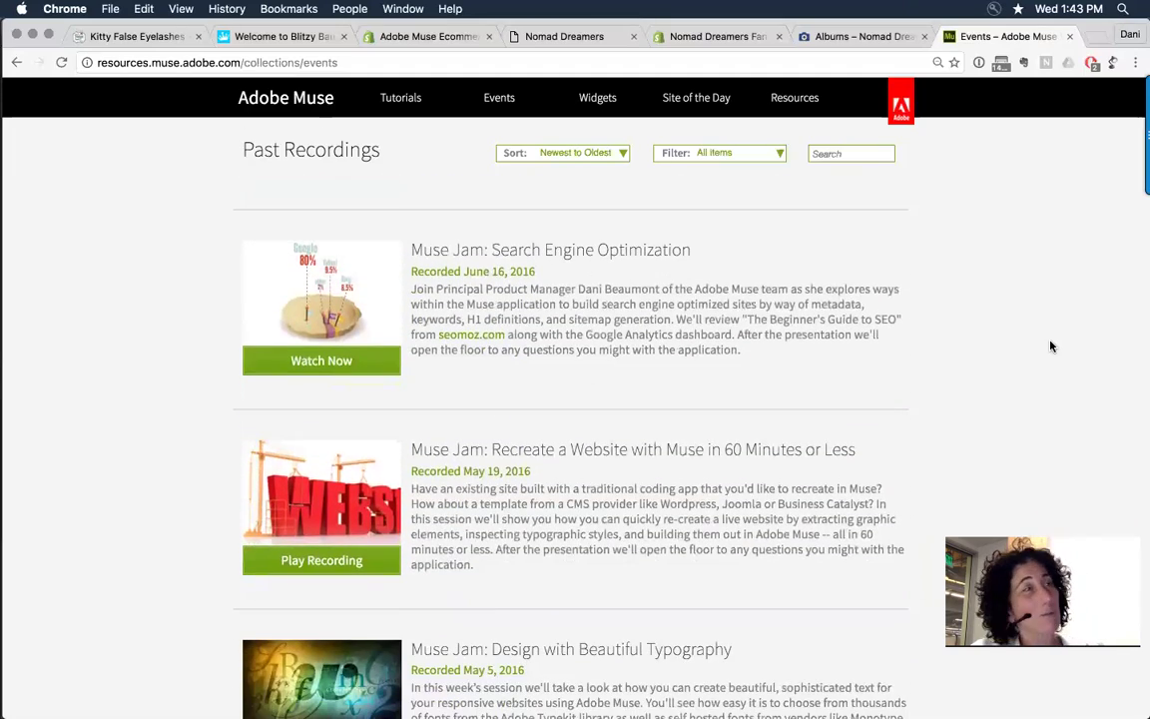
{"action": "scroll", "coordinate": [1050, 346], "scroll_direction": "down", "scroll_amount": 5}
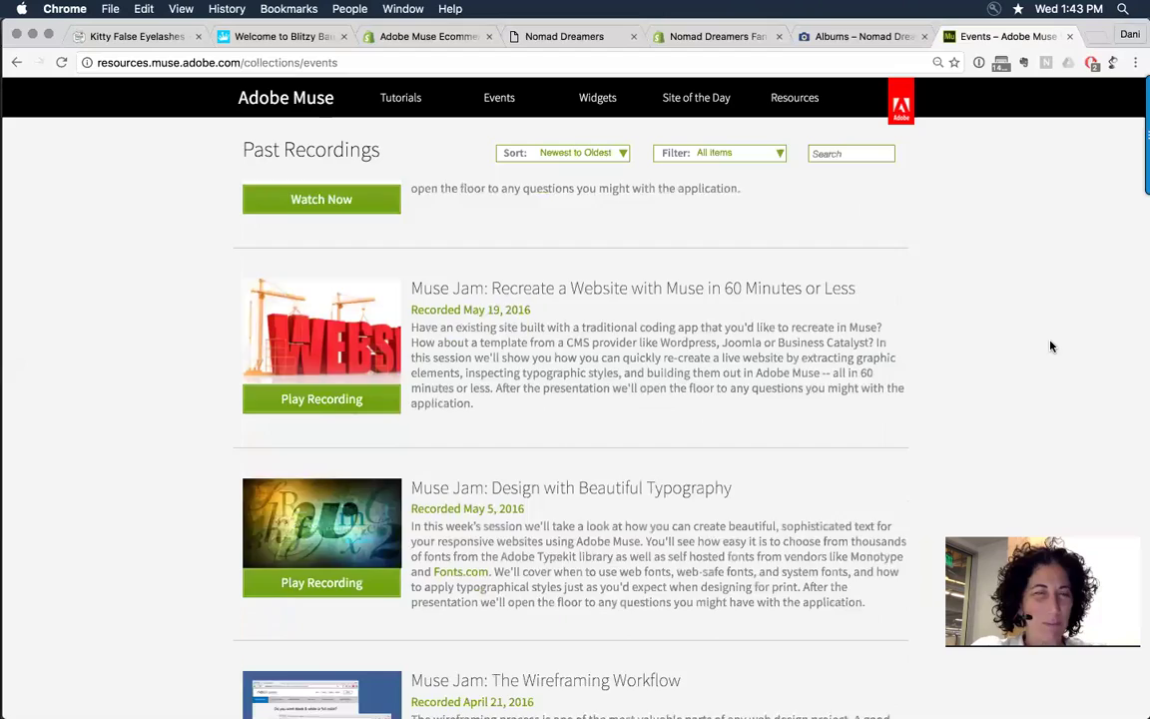
Look through the Events page's past recordings from spring 2016 back to January 2016, including the responsive webinar and responsive widgets sessions
{"action": "scroll", "coordinate": [1050, 346], "scroll_direction": "down", "scroll_amount": 3}
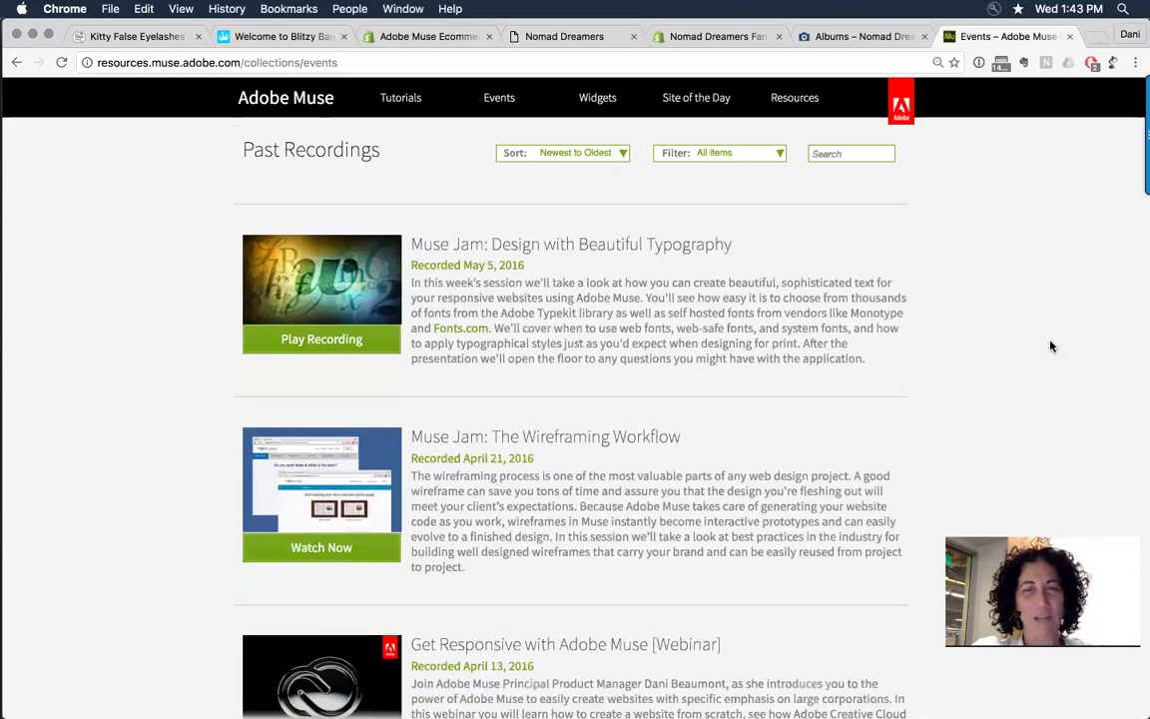
{"action": "scroll", "coordinate": [1051, 346], "scroll_direction": "down", "scroll_amount": 12}
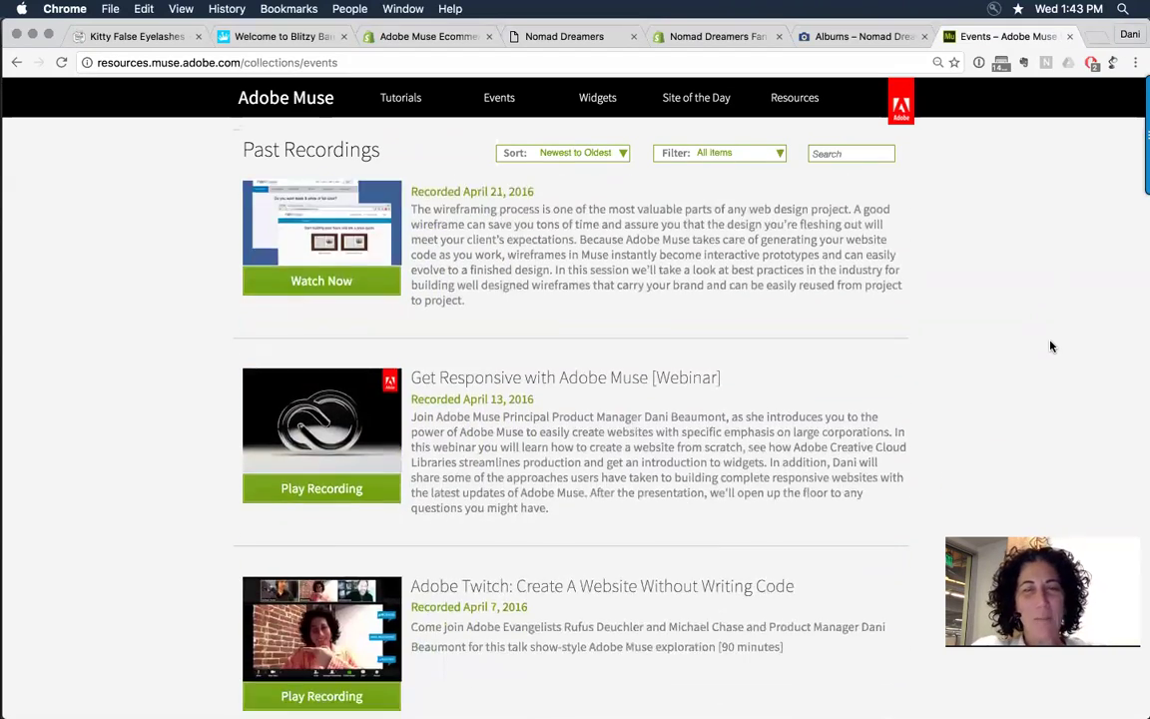
{"action": "scroll", "coordinate": [1050, 347], "scroll_direction": "down", "scroll_amount": 2}
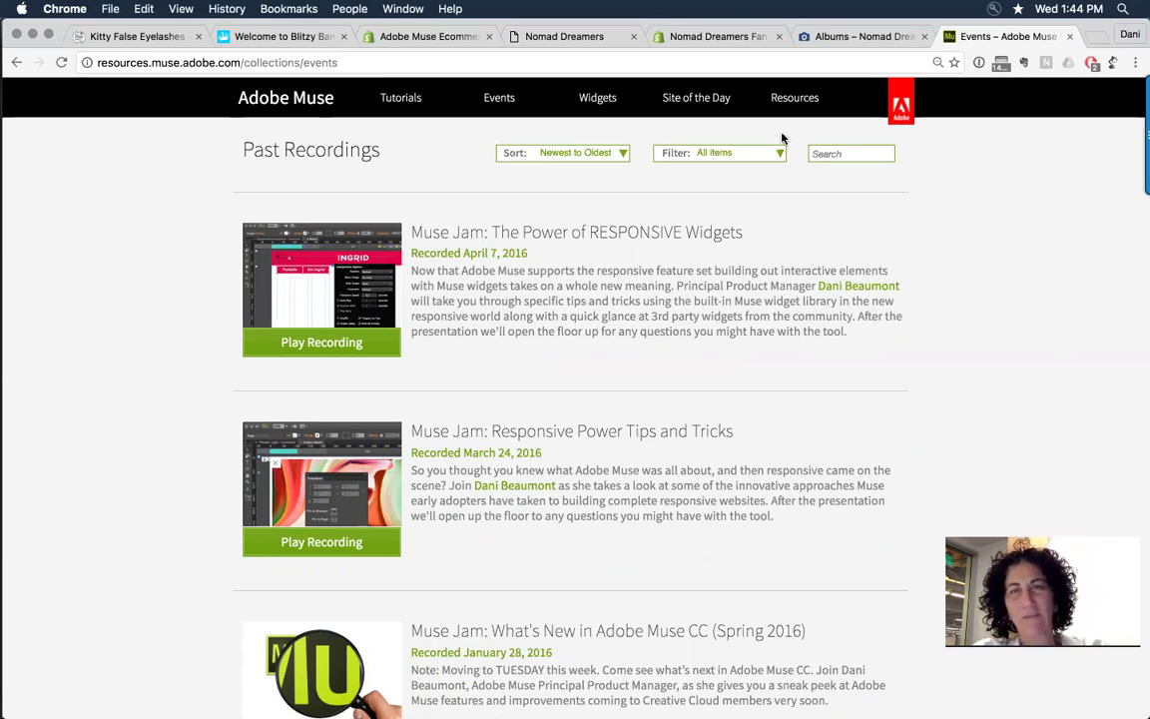
Open the Widgets collection, search it for "instagram" and look over the matching widgets
{"action": "left_click", "coordinate": [601, 98]}
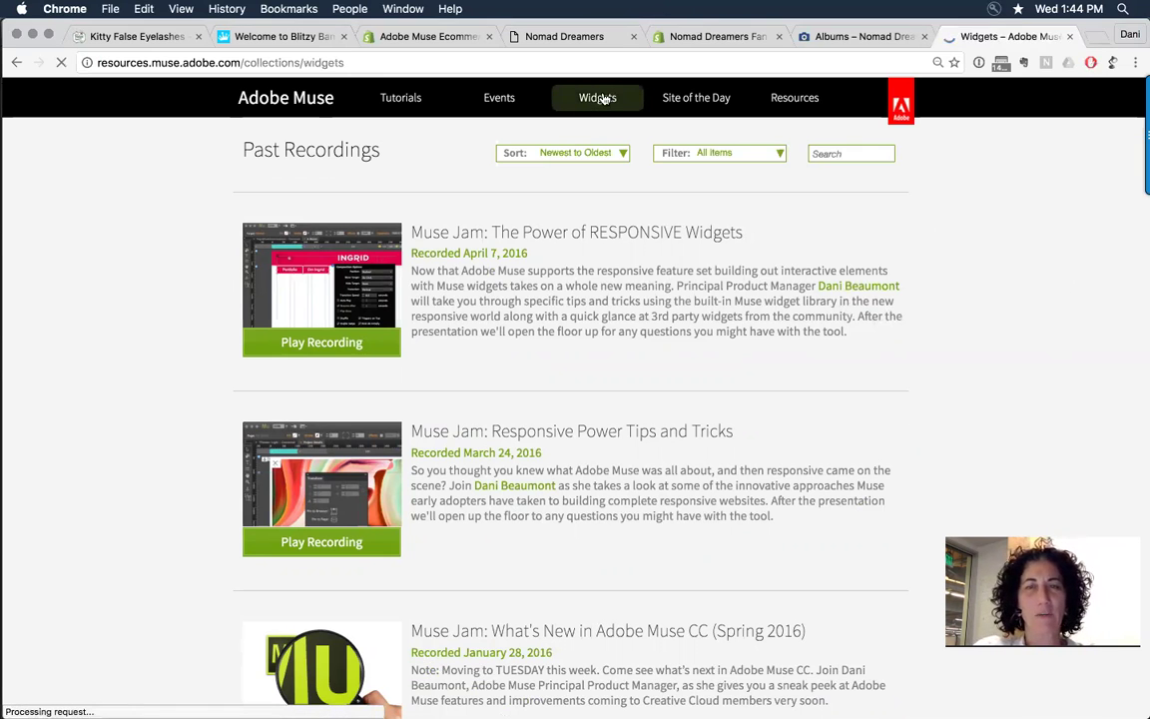
{"action": "left_click", "coordinate": [842, 176]}
{"action": "type", "text": "i"}
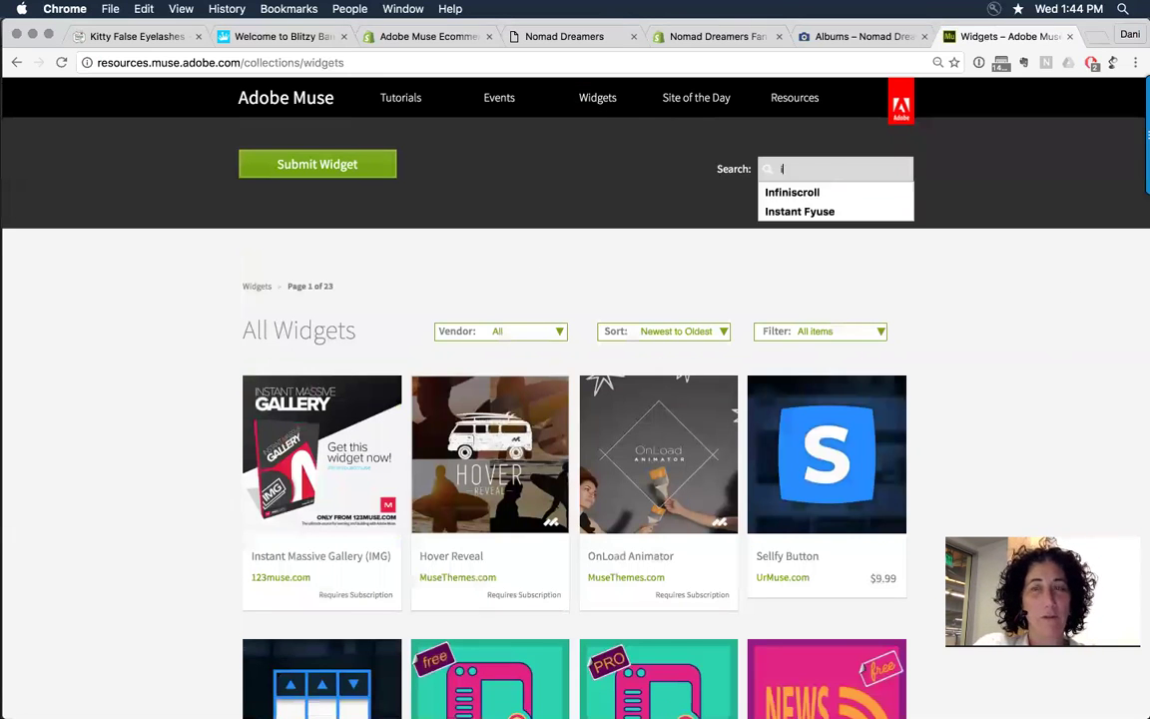
{"action": "type", "text": "nstagram"}
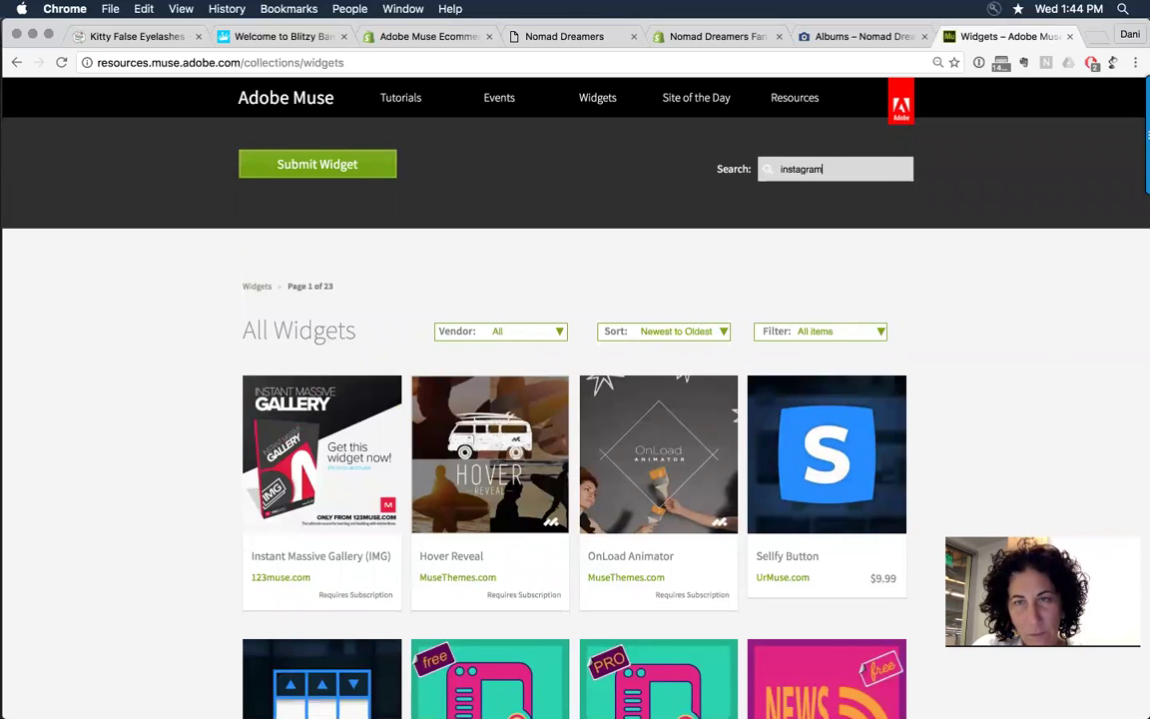
{"action": "key", "text": "Return"}
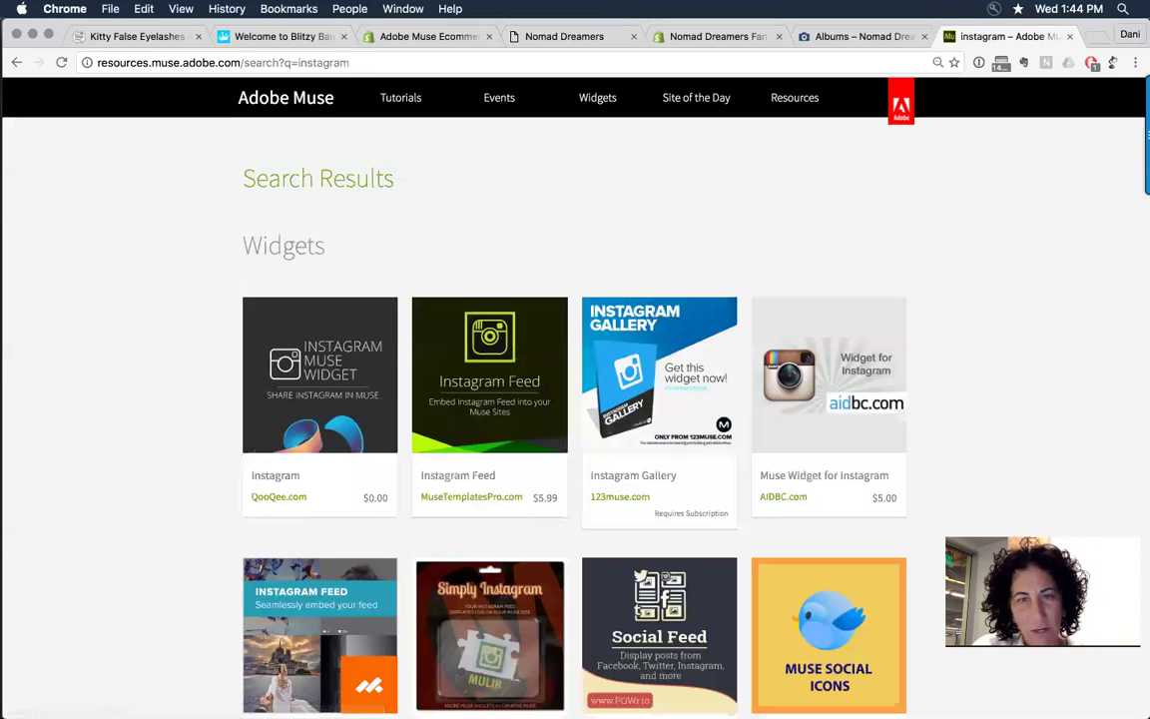
{"action": "scroll", "coordinate": [988, 365], "scroll_direction": "down", "scroll_amount": 2}
{"action": "scroll", "coordinate": [988, 365], "scroll_direction": "down", "scroll_amount": 5}
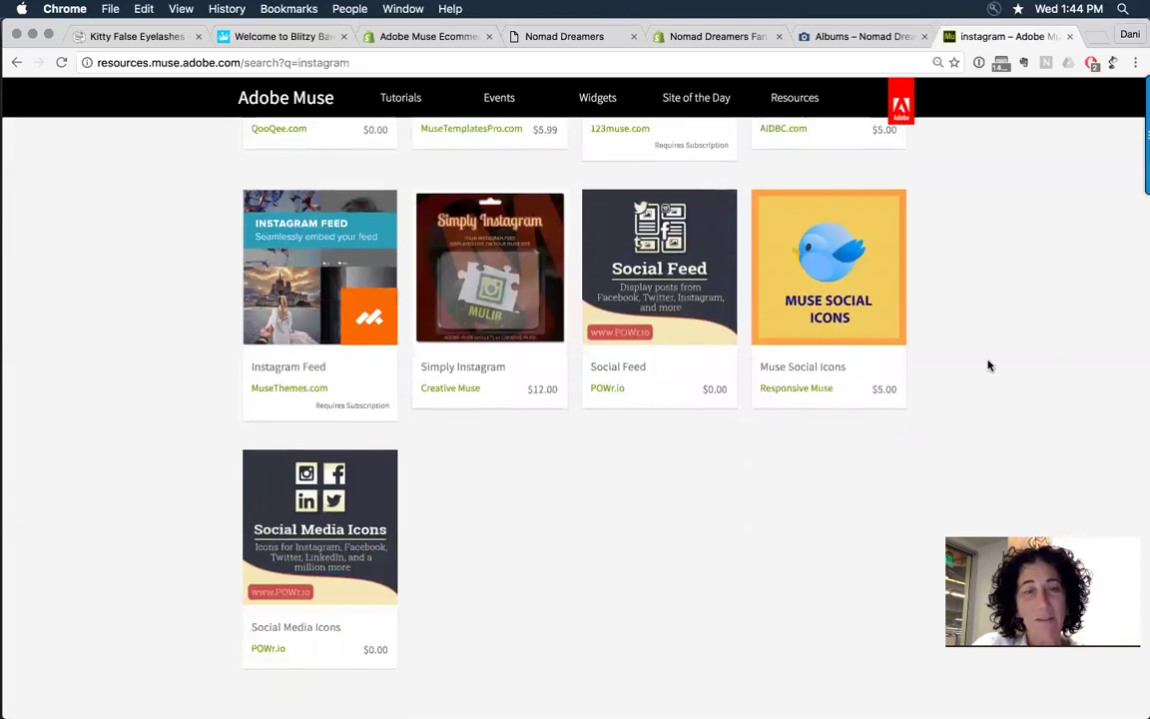
{"action": "scroll", "coordinate": [988, 365], "scroll_direction": "up", "scroll_amount": 4}
{"action": "scroll", "coordinate": [988, 365], "scroll_direction": "down", "scroll_amount": 1}
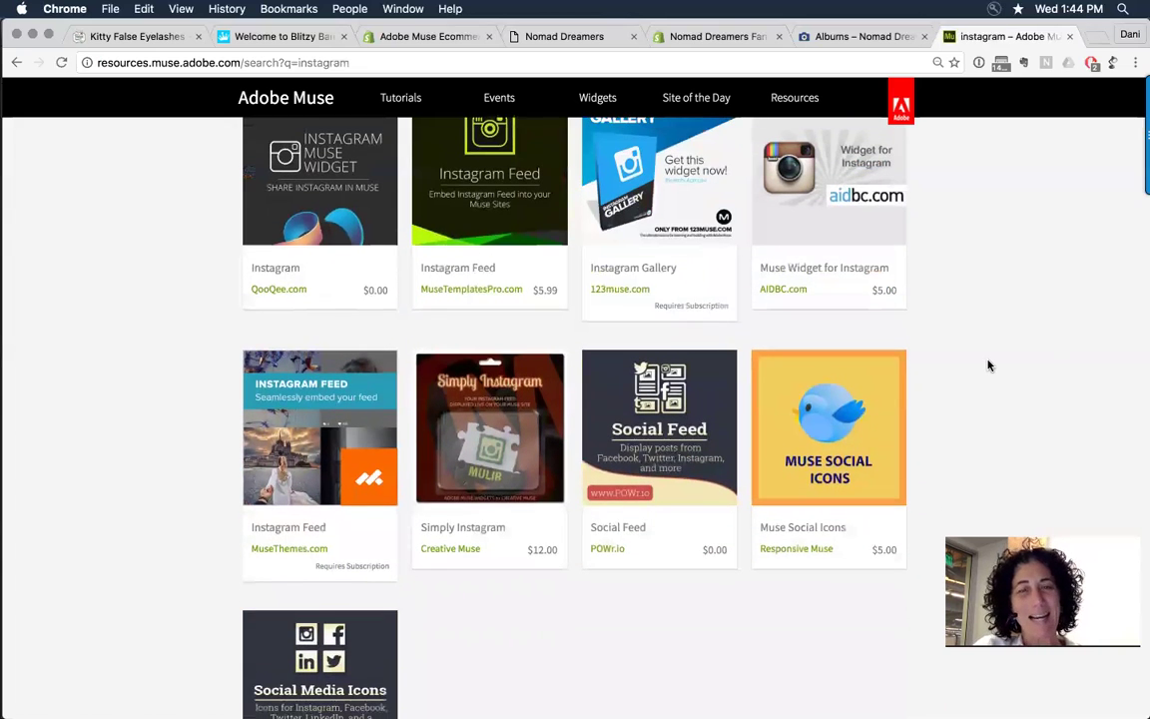